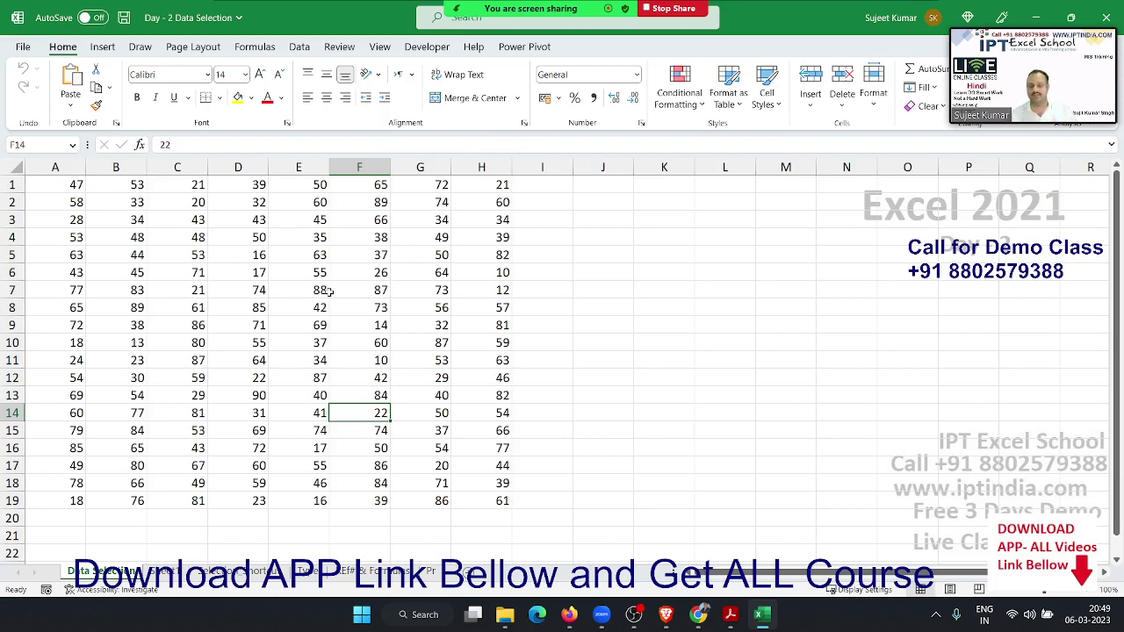
- From A1, select the A1:H19 block with Ctrl+Shift+Right and Ctrl+Shift+Down, then return to A1
{"action": "key", "text": "Up"}
{"action": "key", "text": "ctrl+Up"}
{"action": "key", "text": "ctrl+Left"}
{"action": "key", "text": "ctrl+shift+Right"}
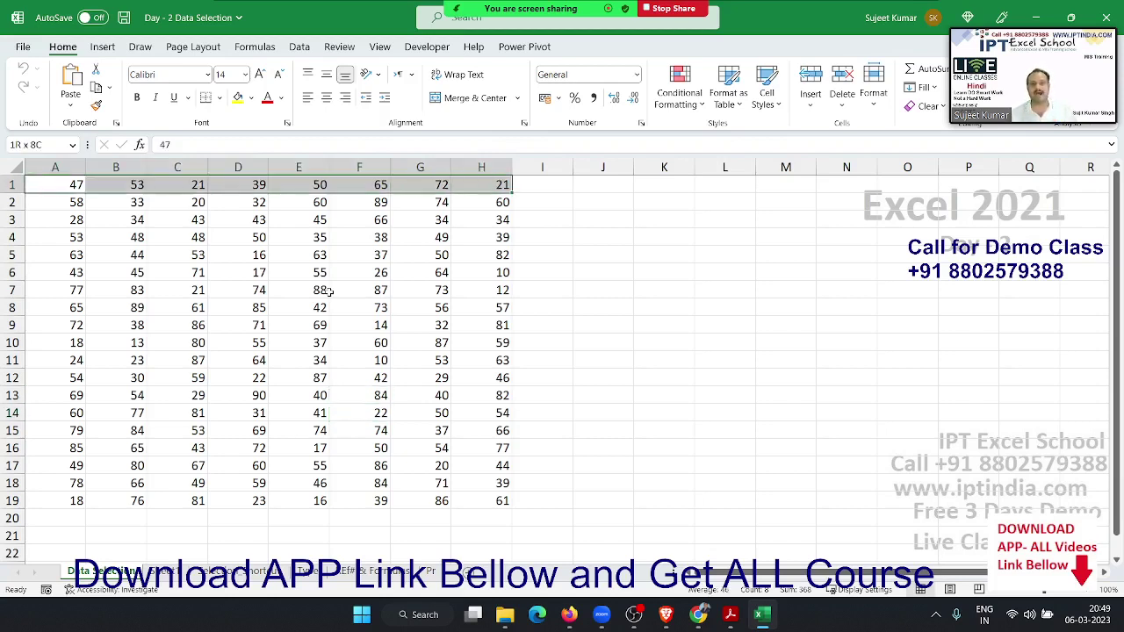
{"action": "key", "text": "ctrl+shift+Down"}
{"action": "key", "text": "ctrl+Home"}
{"action": "key", "text": "ctrl+shift+Right"}
{"action": "key", "text": "ctrl+shift+Down"}
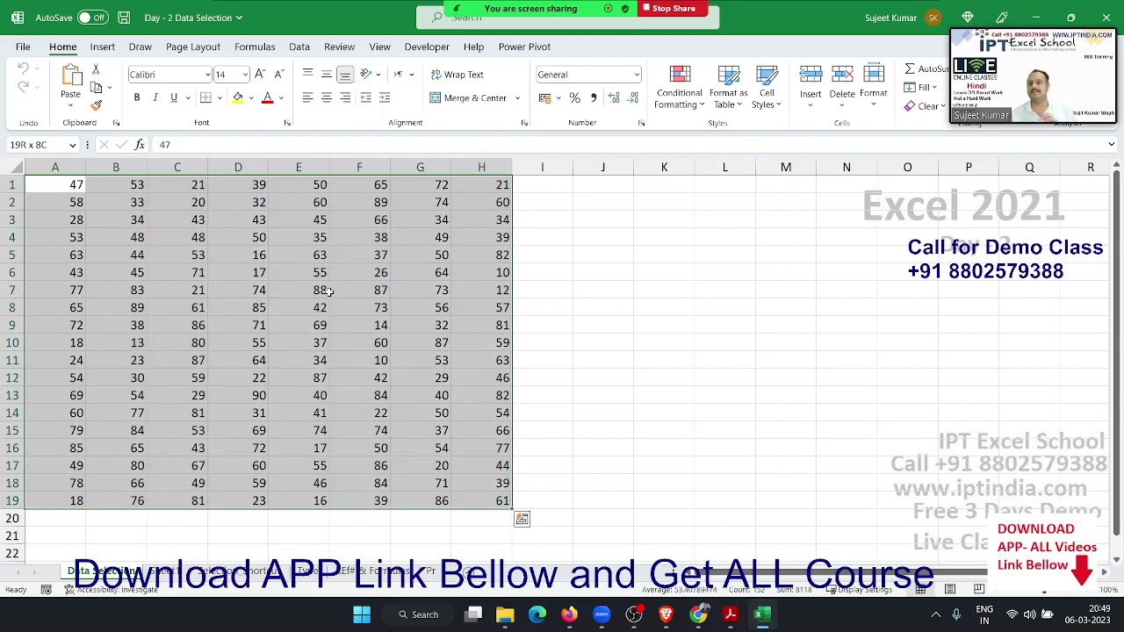
{"action": "key", "text": "ctrl+Home"}
- Move cell by cell with the arrow keys through B1, C1, D1 and D2
{"action": "key", "text": "Right"}
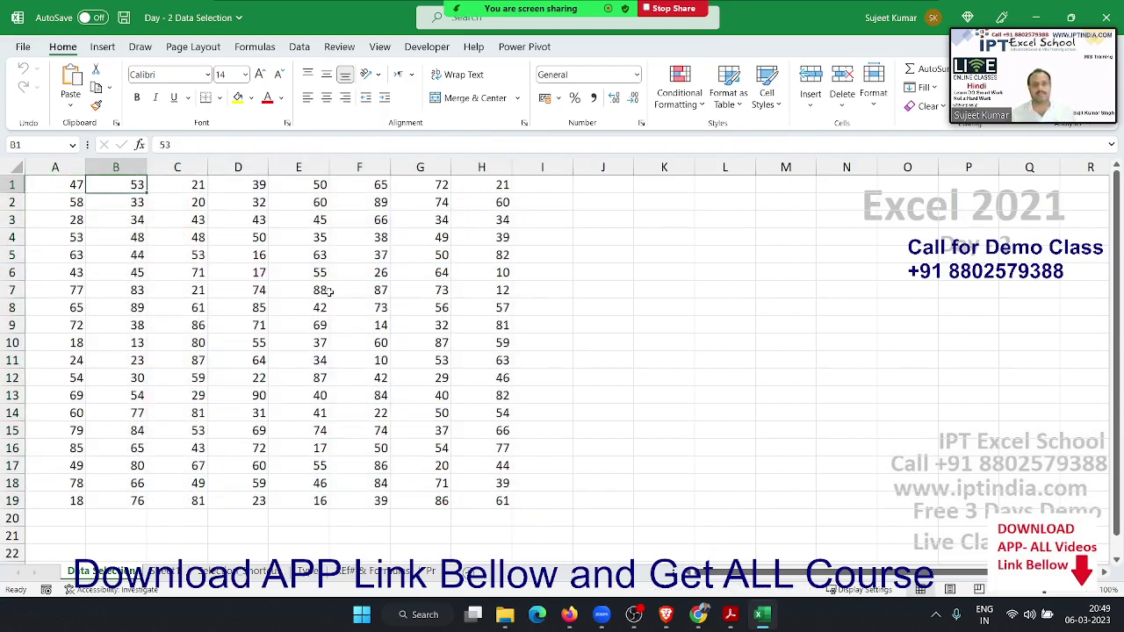
{"action": "key", "text": "Right"}
{"action": "key", "text": "Right"}
{"action": "key", "text": "Down"}
{"action": "key", "text": "Left"}
{"action": "key", "text": "Left"}
{"action": "key", "text": "Up"}
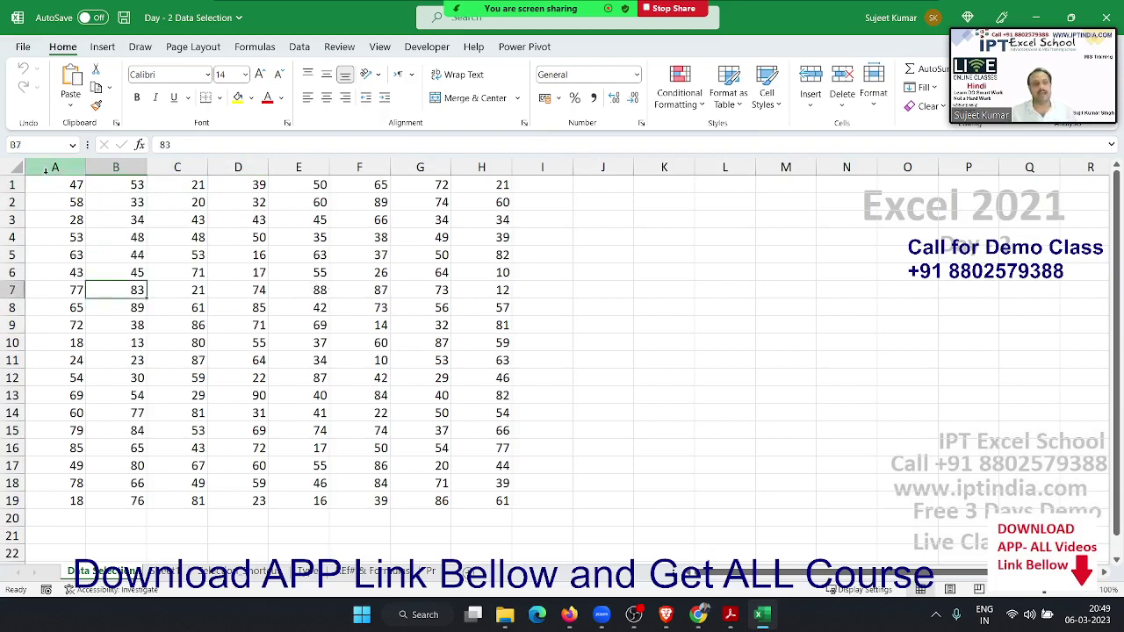
- Select the A1:H19 data block by dragging from A1 to H19 with the mouse
{"action": "left_click", "coordinate": [70, 186]}
{"action": "left_click_drag", "start_coordinate": [70, 187], "coordinate": [484, 496]}
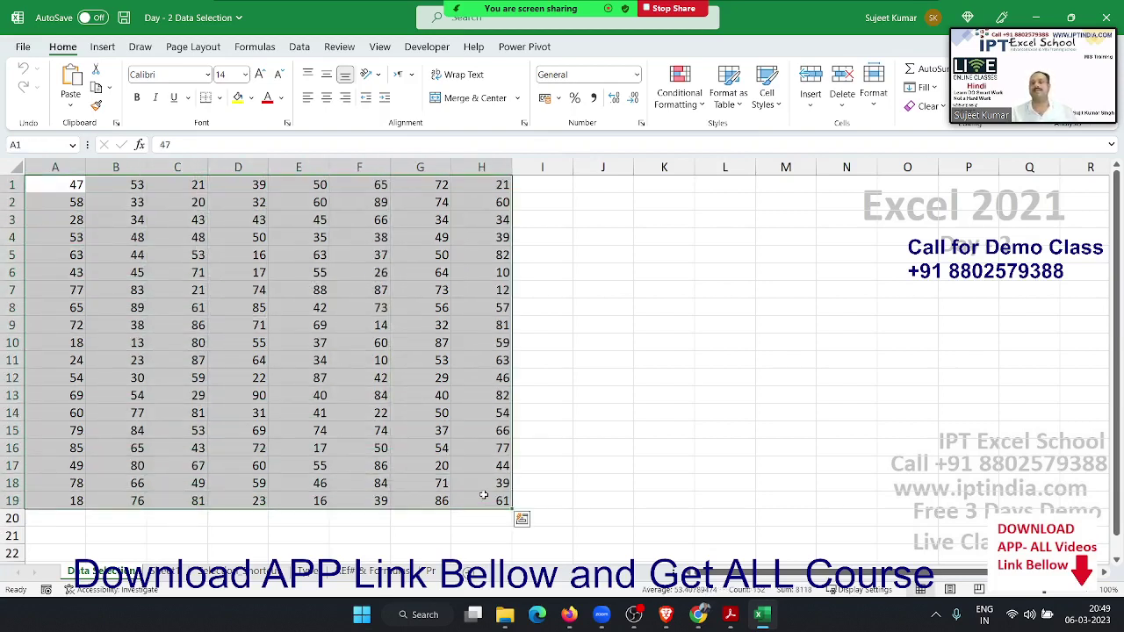
{"action": "left_click", "coordinate": [452, 455]}
{"action": "left_click_drag", "start_coordinate": [70, 188], "coordinate": [477, 490]}
{"action": "left_click", "coordinate": [313, 362]}
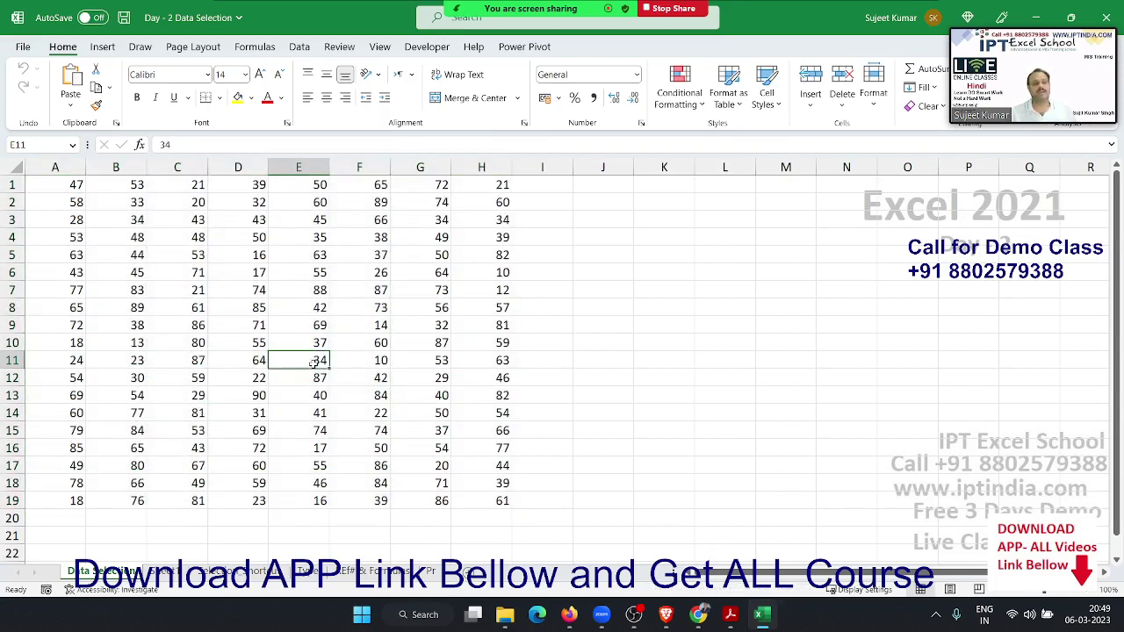
{"action": "left_click", "coordinate": [72, 182]}
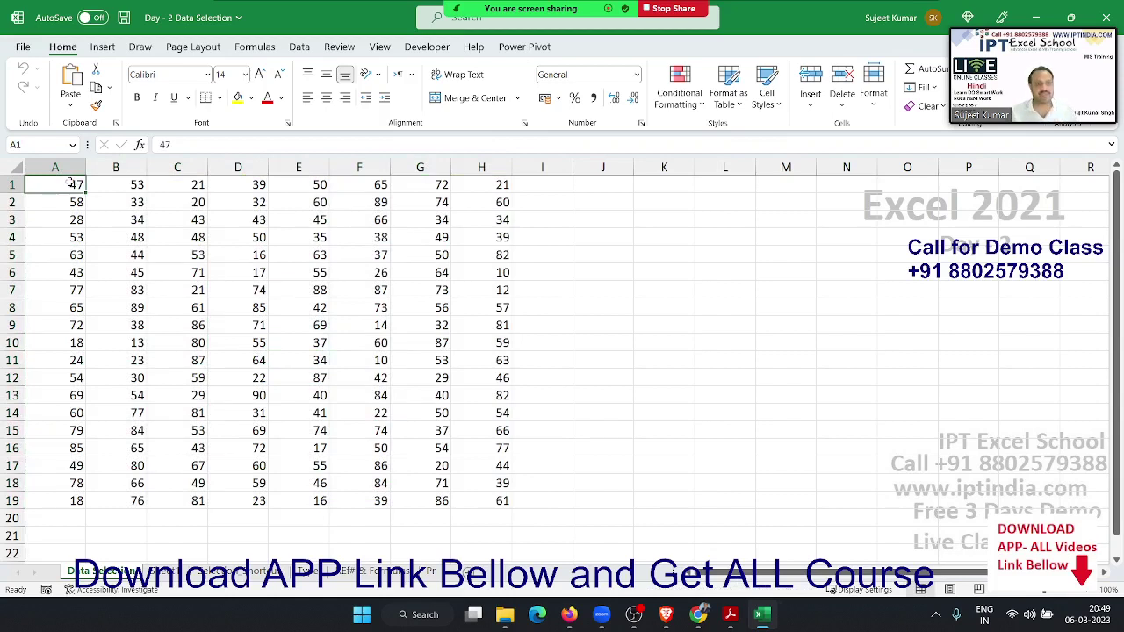
{"action": "left_click", "coordinate": [471, 498], "text": "shift"}
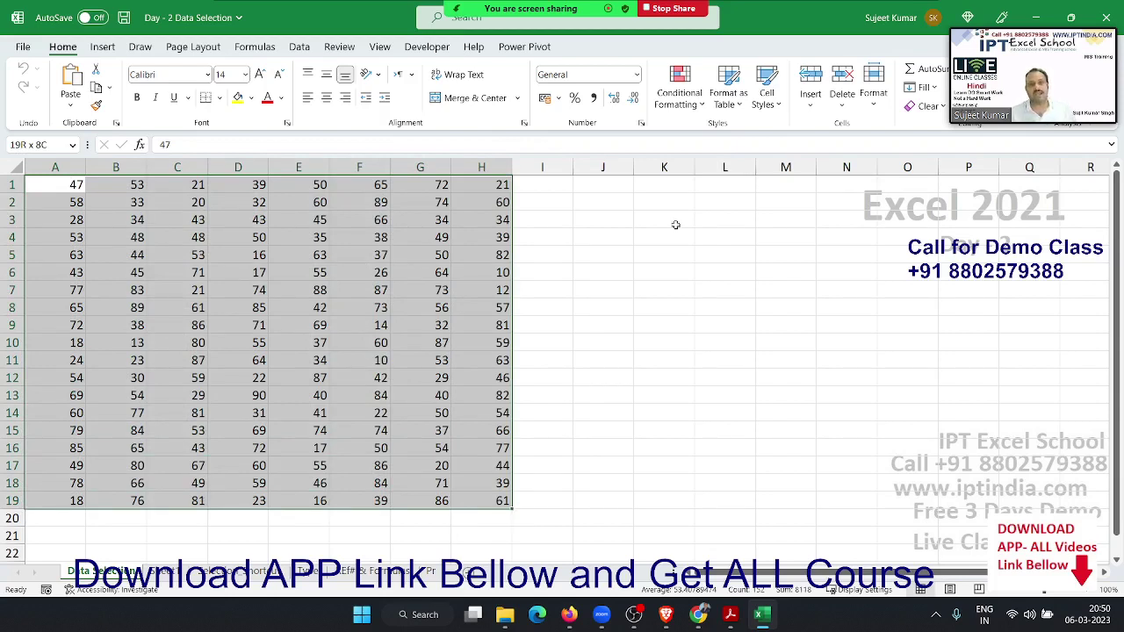
{"action": "left_click", "coordinate": [659, 189]}
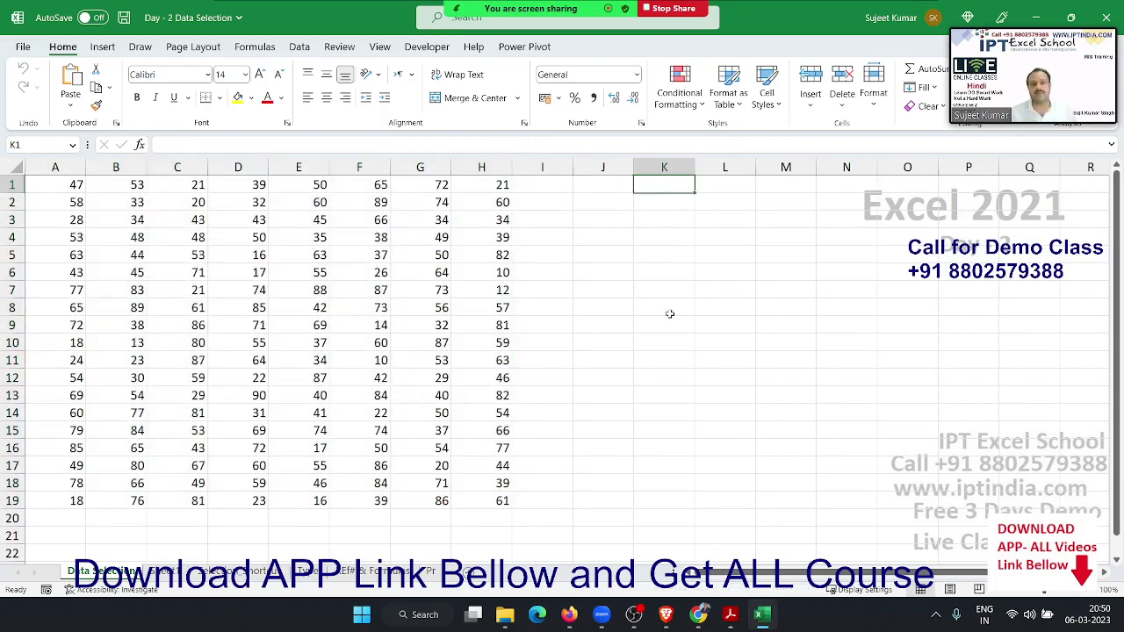
{"action": "left_click", "coordinate": [666, 347]}
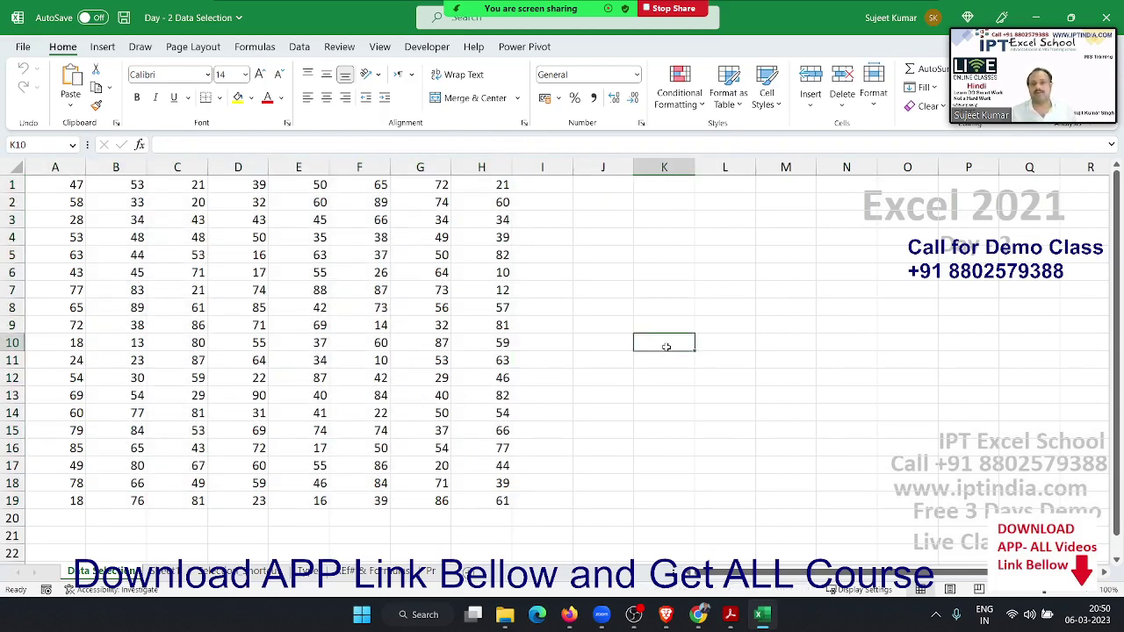
{"action": "left_click", "coordinate": [658, 188]}
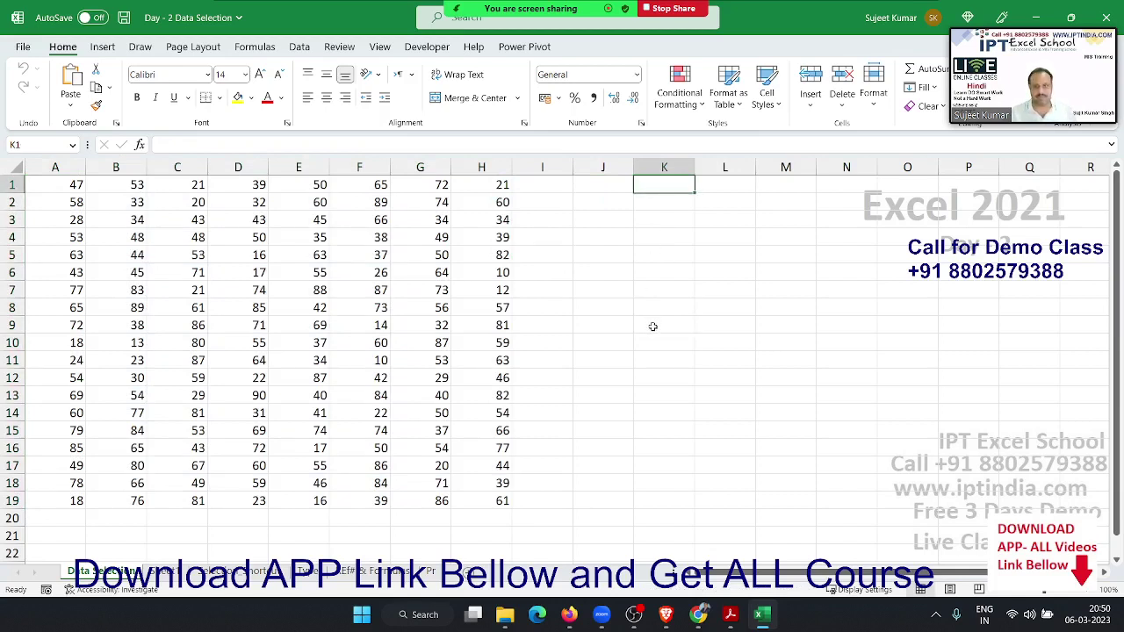
{"action": "left_click", "coordinate": [653, 327], "text": "shift"}
{"action": "left_click_drag", "start_coordinate": [653, 327], "coordinate": [677, 481]}
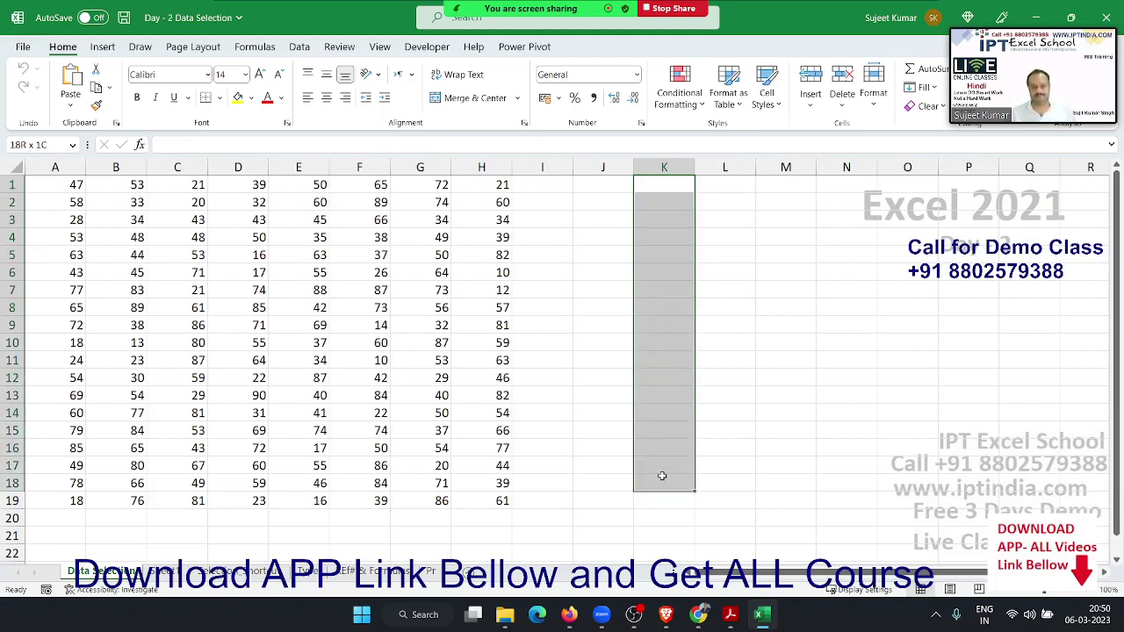
{"action": "left_click", "coordinate": [428, 311]}
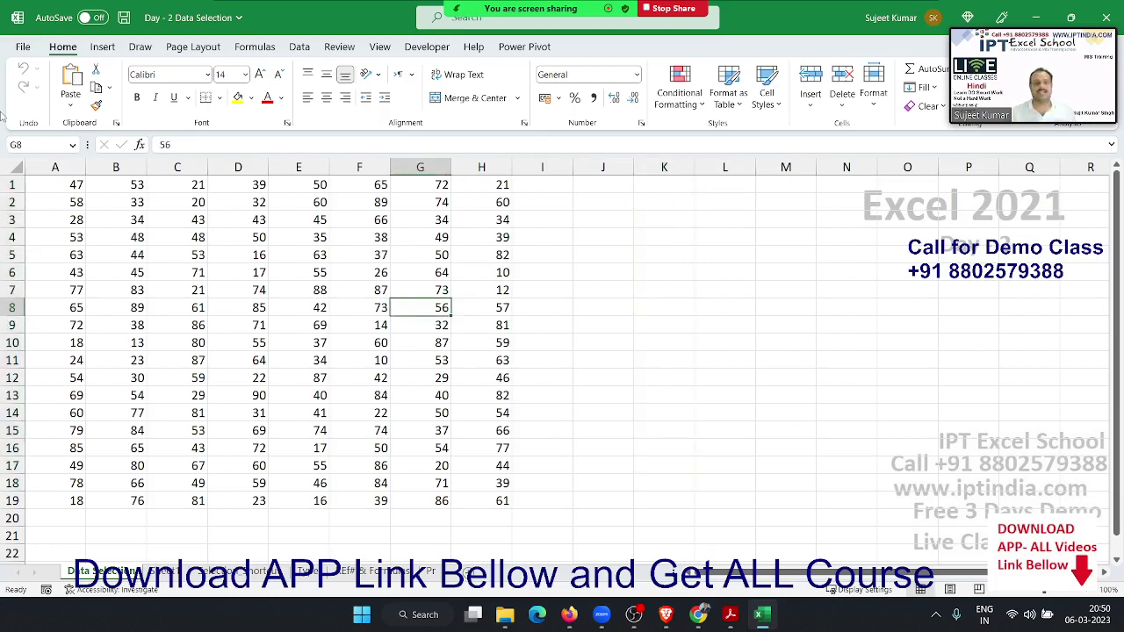
{"action": "left_click", "coordinate": [42, 181]}
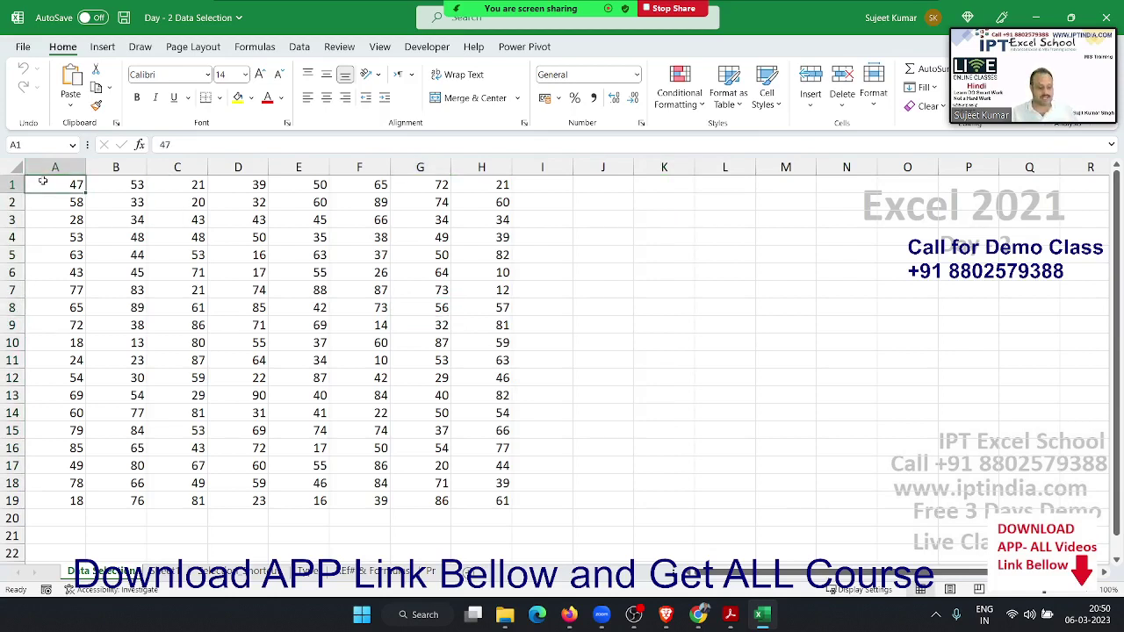
{"action": "left_click", "coordinate": [501, 501], "text": "shift"}
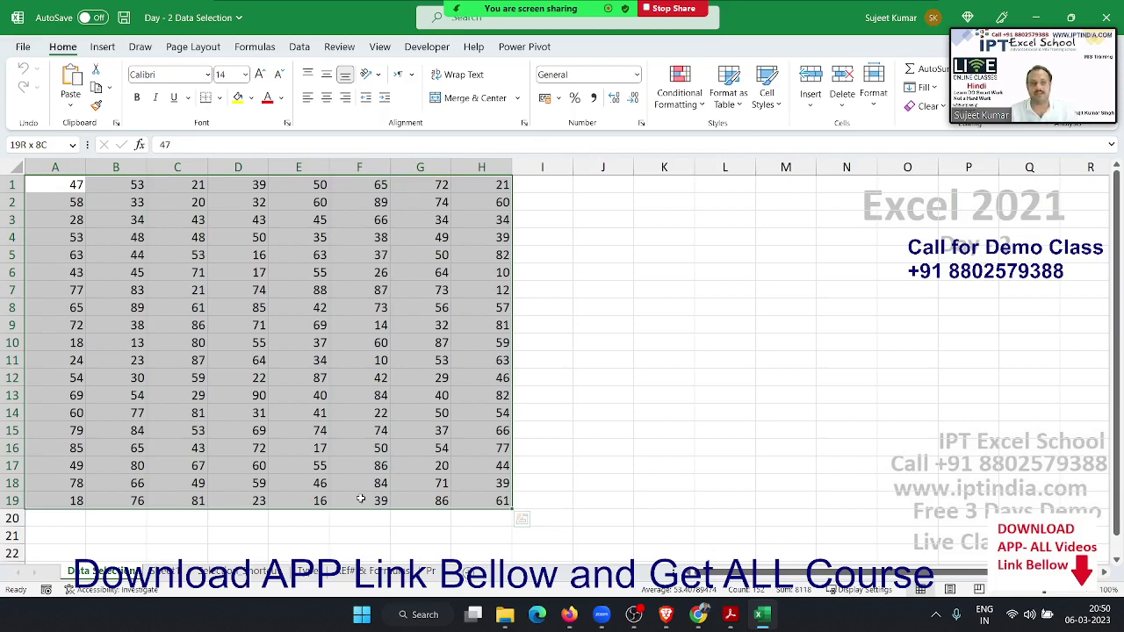
{"action": "key", "text": "ctrl+Home"}
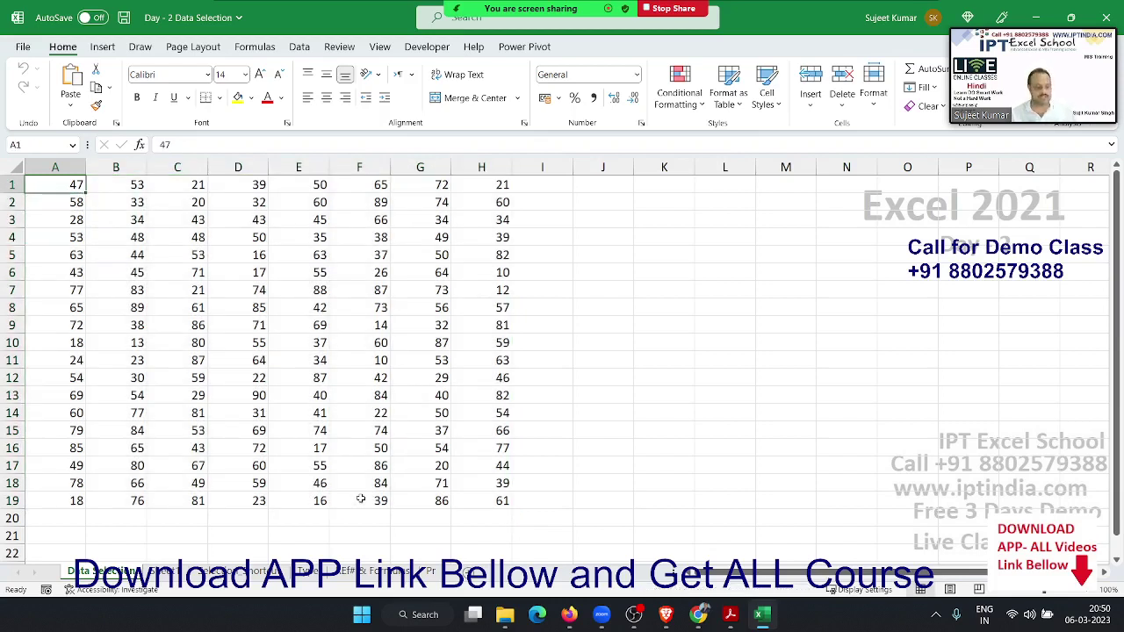
{"action": "key", "text": "ctrl+shift+End"}
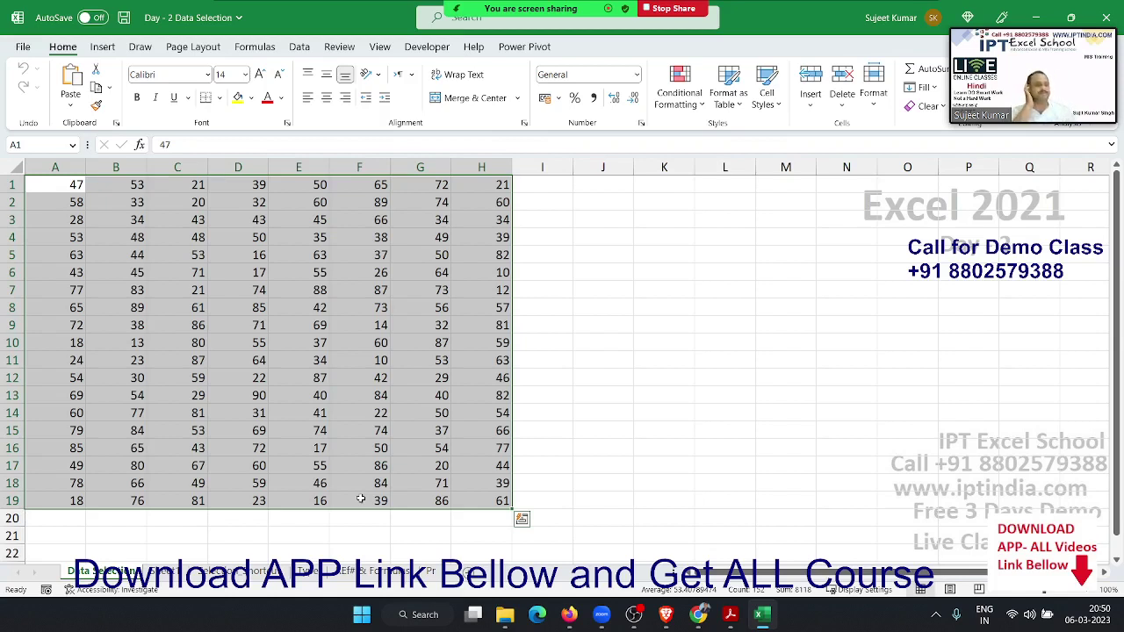
{"action": "key", "text": "ctrl+Home"}
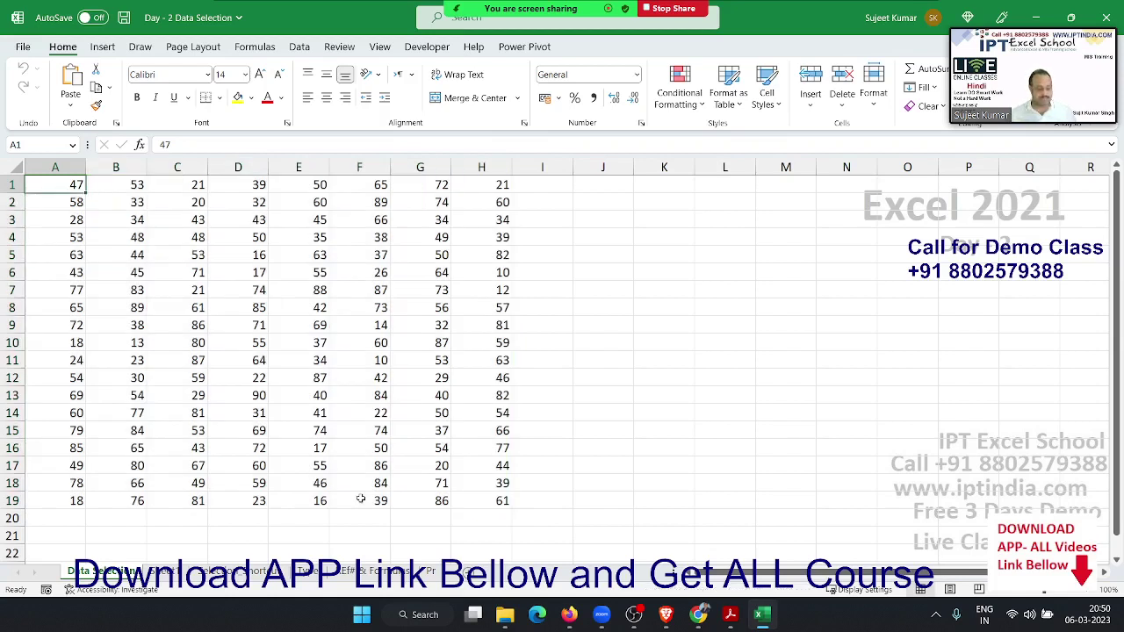
{"action": "key", "text": "shift+Right"}
{"action": "key", "text": "shift+Right"}
{"action": "key", "text": "shift+Right"}
{"action": "key", "text": "shift+Right"}
{"action": "key", "text": "shift+Right"}
{"action": "key", "text": "shift+Right"}
{"action": "key", "text": "shift+Right"}
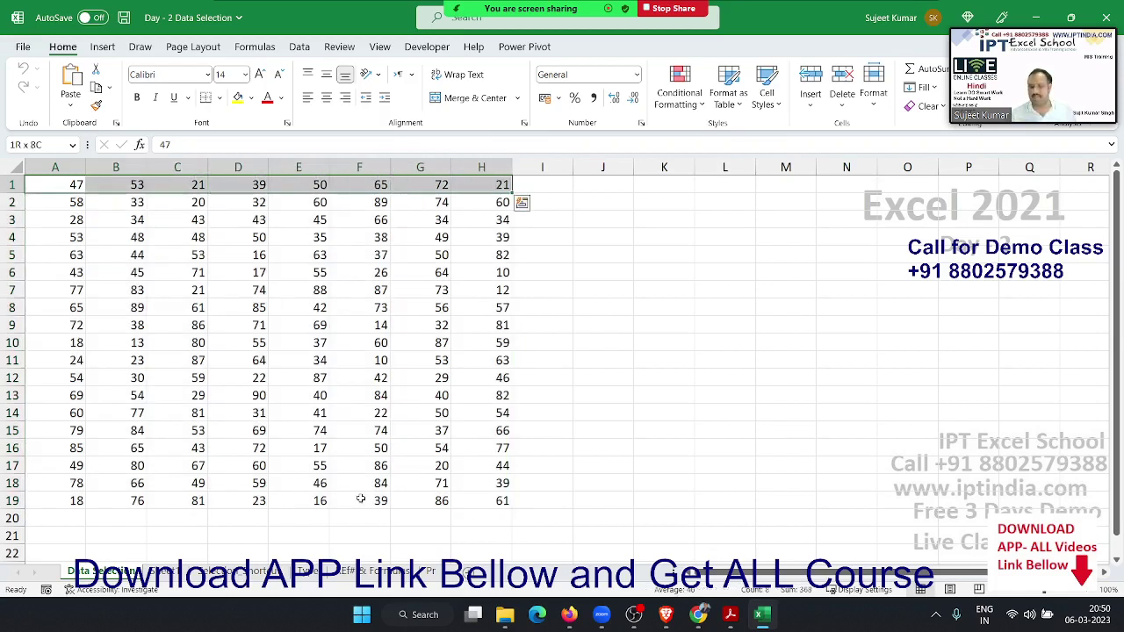
{"action": "key", "text": "shift+Down"}
{"action": "key", "text": "shift+Down"}
{"action": "key", "text": "shift+Down"}
{"action": "key", "text": "shift+Down"}
{"action": "key", "text": "shift+Down"}
{"action": "key", "text": "ctrl+Home"}
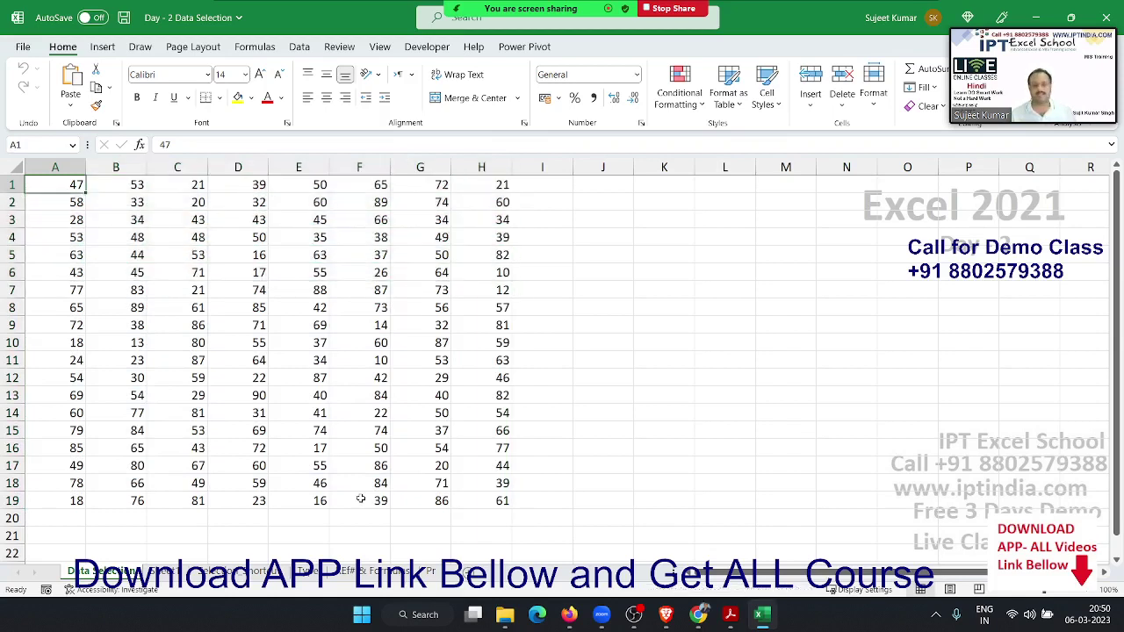
{"action": "key", "text": "ctrl+a"}
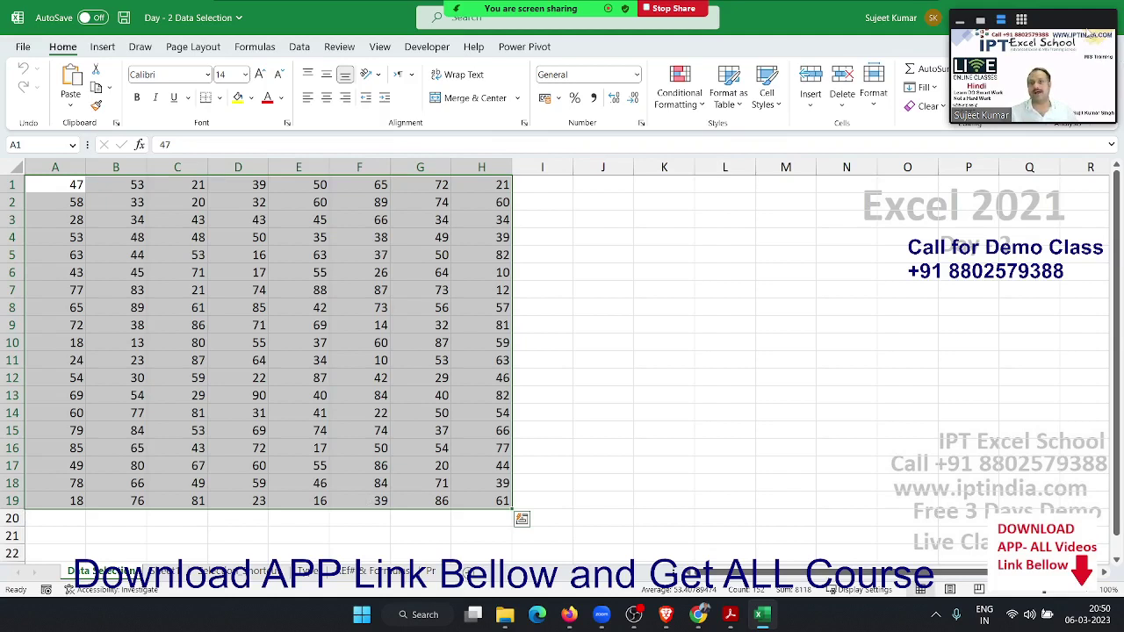
- Show the Quick Analysis options for the selected data and browse the Find & Select list
{"action": "left_click_drag", "start_coordinate": [1095, 26], "coordinate": [1077, 301]}
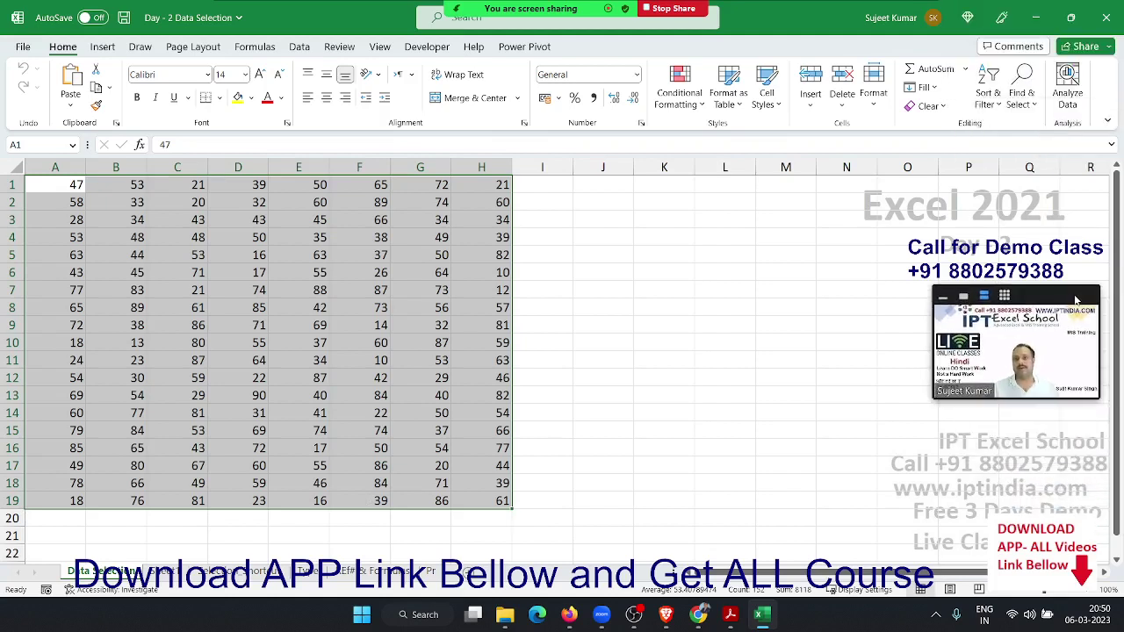
{"action": "key", "text": "ctrl+q"}
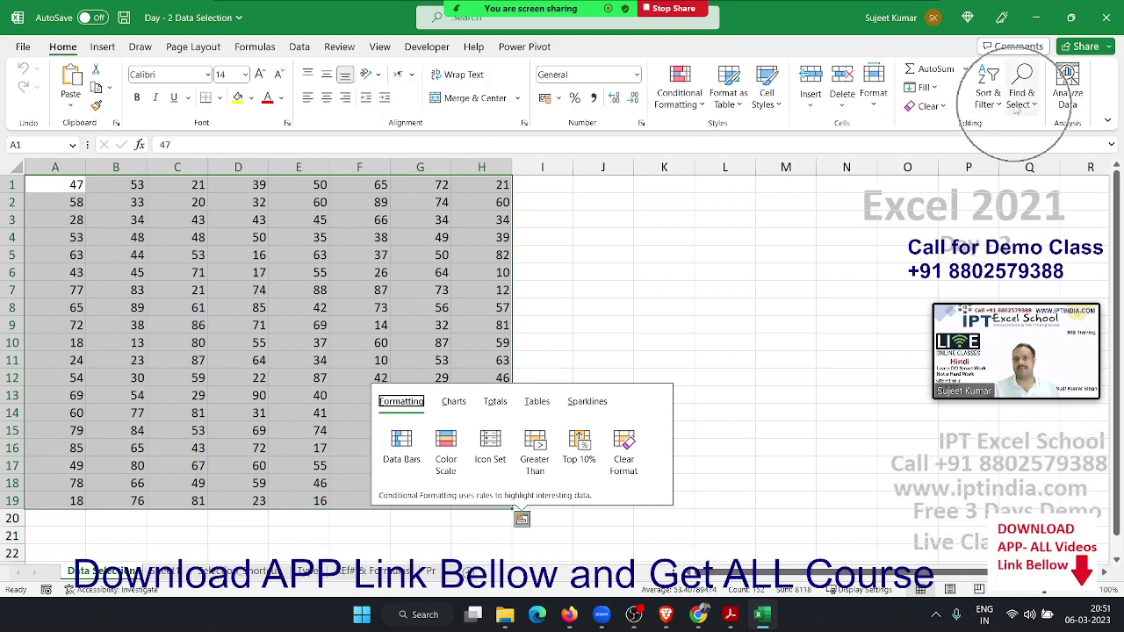
{"action": "left_click", "coordinate": [1019, 99]}
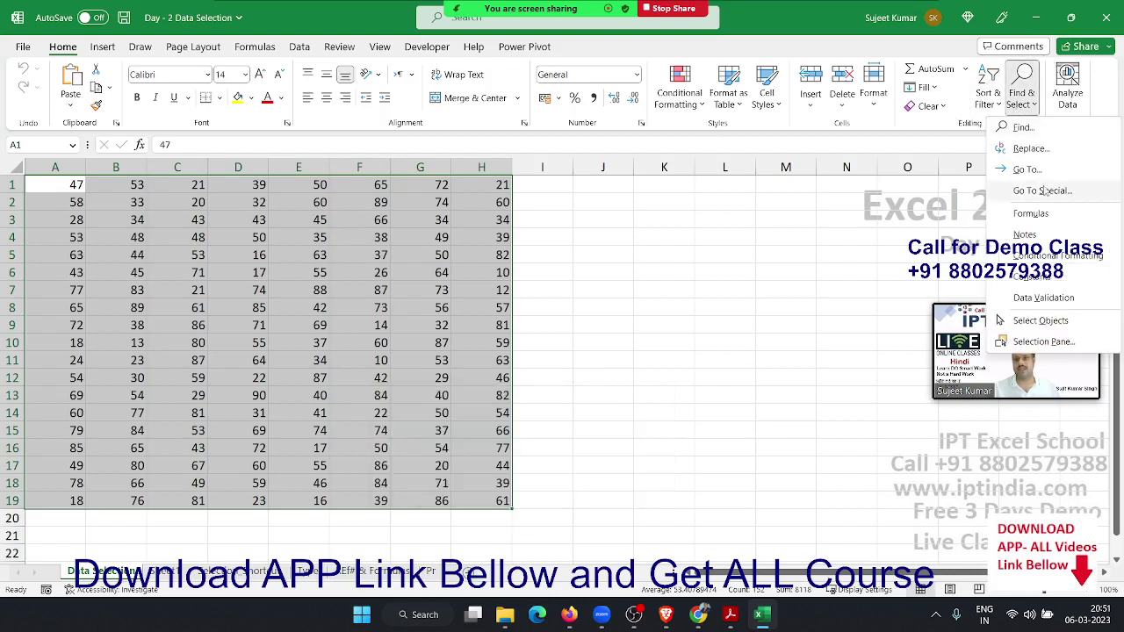
{"action": "key", "text": "ctrl+q"}
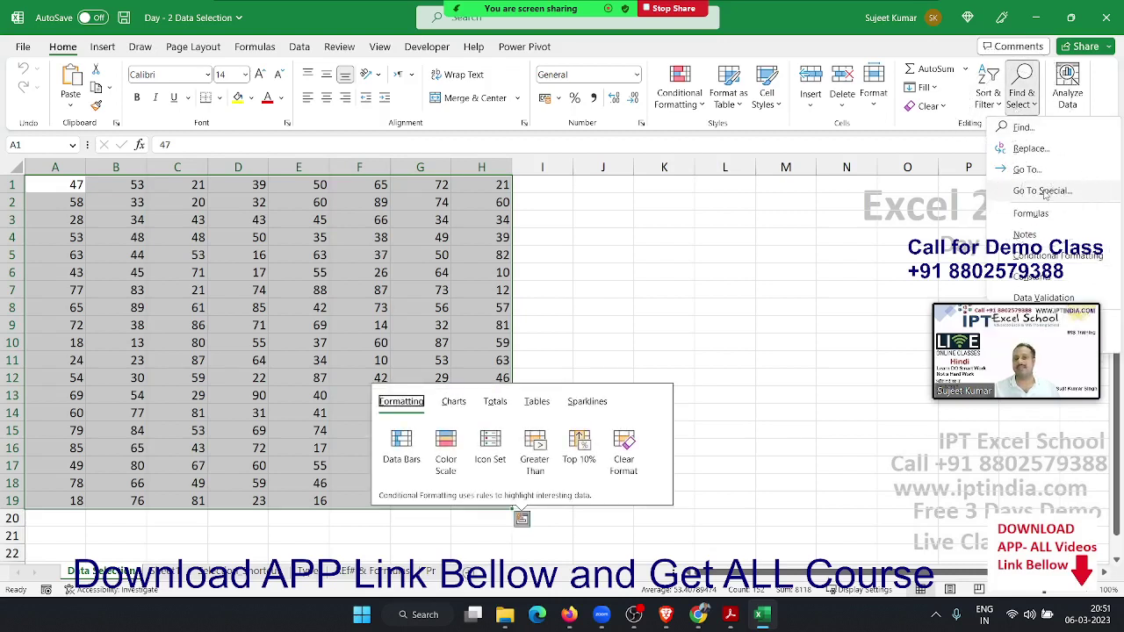
- Try Current region in Go To Special, cancel it, and select every worksheet cell with Ctrl+A
{"action": "left_click", "coordinate": [1044, 190]}
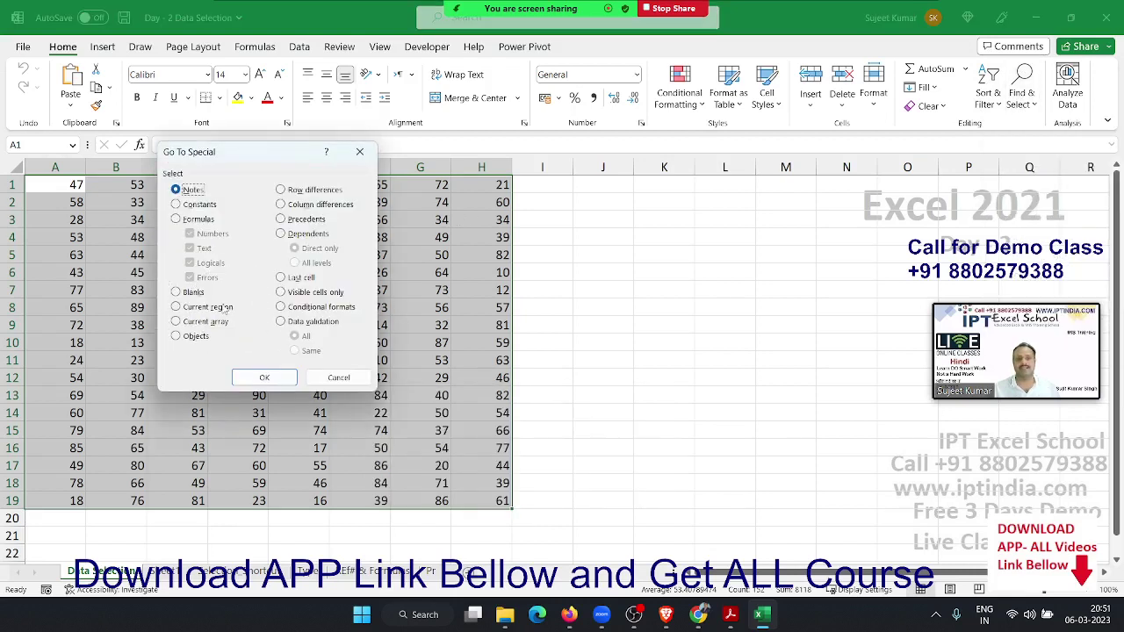
{"action": "left_click", "coordinate": [225, 307]}
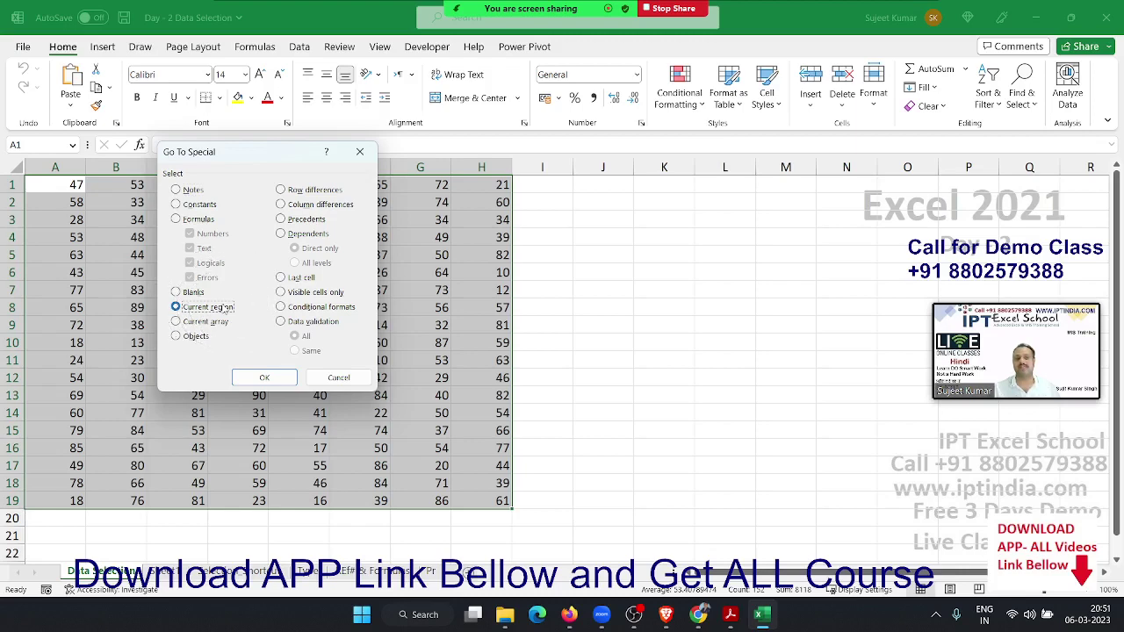
{"action": "left_click", "coordinate": [368, 377]}
{"action": "key", "text": "ctrl+a"}
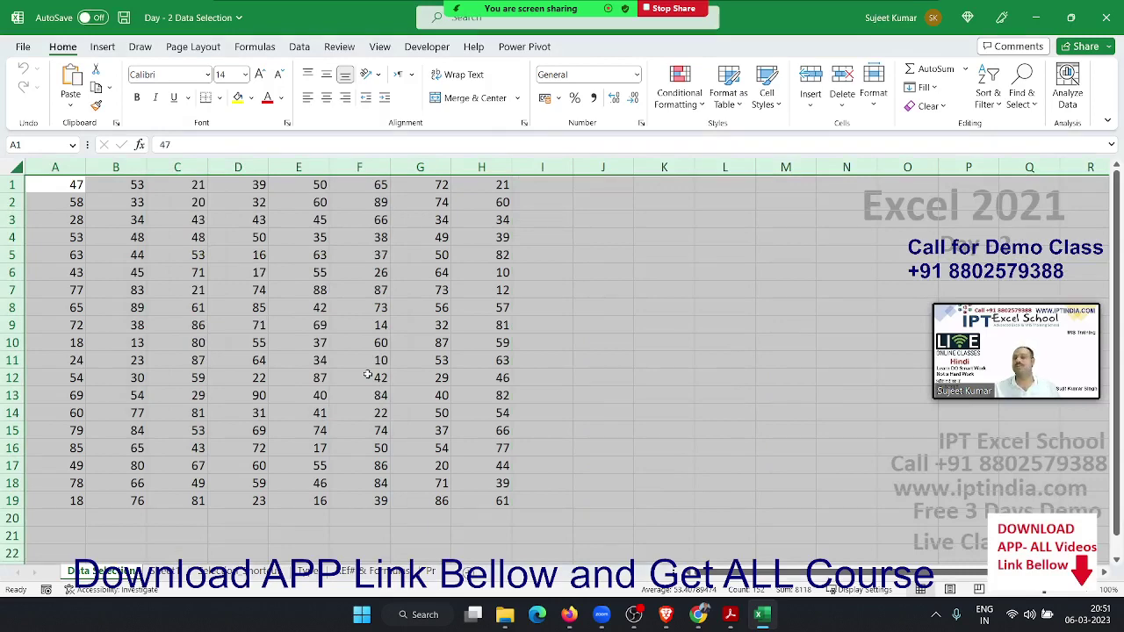
- Select the A1:H19 region with Ctrl+A from inside it, and the whole sheet with the corner button
{"action": "left_click", "coordinate": [323, 308]}
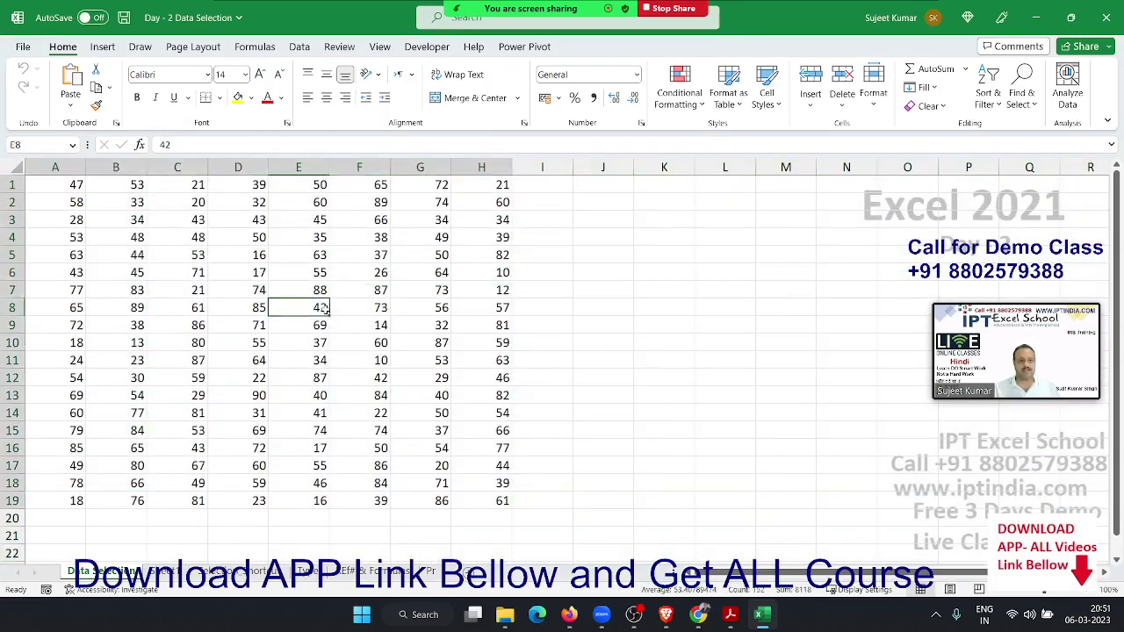
{"action": "key", "text": "ctrl+a"}
{"action": "key", "text": "ctrl+a"}
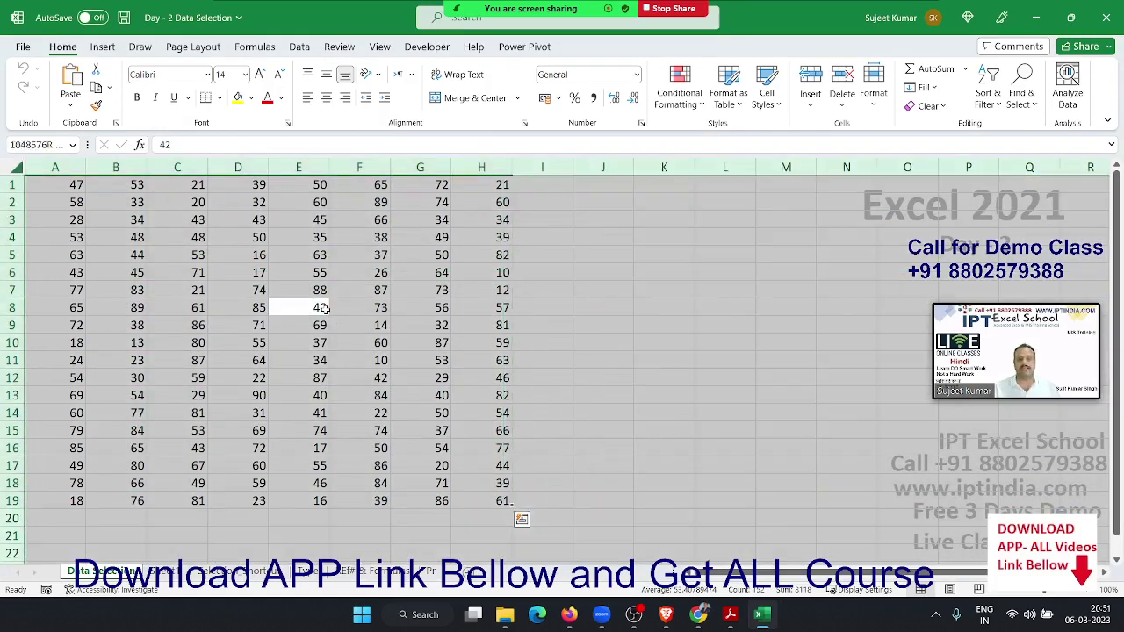
{"action": "left_click", "coordinate": [248, 260]}
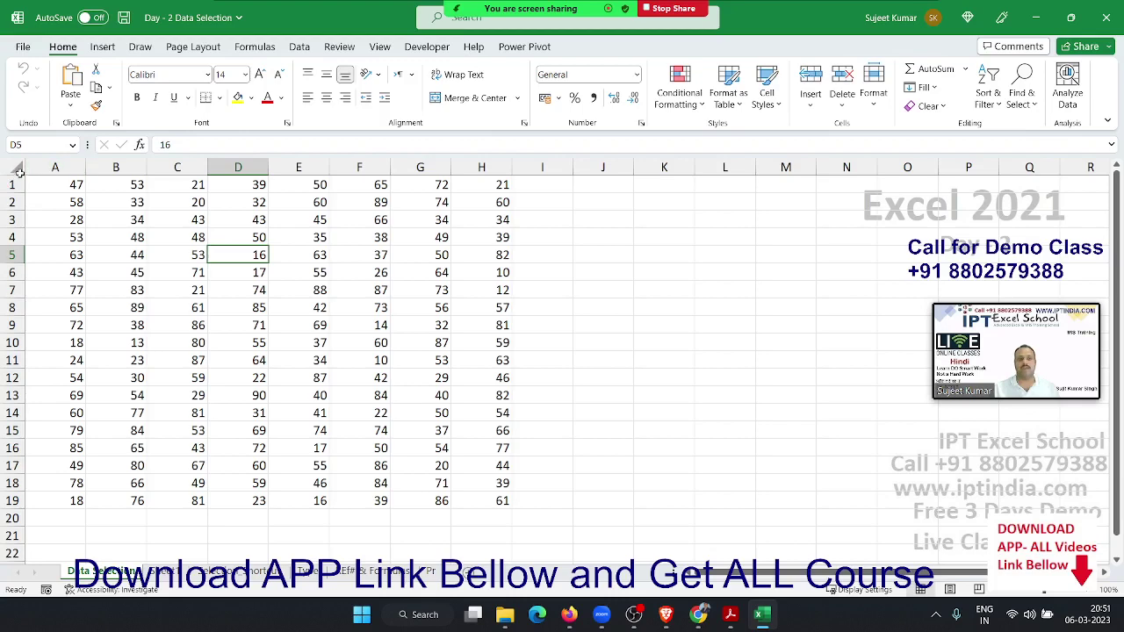
{"action": "left_click", "coordinate": [19, 167]}
{"action": "left_click", "coordinate": [19, 167]}
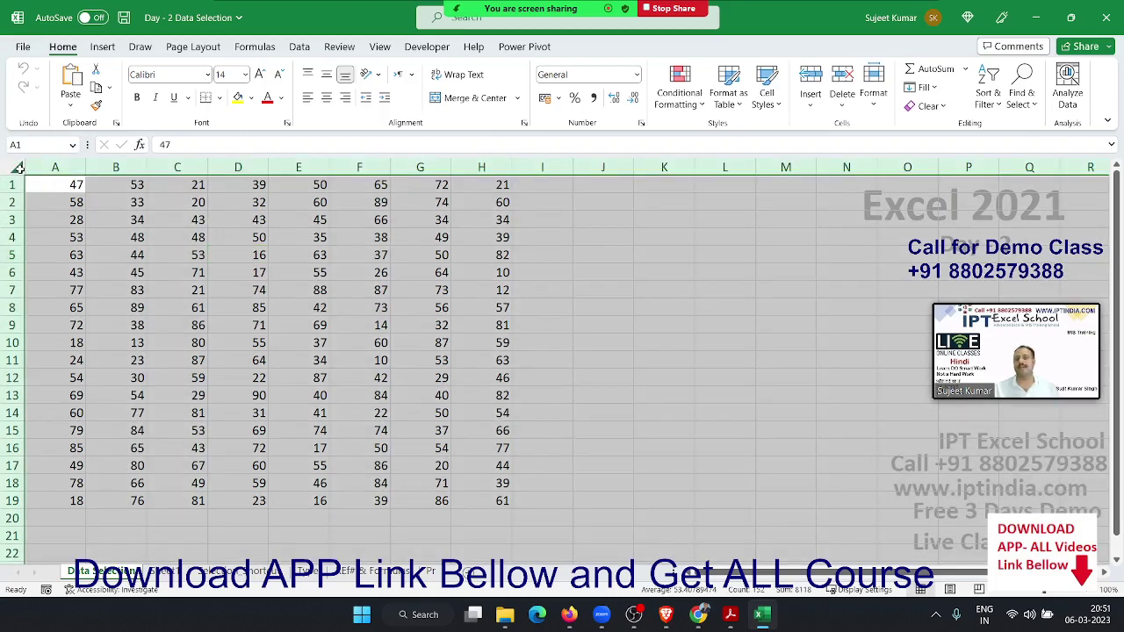
{"action": "left_click", "coordinate": [177, 256]}
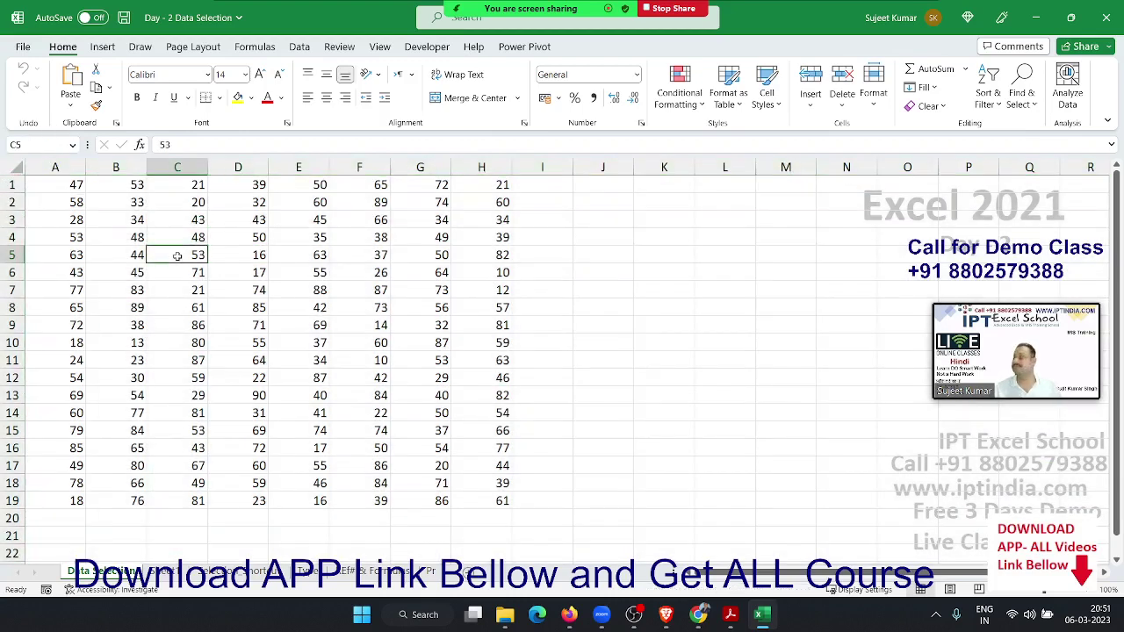
{"action": "key", "text": "ctrl+a"}
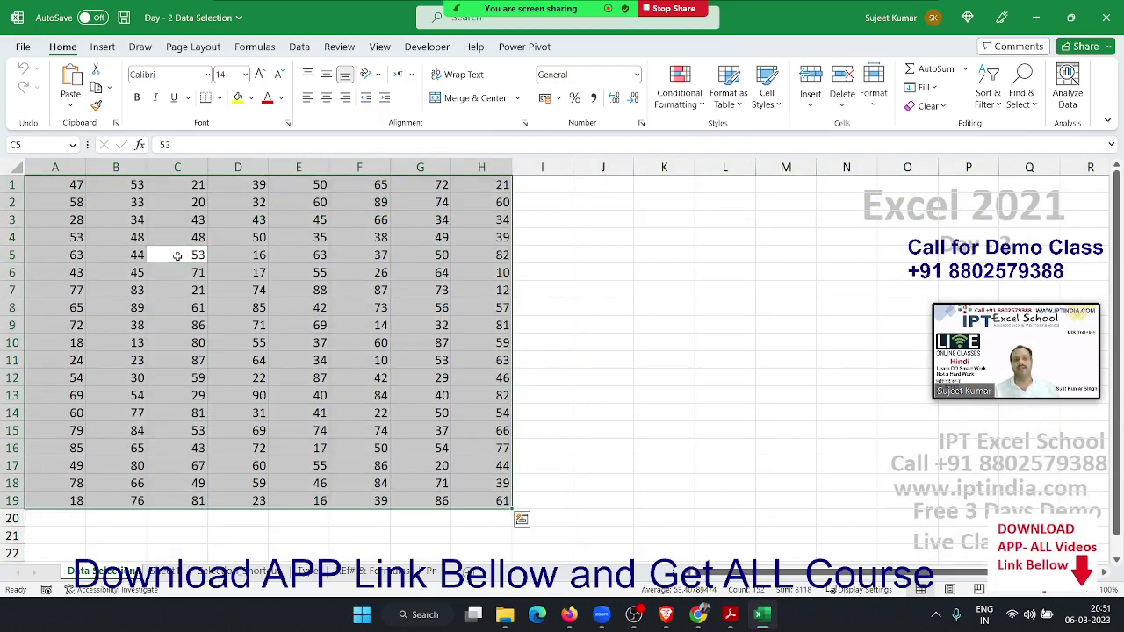
- Insert a blank row at row 10 with Shift+Space and Ctrl+Shift+Plus
{"action": "key", "text": "Down"}
{"action": "key", "text": "Down"}
{"action": "key", "text": "Down"}
{"action": "key", "text": "Down"}
{"action": "key", "text": "Down"}
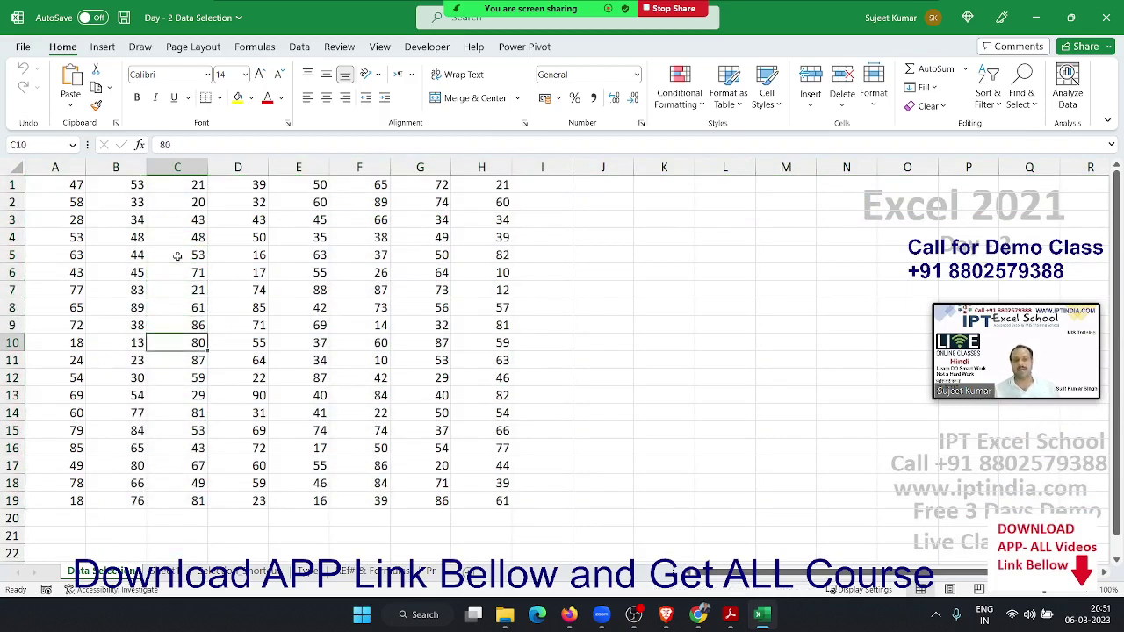
{"action": "key", "text": "shift+space"}
{"action": "key", "text": "ctrl+plus"}
{"action": "key", "text": "Up"}
{"action": "key", "text": "shift+space"}
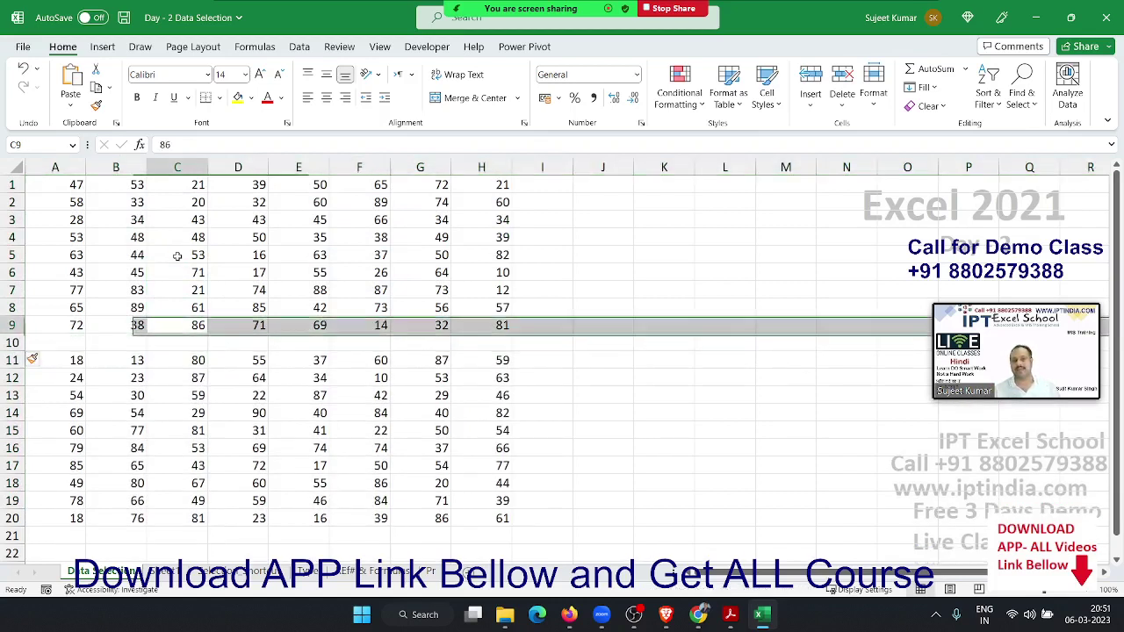
{"action": "key", "text": "Up"}
{"action": "key", "text": "ctrl+Up"}
{"action": "key", "text": "ctrl+a"}
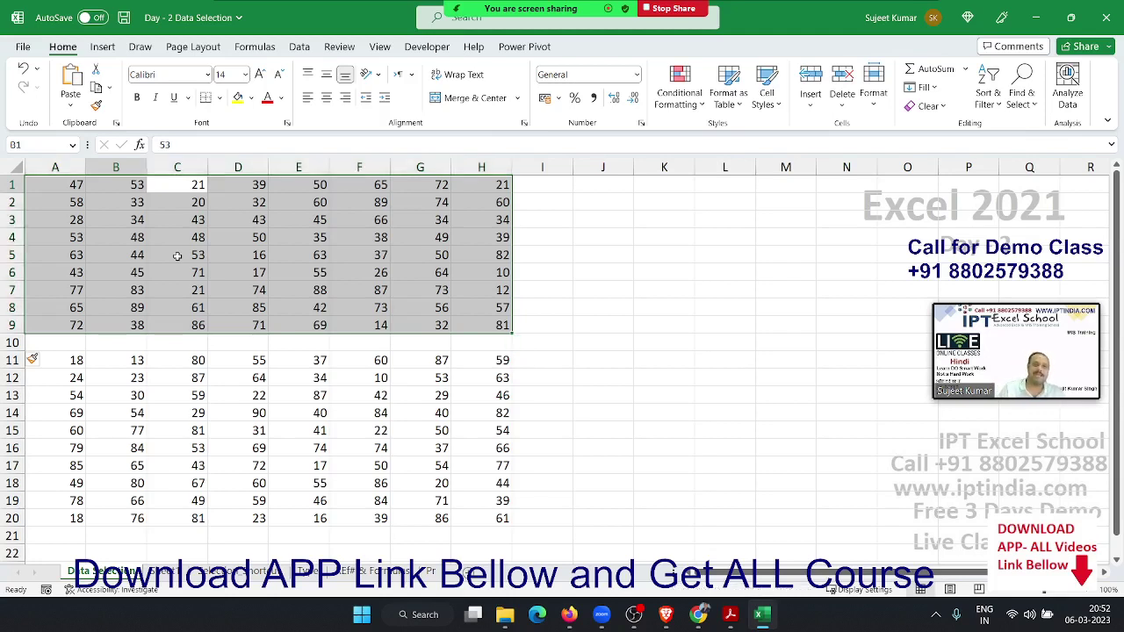
{"action": "key", "text": "ctrl+Home"}
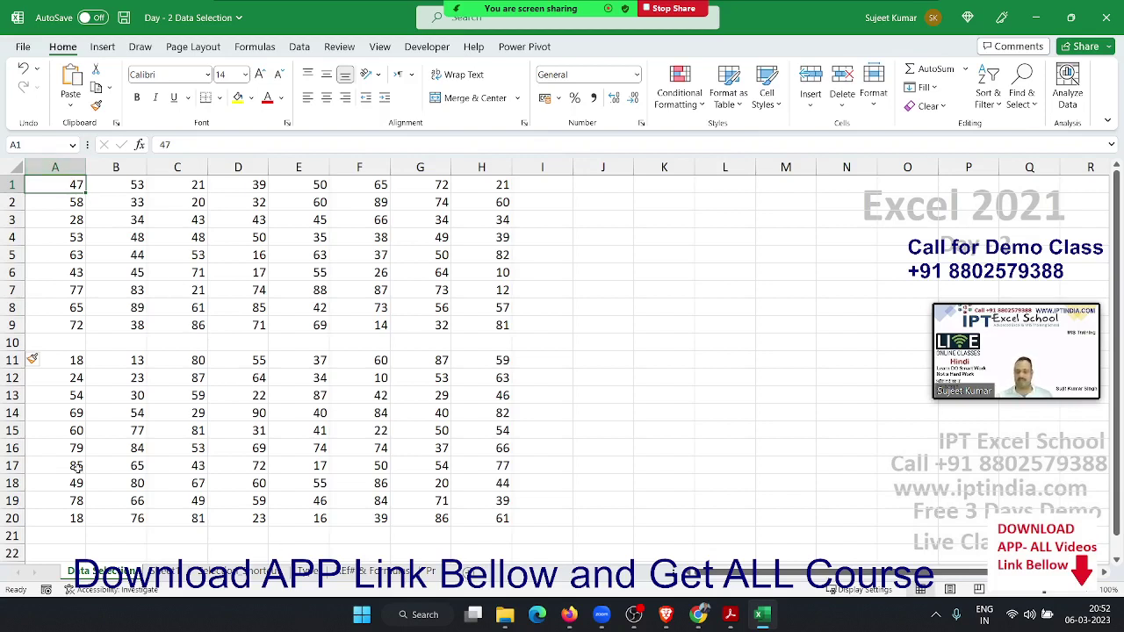
{"action": "key", "text": "ctrl"}
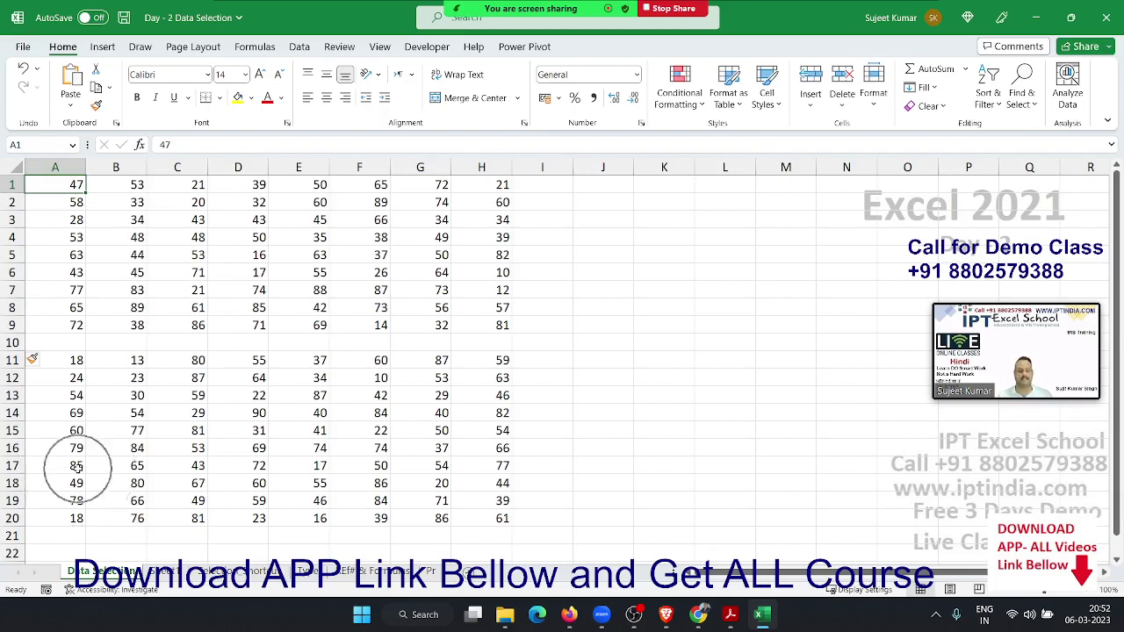
{"action": "key", "text": "ctrl+Down"}
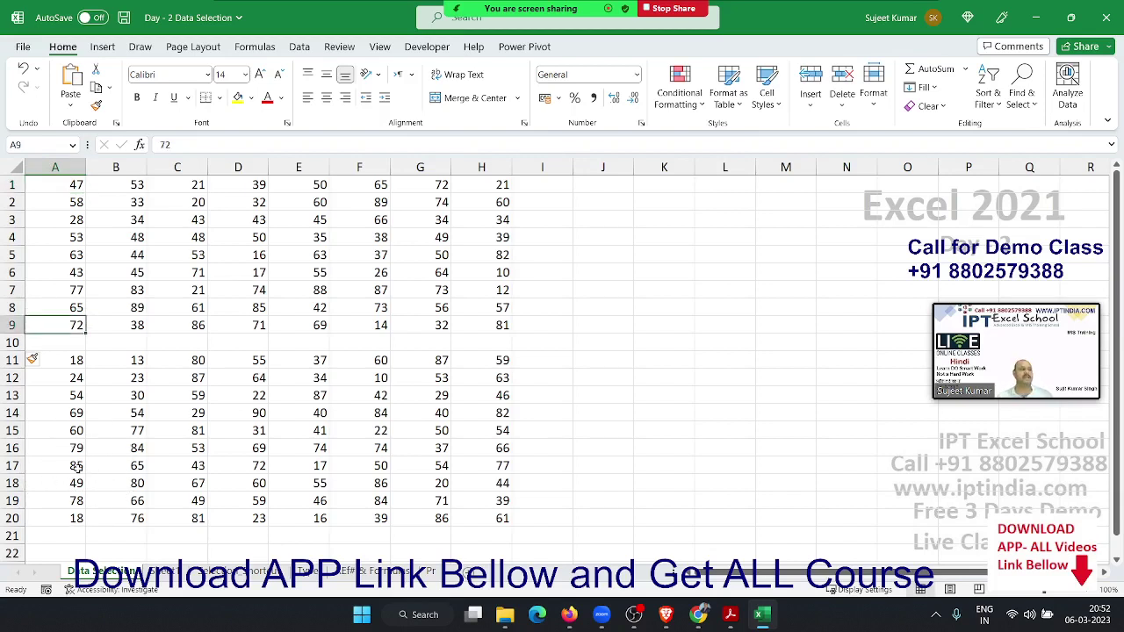
{"action": "key", "text": "ctrl+Up"}
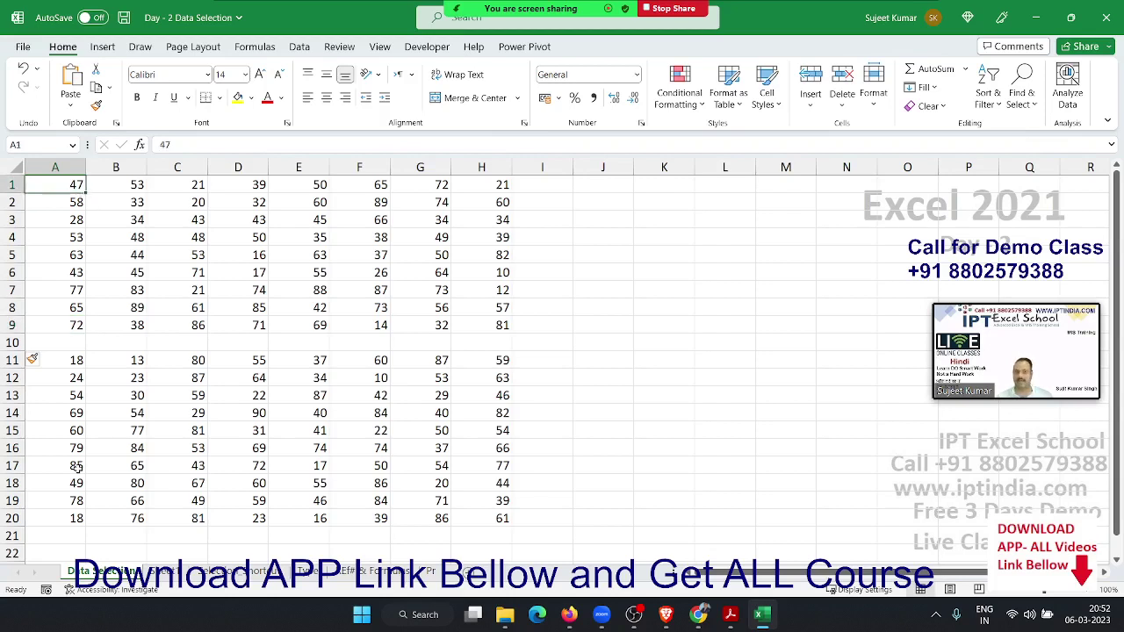
{"action": "key", "text": "ctrl+Down"}
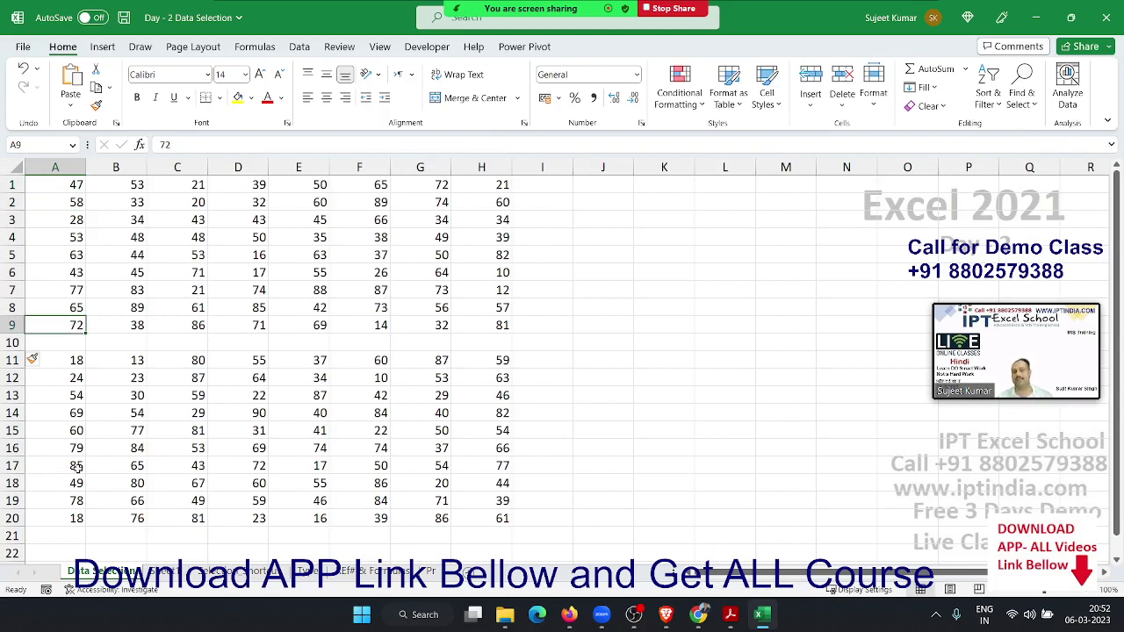
{"action": "key", "text": "Down"}
{"action": "key", "text": "Up"}
{"action": "key", "text": "ctrl+Down"}
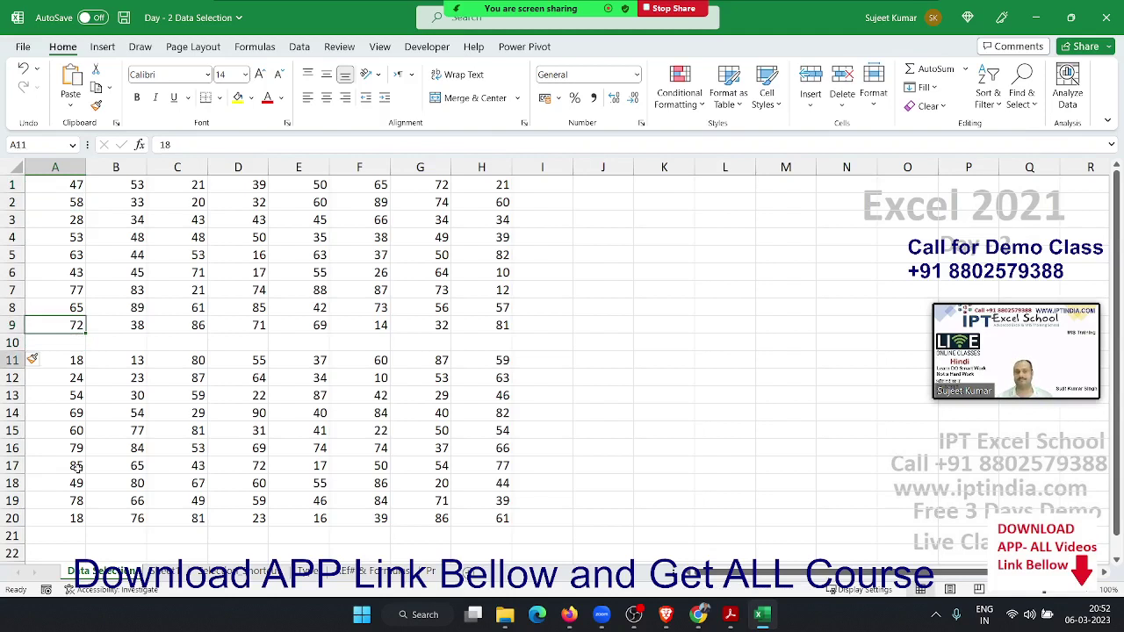
{"action": "key", "text": "ctrl+Down"}
{"action": "key", "text": "ctrl+Up"}
{"action": "key", "text": "ctrl+Up"}
{"action": "key", "text": "ctrl+Up"}
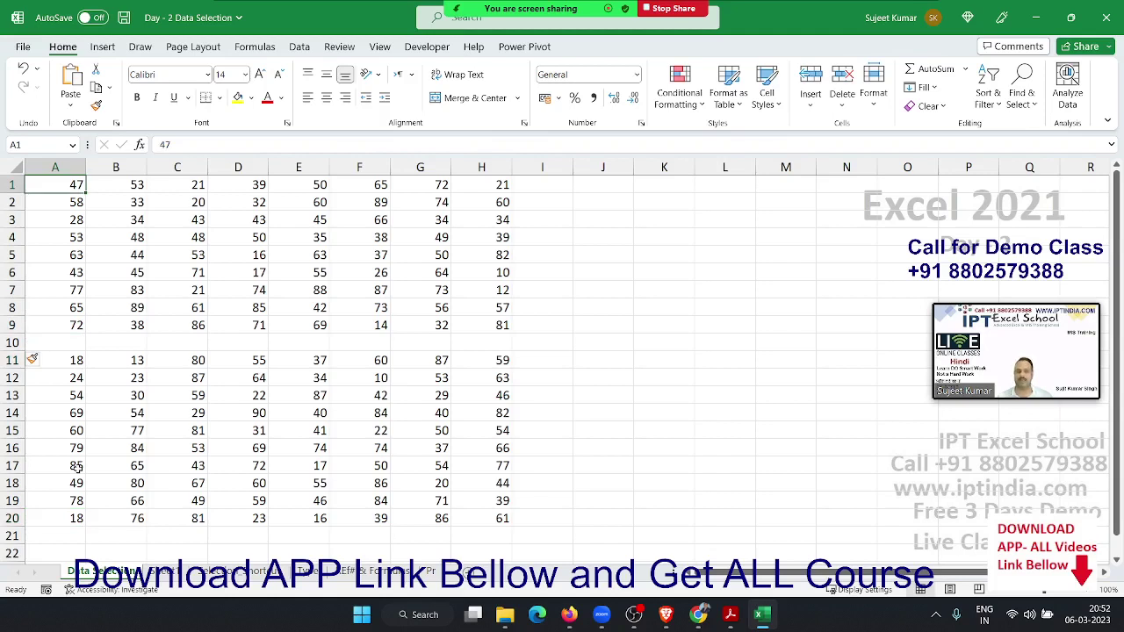
{"action": "key", "text": "ctrl+Down"}
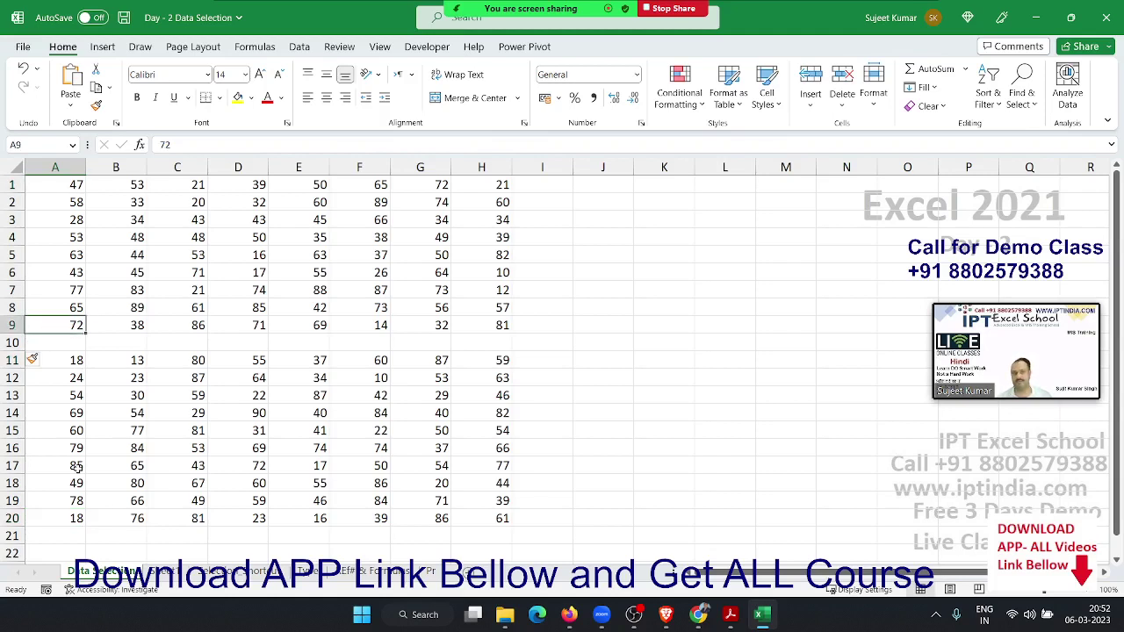
{"action": "key", "text": "Down"}
{"action": "key", "text": "Down"}
{"action": "key", "text": "Down"}
{"action": "key", "text": "Down"}
{"action": "key", "text": "Down"}
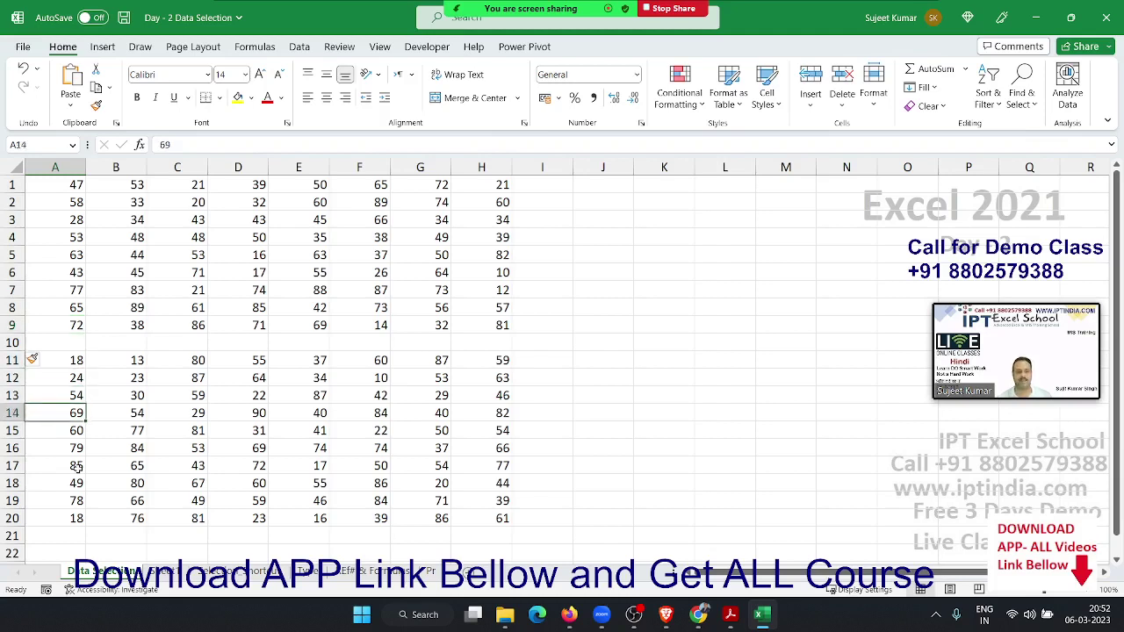
{"action": "key", "text": "Down"}
{"action": "key", "text": "Down"}
{"action": "key", "text": "Down"}
{"action": "key", "text": "Down"}
{"action": "key", "text": "Down"}
{"action": "key", "text": "Down"}
{"action": "key", "text": "Up"}
{"action": "key", "text": "Up"}
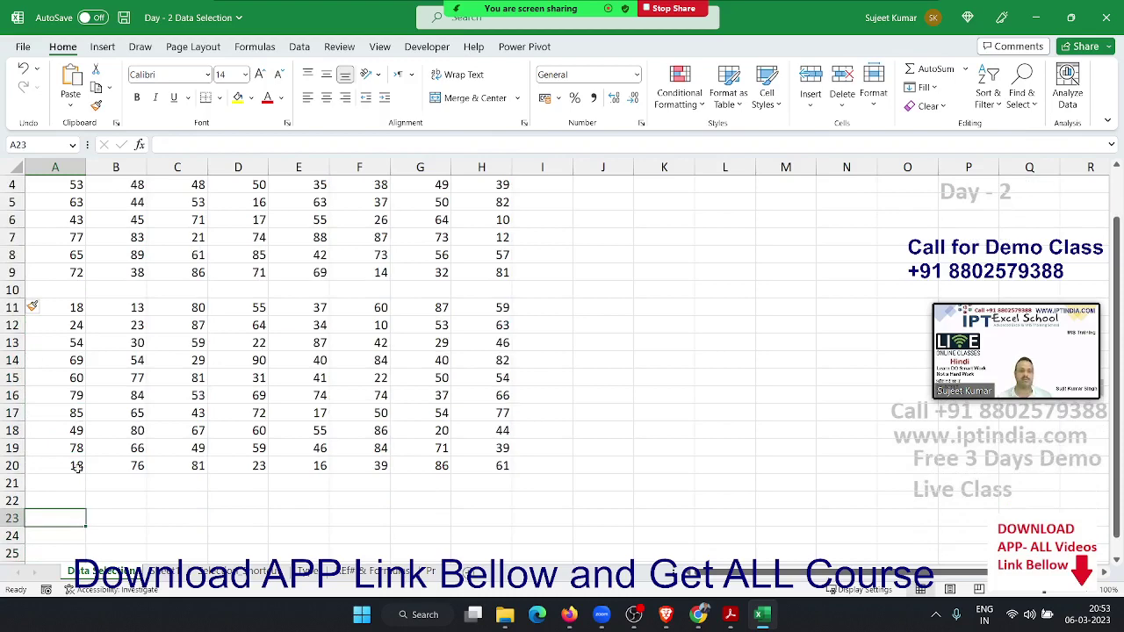
{"action": "key", "text": "ctrl+Down"}
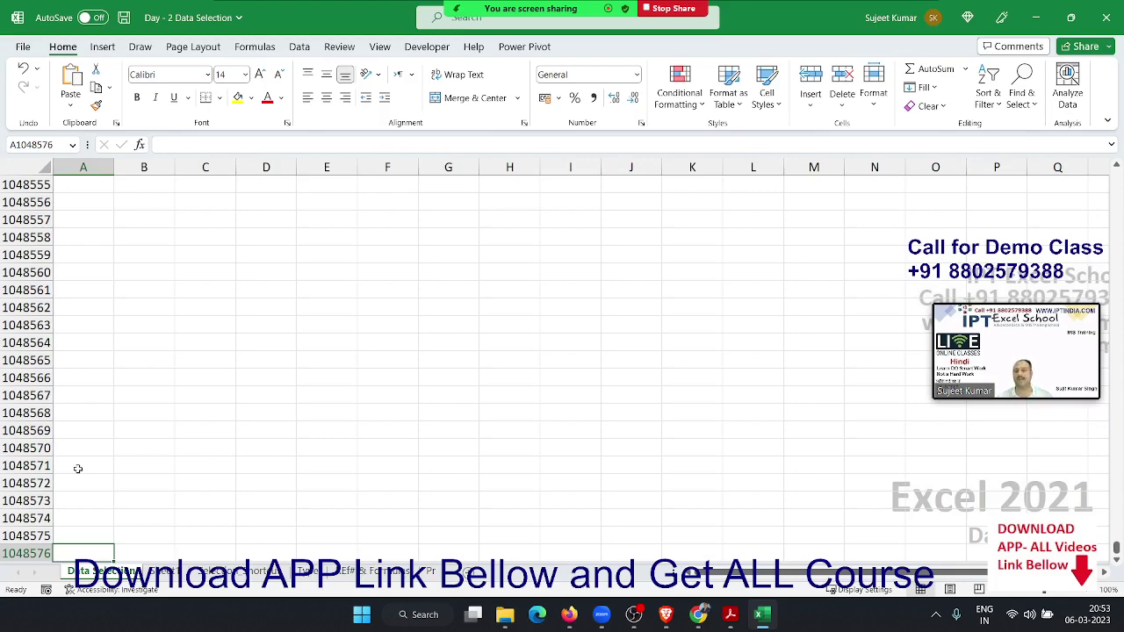
{"action": "key", "text": "ctrl+Up"}
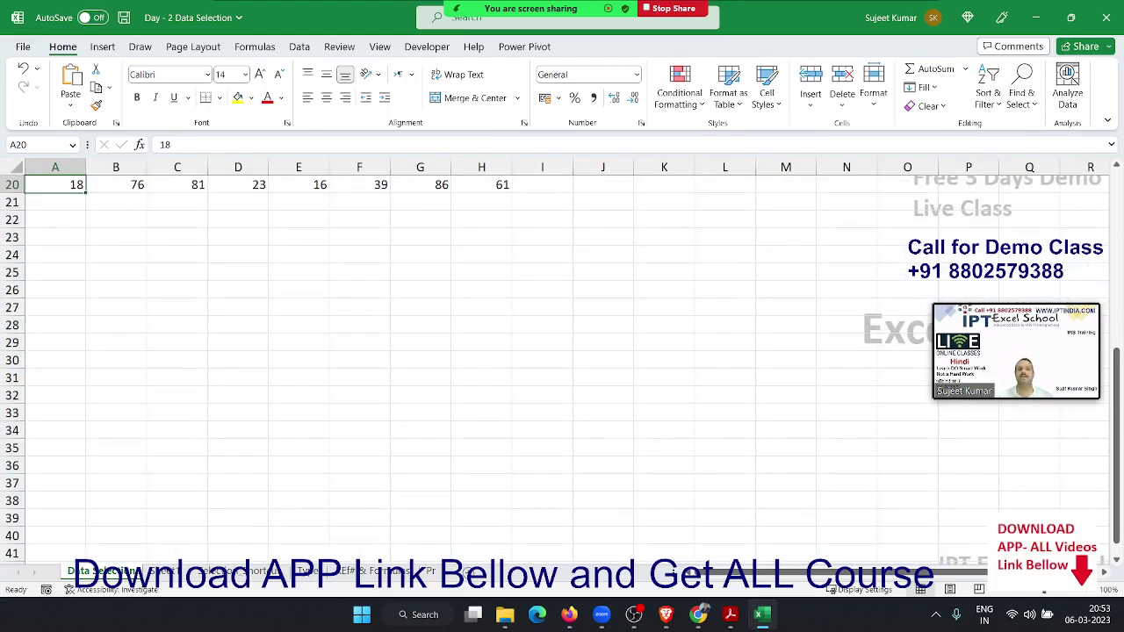
{"action": "scroll", "coordinate": [33, 242], "scroll_direction": "up", "scroll_amount": 6}
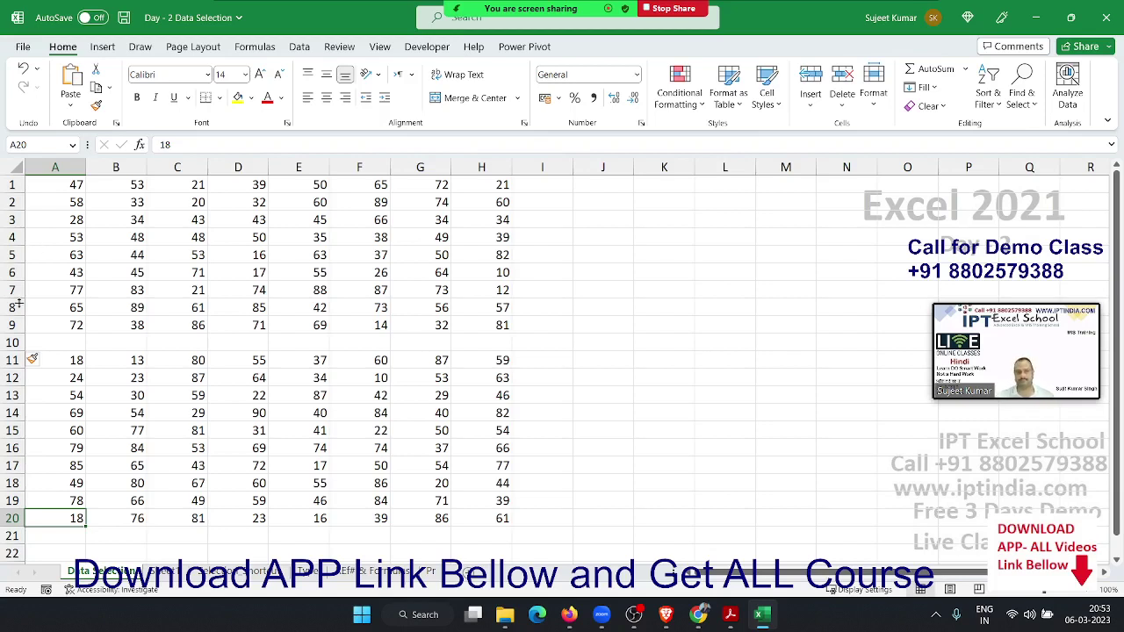
{"action": "left_click", "coordinate": [13, 343]}
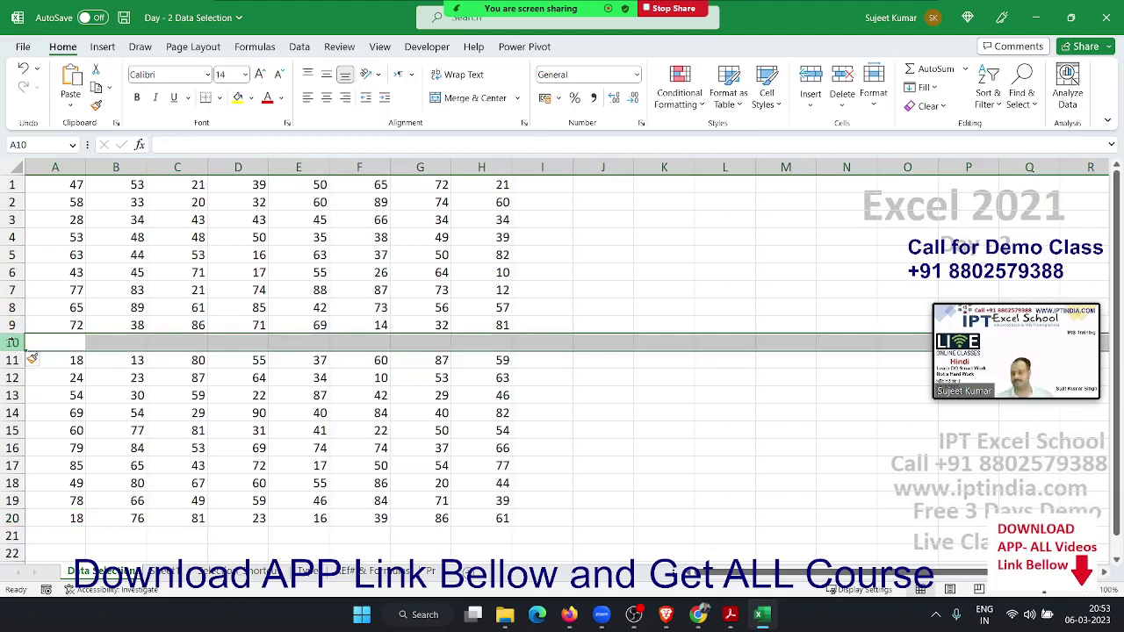
- Delete the empty row 10 and confirm Ctrl+Shift+arrows now select all of A1:H19
{"action": "key", "text": "ctrl+minus"}
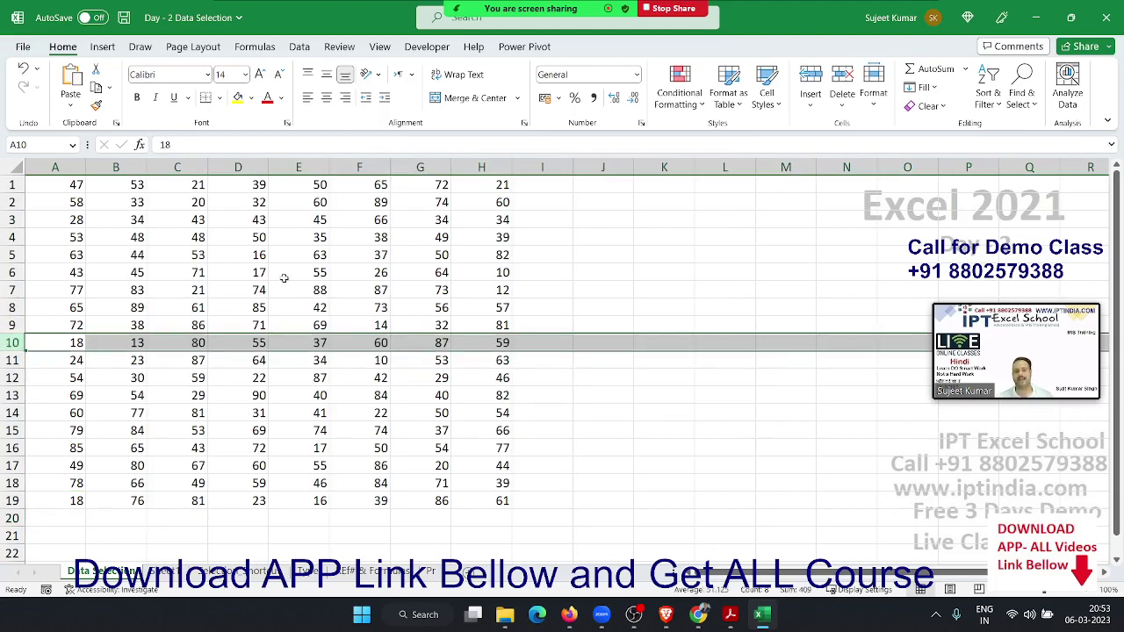
{"action": "left_click", "coordinate": [284, 278]}
{"action": "left_click", "coordinate": [77, 184]}
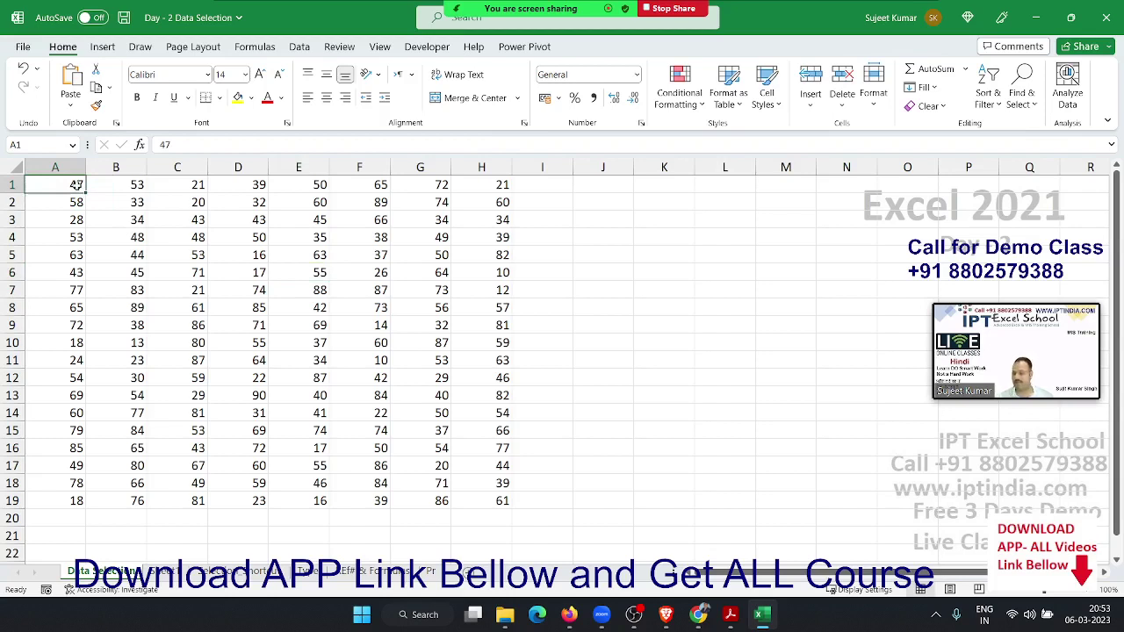
{"action": "key", "text": "ctrl+shift+Right"}
{"action": "key", "text": "ctrl+shift+Down"}
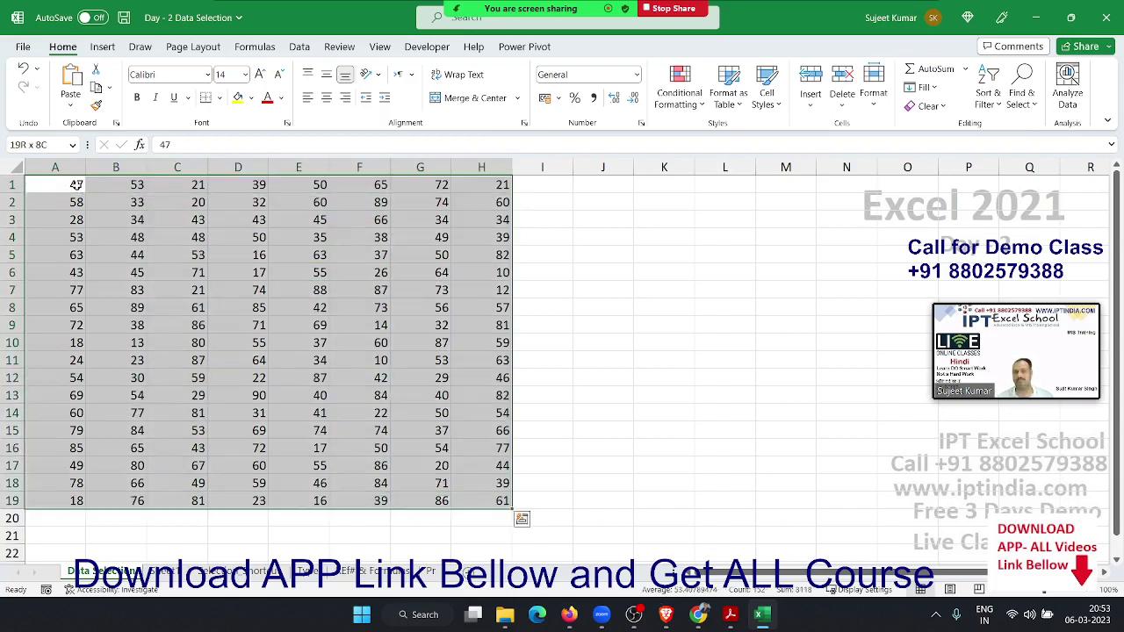
{"action": "left_click", "coordinate": [76, 185]}
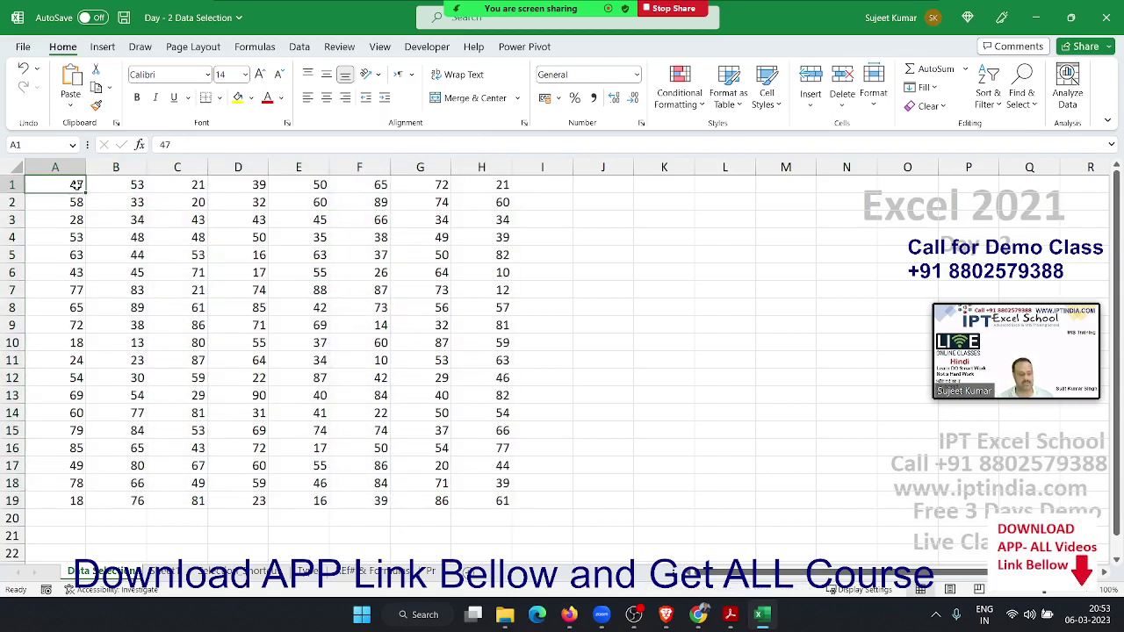
{"action": "key", "text": "ctrl+shift+Right"}
{"action": "key", "text": "ctrl+shift+Down"}
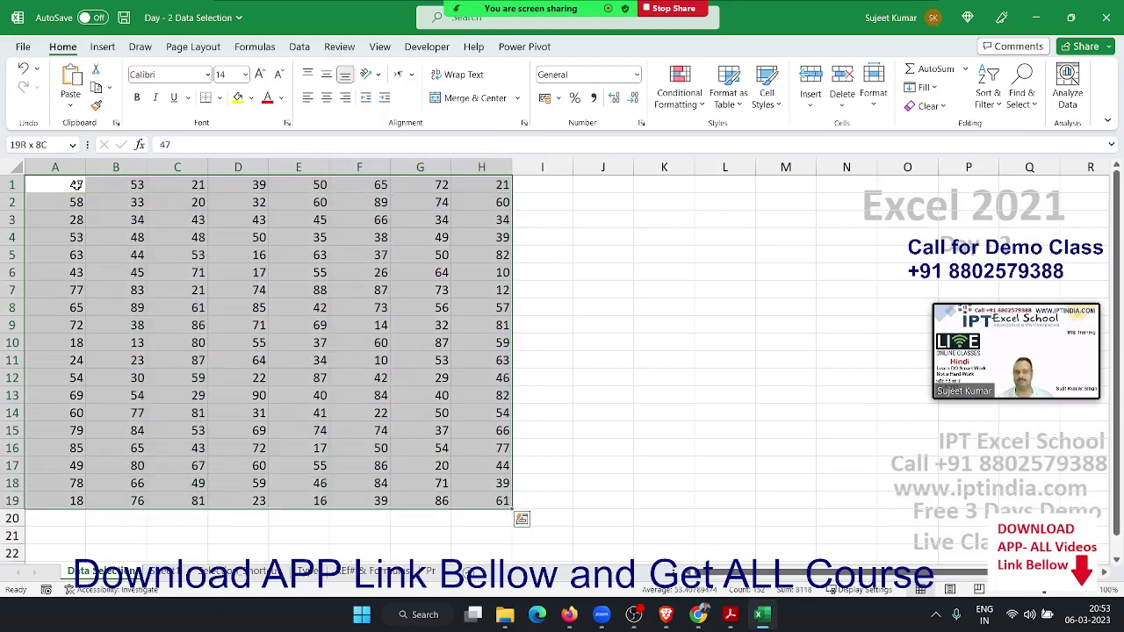
- Insert a blank row 11 and test how Ctrl+Shift+Down stops at the gap, reaching row 20
{"action": "key", "text": "Down"}
{"action": "key", "text": "Down"}
{"action": "key", "text": "Down"}
{"action": "key", "text": "Down"}
{"action": "key", "text": "Down"}
{"action": "key", "text": "Down"}
{"action": "key", "text": "Down"}
{"action": "key", "text": "Down"}
{"action": "key", "text": "shift+space"}
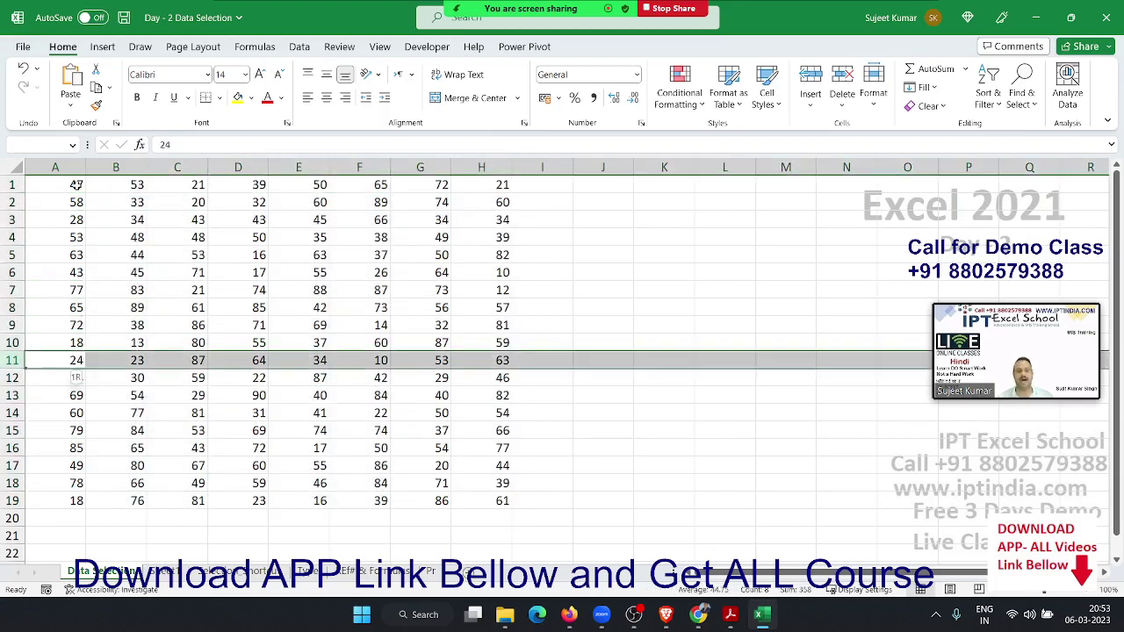
{"action": "key", "text": "ctrl+plus"}
{"action": "key", "text": "Up"}
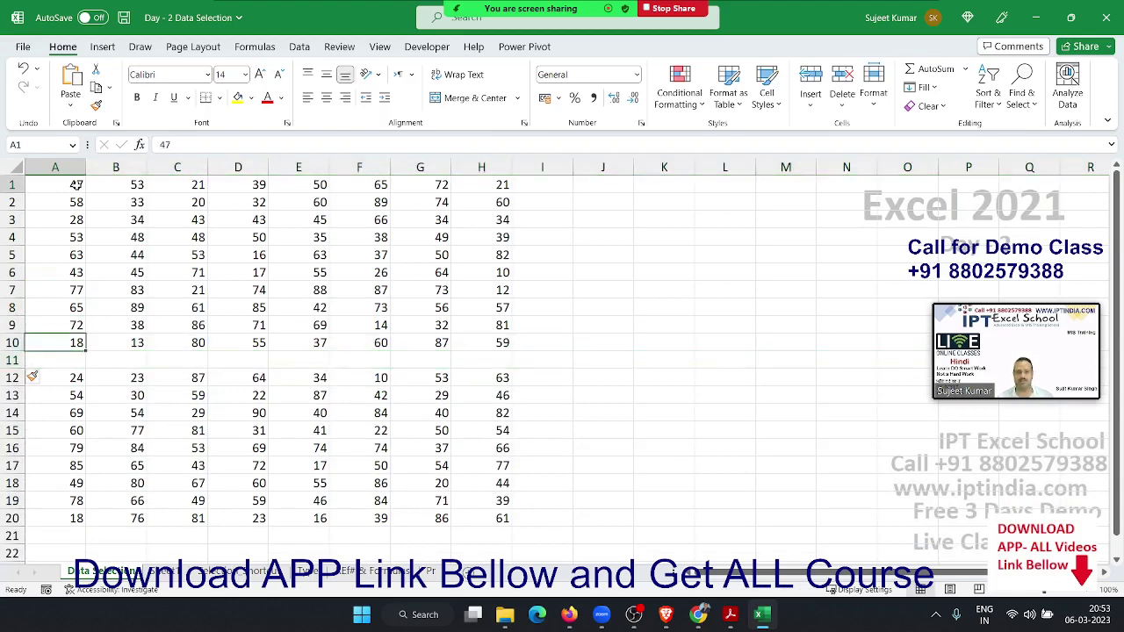
{"action": "key", "text": "ctrl+Up"}
{"action": "key", "text": "ctrl+shift+Right"}
{"action": "key", "text": "ctrl+shift+Down"}
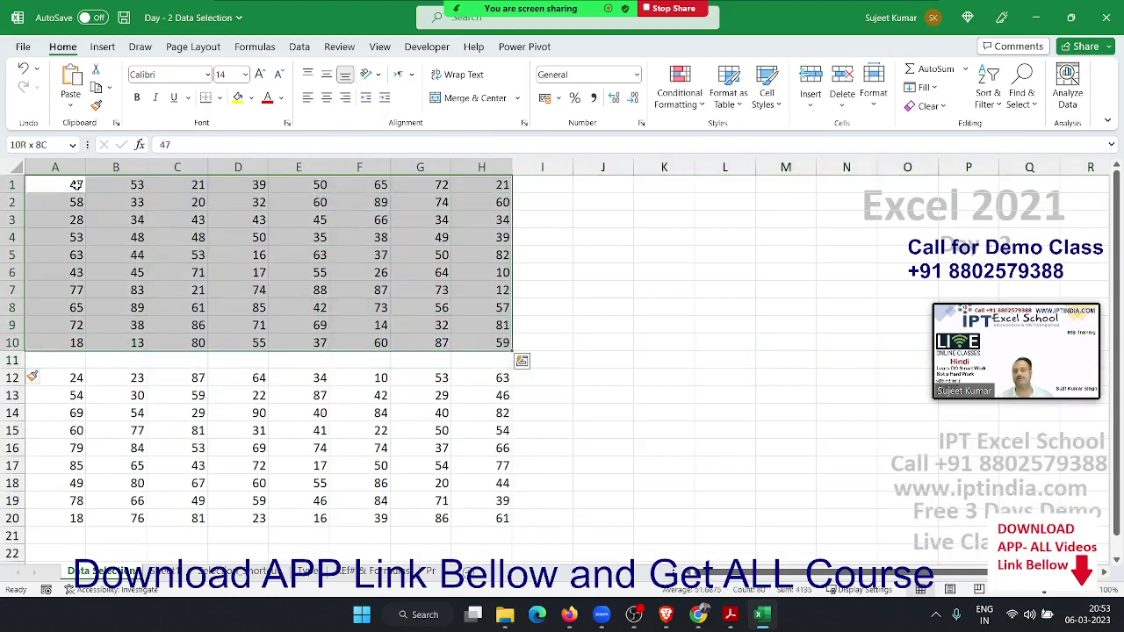
{"action": "key", "text": "ctrl+shift+Down"}
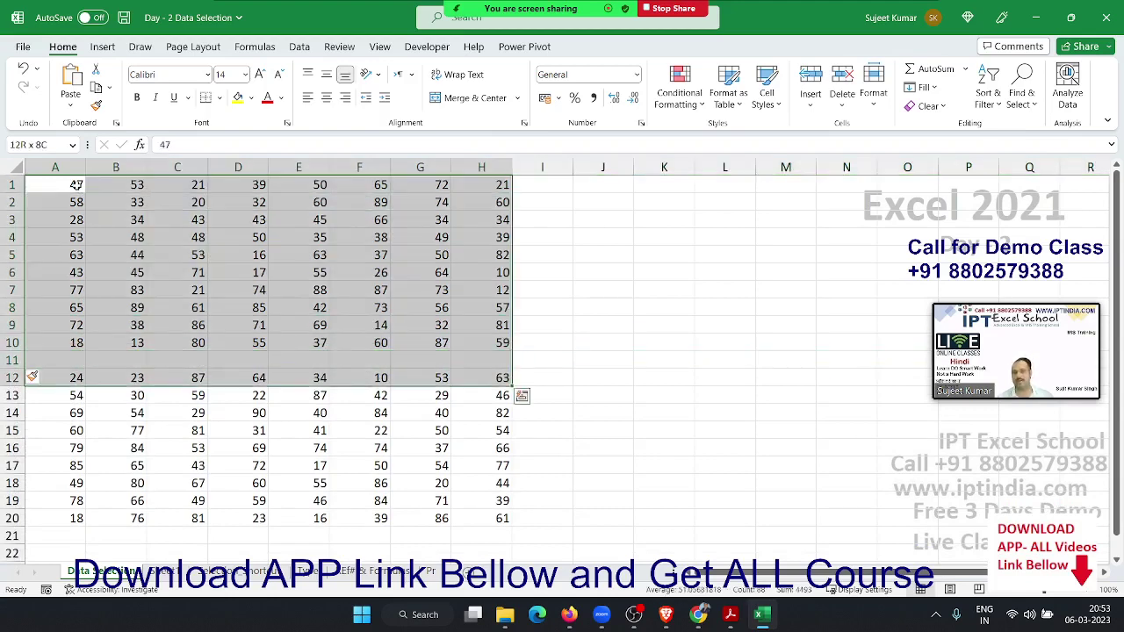
{"action": "key", "text": "ctrl+shift+Down"}
- Undo the blank row 11 and select from A1 to the last used cell with Ctrl+Shift+End
{"action": "left_click", "coordinate": [76, 184]}
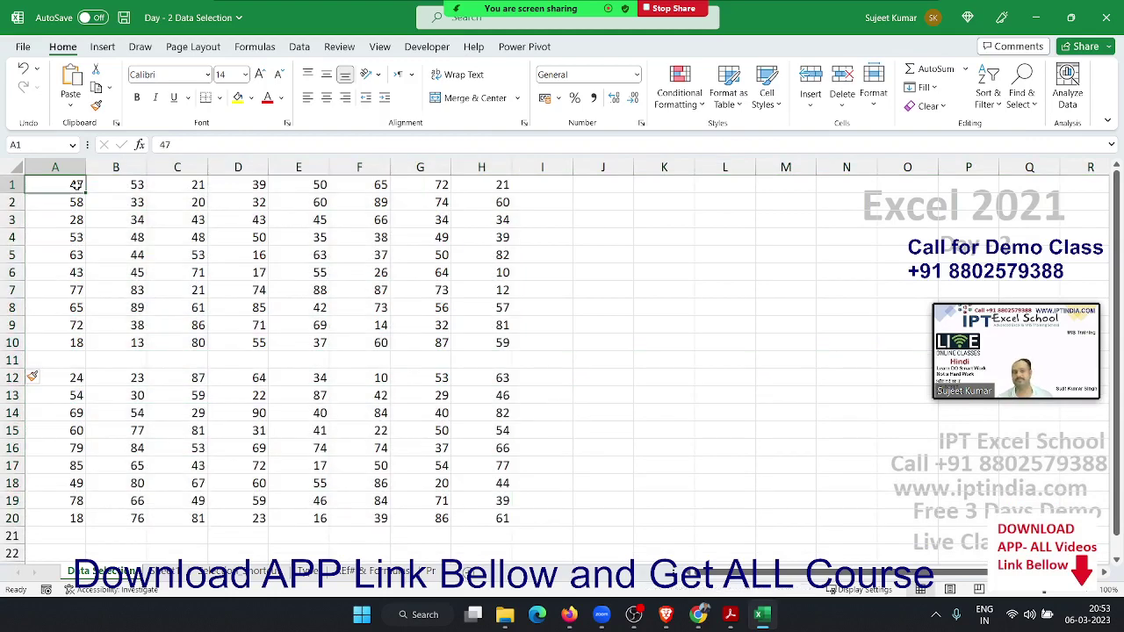
{"action": "key", "text": "ctrl+z"}
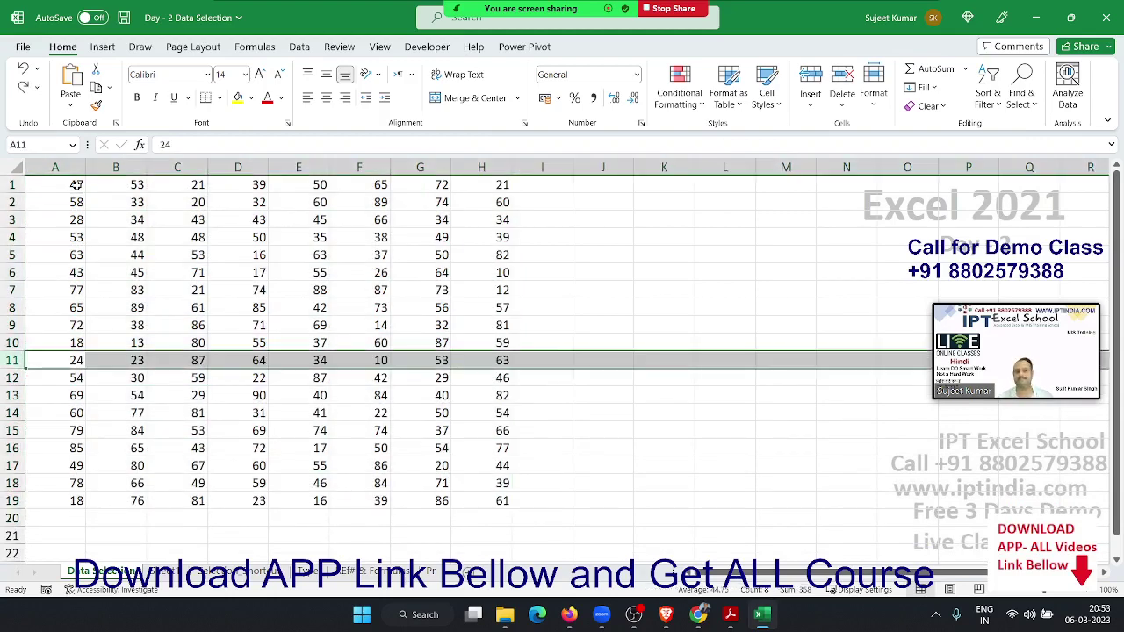
{"action": "left_click", "coordinate": [76, 185]}
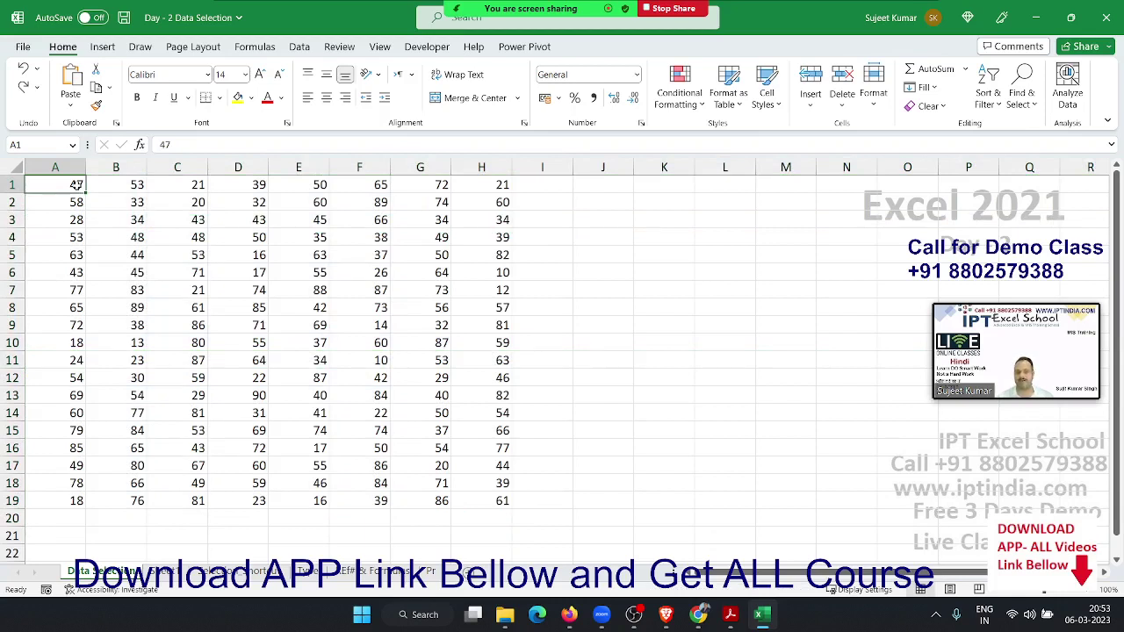
{"action": "key", "text": "ctrl+shift+End"}
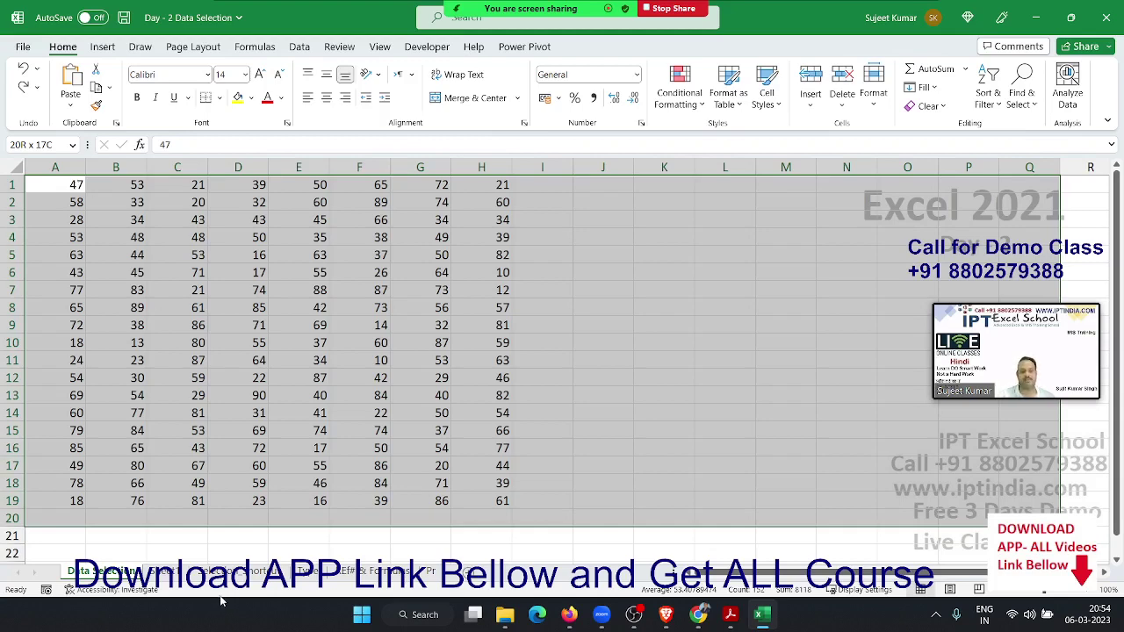
{"action": "left_click", "coordinate": [183, 429]}
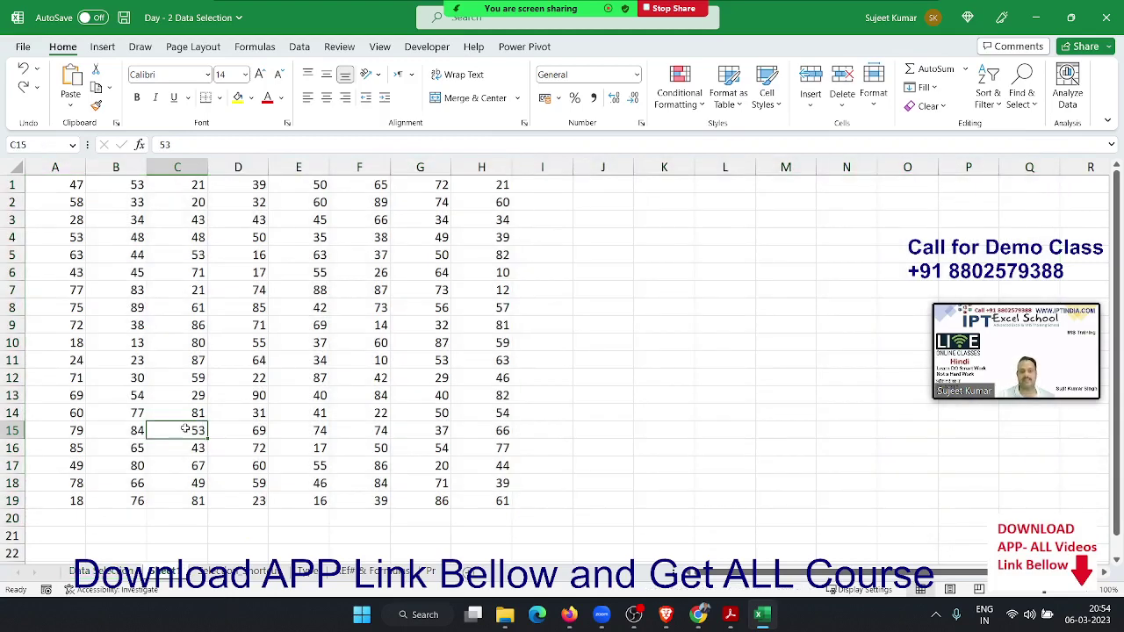
{"action": "left_click", "coordinate": [51, 188]}
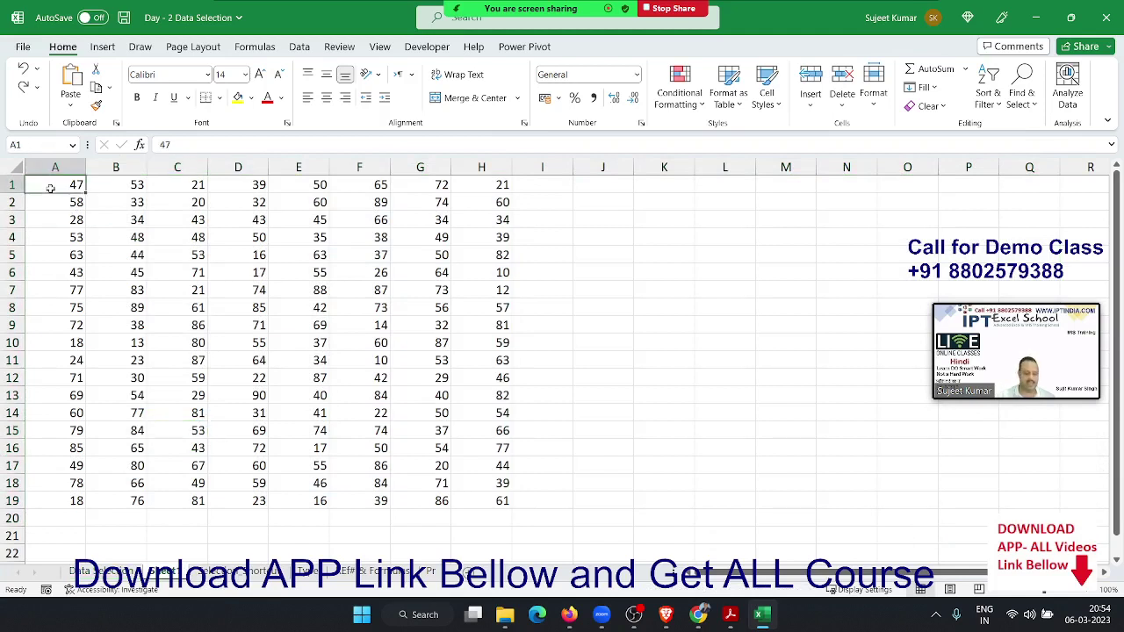
{"action": "key", "text": "ctrl+a"}
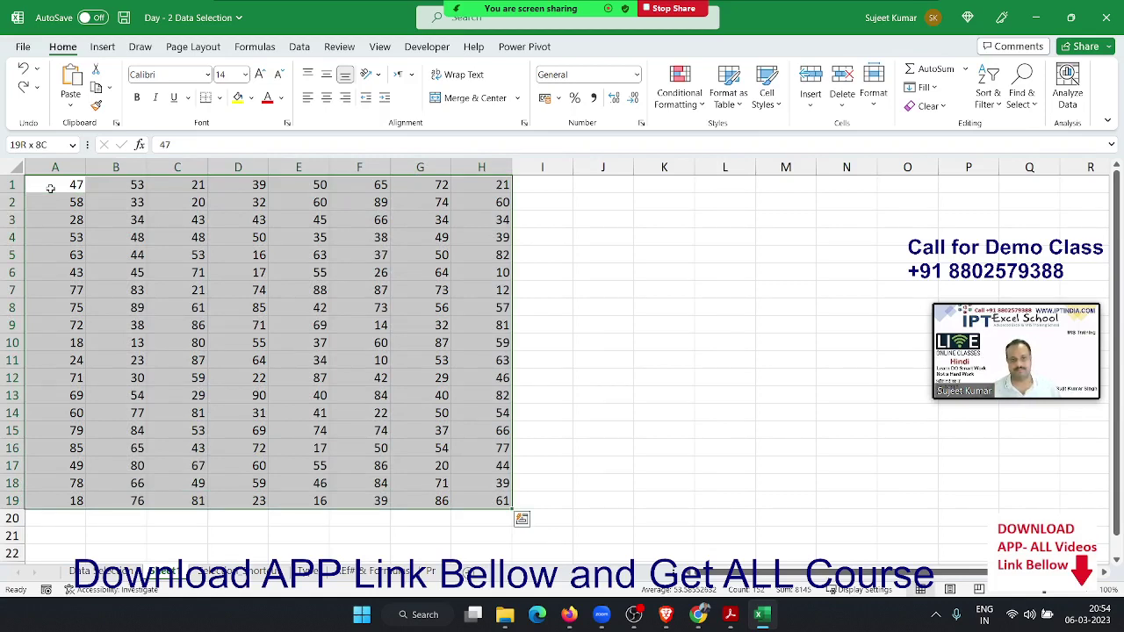
{"action": "left_click", "coordinate": [95, 257]}
{"action": "left_click", "coordinate": [67, 182]}
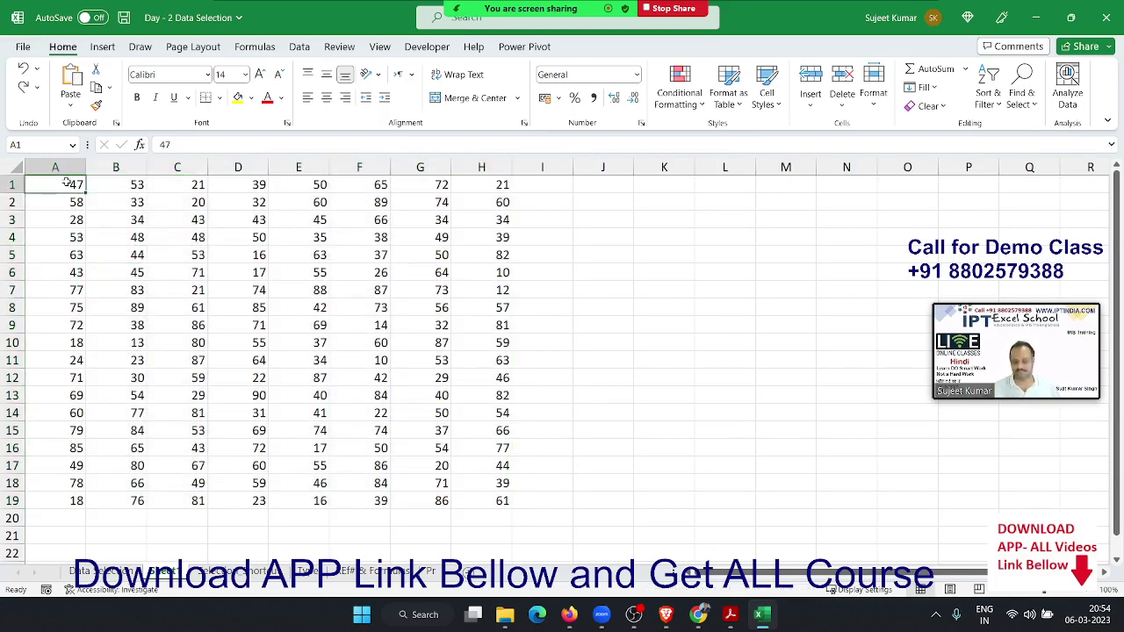
{"action": "key", "text": "ctrl+shift+Right"}
{"action": "key", "text": "ctrl+shift+Down"}
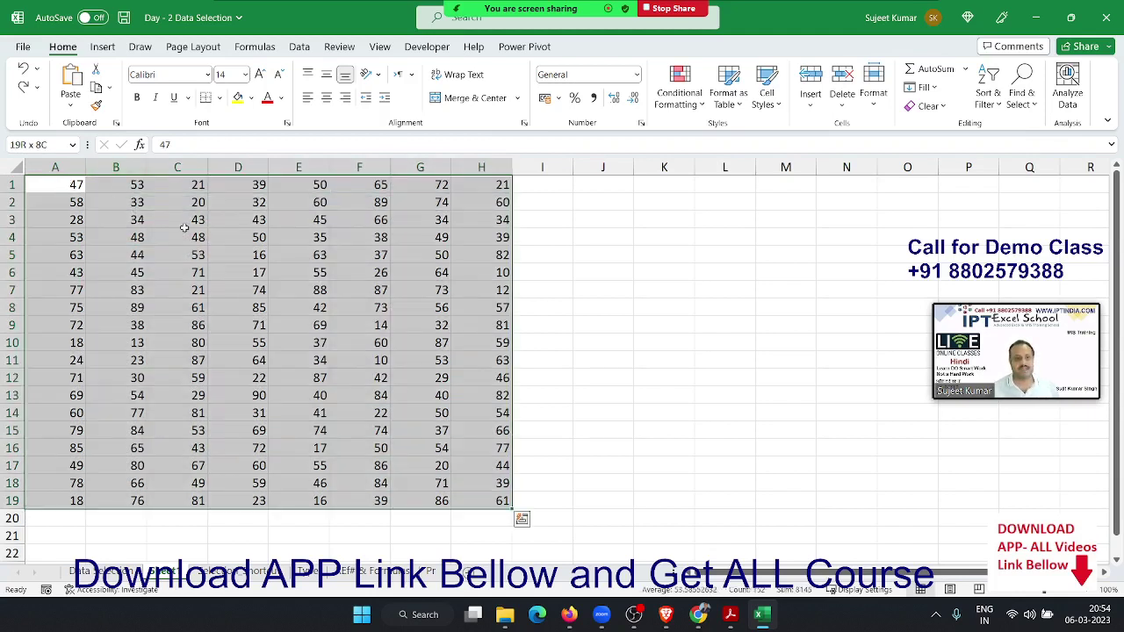
{"action": "left_click", "coordinate": [343, 269]}
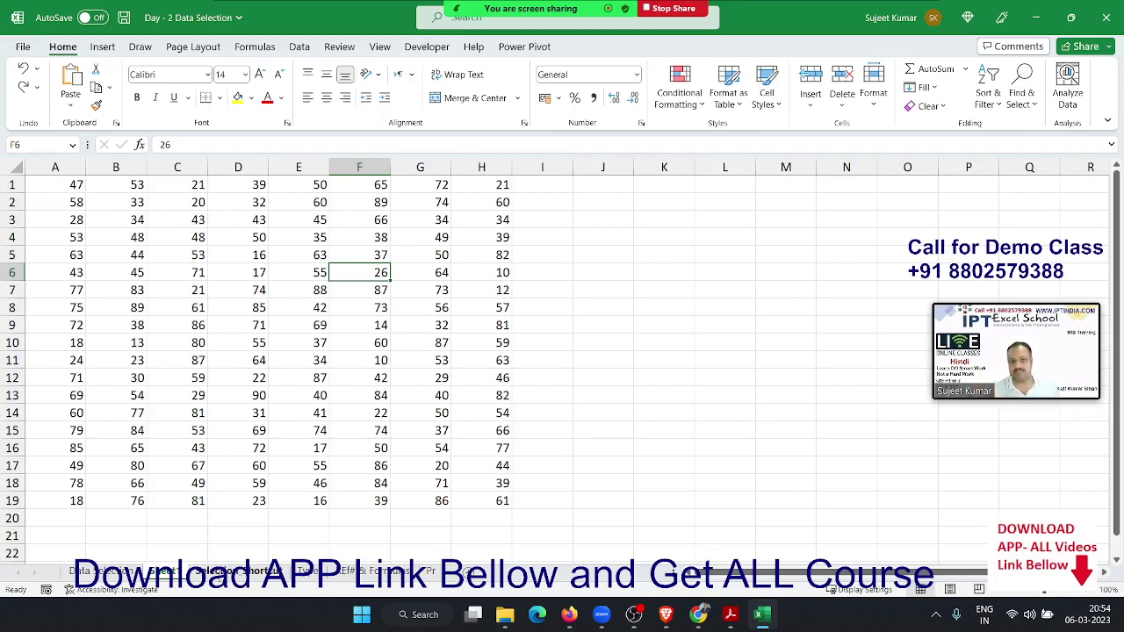
- Open the Selection Shortcut sheet
{"action": "left_click", "coordinate": [219, 572]}
{"action": "left_click", "coordinate": [219, 572]}
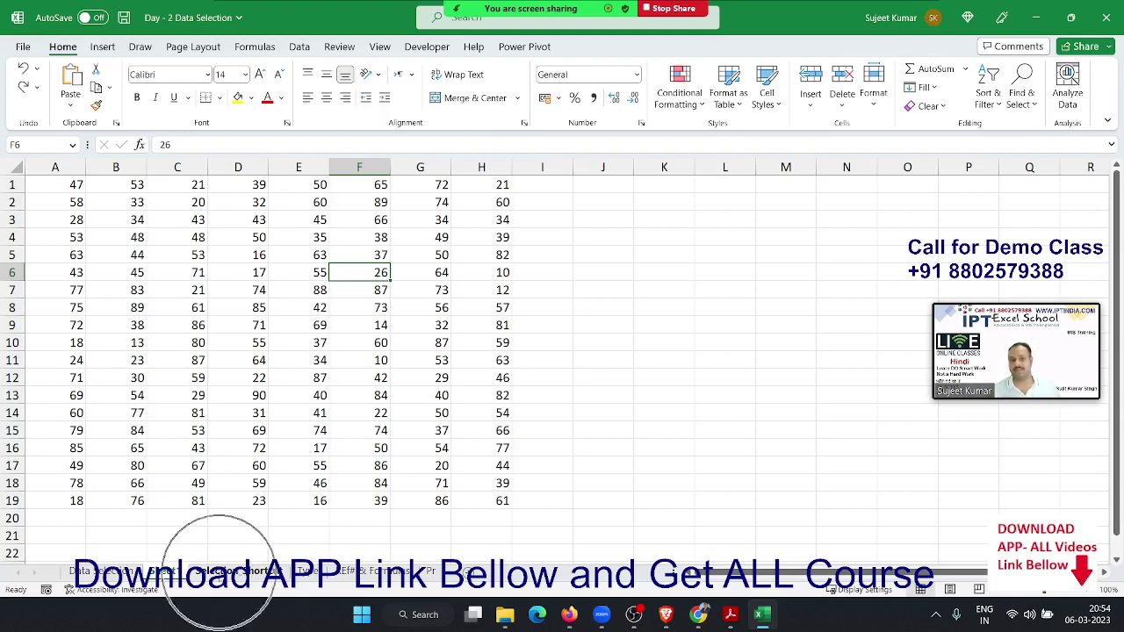
{"action": "left_click", "coordinate": [219, 572]}
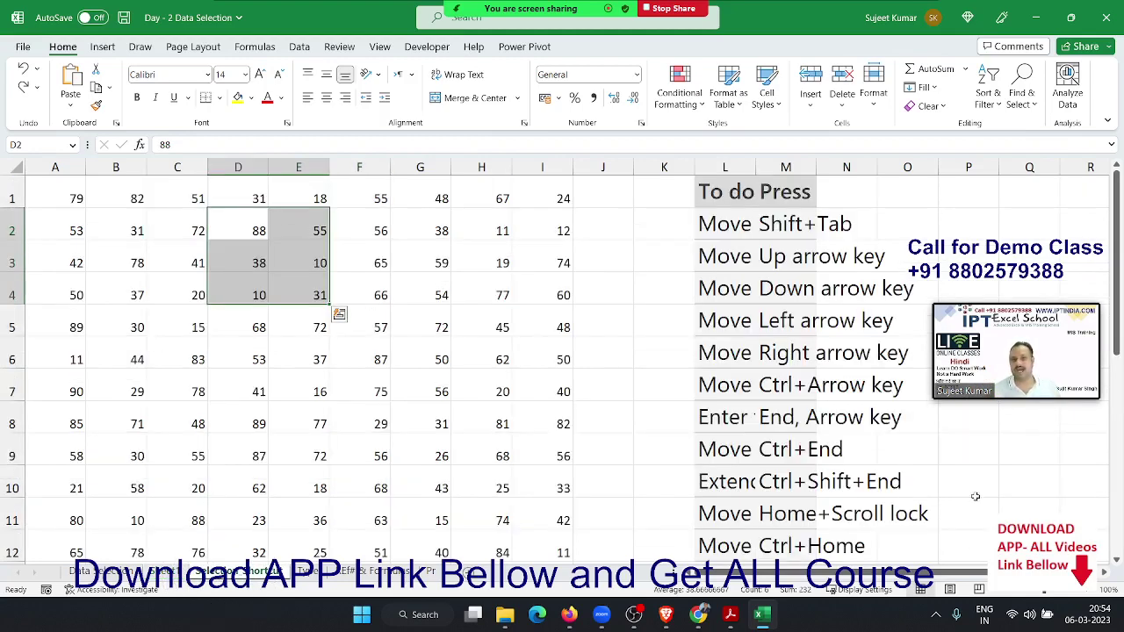
{"action": "left_click", "coordinate": [814, 289]}
- Scroll through the sheet's To do / Press shortcut table
{"action": "scroll", "coordinate": [813, 289], "scroll_direction": "down", "scroll_amount": 1}
{"action": "scroll", "coordinate": [812, 292], "scroll_direction": "down", "scroll_amount": 1}
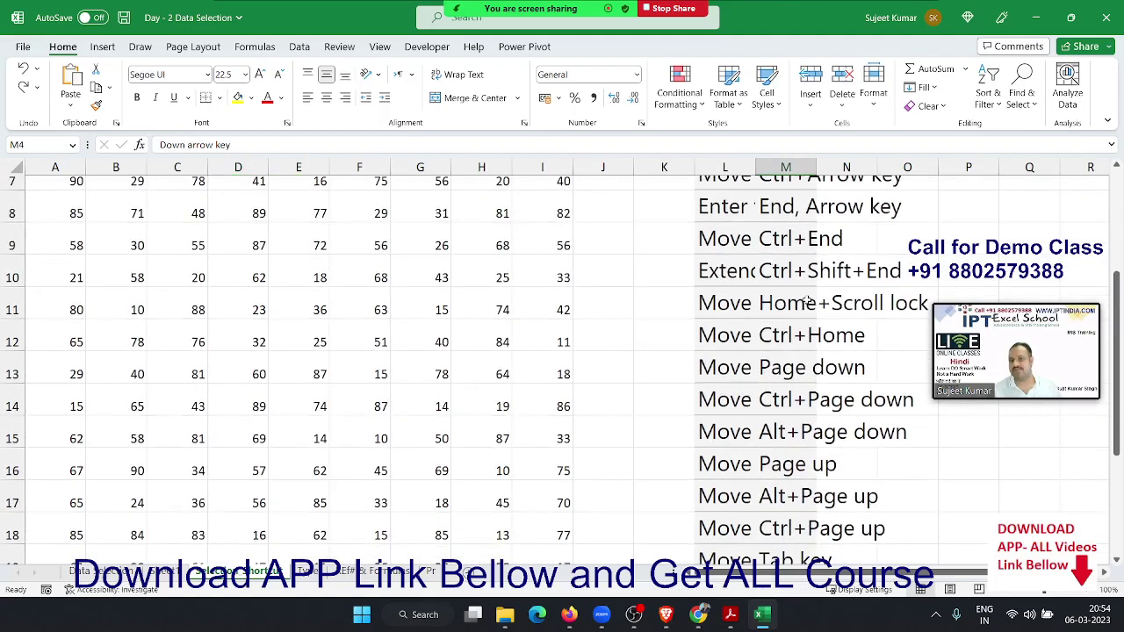
{"action": "scroll", "coordinate": [810, 295], "scroll_direction": "down", "scroll_amount": 2}
{"action": "scroll", "coordinate": [806, 299], "scroll_direction": "down", "scroll_amount": 1}
{"action": "scroll", "coordinate": [807, 299], "scroll_direction": "down", "scroll_amount": 2}
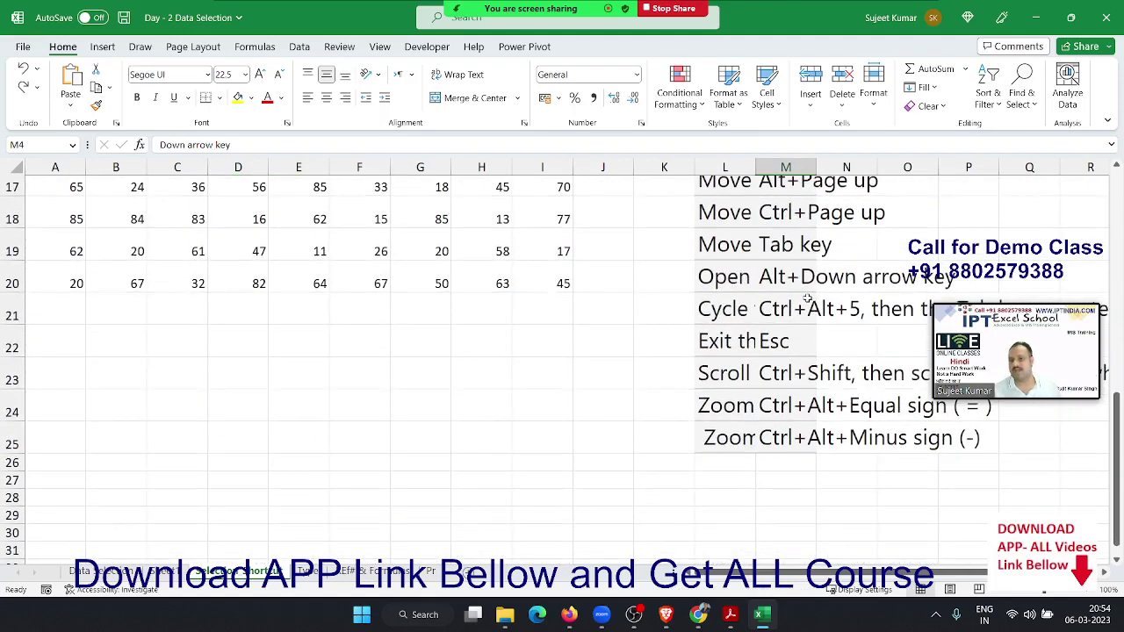
{"action": "scroll", "coordinate": [806, 298], "scroll_direction": "up", "scroll_amount": 3}
{"action": "scroll", "coordinate": [807, 299], "scroll_direction": "up", "scroll_amount": 2}
{"action": "scroll", "coordinate": [808, 299], "scroll_direction": "up", "scroll_amount": 2}
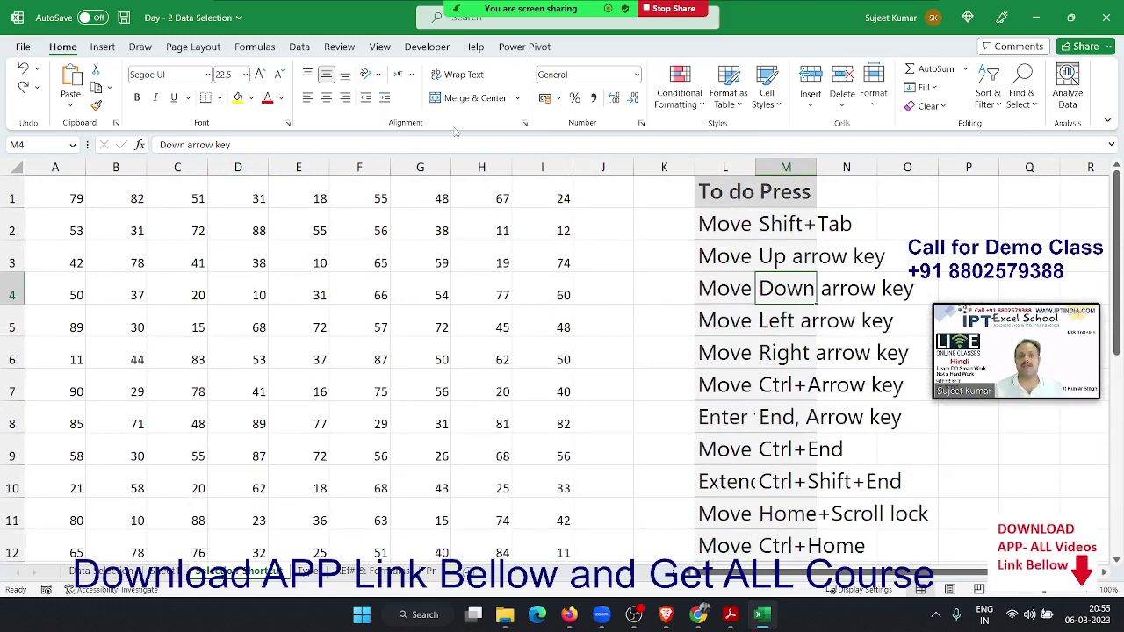
{"action": "mouse_move", "coordinate": [453, 14]}
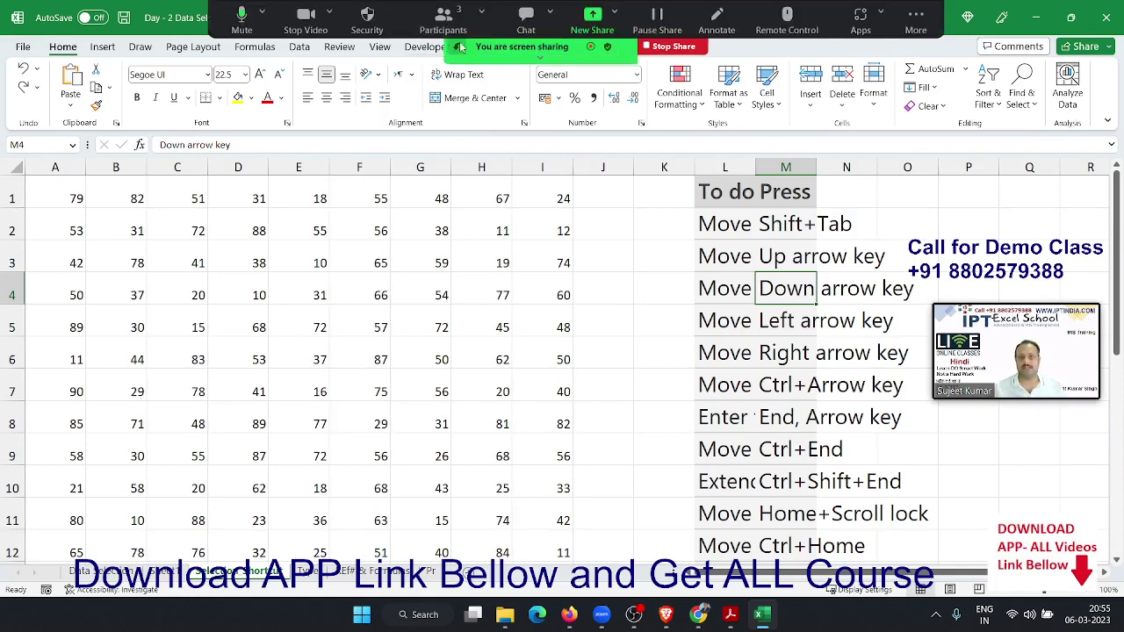
{"action": "left_click", "coordinate": [463, 52]}
{"action": "mouse_move", "coordinate": [1056, 312]}
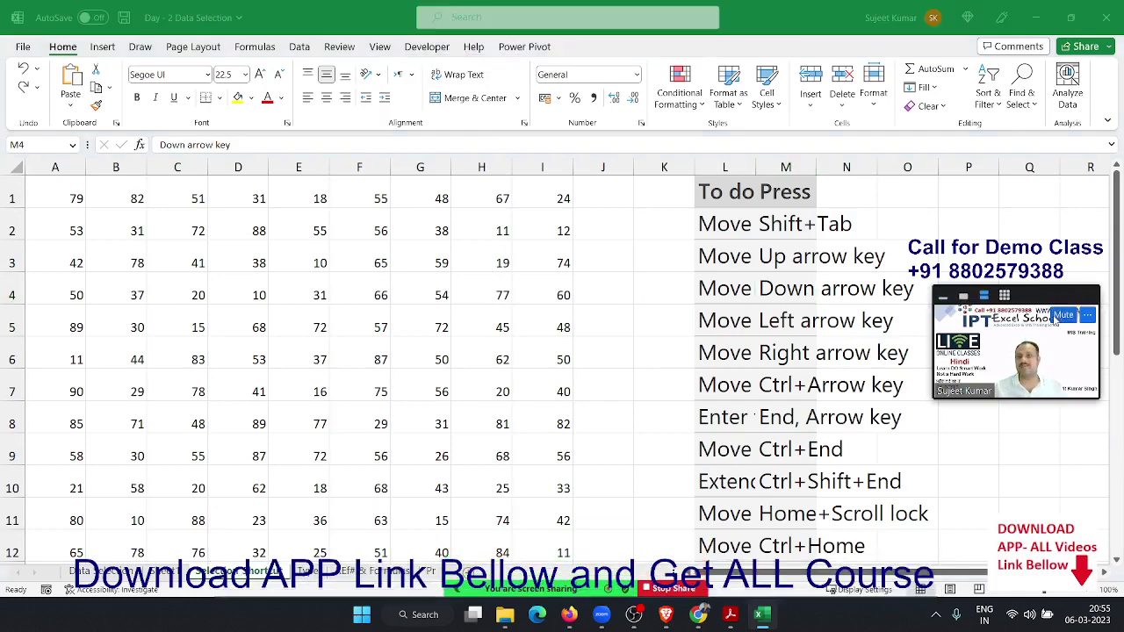
{"action": "left_click_drag", "start_coordinate": [1028, 351], "coordinate": [1045, 100]}
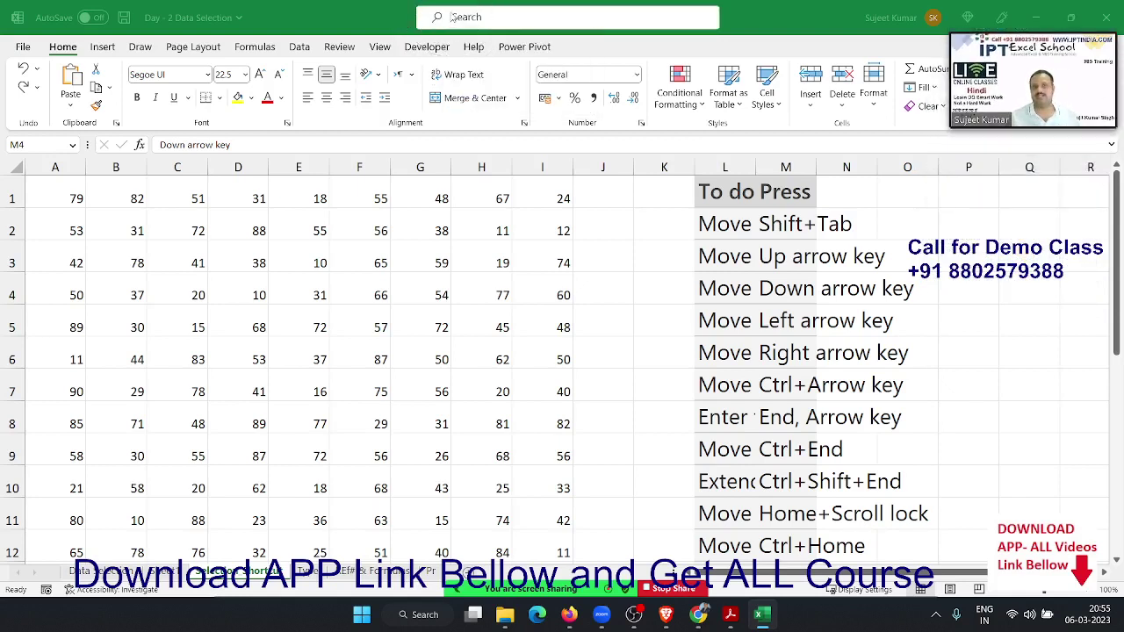
- Search Help for 'shortcuts', open 'Keyboard shortcuts in Excel - Microsoft Support' and scroll through it
{"action": "left_click", "coordinate": [460, 17]}
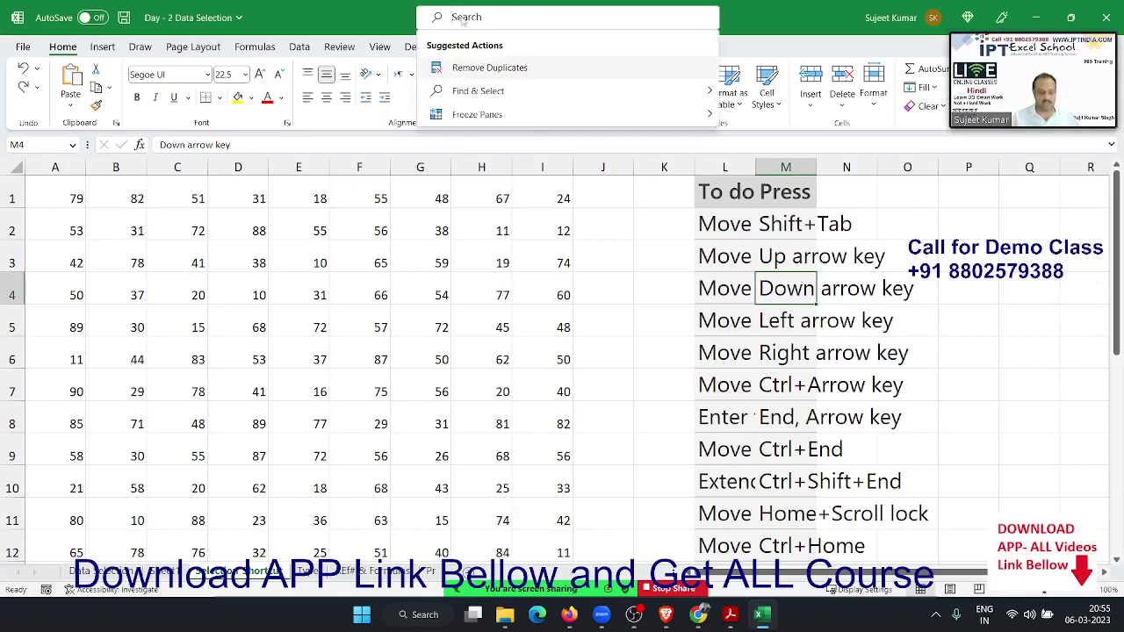
{"action": "type", "text": "short"}
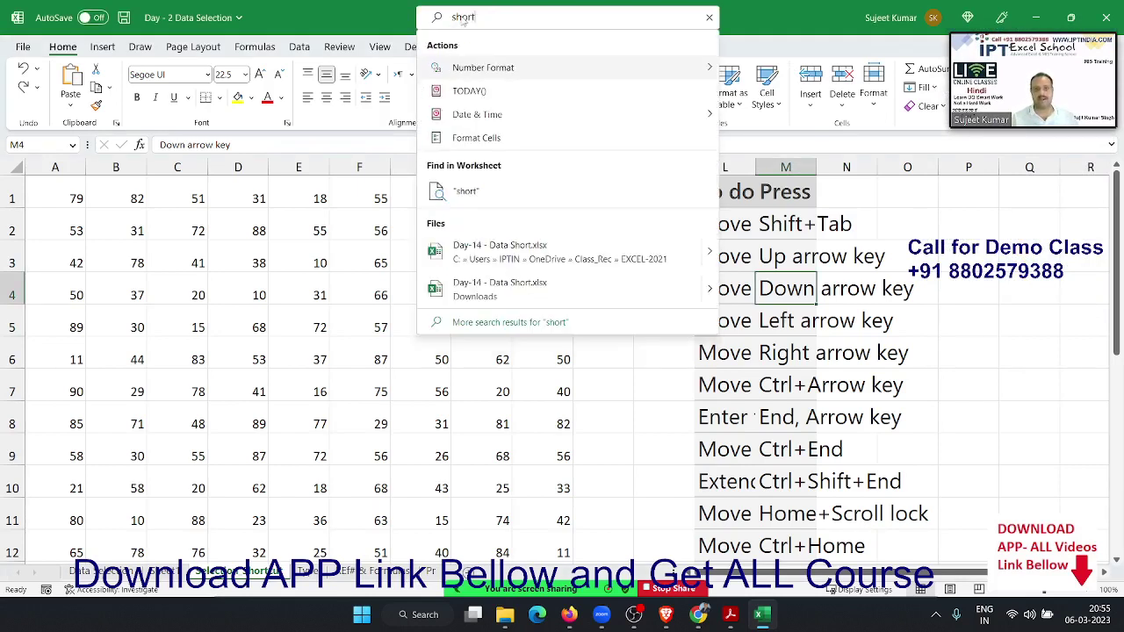
{"action": "type", "text": "cuts"}
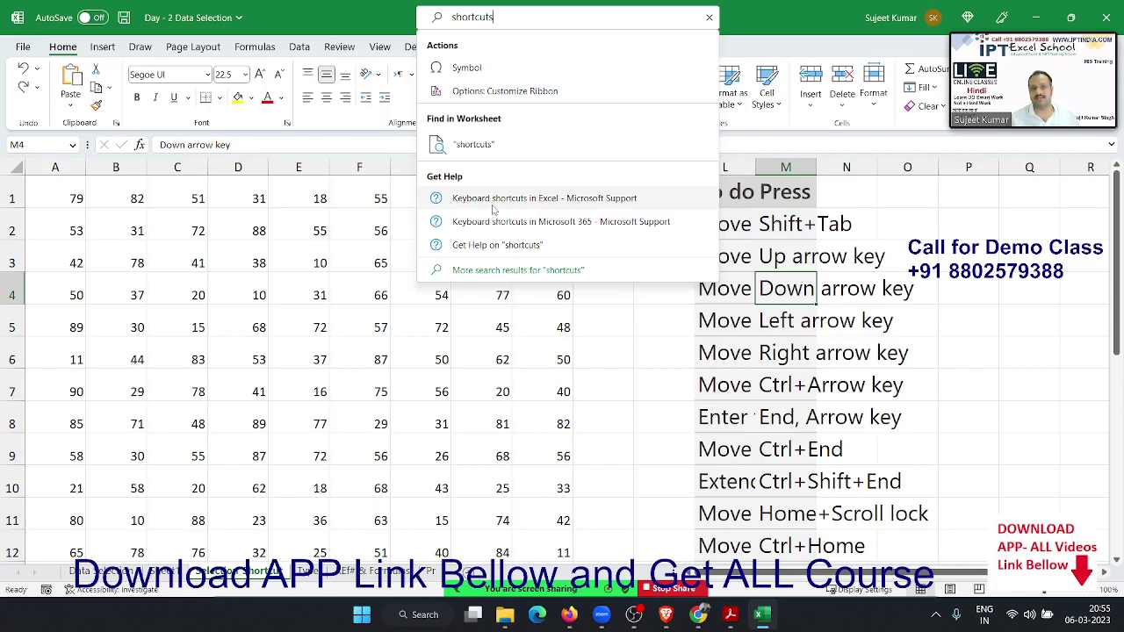
{"action": "left_click", "coordinate": [493, 208]}
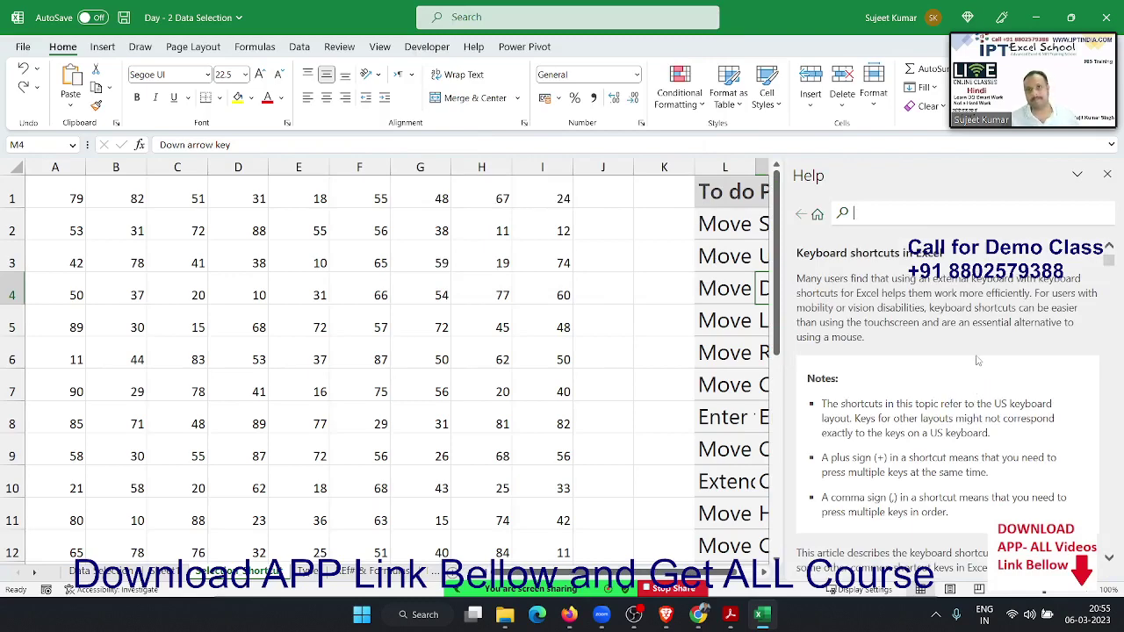
{"action": "scroll", "coordinate": [982, 365], "scroll_direction": "down", "scroll_amount": 2}
{"action": "scroll", "coordinate": [977, 356], "scroll_direction": "down", "scroll_amount": 3}
{"action": "scroll", "coordinate": [977, 356], "scroll_direction": "down", "scroll_amount": 2}
{"action": "scroll", "coordinate": [978, 354], "scroll_direction": "down", "scroll_amount": 2}
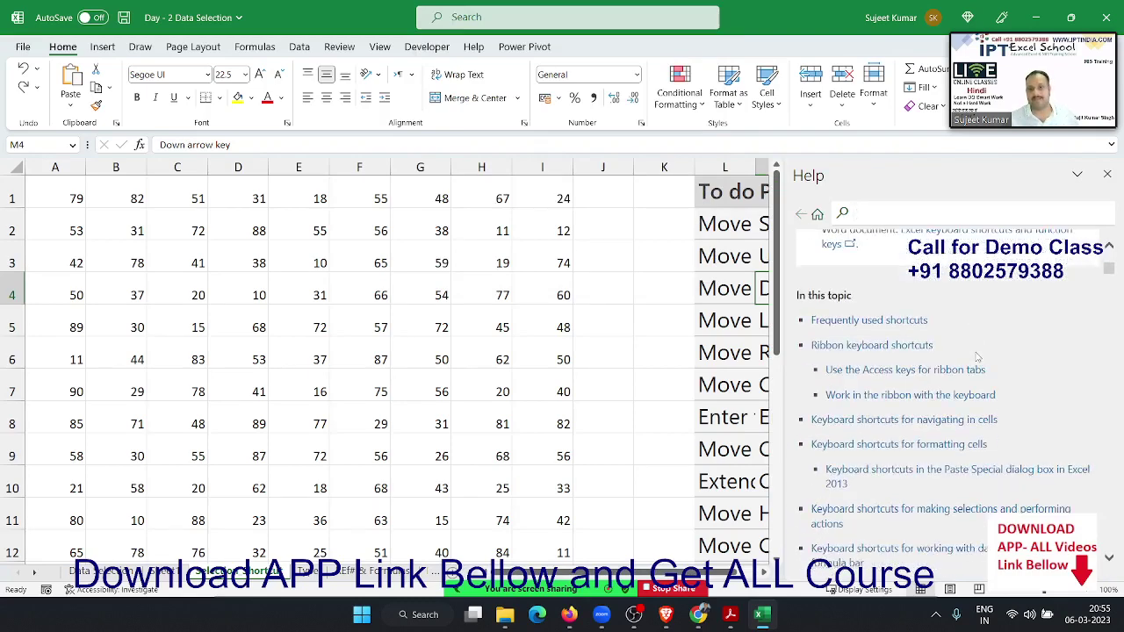
{"action": "scroll", "coordinate": [978, 352], "scroll_direction": "down", "scroll_amount": 2}
{"action": "scroll", "coordinate": [977, 350], "scroll_direction": "down", "scroll_amount": 2}
{"action": "scroll", "coordinate": [977, 353], "scroll_direction": "down", "scroll_amount": 2}
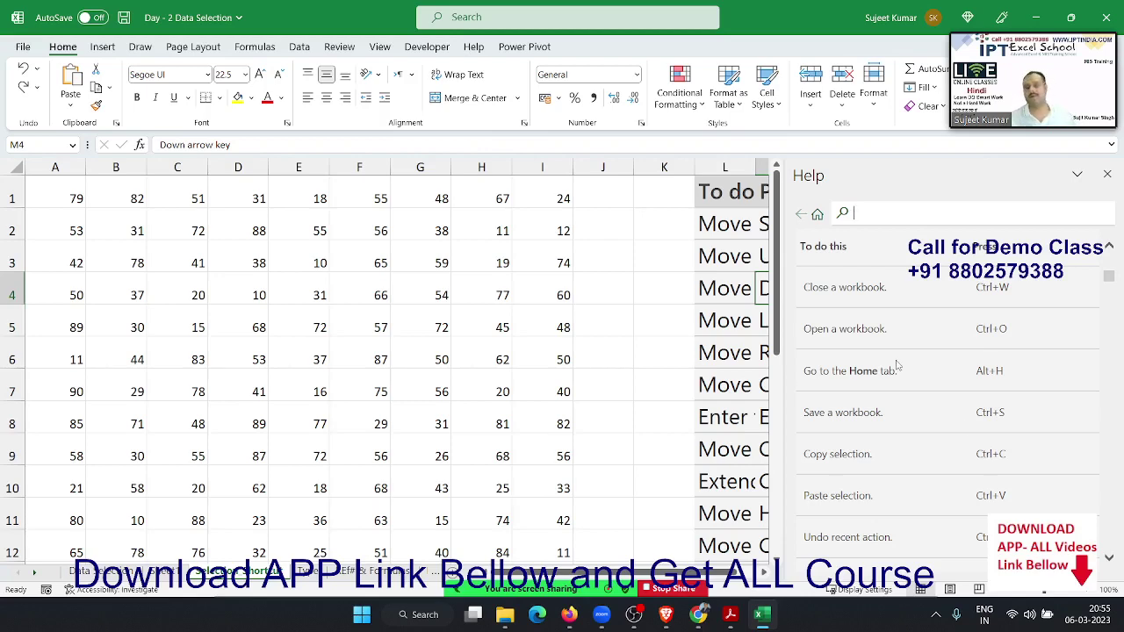
{"action": "scroll", "coordinate": [897, 365], "scroll_direction": "down", "scroll_amount": 2}
{"action": "scroll", "coordinate": [898, 365], "scroll_direction": "down", "scroll_amount": 2}
{"action": "scroll", "coordinate": [897, 364], "scroll_direction": "down", "scroll_amount": 2}
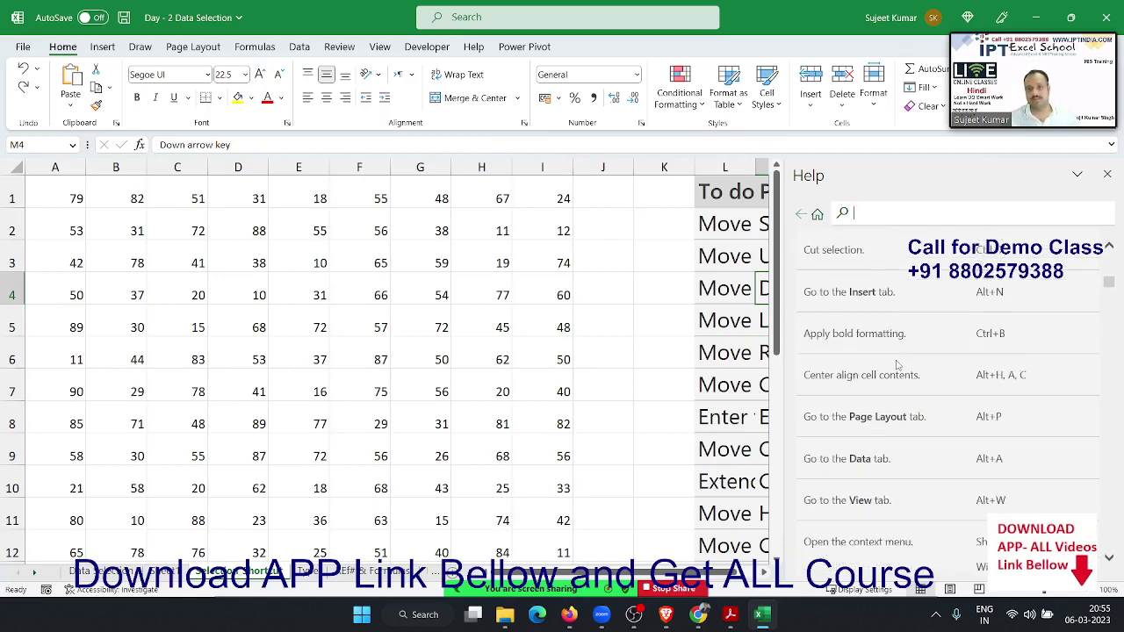
{"action": "scroll", "coordinate": [897, 365], "scroll_direction": "down", "scroll_amount": 2}
{"action": "scroll", "coordinate": [898, 364], "scroll_direction": "down", "scroll_amount": 2}
{"action": "scroll", "coordinate": [898, 364], "scroll_direction": "down", "scroll_amount": 3}
{"action": "scroll", "coordinate": [904, 362], "scroll_direction": "down", "scroll_amount": 3}
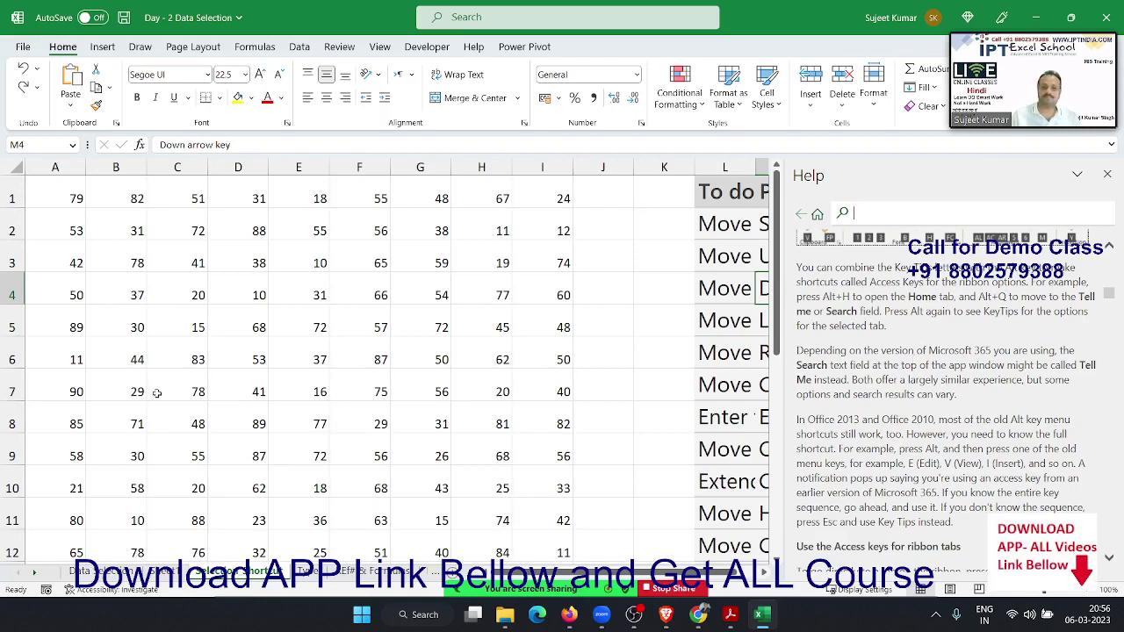
- Close the Help pane, return to the number sheet, and select A2, B7 and B11 together
{"action": "left_click", "coordinate": [1107, 175]}
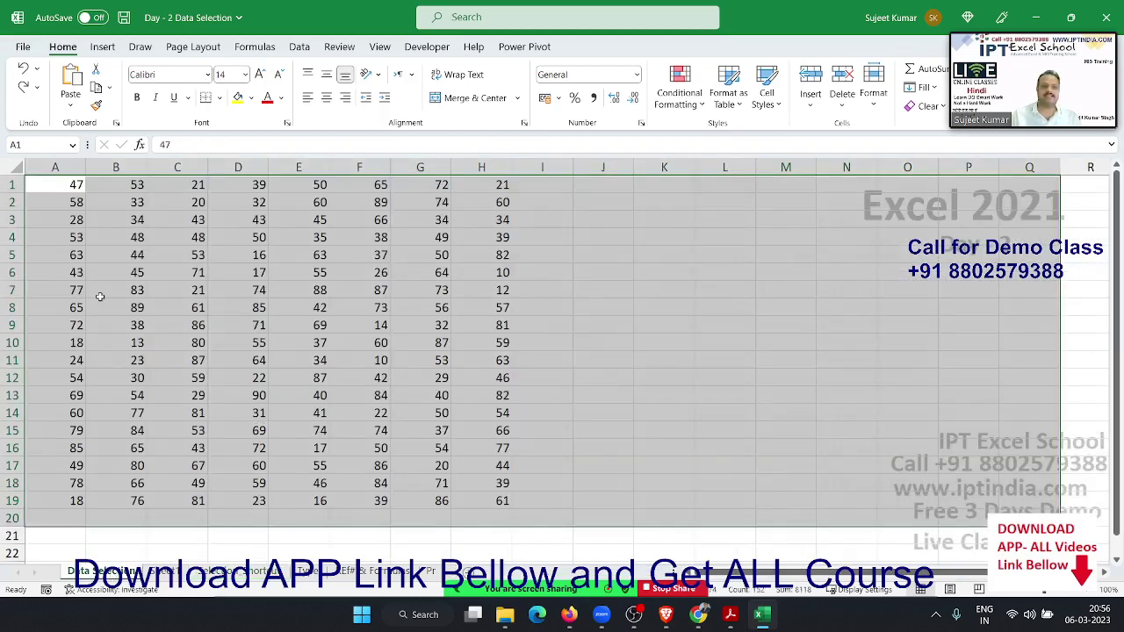
{"action": "left_click", "coordinate": [99, 288]}
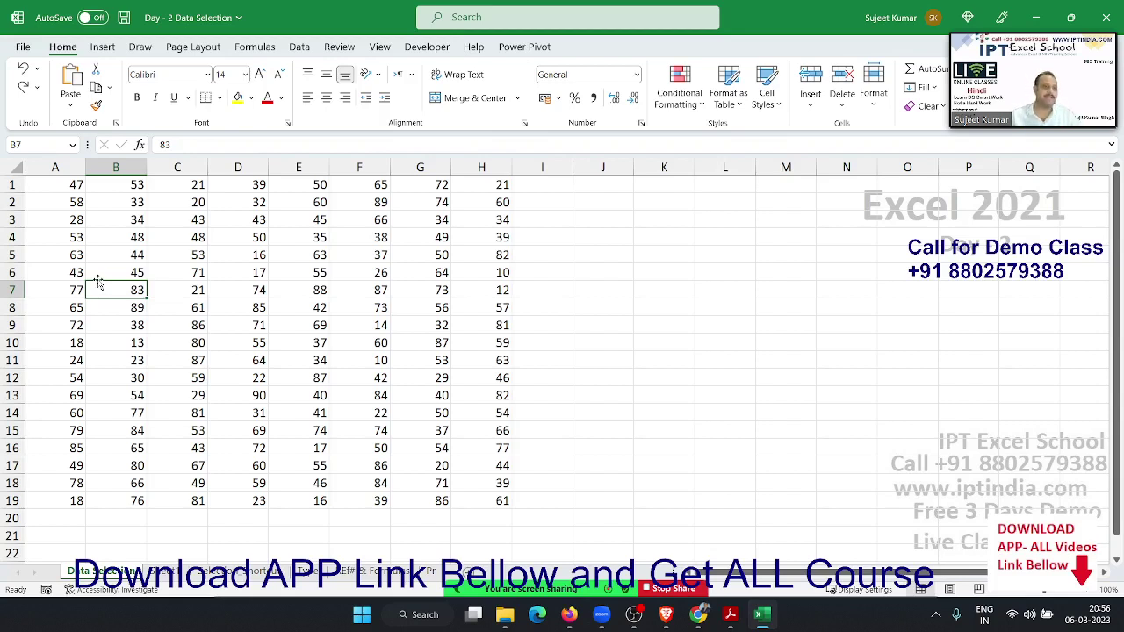
{"action": "left_click", "coordinate": [67, 201]}
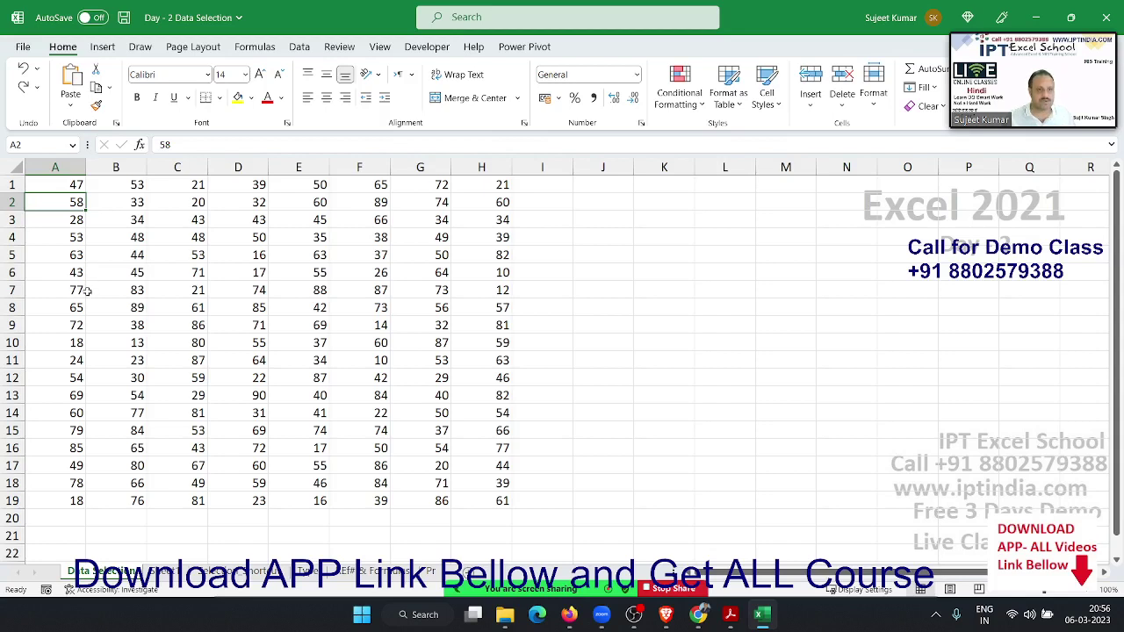
{"action": "left_click", "coordinate": [91, 292], "text": "ctrl"}
{"action": "left_click", "coordinate": [102, 361], "text": "ctrl"}
{"action": "left_click", "coordinate": [122, 431], "text": "ctrl"}
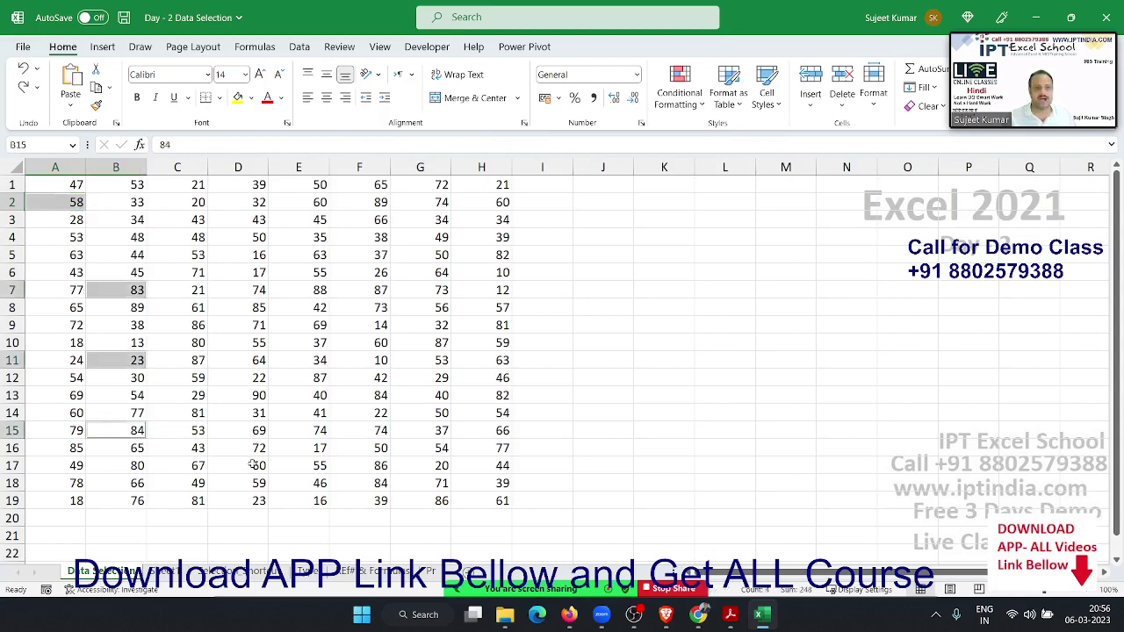
{"action": "left_click", "coordinate": [254, 464], "text": "ctrl"}
{"action": "left_click", "coordinate": [406, 450], "text": "ctrl"}
{"action": "left_click", "coordinate": [413, 413], "text": "ctrl"}
{"action": "left_click", "coordinate": [412, 345], "text": "ctrl"}
{"action": "left_click", "coordinate": [309, 376], "text": "ctrl"}
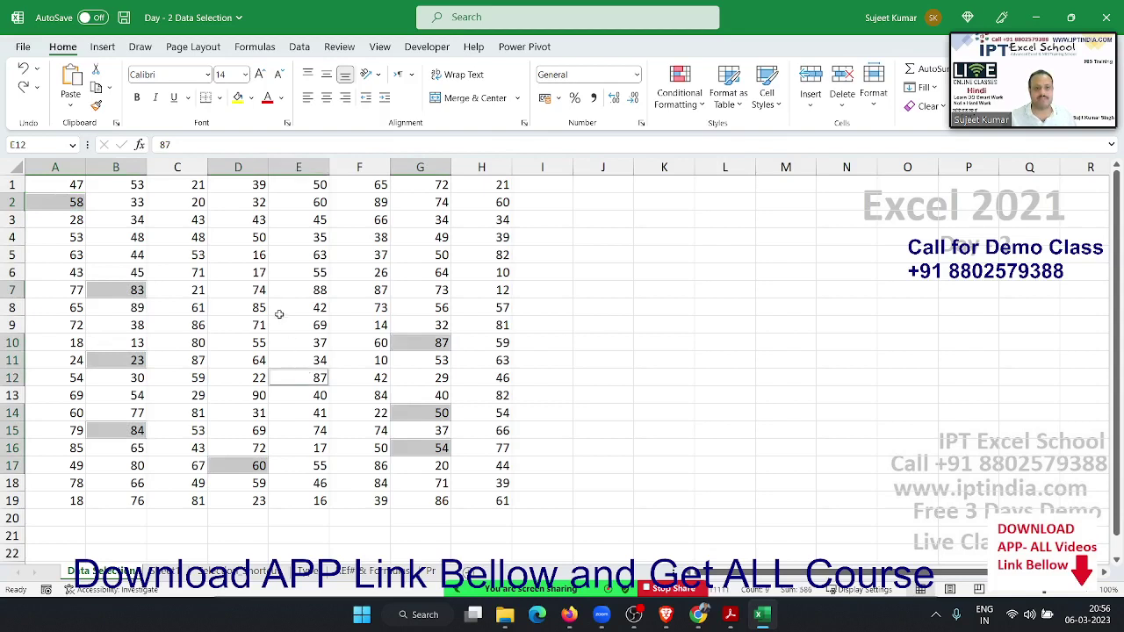
{"action": "left_click", "coordinate": [279, 314], "text": "ctrl"}
{"action": "left_click", "coordinate": [257, 290], "text": "ctrl"}
{"action": "left_click", "coordinate": [252, 238], "text": "ctrl"}
{"action": "left_click", "coordinate": [307, 226], "text": "ctrl"}
{"action": "left_click", "coordinate": [409, 225], "text": "ctrl"}
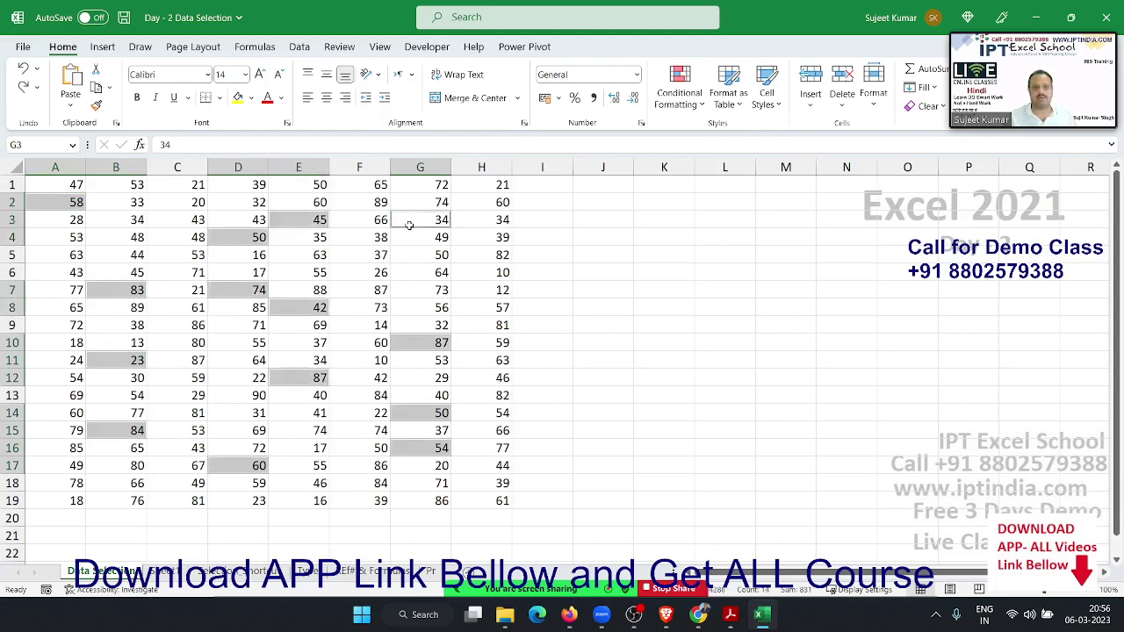
{"action": "left_click", "coordinate": [409, 264], "text": "ctrl"}
{"action": "left_click", "coordinate": [478, 312], "text": "ctrl"}
{"action": "left_click", "coordinate": [484, 391], "text": "ctrl"}
{"action": "left_click", "coordinate": [479, 450], "text": "ctrl"}
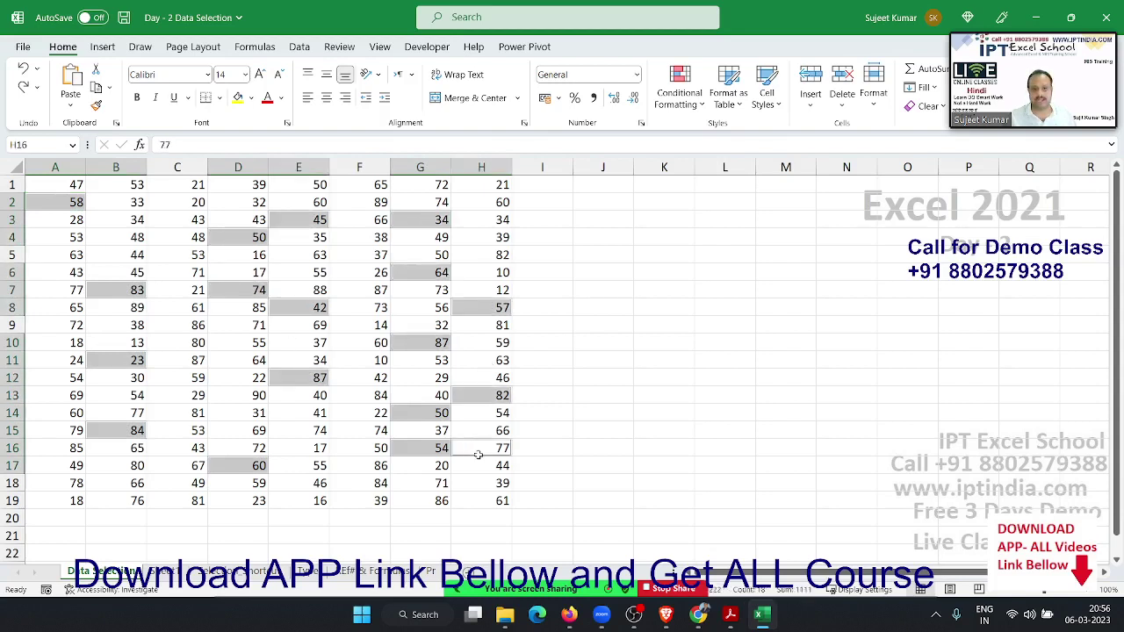
{"action": "left_click", "coordinate": [478, 493], "text": "ctrl"}
{"action": "left_click", "coordinate": [442, 495], "text": "ctrl"}
{"action": "left_click", "coordinate": [360, 477], "text": "ctrl"}
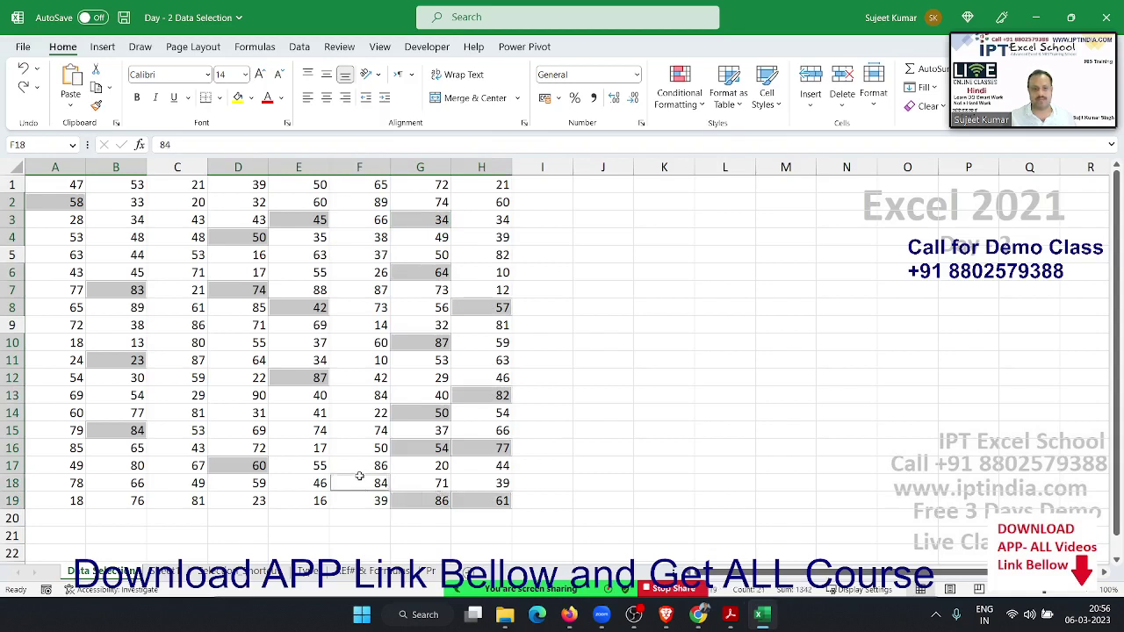
{"action": "left_click", "coordinate": [276, 481], "text": "ctrl"}
{"action": "left_click", "coordinate": [239, 495], "text": "ctrl"}
{"action": "left_click", "coordinate": [152, 488], "text": "ctrl"}
{"action": "left_click", "coordinate": [120, 467], "text": "ctrl"}
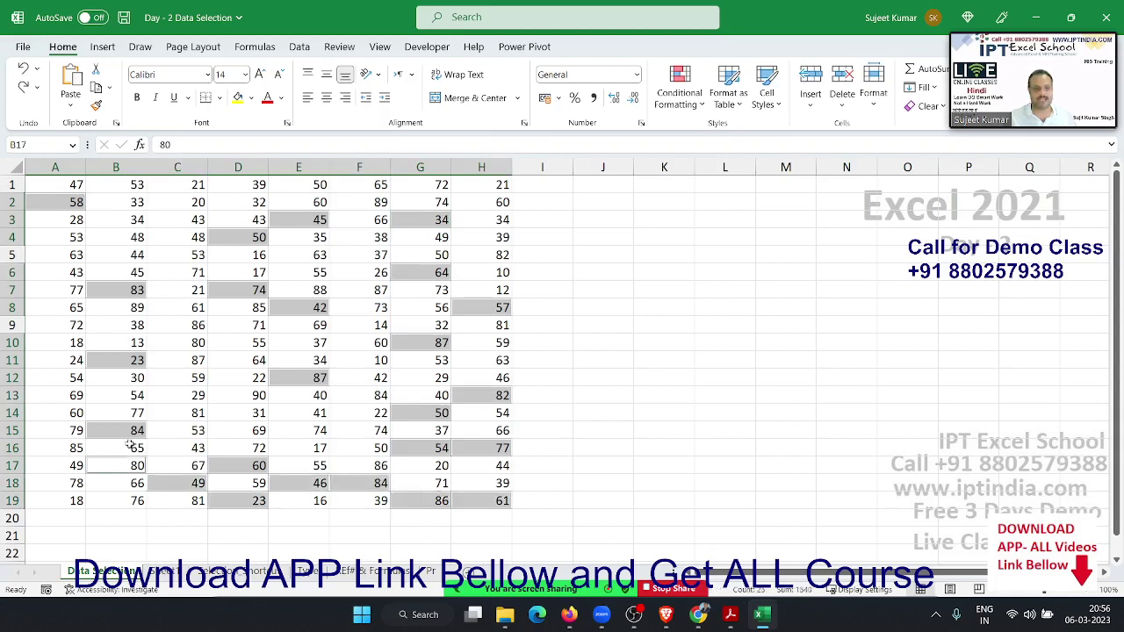
{"action": "left_click", "coordinate": [199, 377], "text": "ctrl"}
{"action": "left_click", "coordinate": [201, 360], "text": "ctrl"}
{"action": "left_click", "coordinate": [200, 221], "text": "ctrl"}
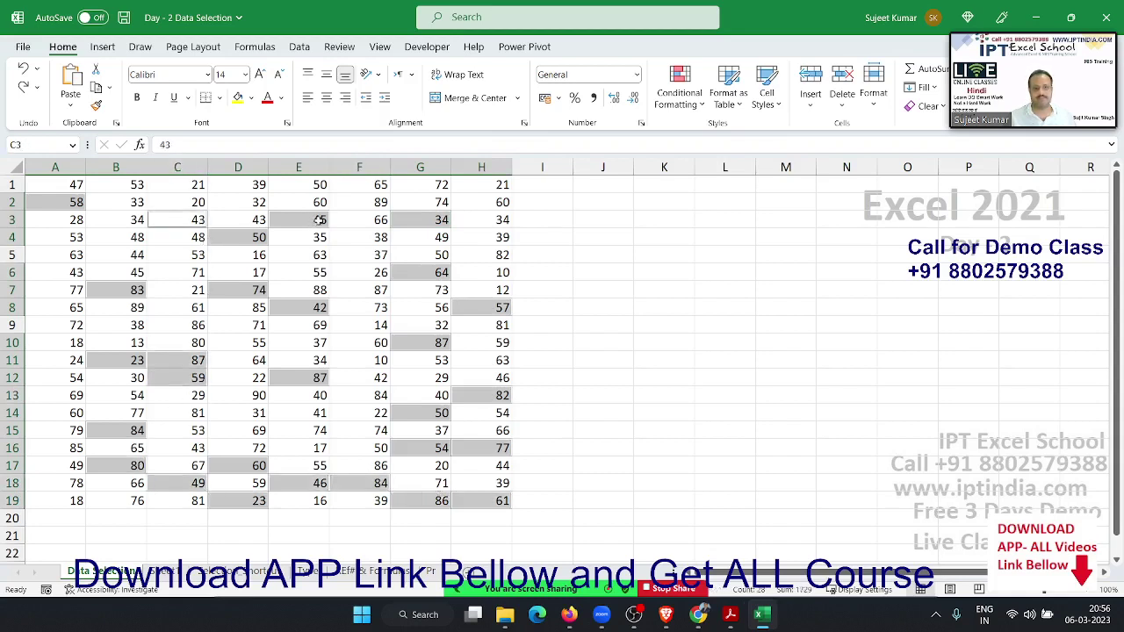
{"action": "left_click", "coordinate": [374, 219], "text": "ctrl"}
{"action": "left_click", "coordinate": [371, 290], "text": "ctrl"}
{"action": "left_click", "coordinate": [369, 375], "text": "ctrl"}
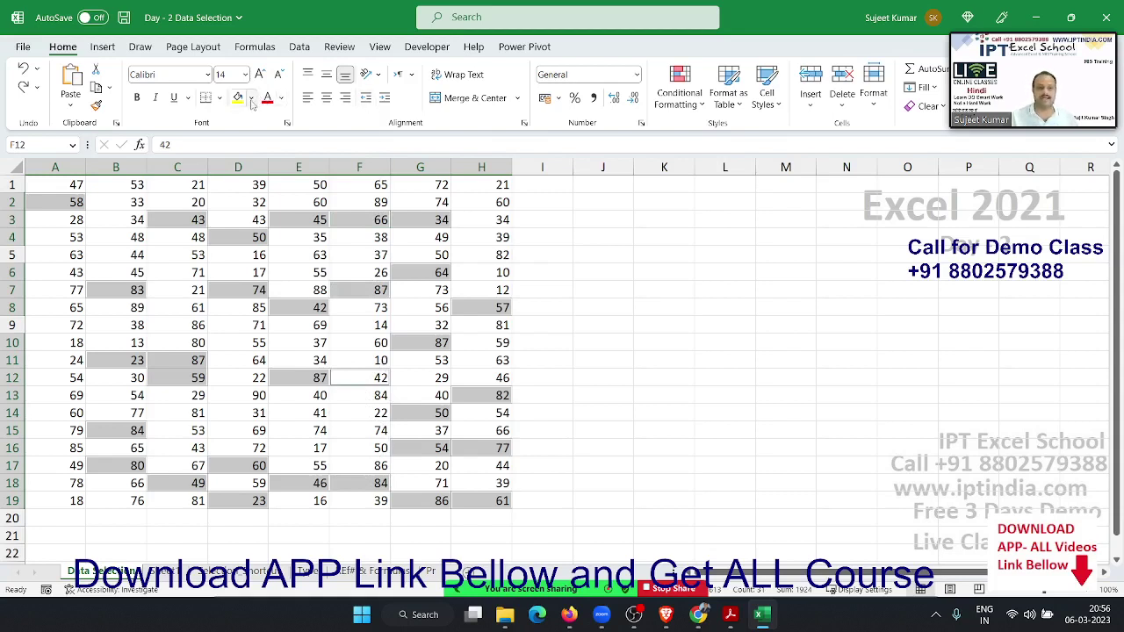
{"action": "key", "text": "ctrl+c"}
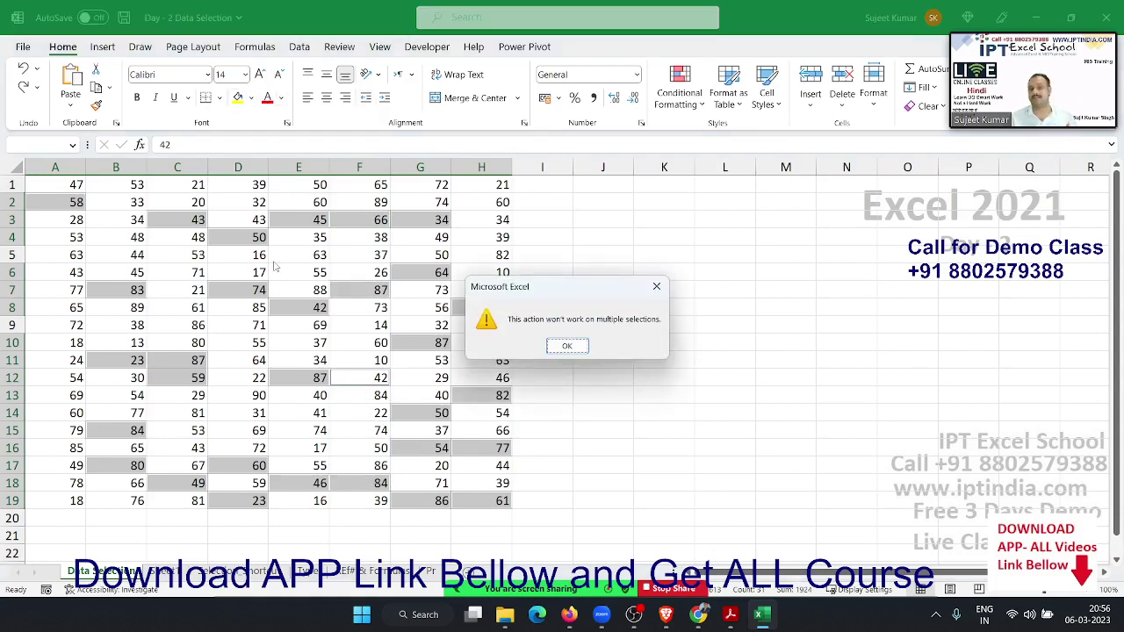
{"action": "key", "text": "Return"}
{"action": "left_click", "coordinate": [251, 321]}
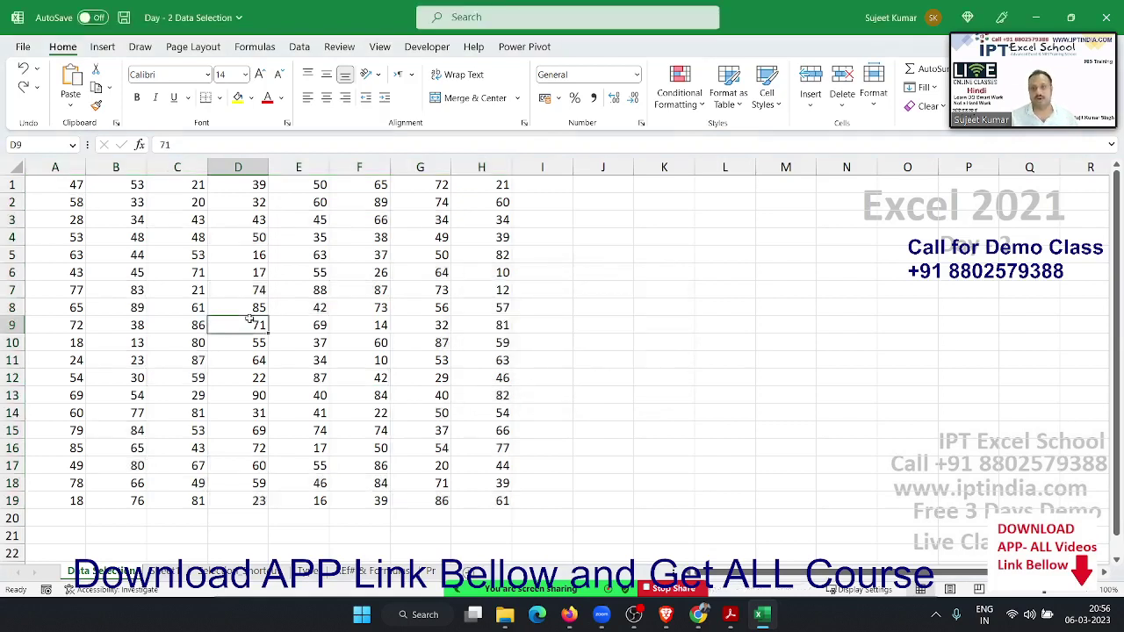
- Copy A2, C2, E2 and G2 together and paste them into L3:O3
{"action": "left_click", "coordinate": [79, 200]}
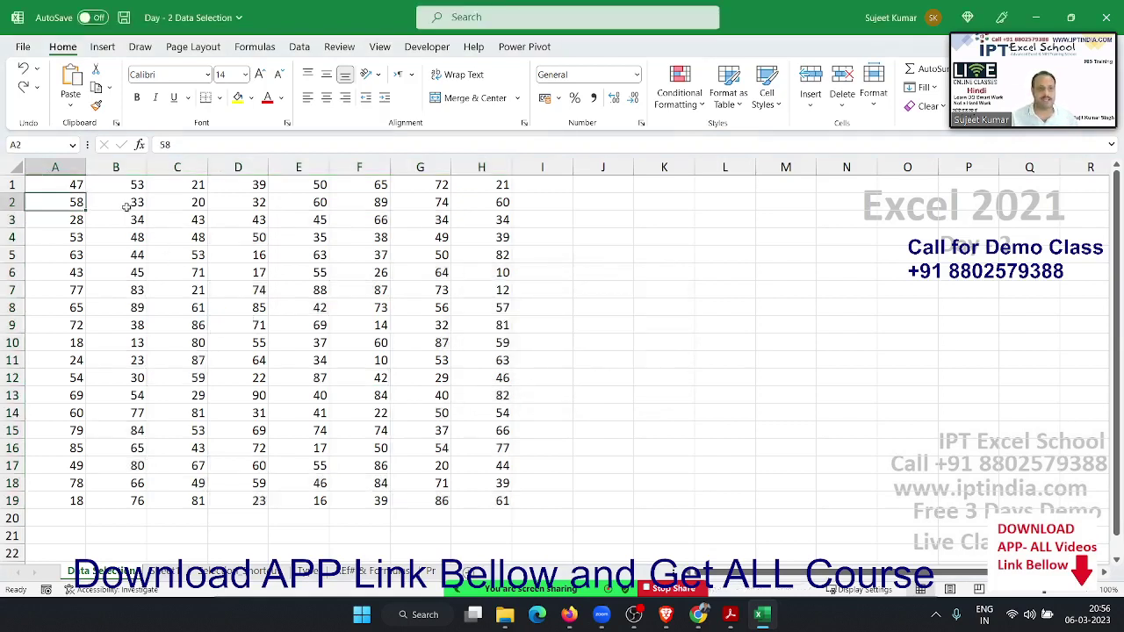
{"action": "left_click", "coordinate": [183, 205], "text": "ctrl"}
{"action": "left_click", "coordinate": [323, 203], "text": "ctrl"}
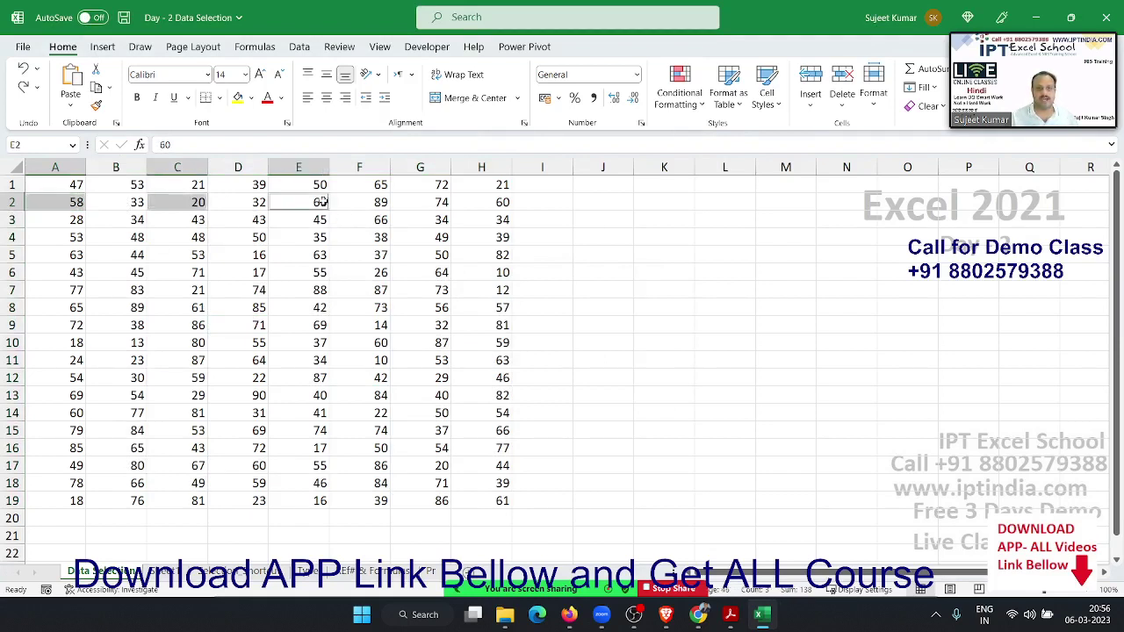
{"action": "left_click", "coordinate": [406, 202], "text": "ctrl"}
{"action": "key", "text": "ctrl+c"}
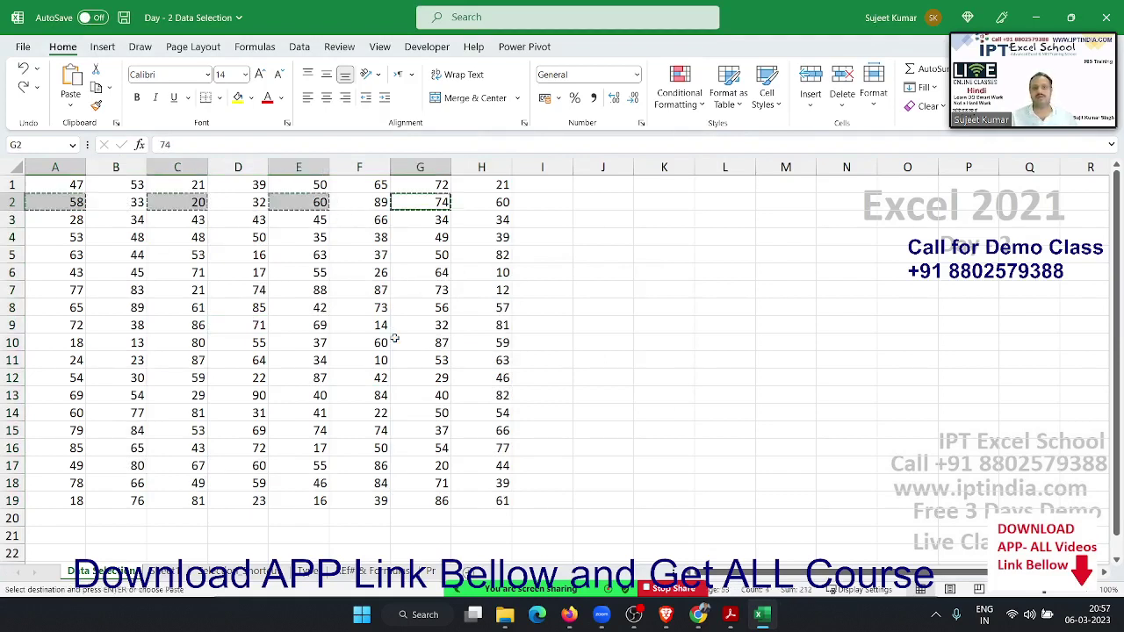
{"action": "left_click", "coordinate": [720, 220]}
{"action": "key", "text": "ctrl+v"}
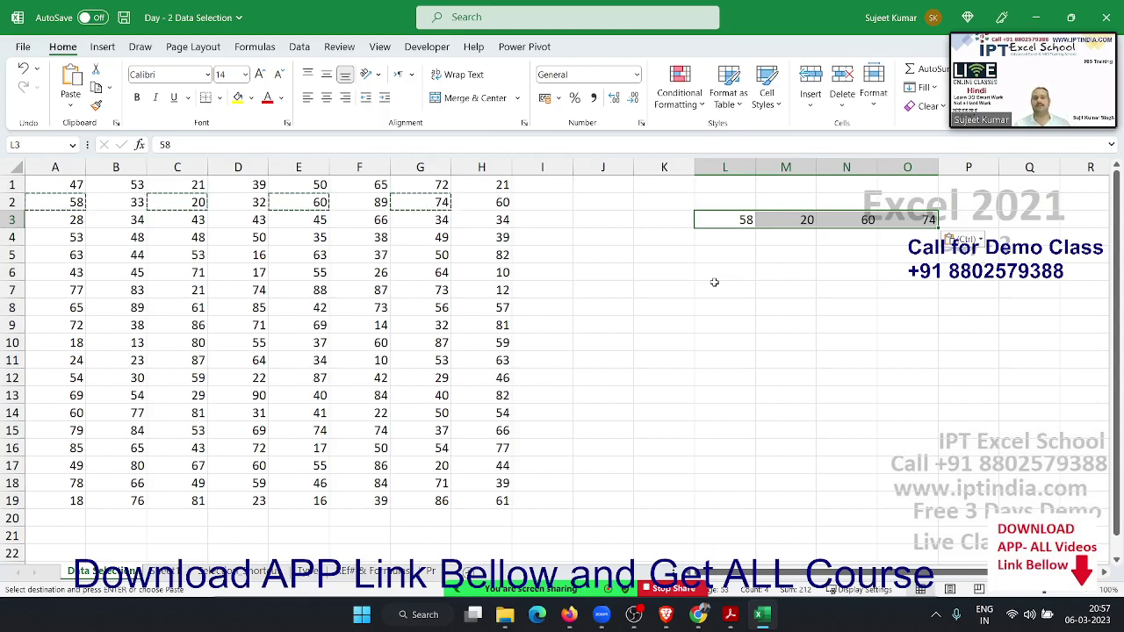
- Clear the pasted L3:O3 values and create a new blank workbook with Ctrl+N
{"action": "key", "text": "Delete"}
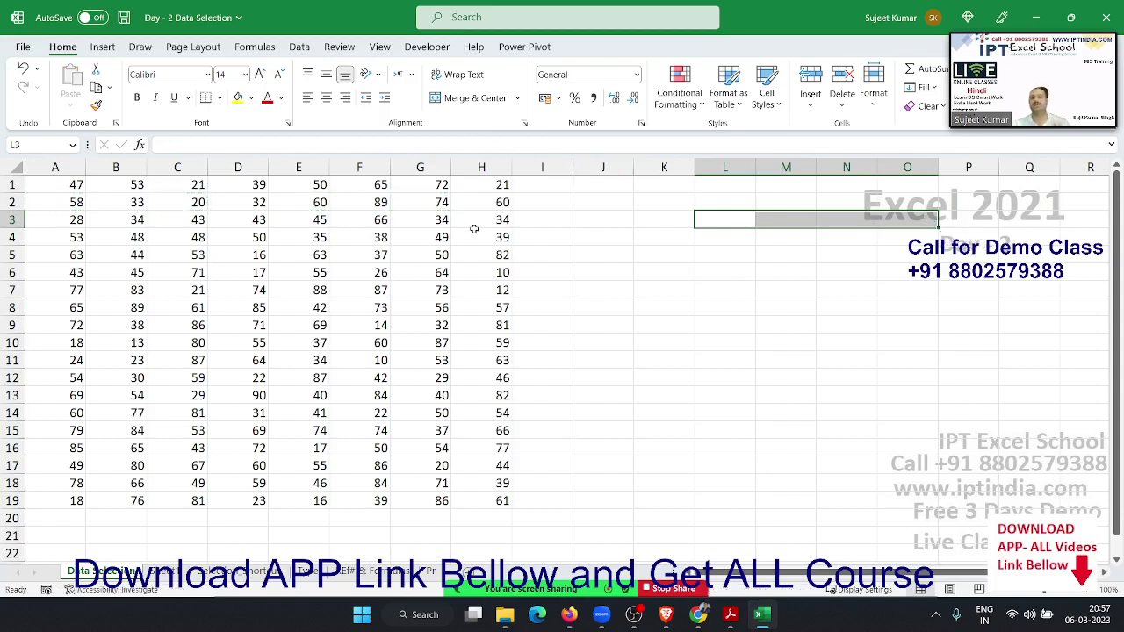
{"action": "left_click", "coordinate": [431, 304]}
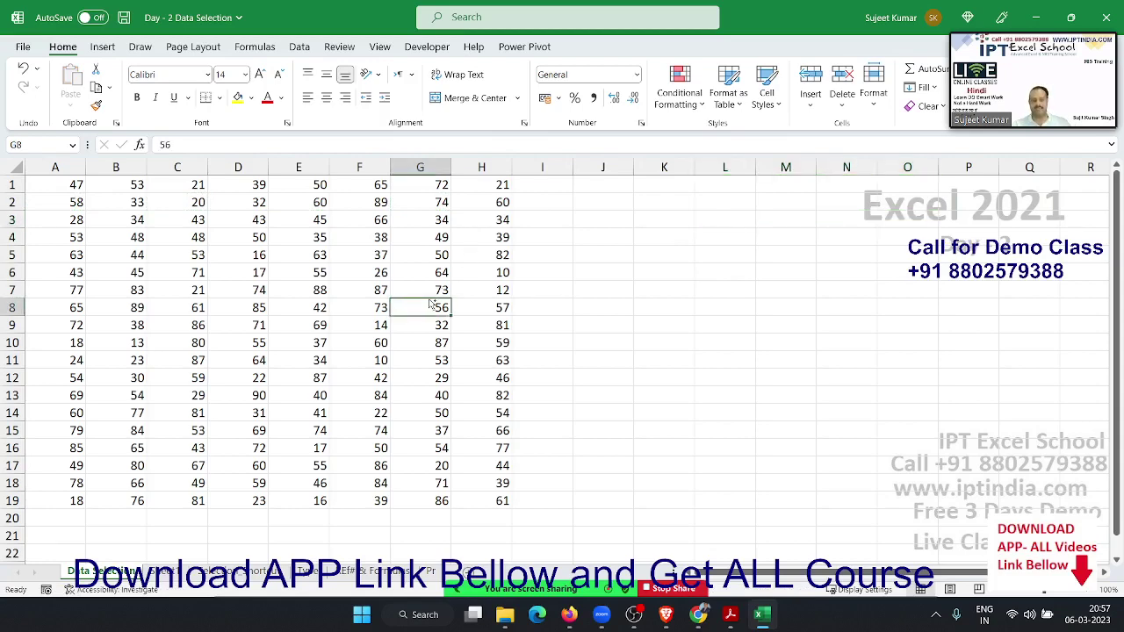
{"action": "key", "text": "ctrl+n"}
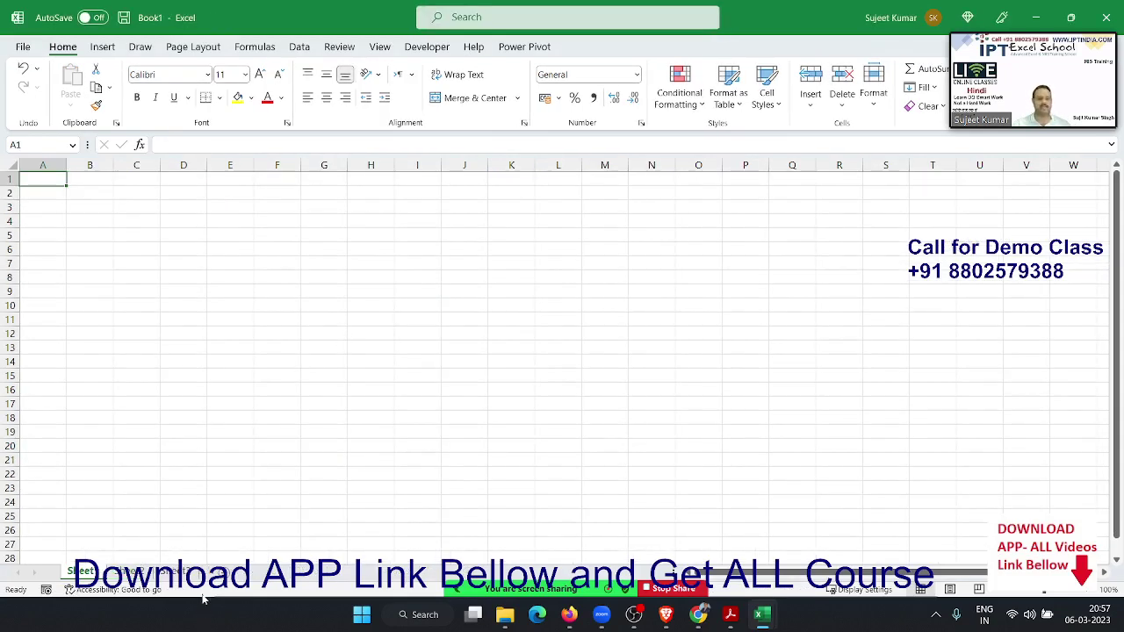
- Add four more sheets so Book1 has seven, then go back to the first sheet
{"action": "left_click", "coordinate": [229, 572]}
{"action": "left_click", "coordinate": [272, 572]}
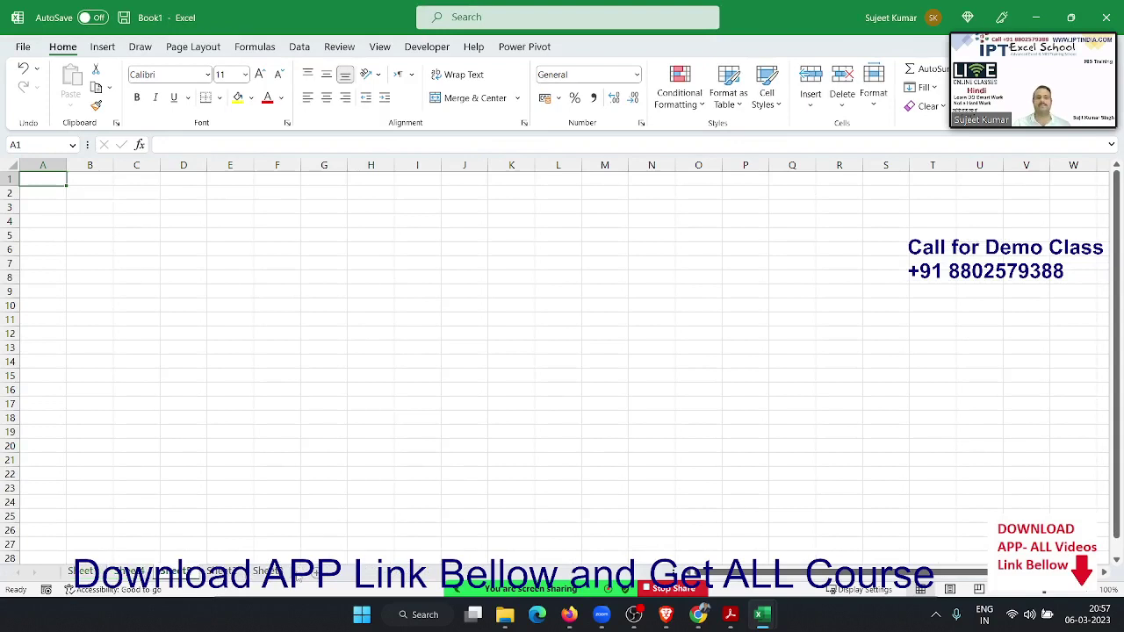
{"action": "left_click", "coordinate": [315, 572]}
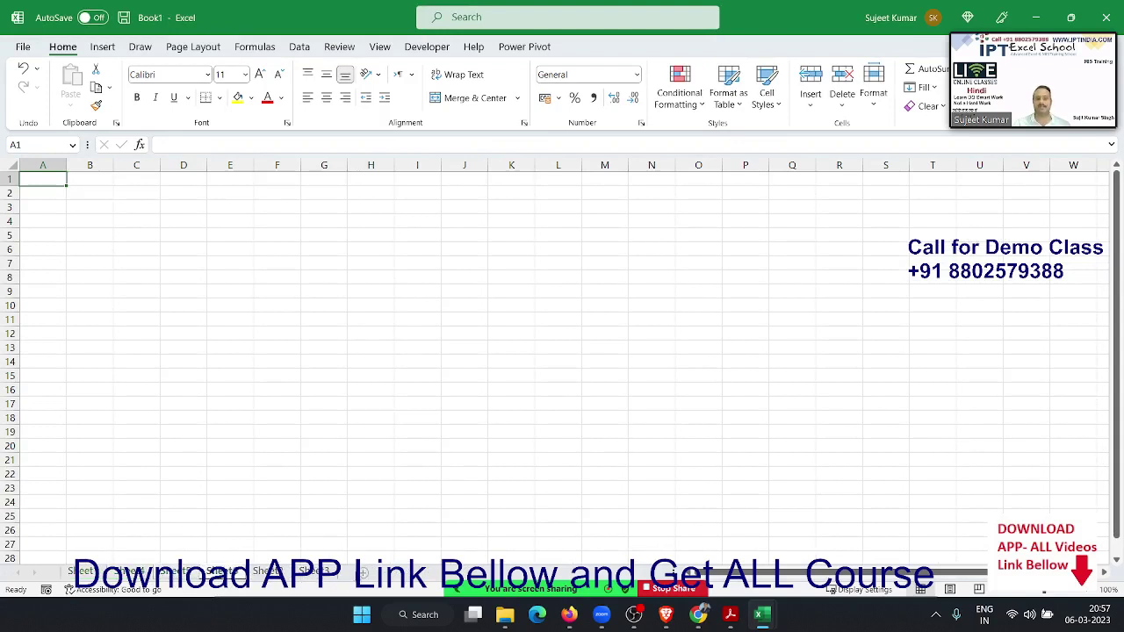
{"action": "left_click", "coordinate": [362, 572]}
{"action": "left_click", "coordinate": [80, 572]}
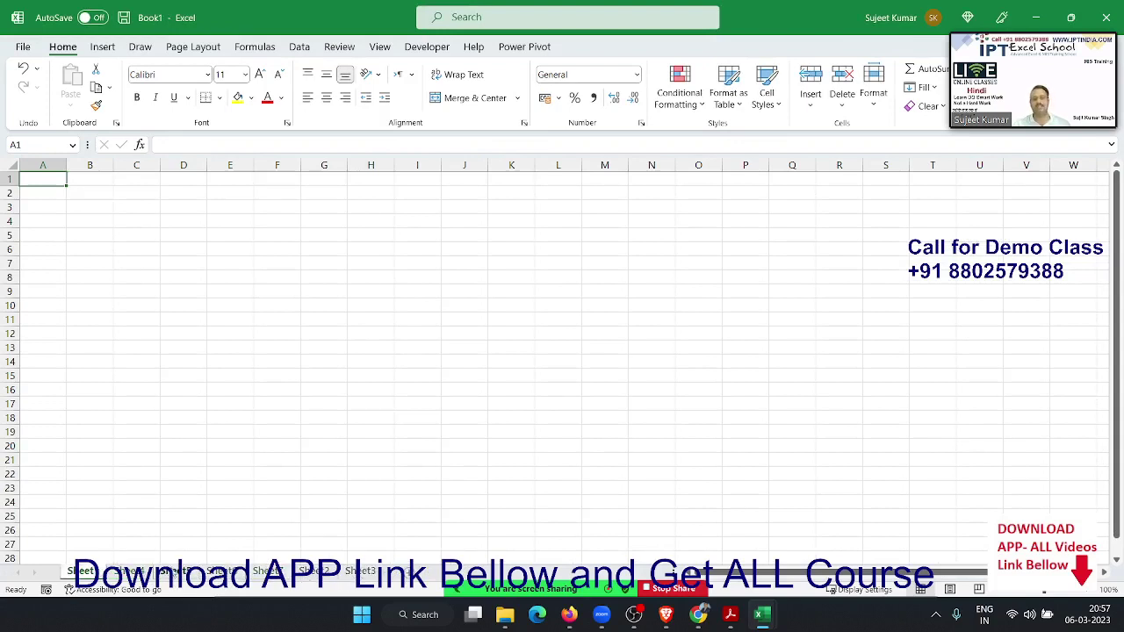
- Start and cancel a Date label in A2, then group all the sheets together
{"action": "left_click", "coordinate": [62, 195]}
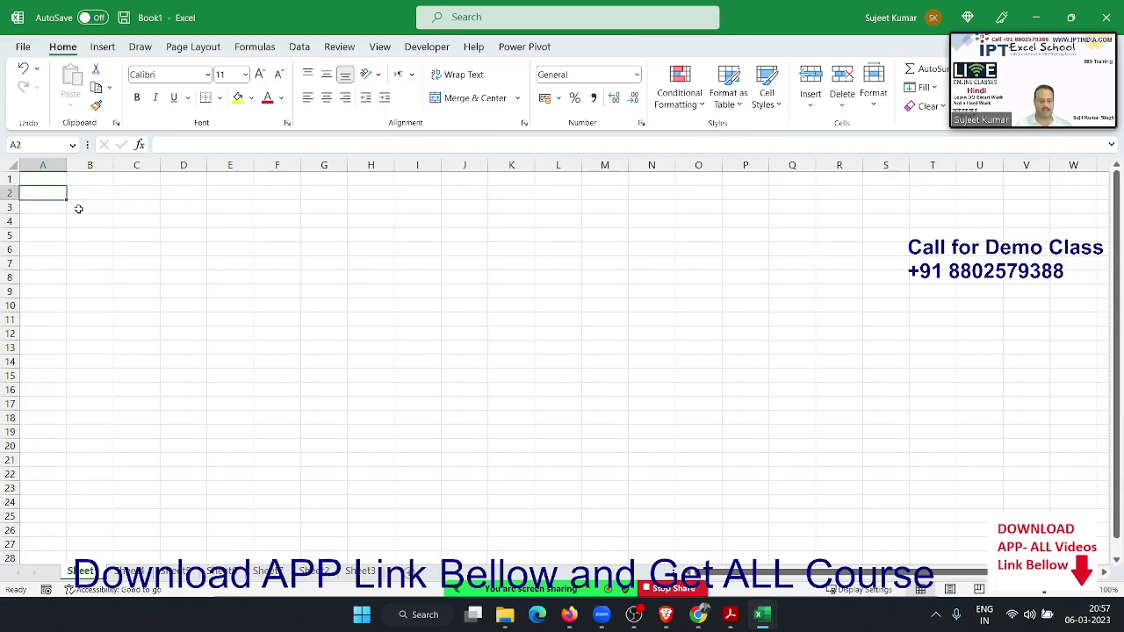
{"action": "type", "text": "Date"}
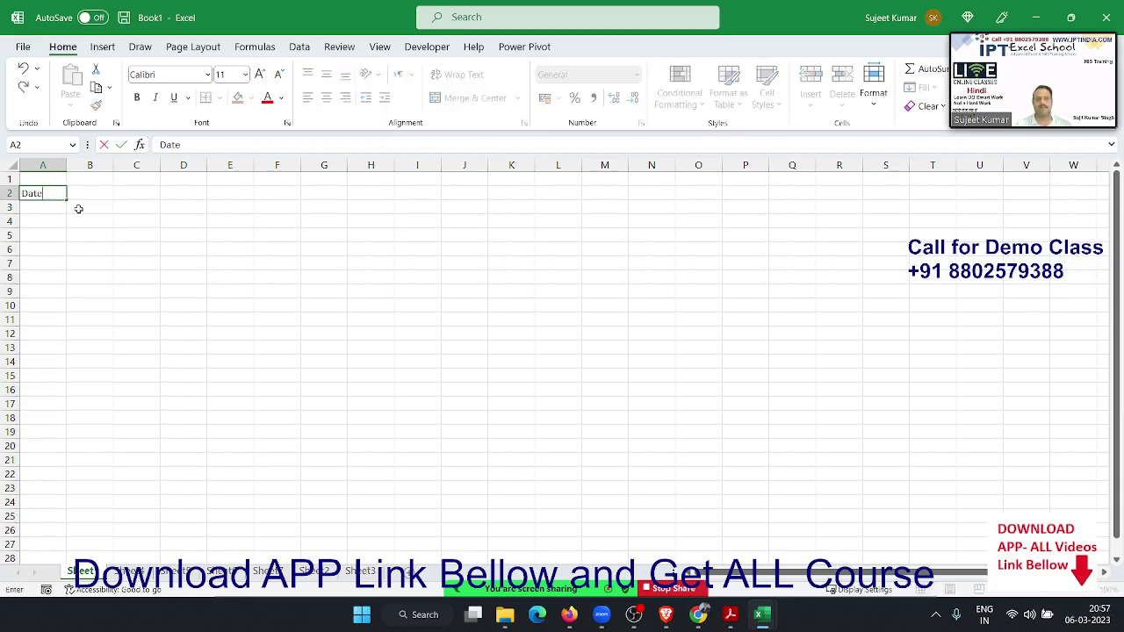
{"action": "key", "text": "Escape"}
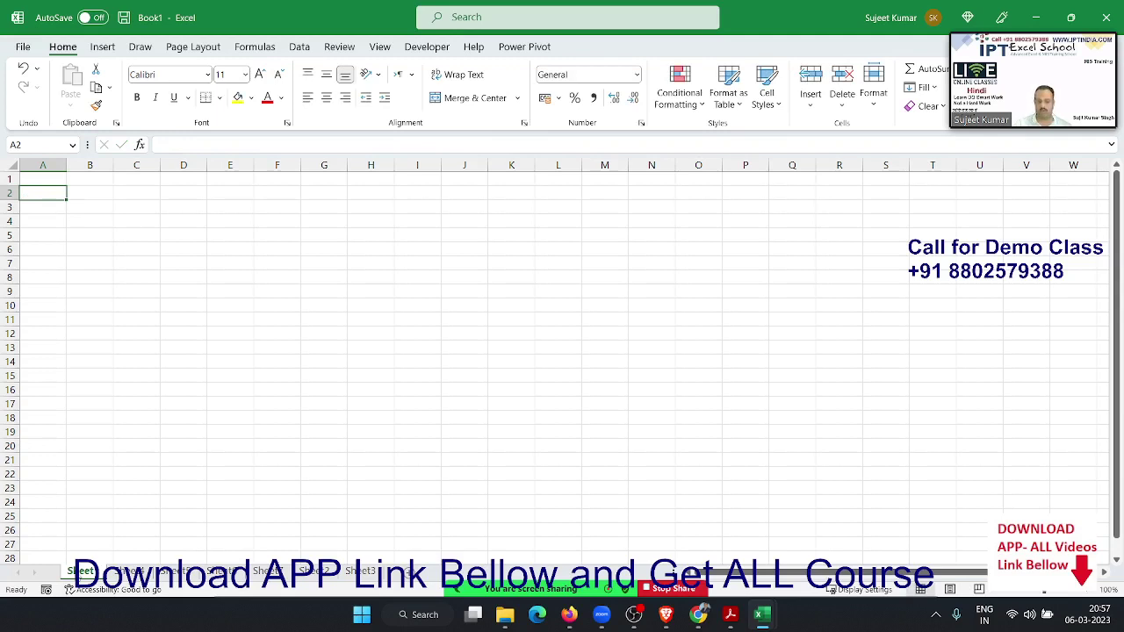
{"action": "left_click", "coordinate": [362, 572], "text": "shift"}
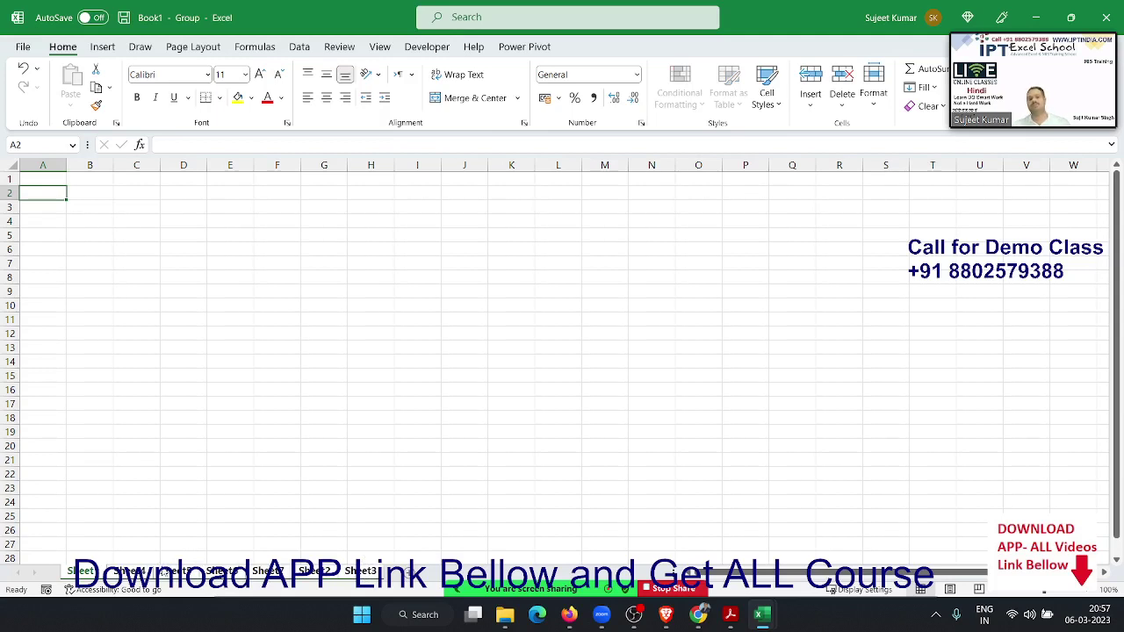
- Type 'Date' in A3 and insert today's date, 06-03-2023, into B3 with Ctrl+;
{"action": "left_click", "coordinate": [63, 205]}
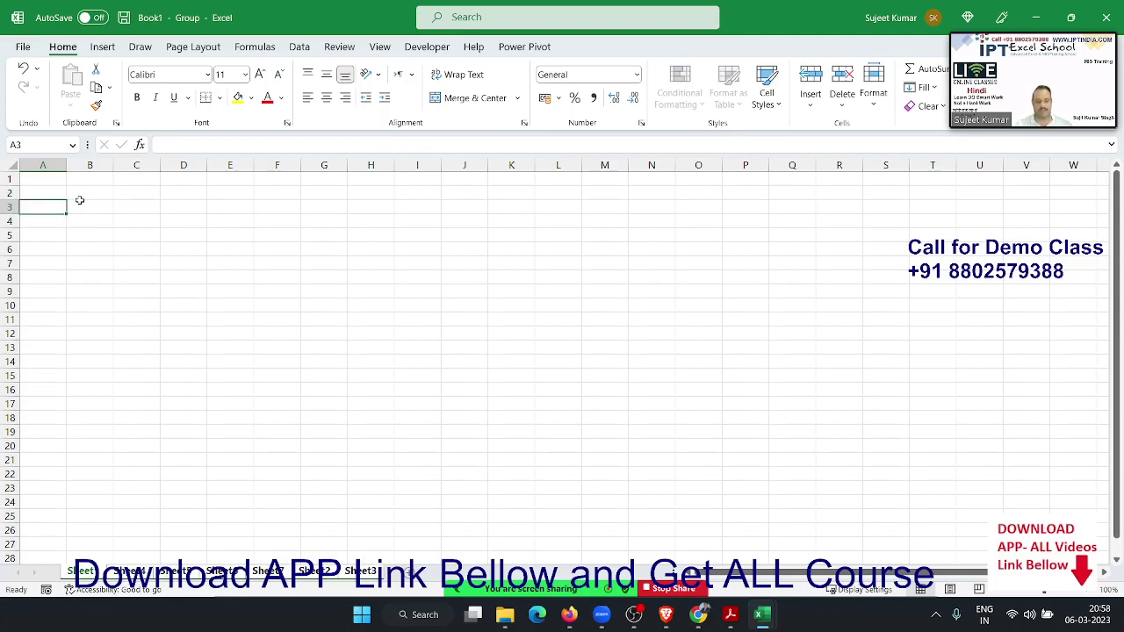
{"action": "type", "text": "Da"}
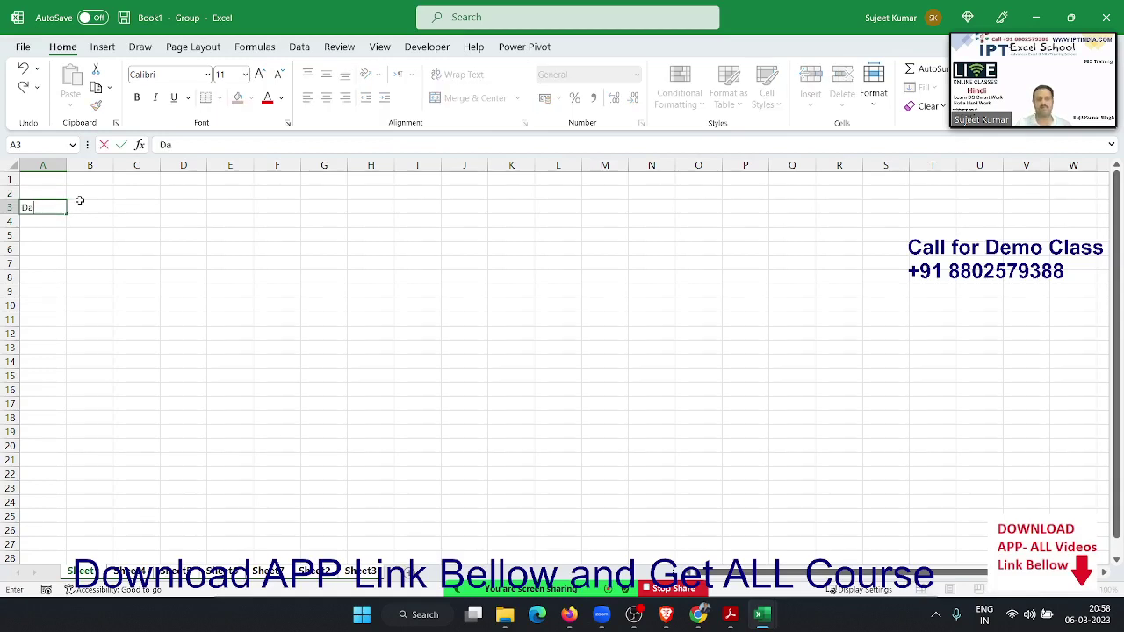
{"action": "type", "text": "te"}
{"action": "left_click", "coordinate": [80, 204]}
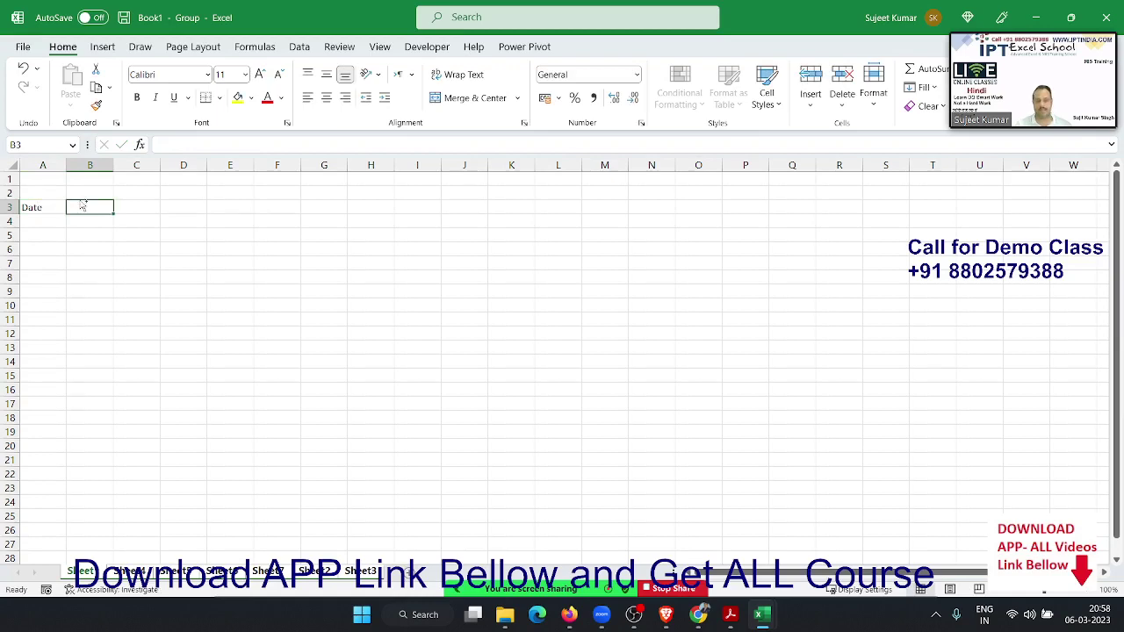
{"action": "key", "text": "ctrl+shift+semicolon"}
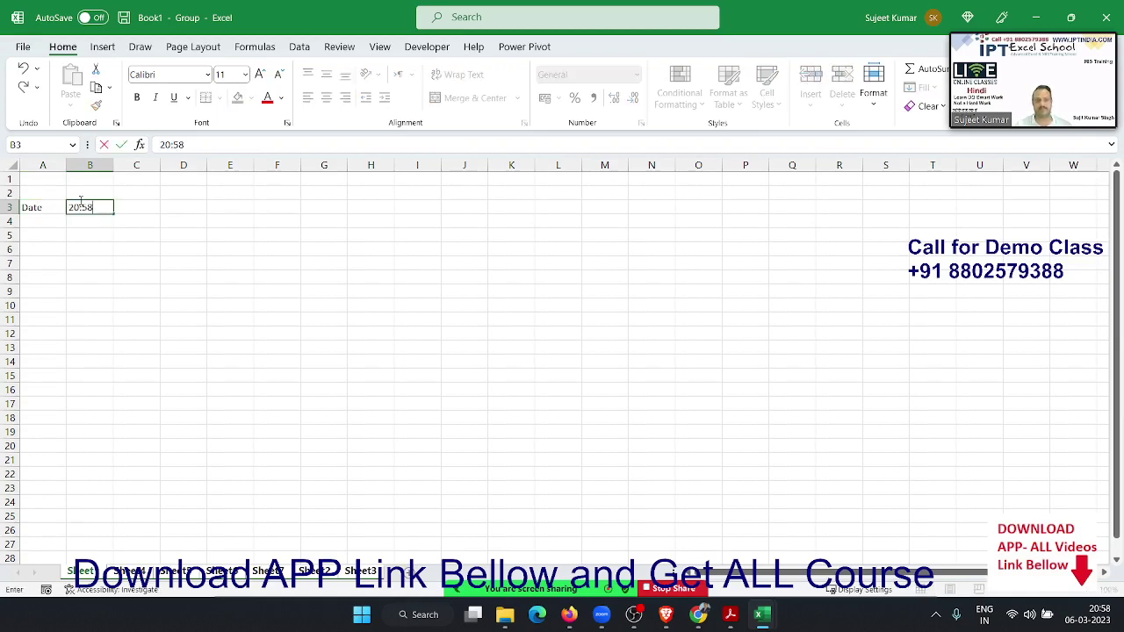
{"action": "key", "text": "Escape"}
{"action": "key", "text": "ctrl+semicolon"}
{"action": "key", "text": "ctrl+Return"}
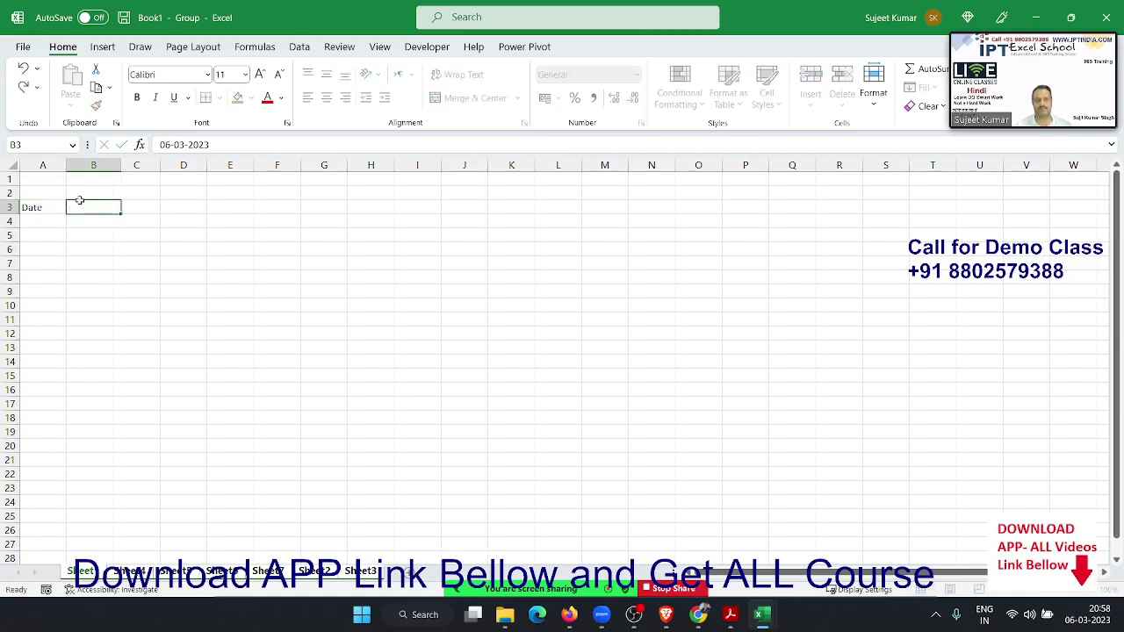
{"action": "key", "text": "Return"}
{"action": "left_click", "coordinate": [79, 201]}
{"action": "key", "text": "Left"}
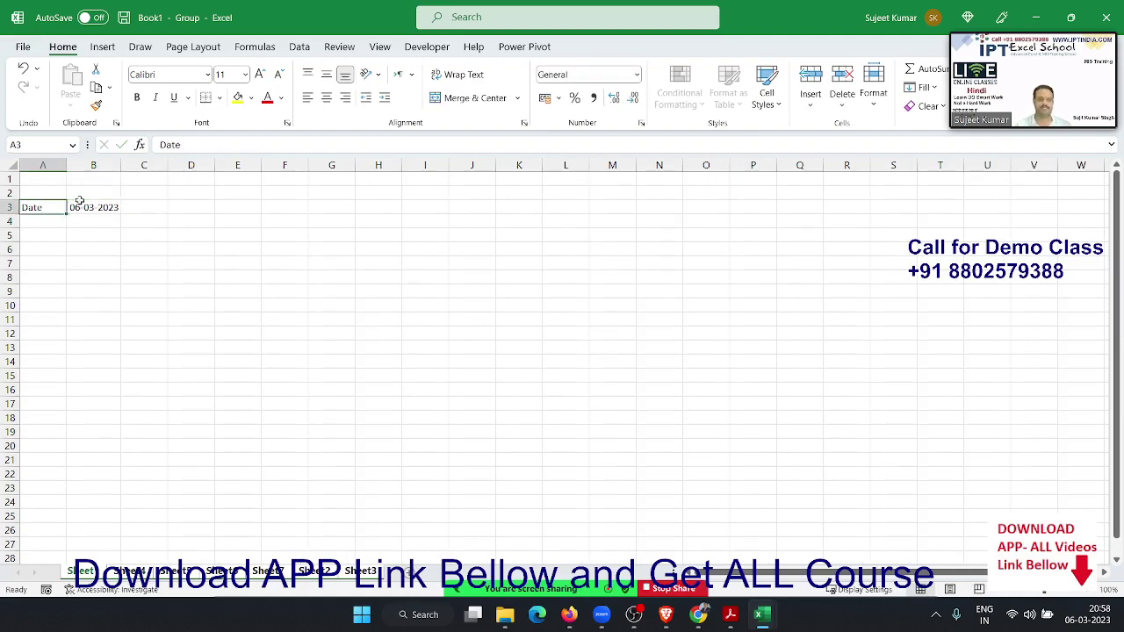
{"action": "left_click", "coordinate": [79, 201]}
{"action": "key", "text": "Left"}
- Check the Date entry on each sheet, then regroup all the sheets
{"action": "left_click", "coordinate": [127, 571]}
{"action": "left_click", "coordinate": [176, 571]}
{"action": "left_click", "coordinate": [220, 571]}
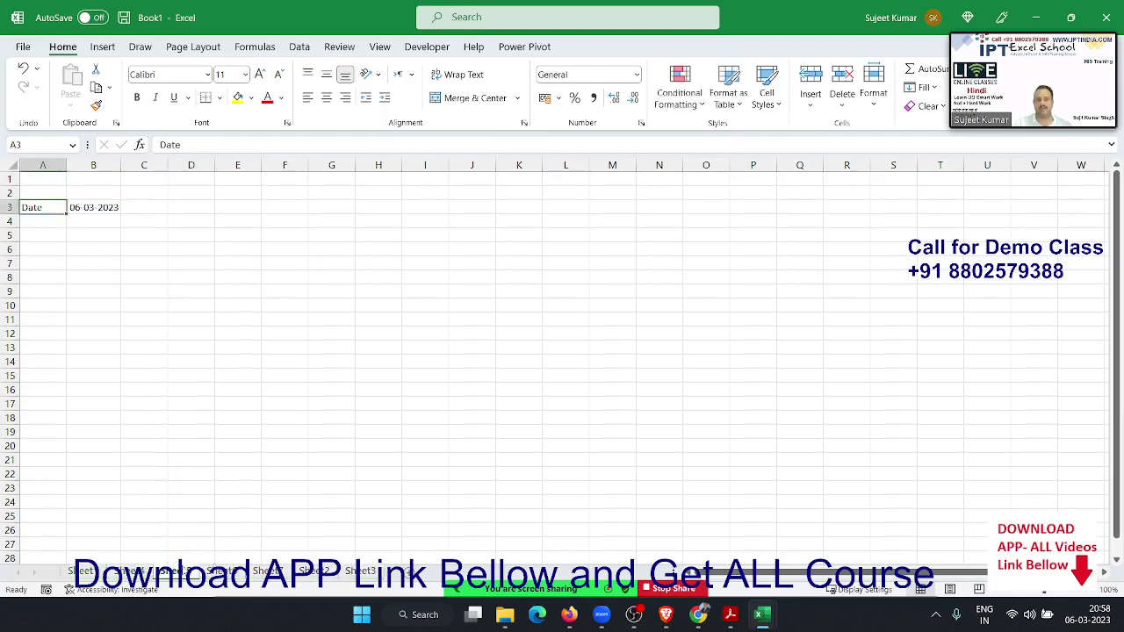
{"action": "left_click", "coordinate": [266, 572]}
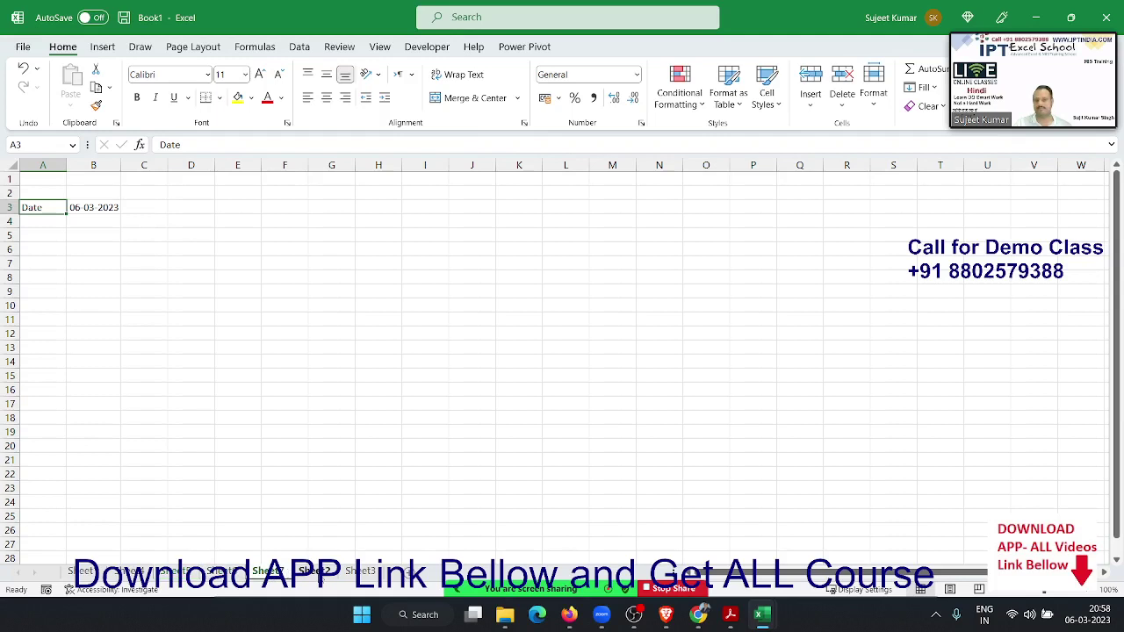
{"action": "left_click", "coordinate": [318, 573]}
{"action": "left_click", "coordinate": [362, 571]}
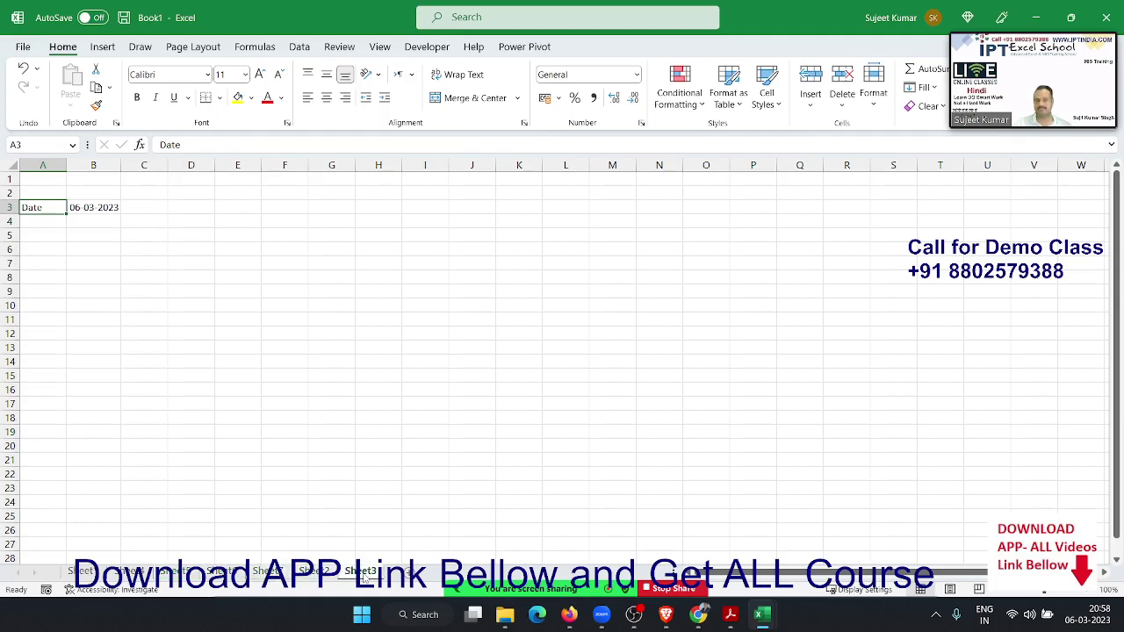
{"action": "left_click", "coordinate": [80, 572]}
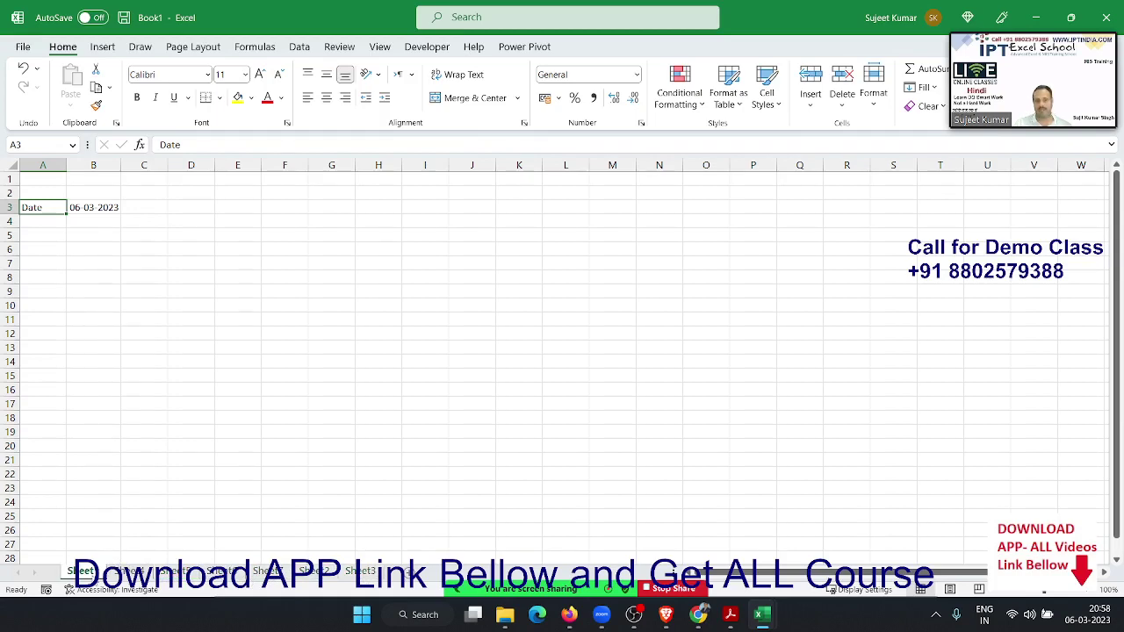
{"action": "left_click", "coordinate": [362, 572]}
{"action": "left_click", "coordinate": [362, 572], "text": "shift"}
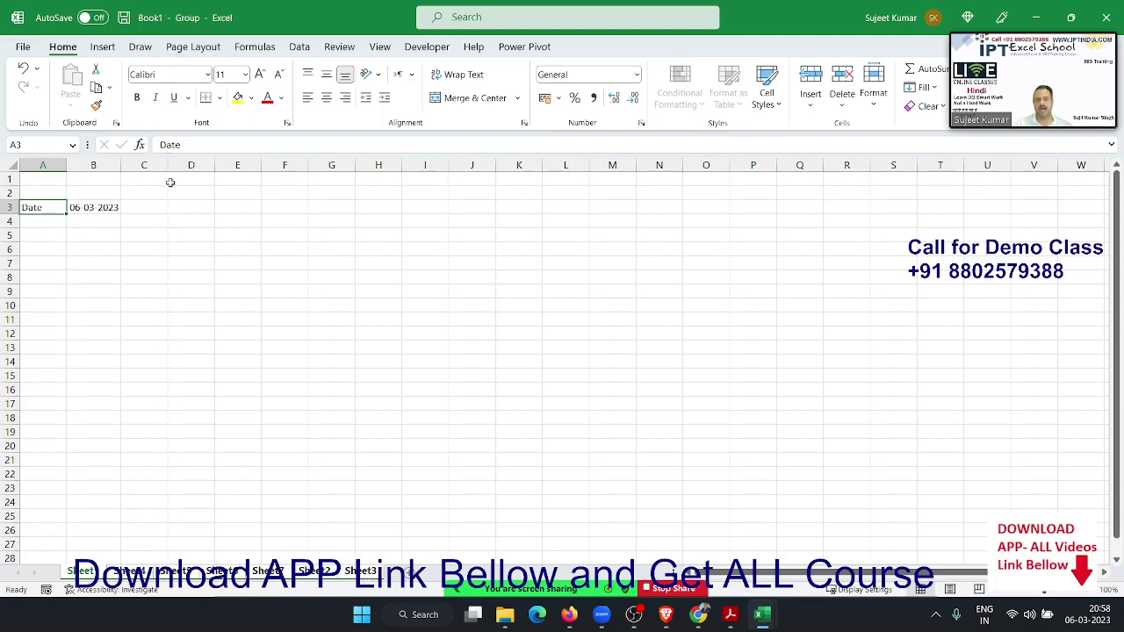
- Select D3, then group the sheet tabs with Sheet2 showing 'Date' and 06-03-2023
{"action": "left_click", "coordinate": [179, 208]}
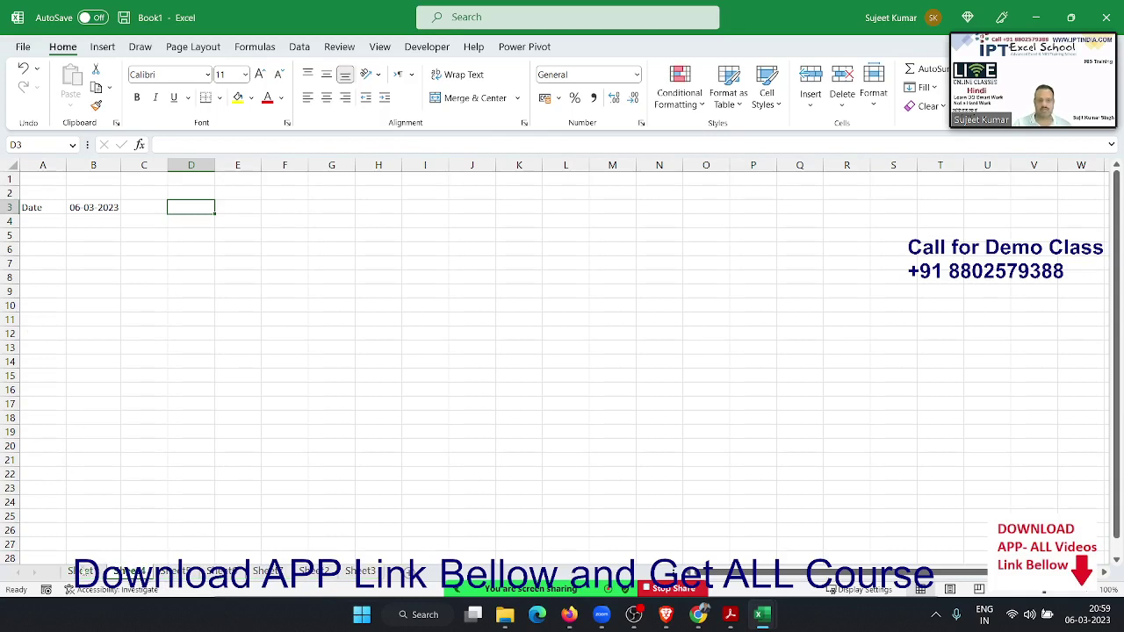
{"action": "left_click", "coordinate": [232, 575], "text": "shift"}
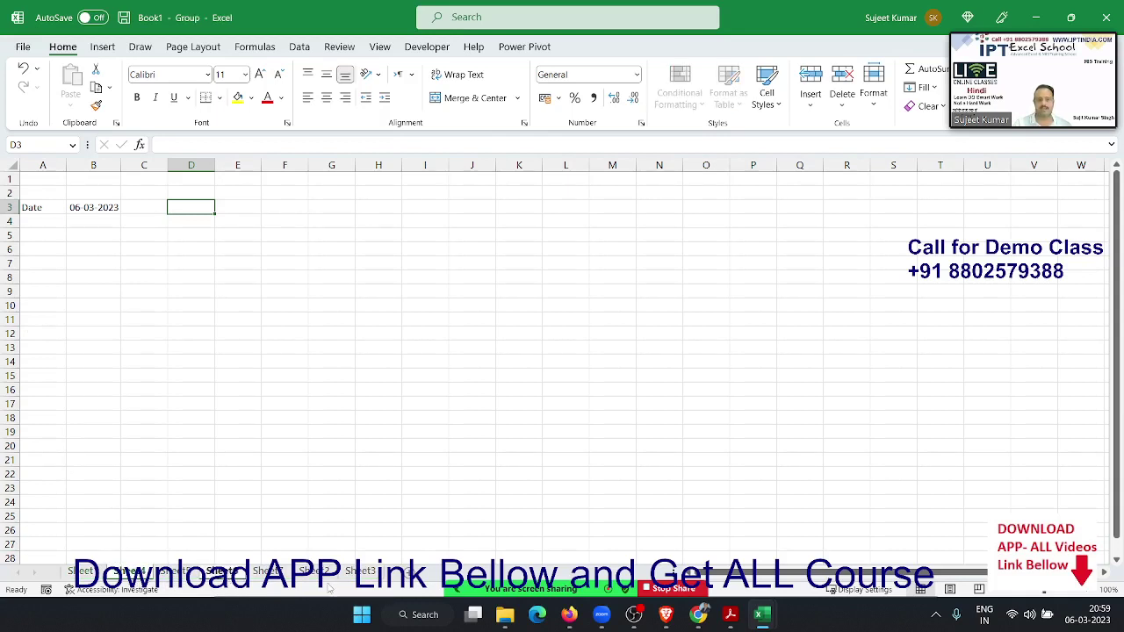
{"action": "left_click", "coordinate": [316, 573], "text": "ctrl"}
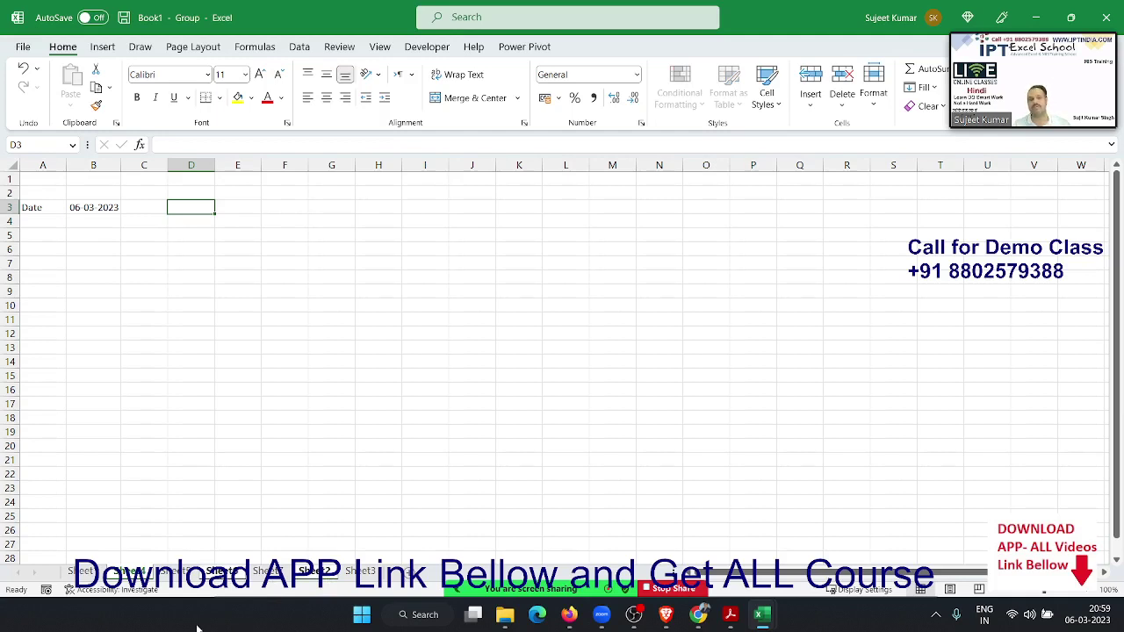
- Enter the label 'Time' in A5 and the current time 20:59 in B5
{"action": "left_click", "coordinate": [54, 231]}
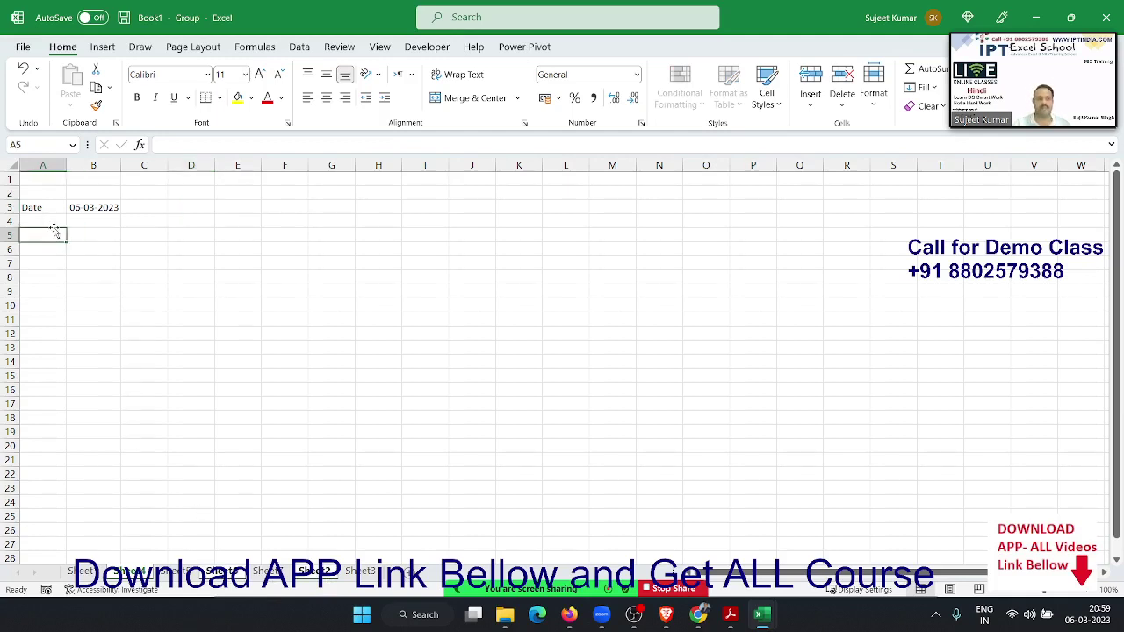
{"action": "type", "text": "Time"}
{"action": "key", "text": "Tab"}
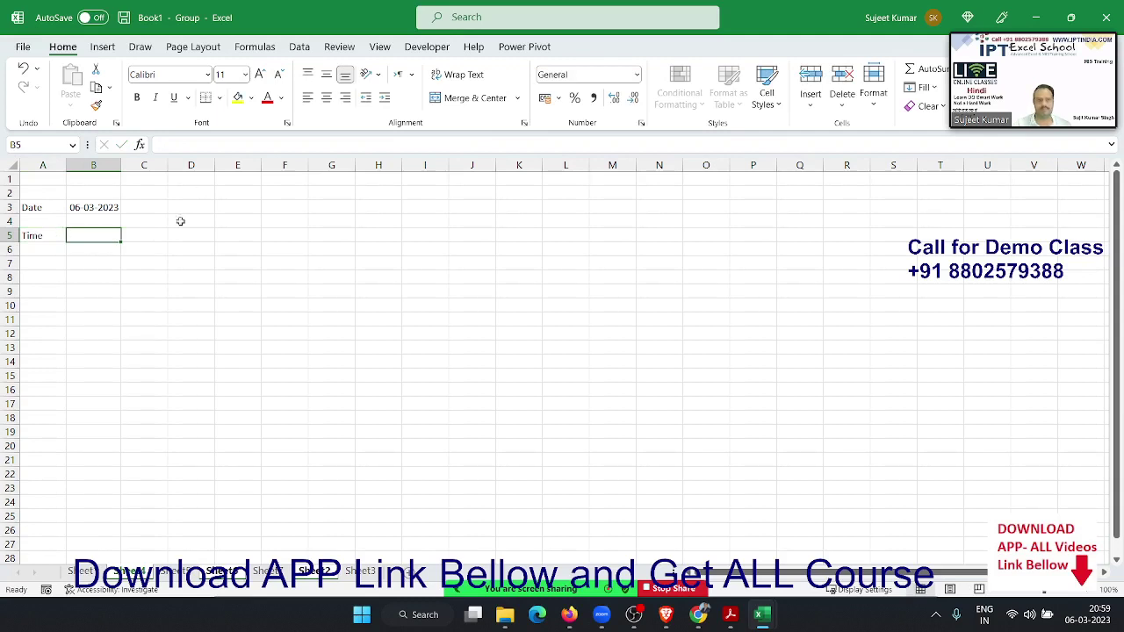
{"action": "key", "text": "ctrl+shift+semicolon"}
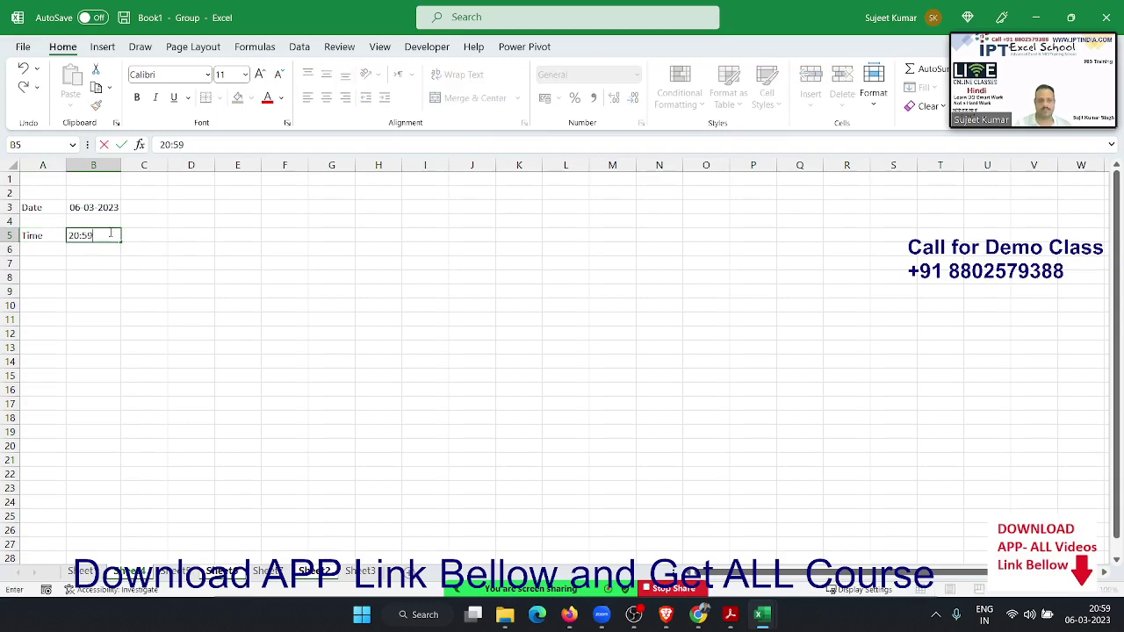
{"action": "key", "text": "Return"}
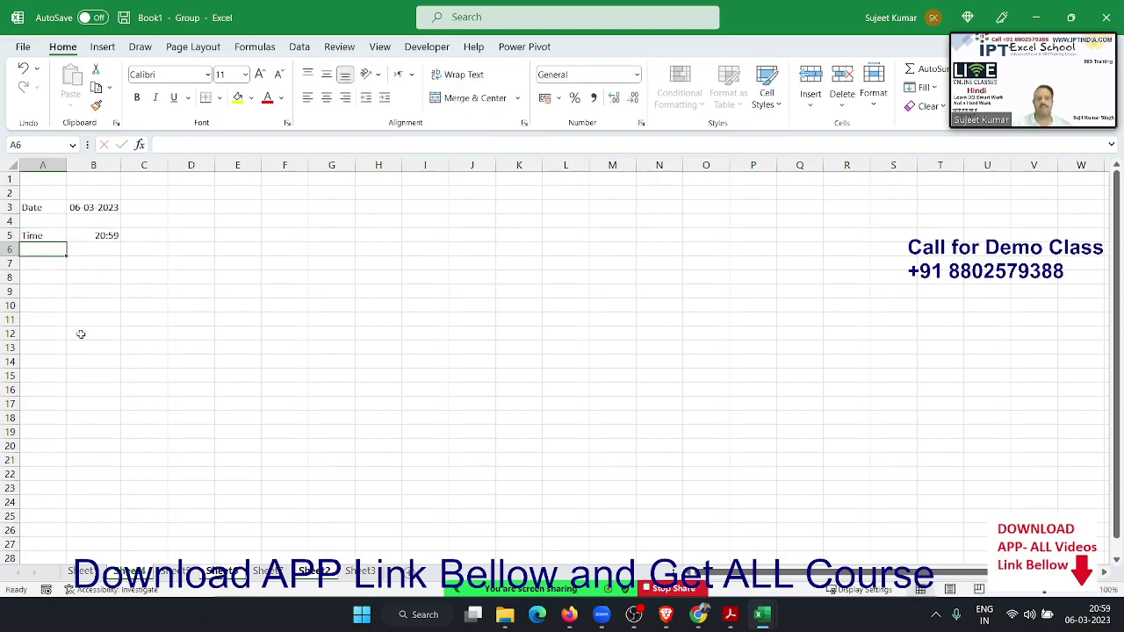
- Flip through the sheet tabs to compare the entries, ending on Sheet2
{"action": "left_click", "coordinate": [268, 572]}
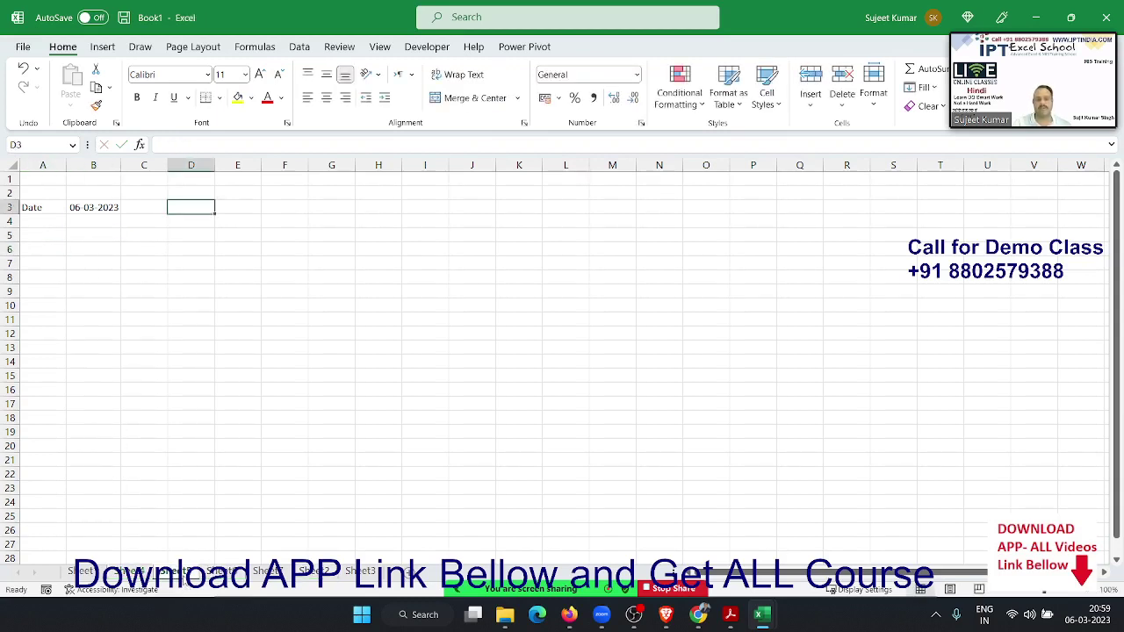
{"action": "left_click", "coordinate": [222, 572]}
{"action": "left_click", "coordinate": [268, 572]}
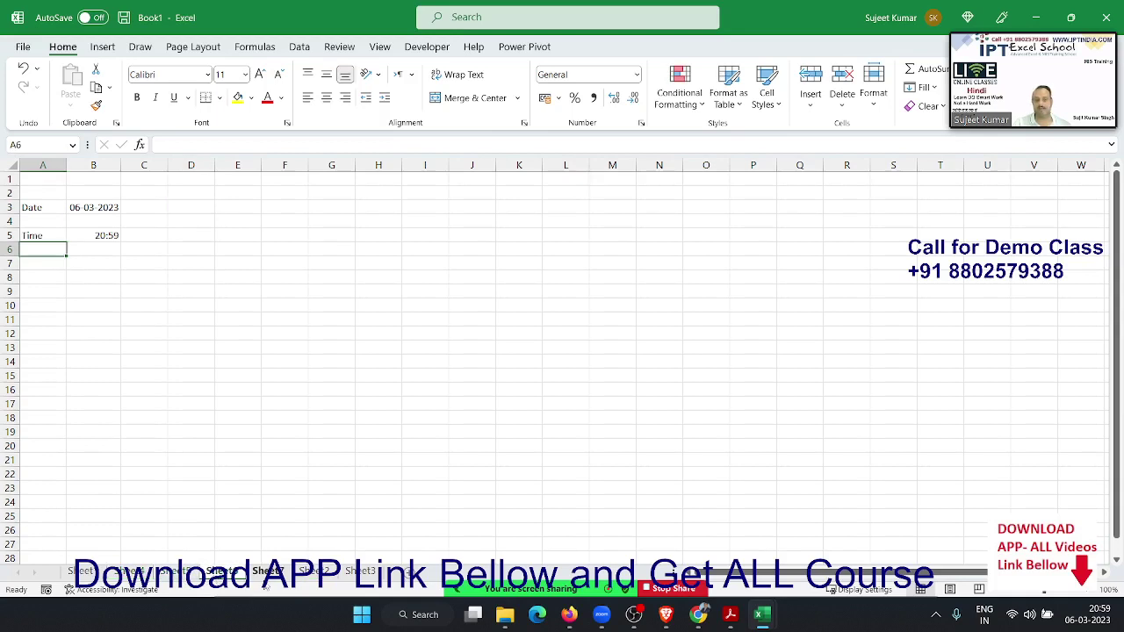
{"action": "left_click", "coordinate": [314, 572]}
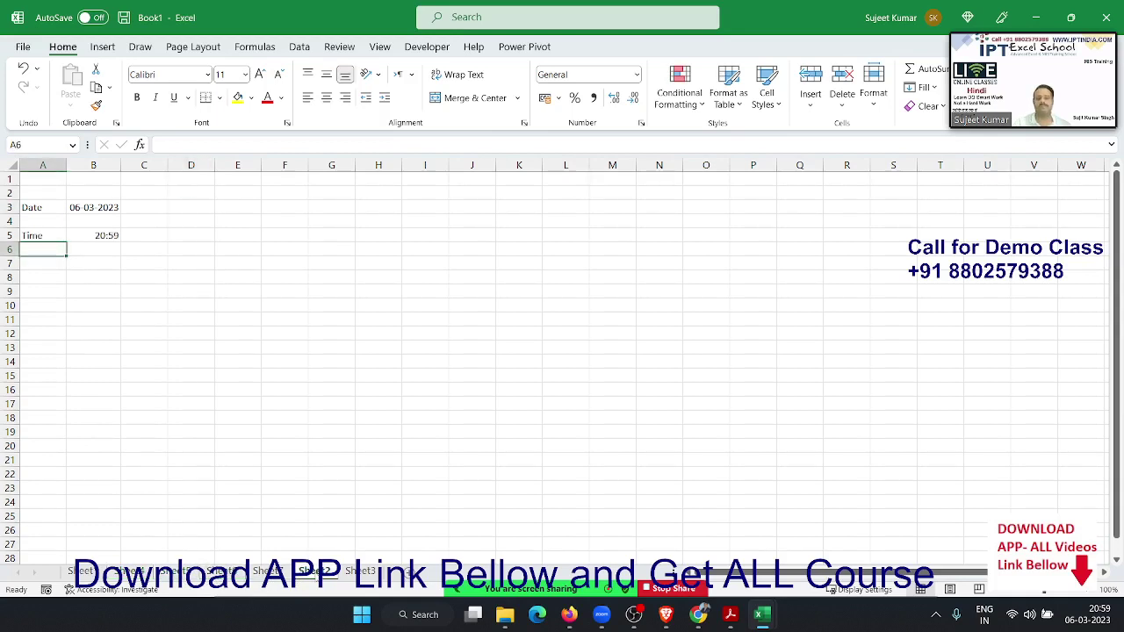
{"action": "left_click", "coordinate": [310, 404]}
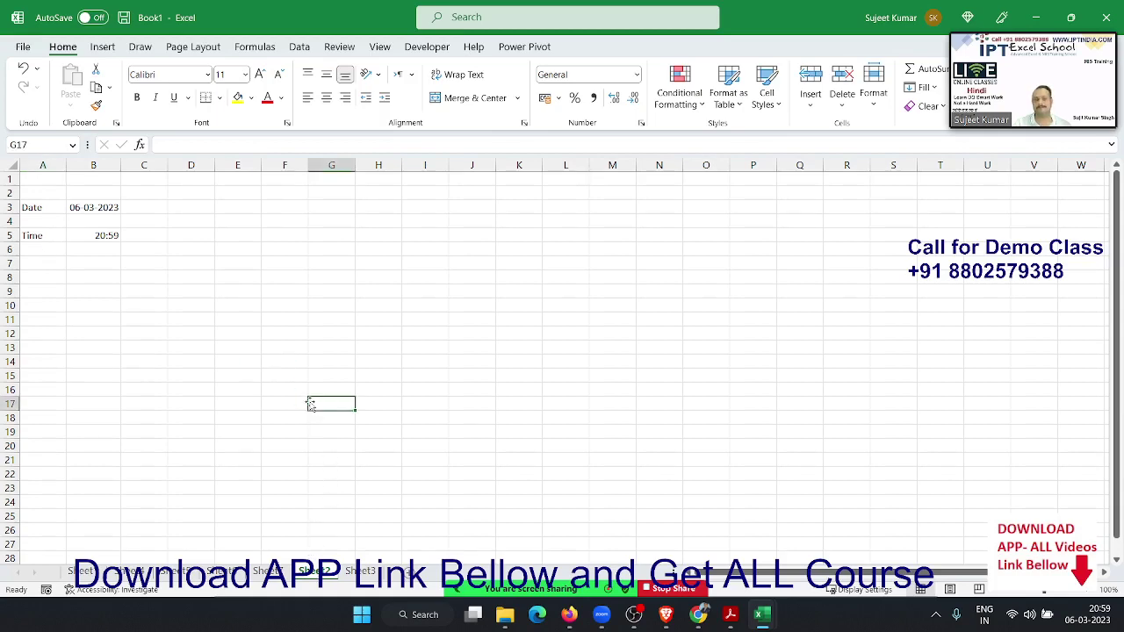
- Switch to the Day - 2 Data Selection workbook, select a few cells including G12, and return to it
{"action": "key", "text": "alt+Tab"}
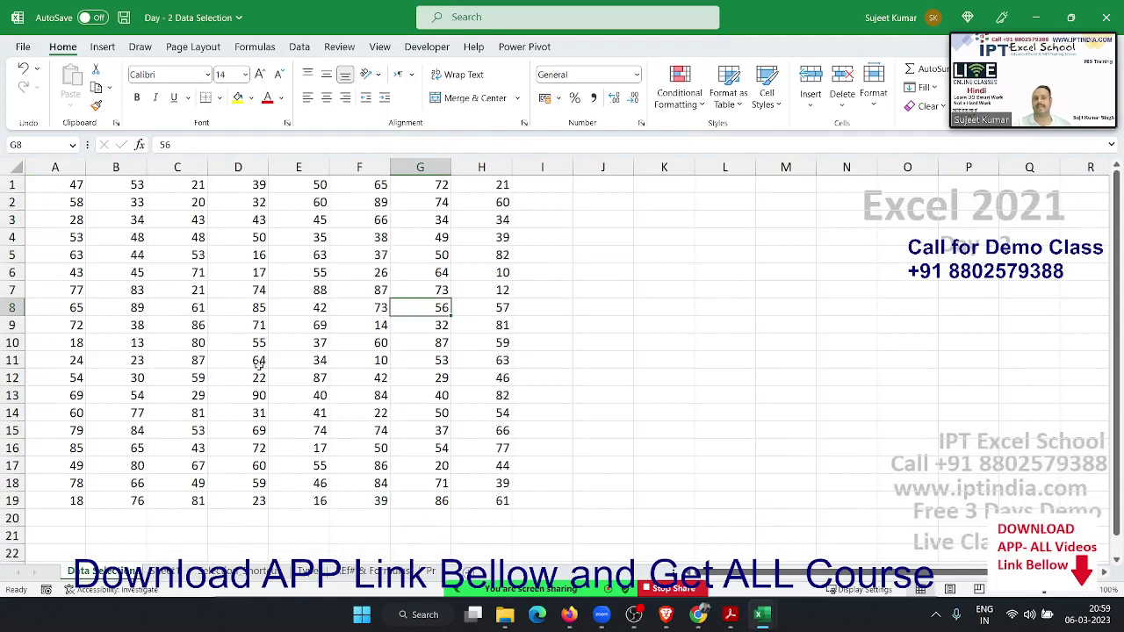
{"action": "left_click", "coordinate": [252, 393], "text": "ctrl"}
{"action": "left_click", "coordinate": [223, 341], "text": "ctrl"}
{"action": "left_click", "coordinate": [232, 308], "text": "ctrl"}
{"action": "left_click", "coordinate": [413, 381]}
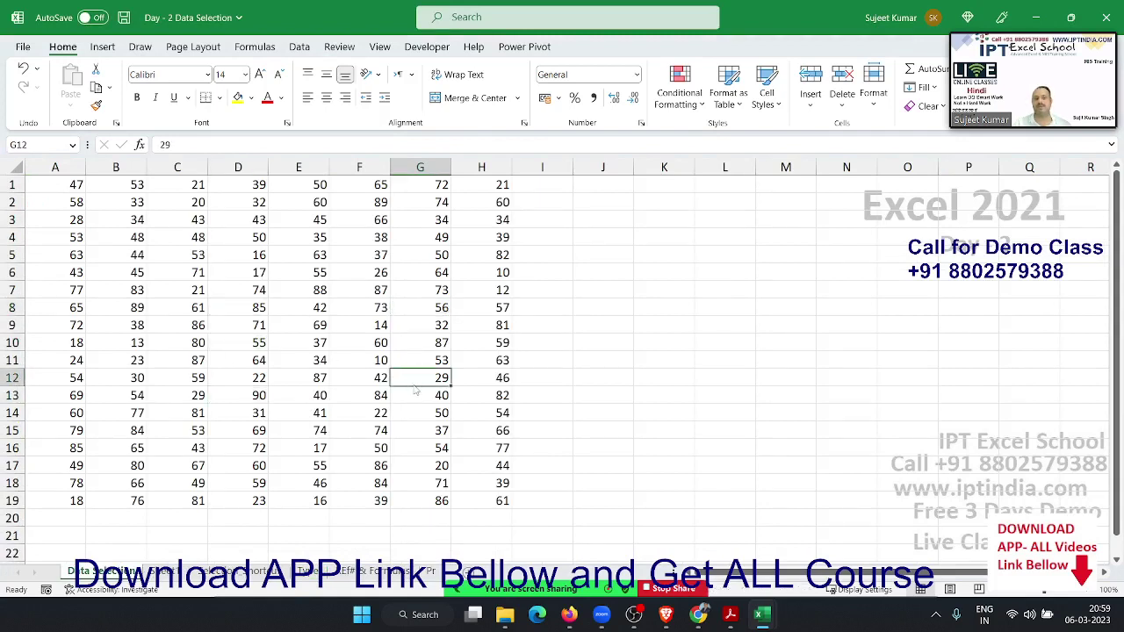
{"action": "key", "text": "alt+Tab"}
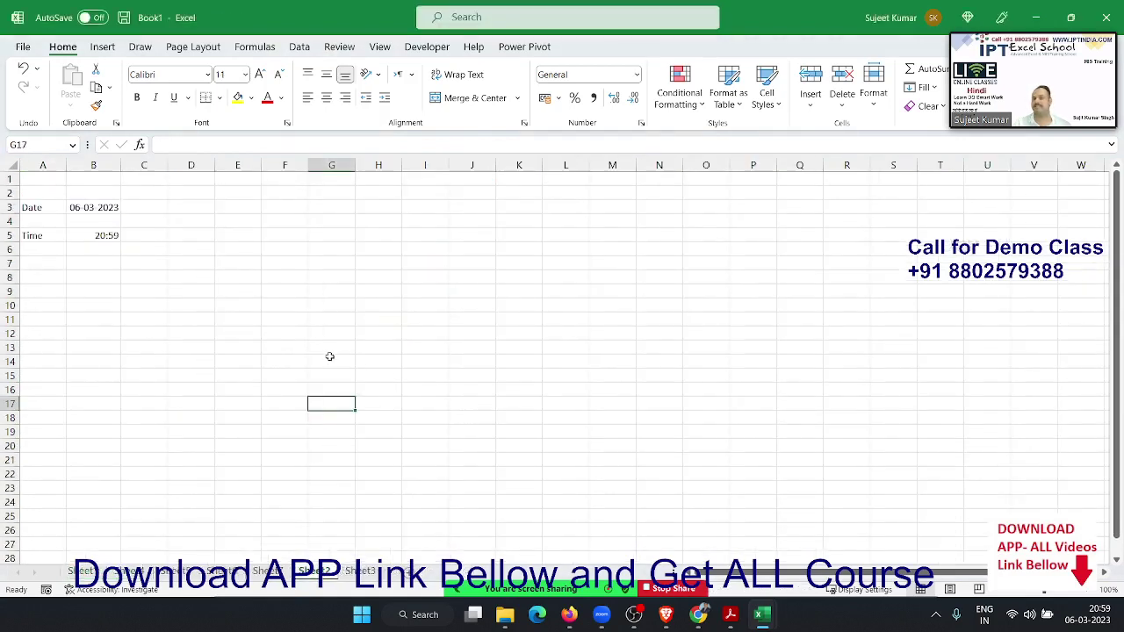
{"action": "key", "text": "alt+Tab"}
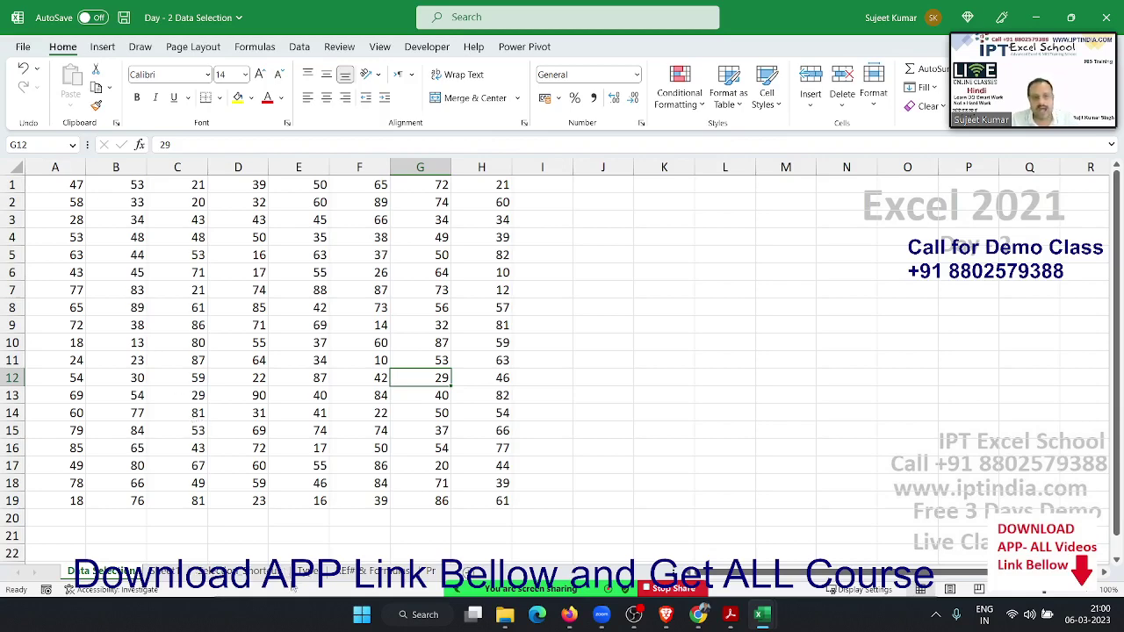
- Clear the whole data-type sheet and enter a person's full name in A1
{"action": "left_click", "coordinate": [306, 572]}
{"action": "left_click_drag", "start_coordinate": [264, 287], "coordinate": [395, 323]}
{"action": "left_click", "coordinate": [263, 286]}
{"action": "scroll", "coordinate": [263, 351], "scroll_direction": "down", "scroll_amount": 1}
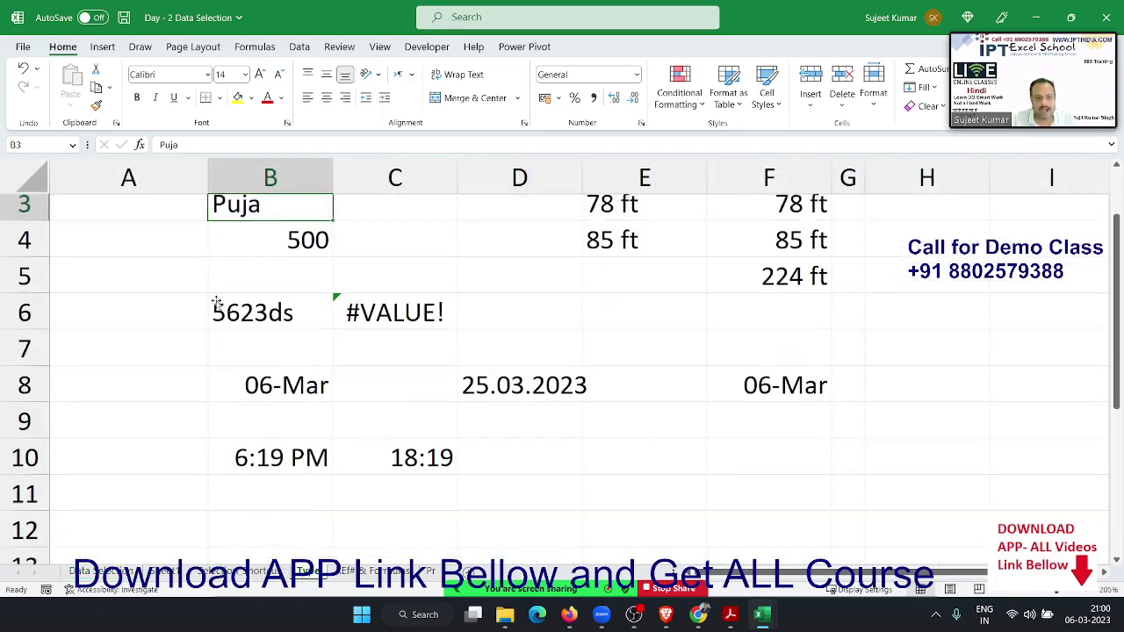
{"action": "scroll", "coordinate": [95, 272], "scroll_direction": "up", "scroll_amount": 1}
{"action": "left_click", "coordinate": [14, 180]}
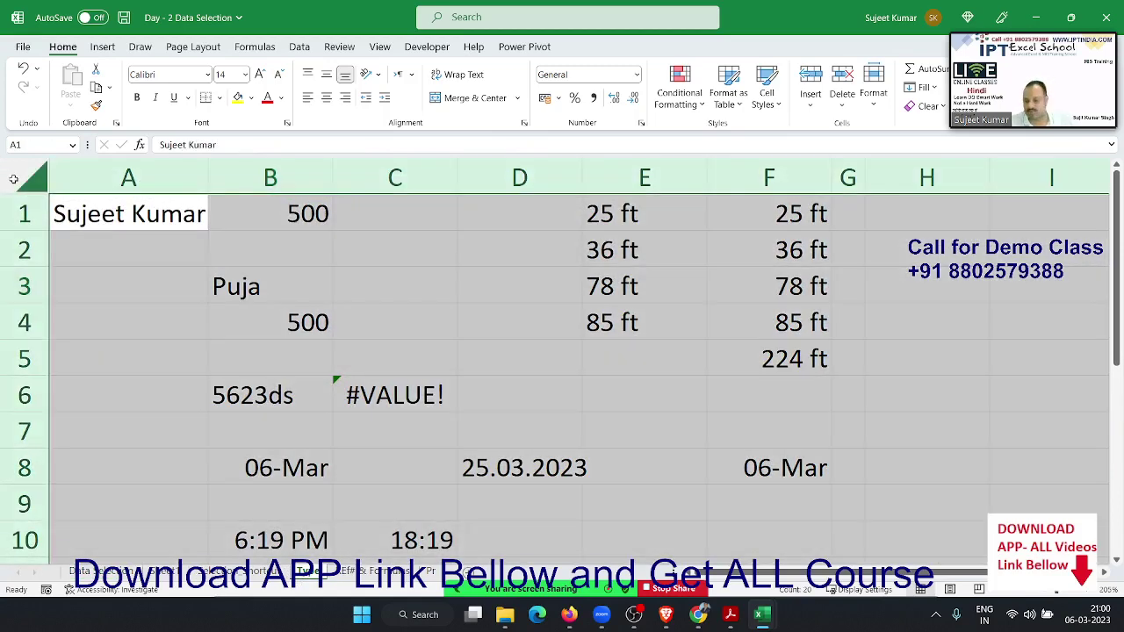
{"action": "key", "text": "Delete"}
{"action": "key", "text": "Down"}
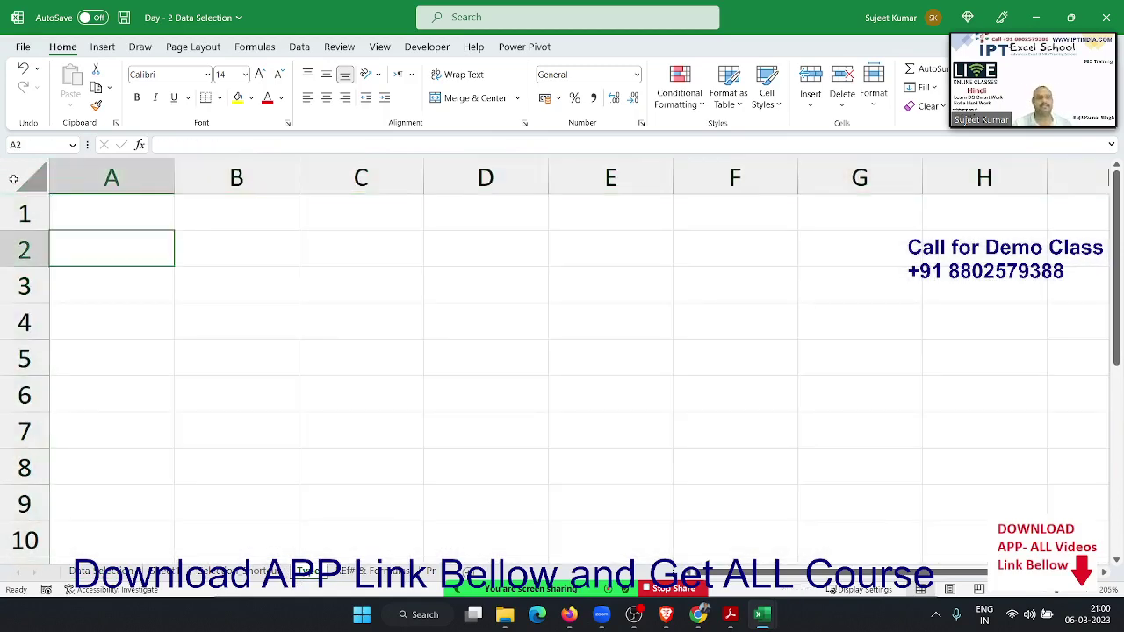
{"action": "key", "text": "Up"}
{"action": "type", "text": "Sujeet "}
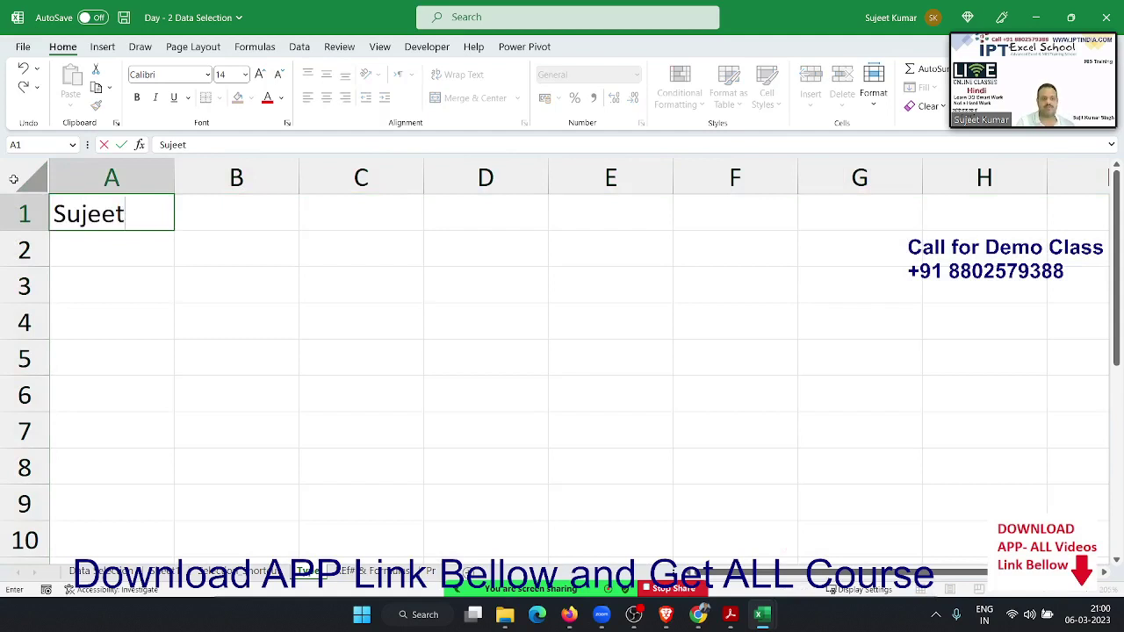
{"action": "type", "text": "Kumar"}
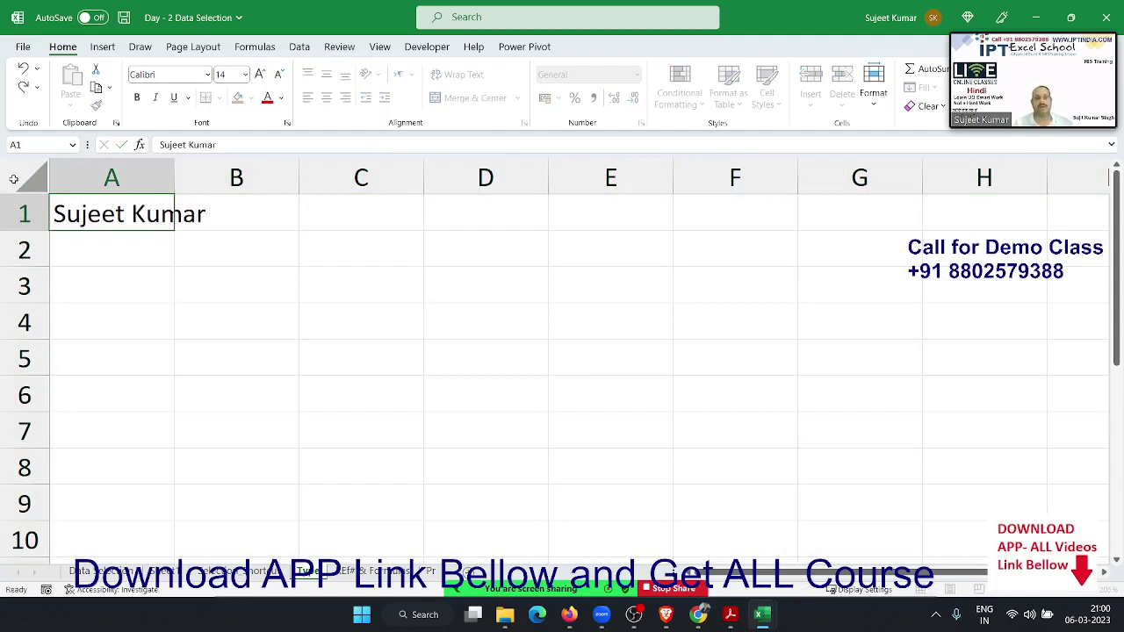
{"action": "key", "text": "Return"}
- Enter 856 in B1 and resize column A to fit the full name
{"action": "left_click", "coordinate": [212, 216]}
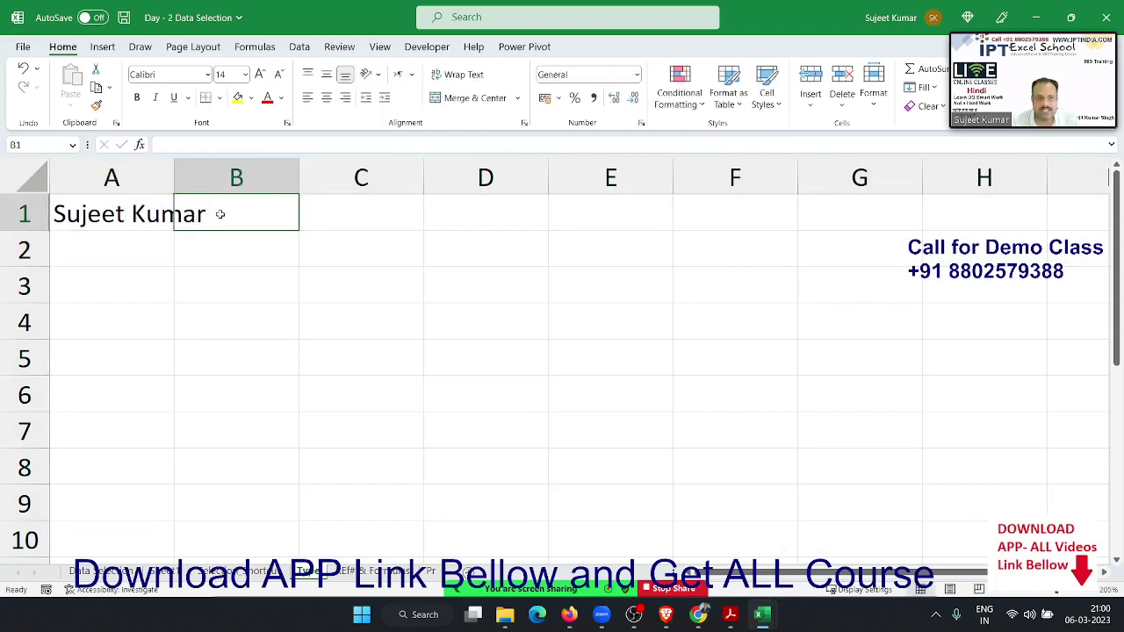
{"action": "type", "text": "856"}
{"action": "key", "text": "Return"}
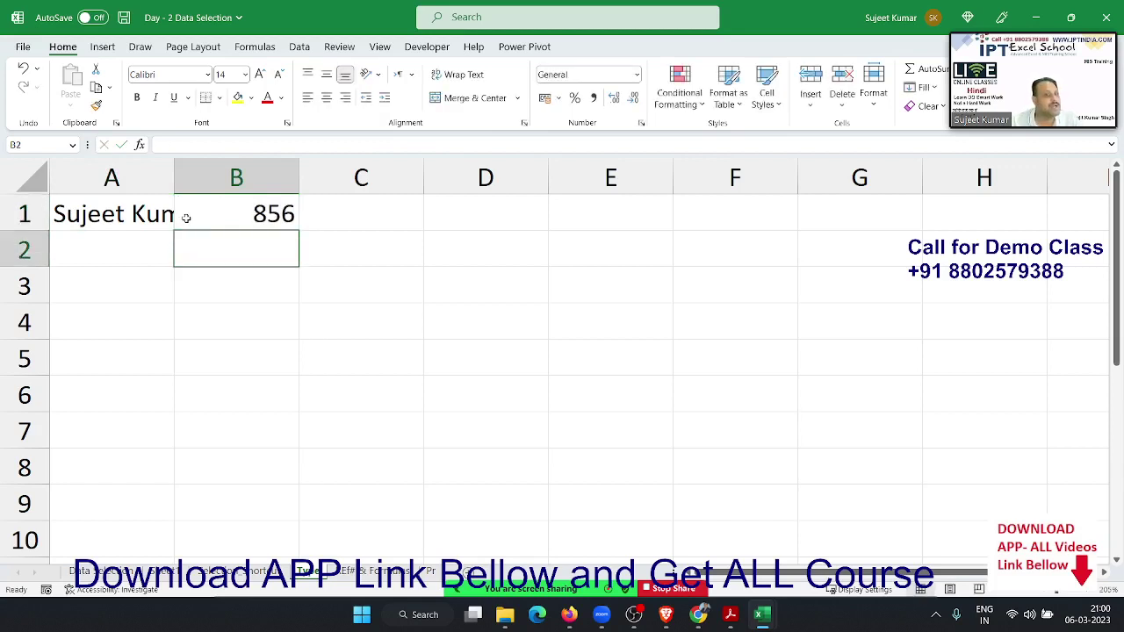
{"action": "left_click", "coordinate": [123, 216]}
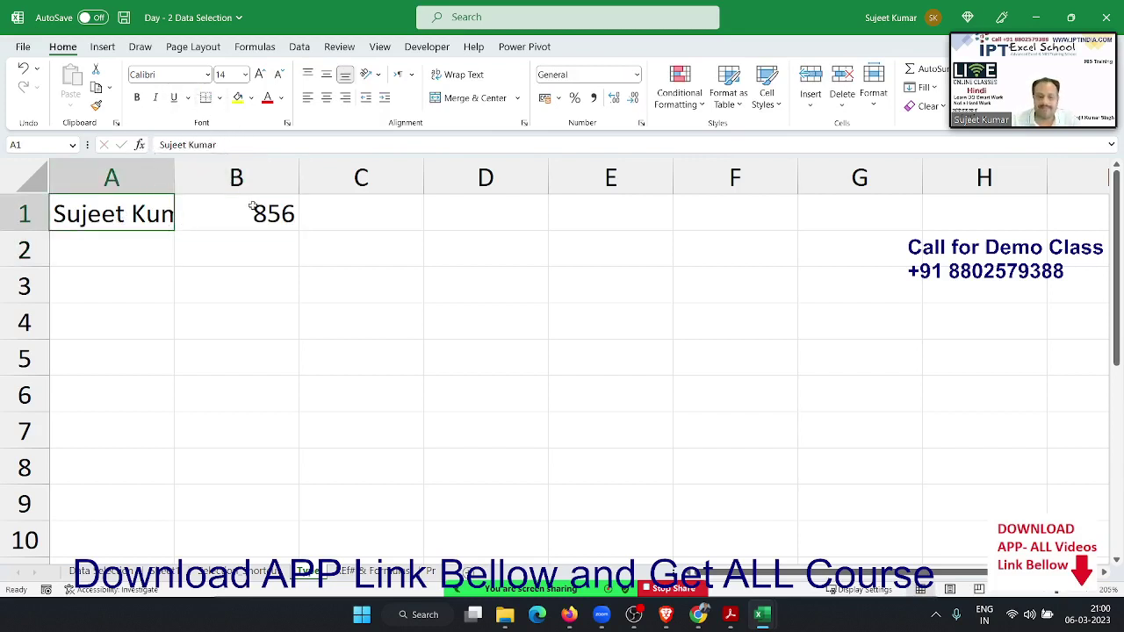
{"action": "left_click", "coordinate": [191, 240]}
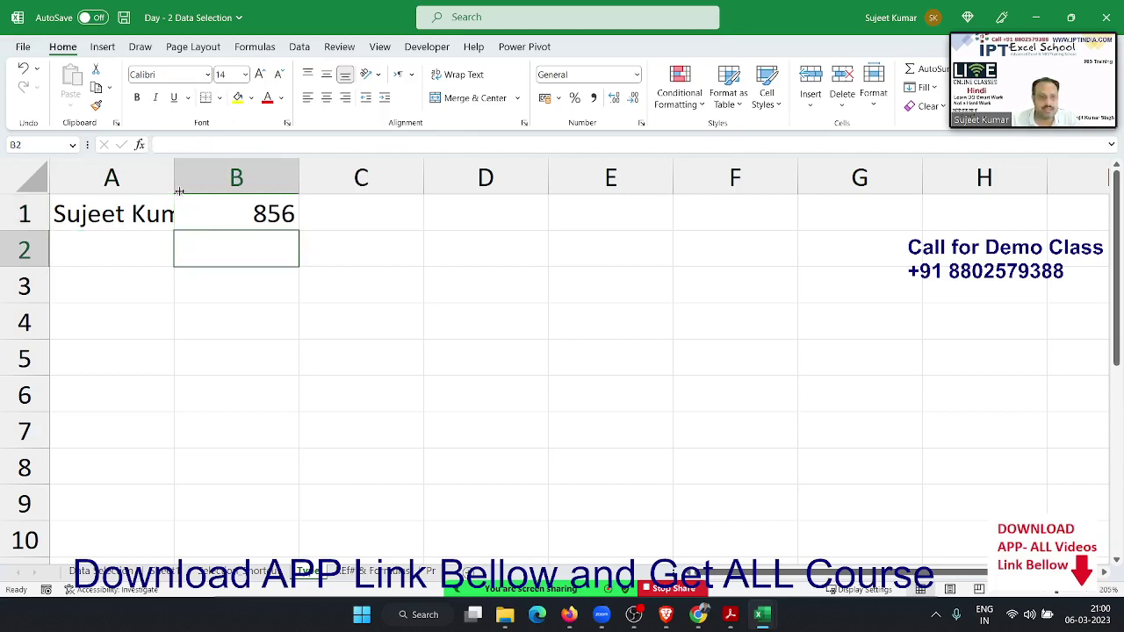
{"action": "mouse_move", "coordinate": [175, 189]}
{"action": "left_mouse_down"}
{"action": "mouse_move", "coordinate": [79, 190]}
{"action": "mouse_move", "coordinate": [228, 185]}
{"action": "left_mouse_up"}
{"action": "left_click", "coordinate": [82, 197]}
{"action": "left_click", "coordinate": [141, 214]}
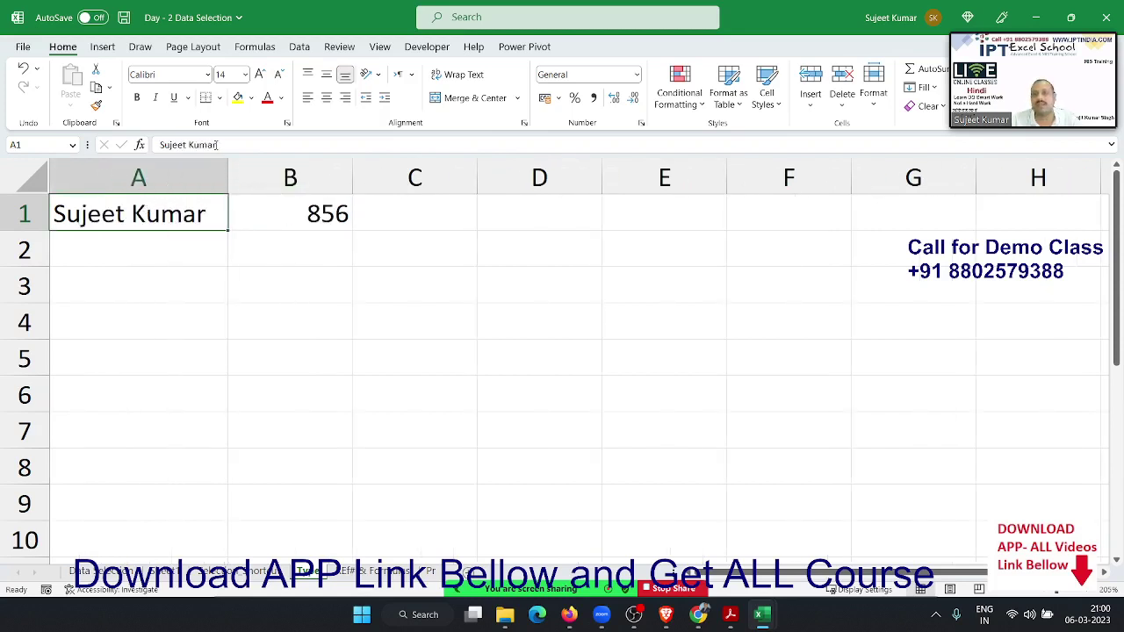
- Enter 500 in B3 and a person's first name in B4
{"action": "left_click", "coordinate": [297, 208]}
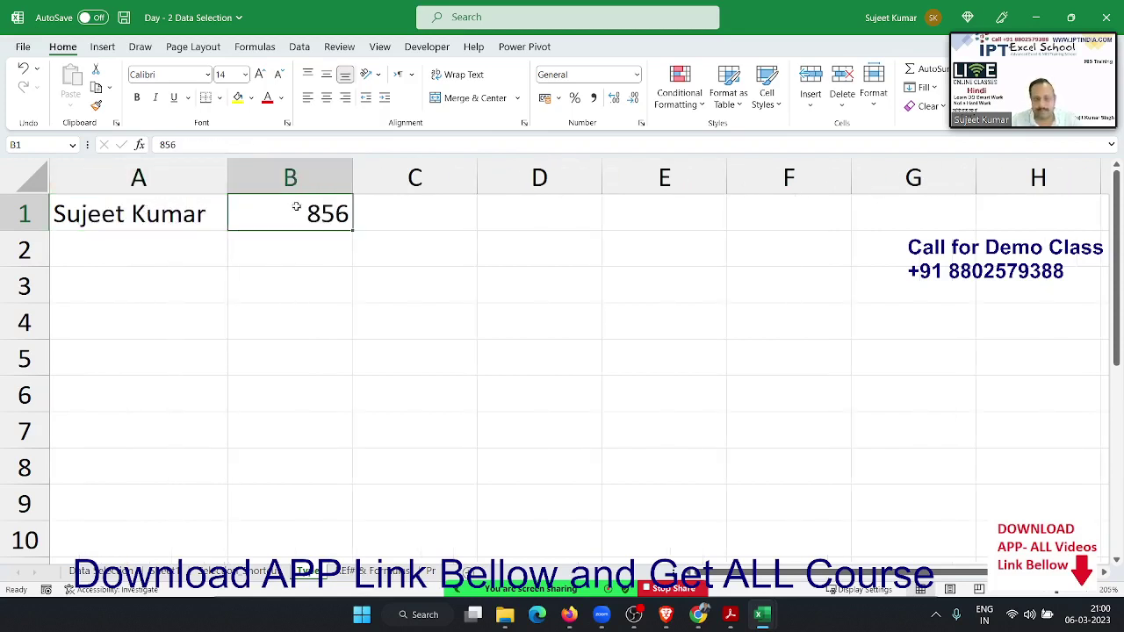
{"action": "key", "text": "Down"}
{"action": "key", "text": "Down"}
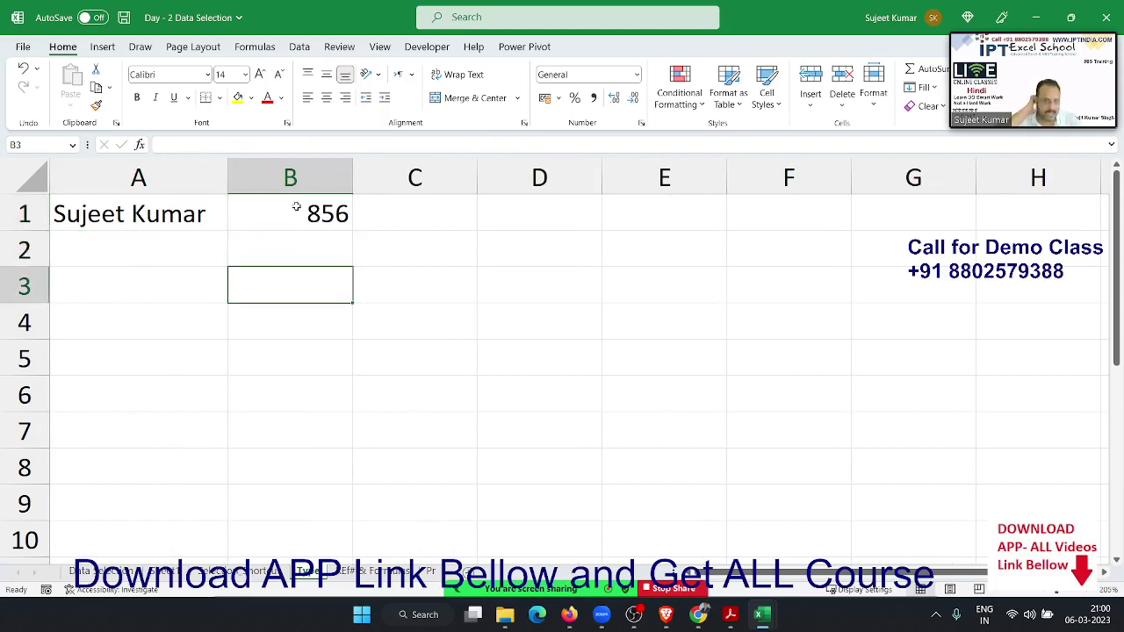
{"action": "type", "text": "500"}
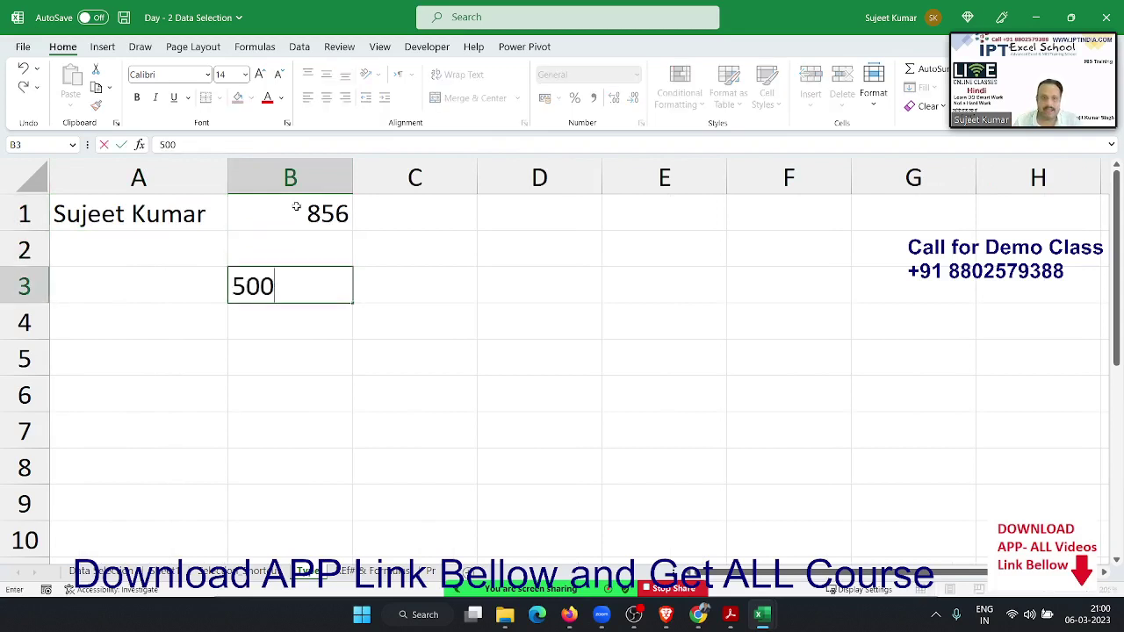
{"action": "key", "text": "Return"}
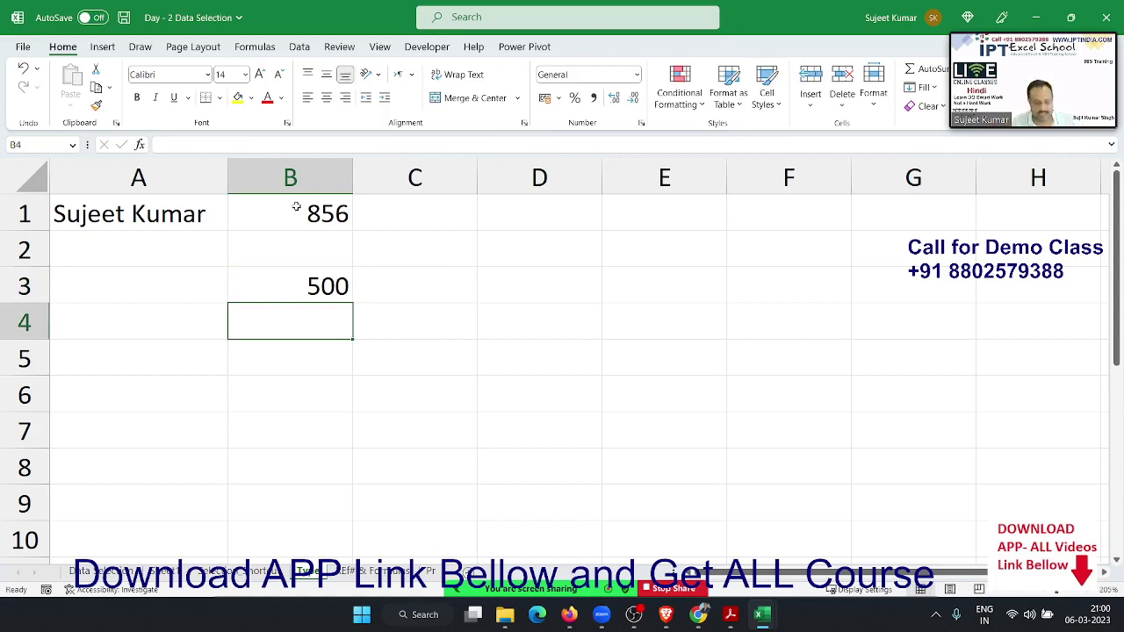
{"action": "type", "text": "Puja"}
{"action": "key", "text": "Return"}
{"action": "key", "text": "Up"}
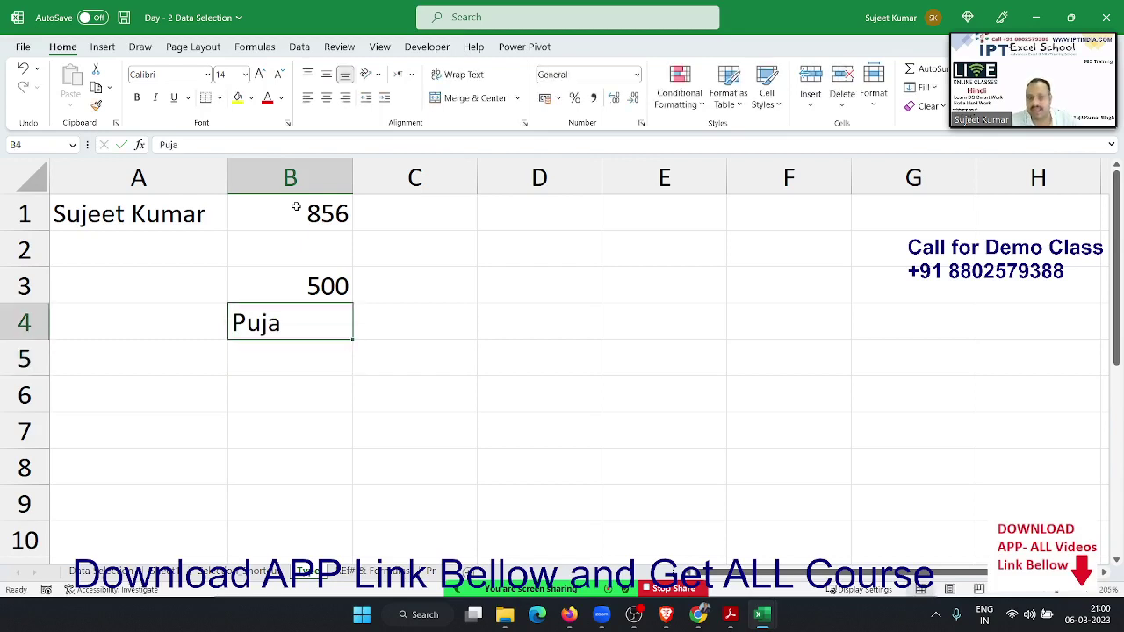
{"action": "key", "text": "Up"}
{"action": "key", "text": "Down"}
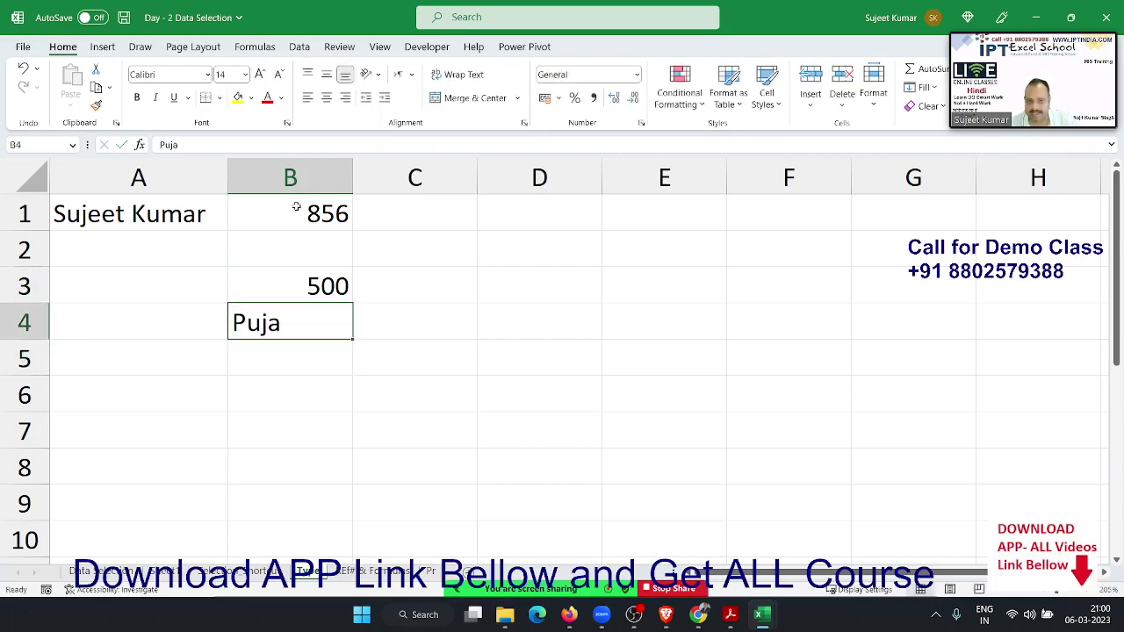
- Try left, centre and right alignment on B3:B4, then restore the default alignment
{"action": "left_click_drag", "start_coordinate": [256, 276], "coordinate": [281, 325]}
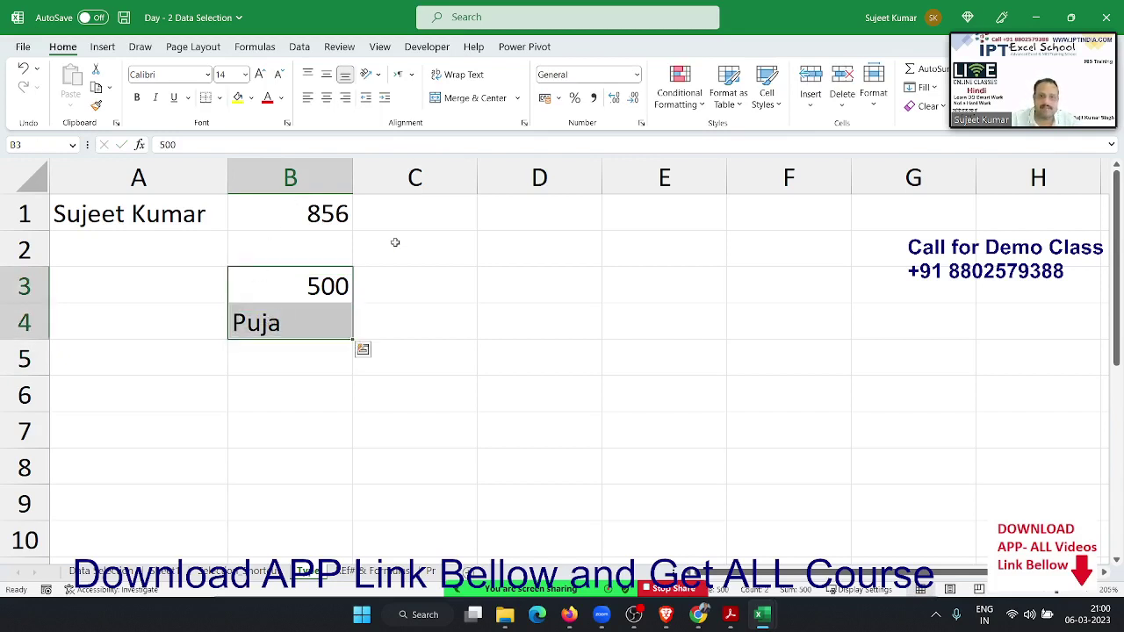
{"action": "left_click", "coordinate": [307, 97]}
{"action": "left_click", "coordinate": [326, 97]}
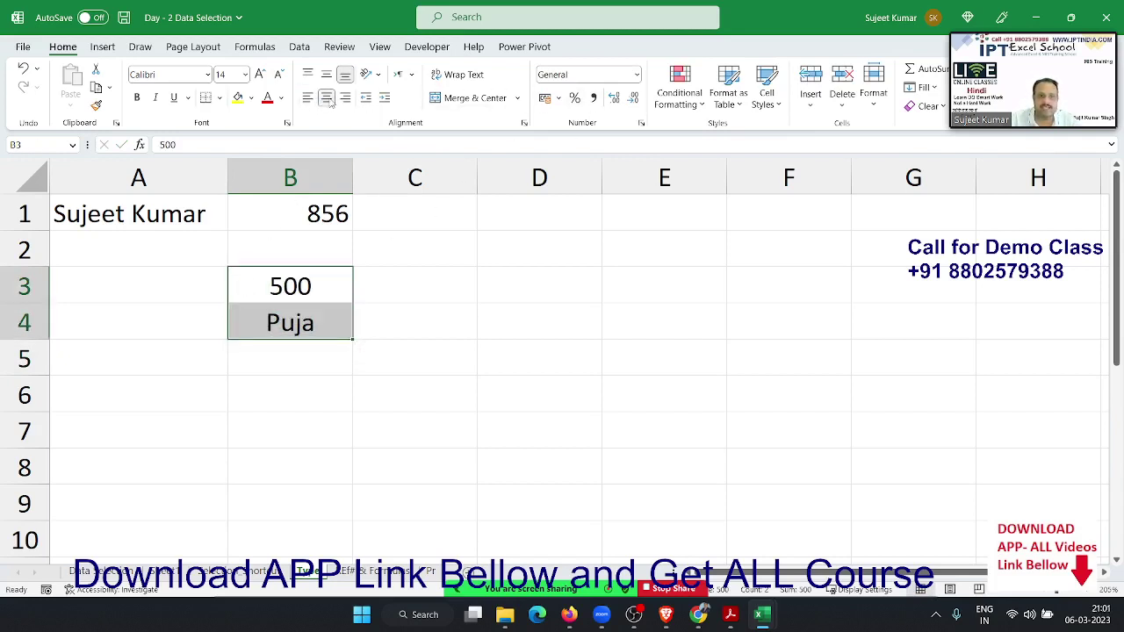
{"action": "left_click", "coordinate": [346, 98]}
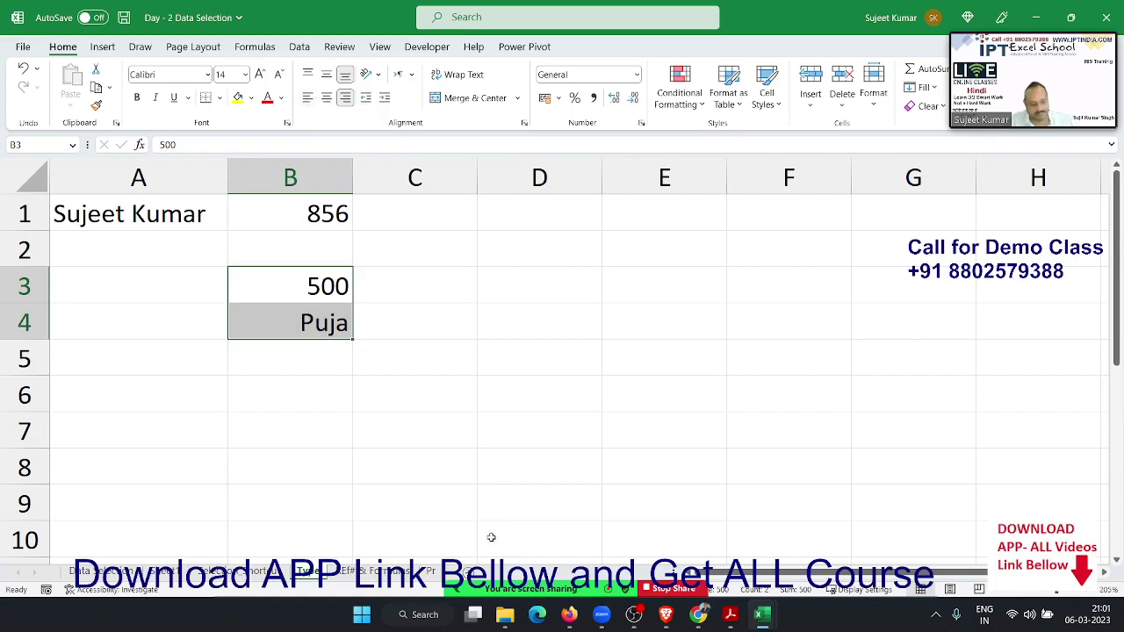
{"action": "key", "text": "ctrl+z"}
{"action": "key", "text": "ctrl+z"}
{"action": "key", "text": "ctrl+z"}
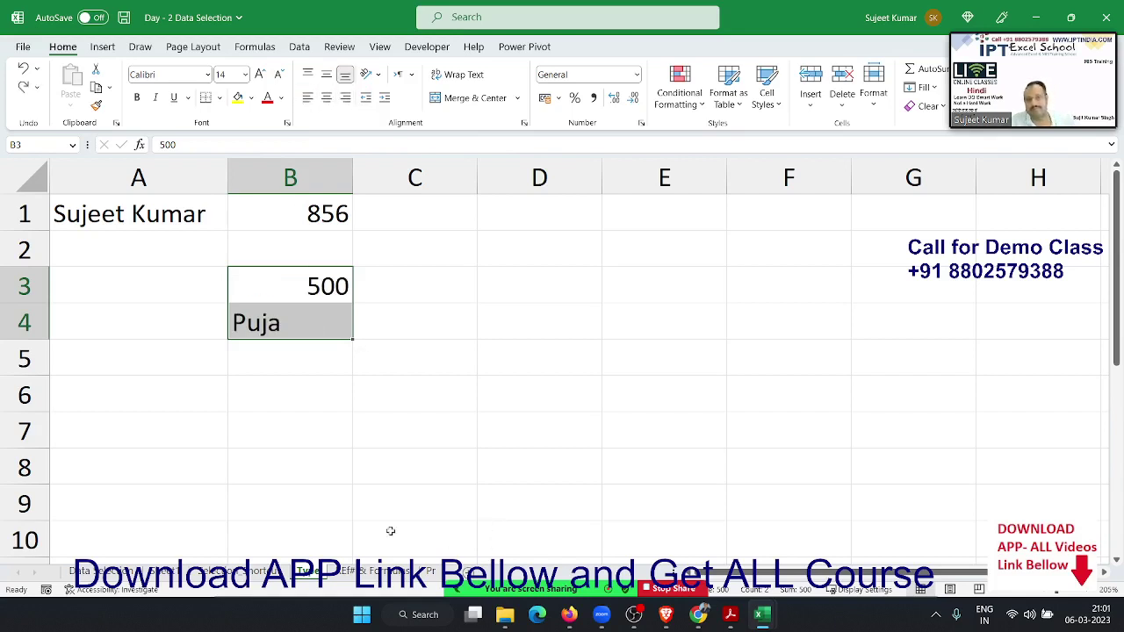
{"action": "left_click", "coordinate": [366, 361]}
- Enter the mixed text 5052ydf in B6
{"action": "left_click", "coordinate": [323, 381]}
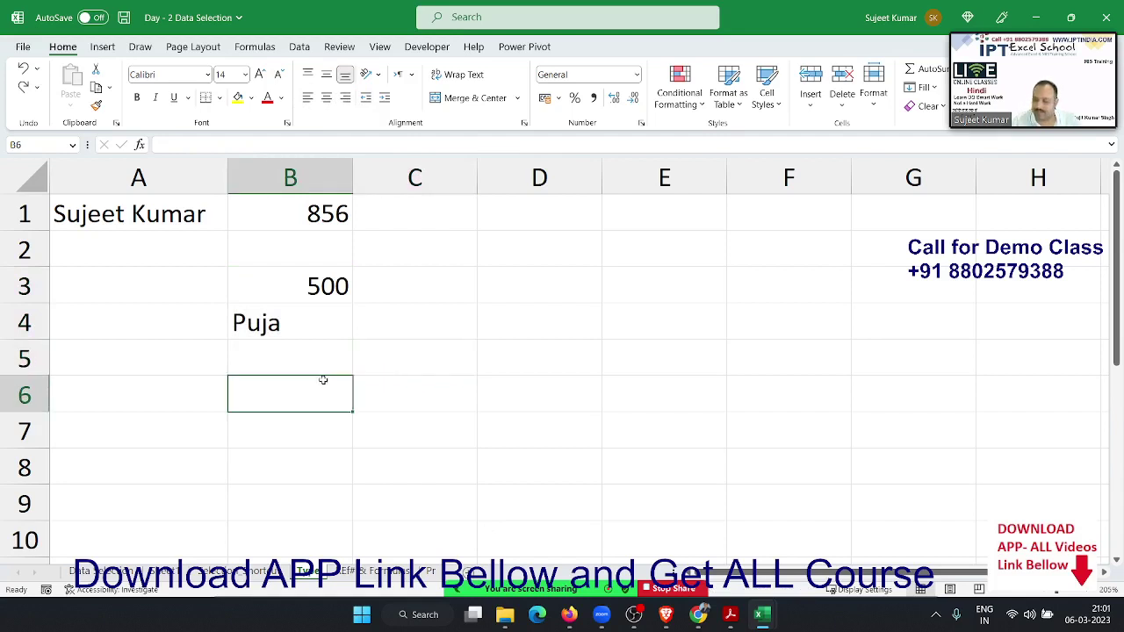
{"action": "type", "text": "5052"}
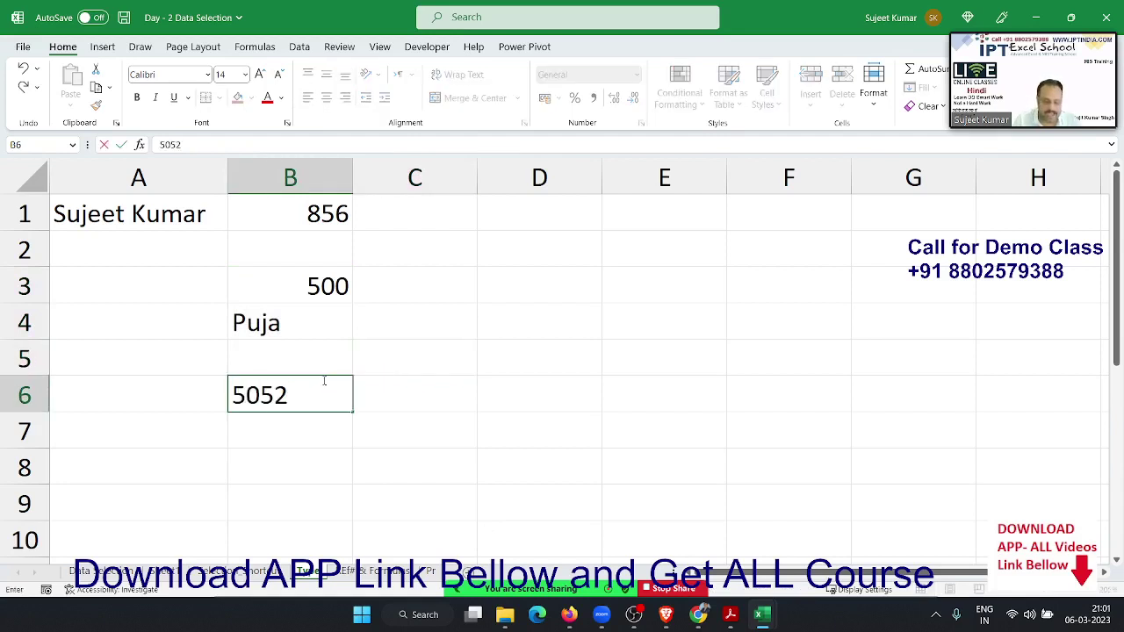
{"action": "type", "text": "ydf"}
{"action": "key", "text": "Return"}
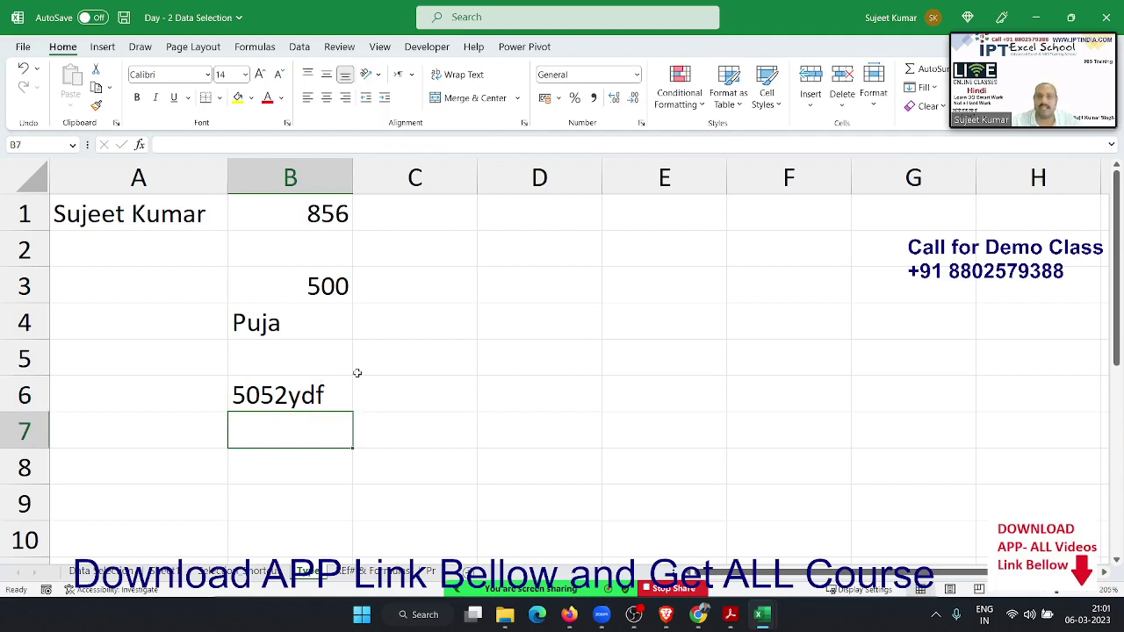
- Type 25 ft, 26 ft, 27 ft, 80 ft and 90 ft into E1:E5
{"action": "left_click", "coordinate": [672, 220]}
{"action": "type", "text": "2"}
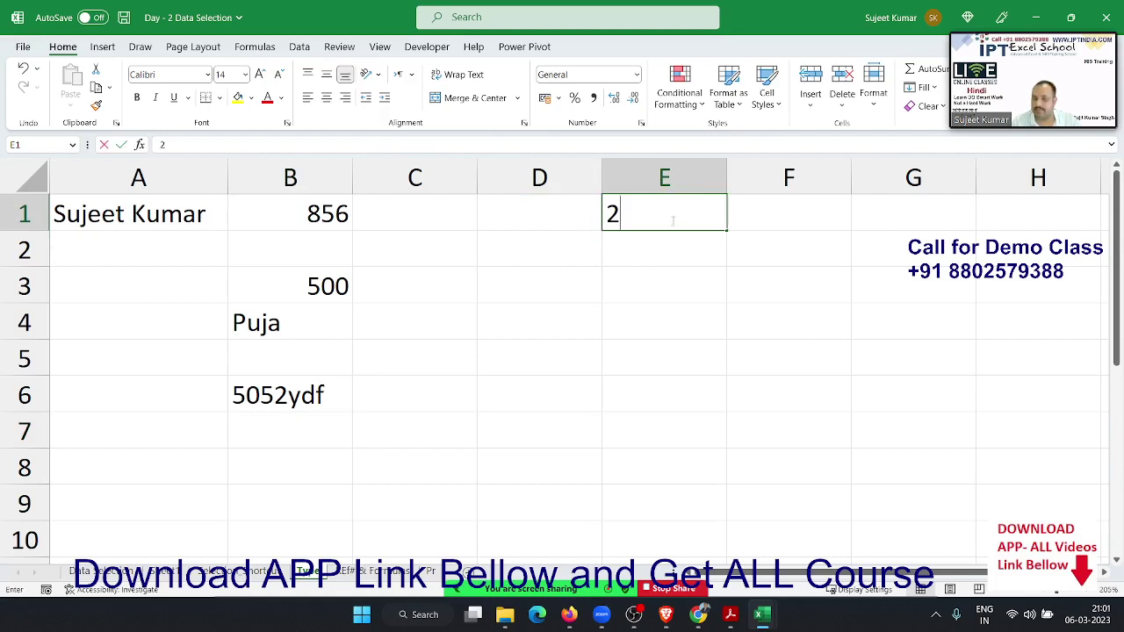
{"action": "type", "text": "5"}
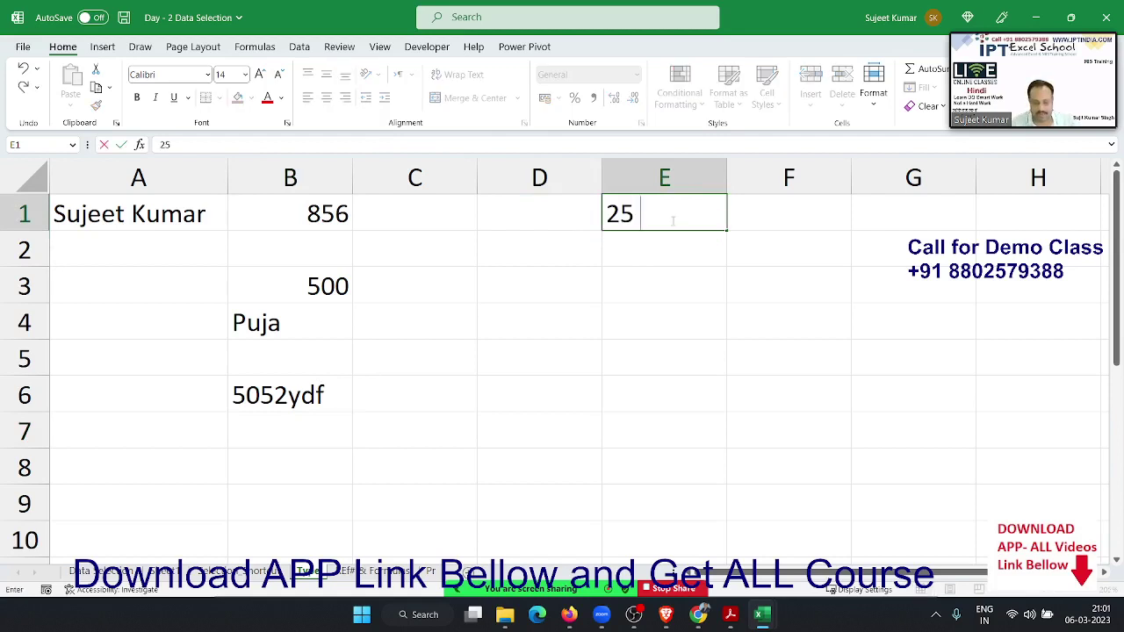
{"action": "type", "text": " ft"}
{"action": "key", "text": "Return"}
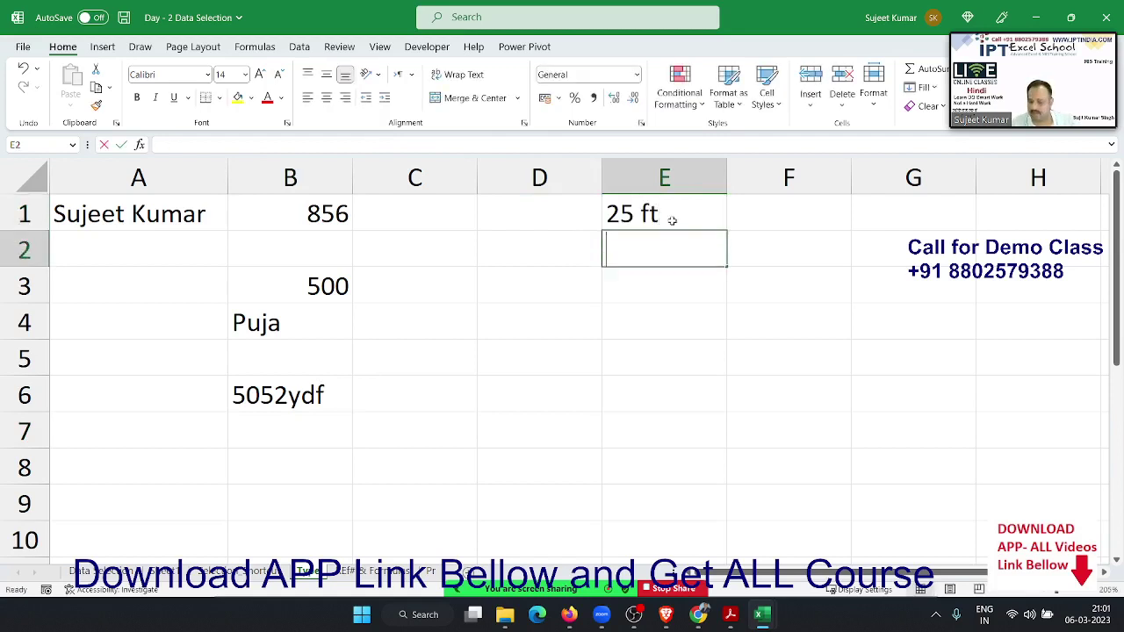
{"action": "type", "text": "26 ft"}
{"action": "key", "text": "Return"}
{"action": "type", "text": "2"}
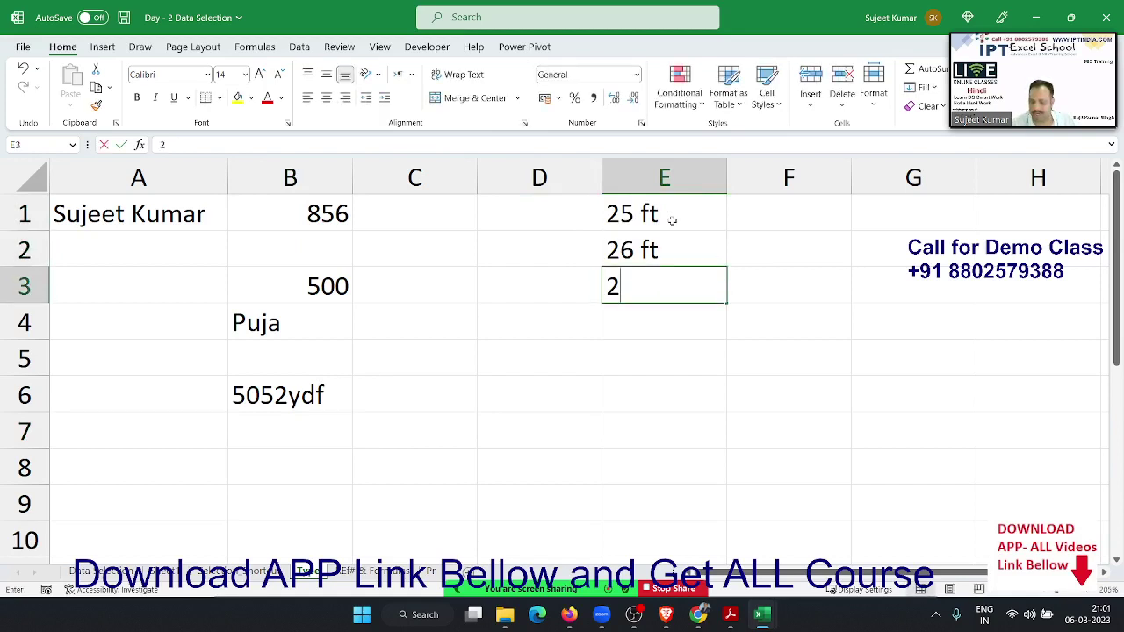
{"action": "type", "text": "7 ft"}
{"action": "key", "text": "Return"}
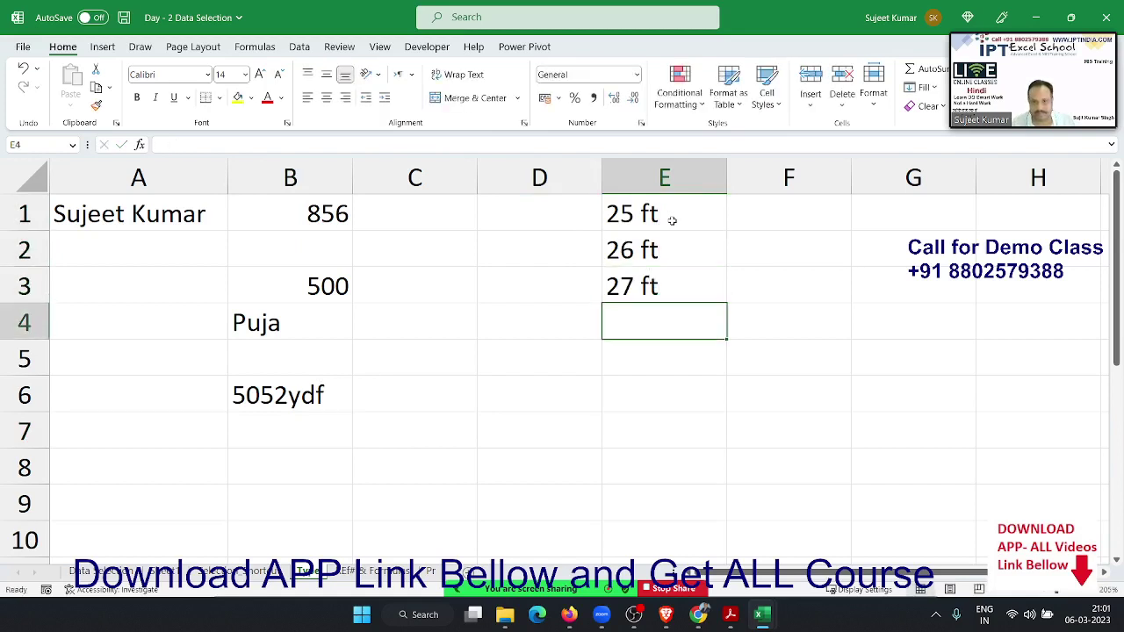
{"action": "type", "text": "80"}
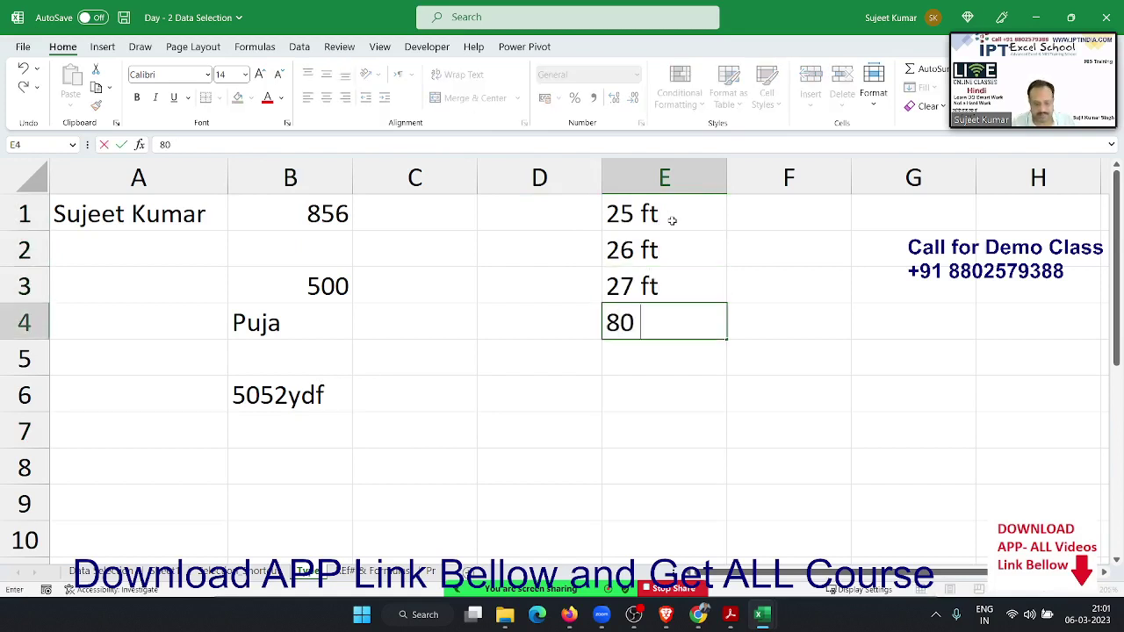
{"action": "type", "text": " ft"}
{"action": "key", "text": "Return"}
{"action": "type", "text": "90"}
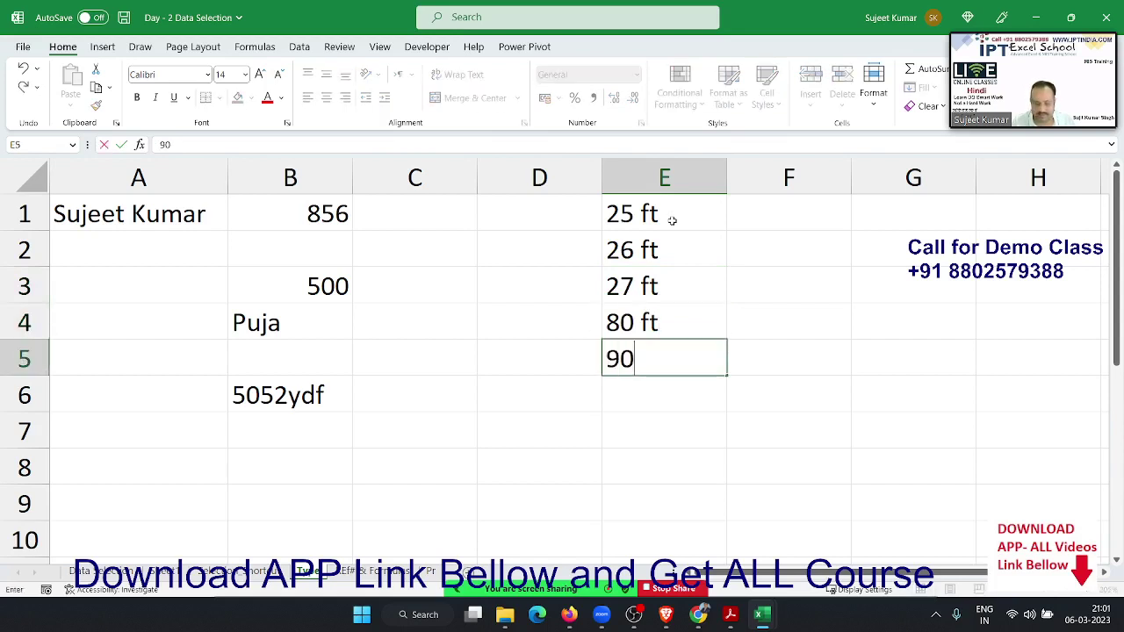
{"action": "type", "text": " ft"}
{"action": "key", "text": "Return"}
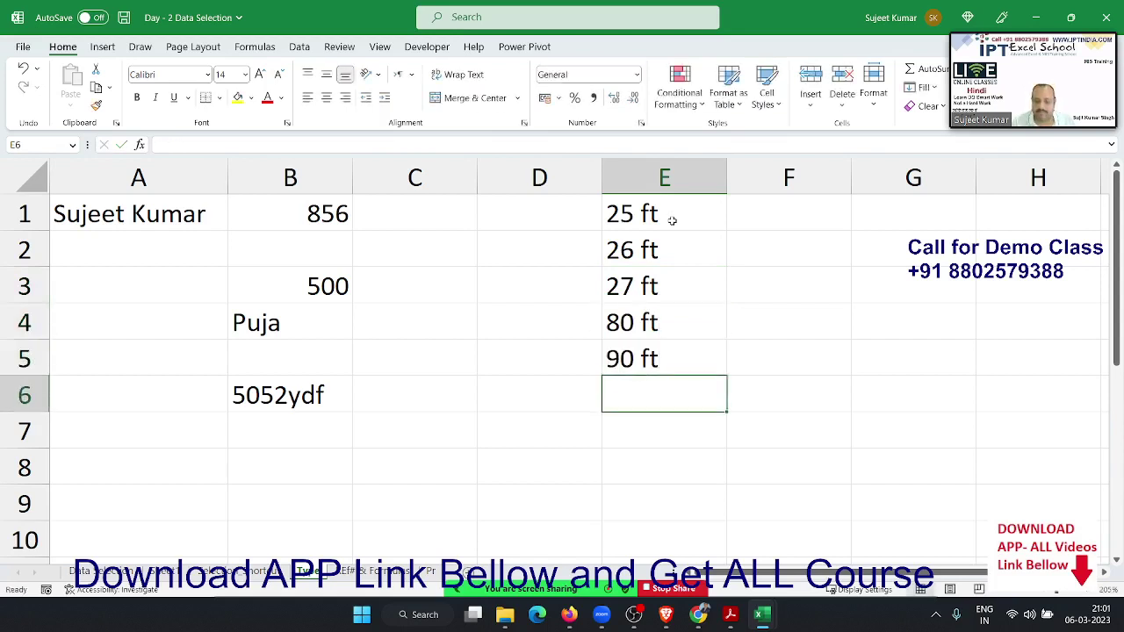
- Total E1:E5 with =SUM in E6, which shows 0
{"action": "type", "text": "=su"}
{"action": "key", "text": "Tab"}
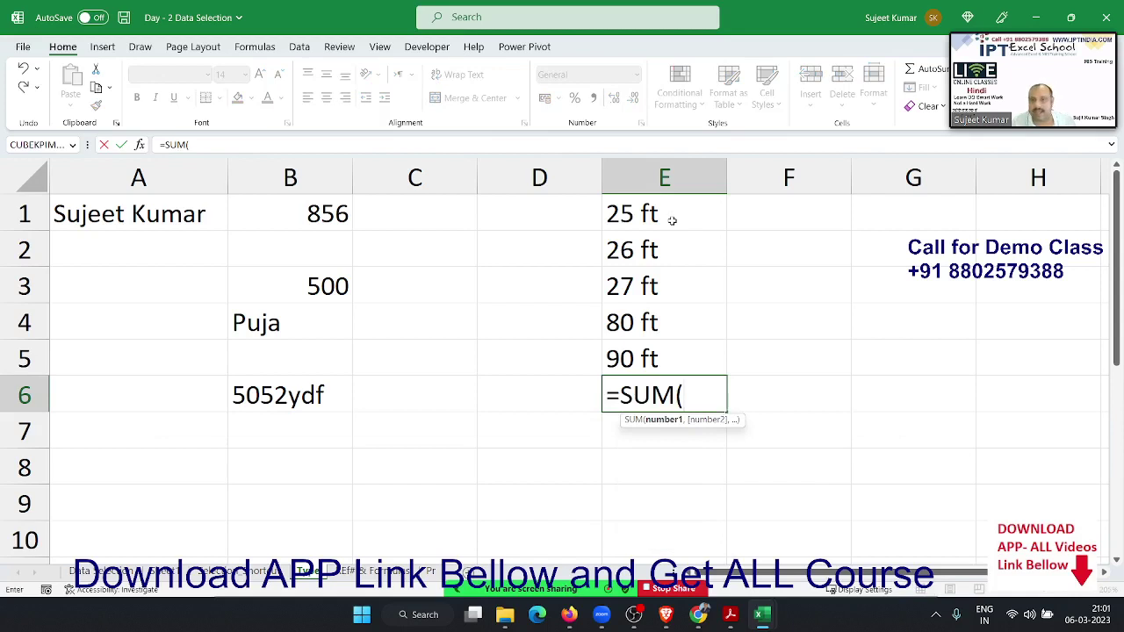
{"action": "key", "text": "Up"}
{"action": "key", "text": "shift+Up"}
{"action": "key", "text": "shift+Up"}
{"action": "key", "text": "shift+Up"}
{"action": "key", "text": "shift+Up"}
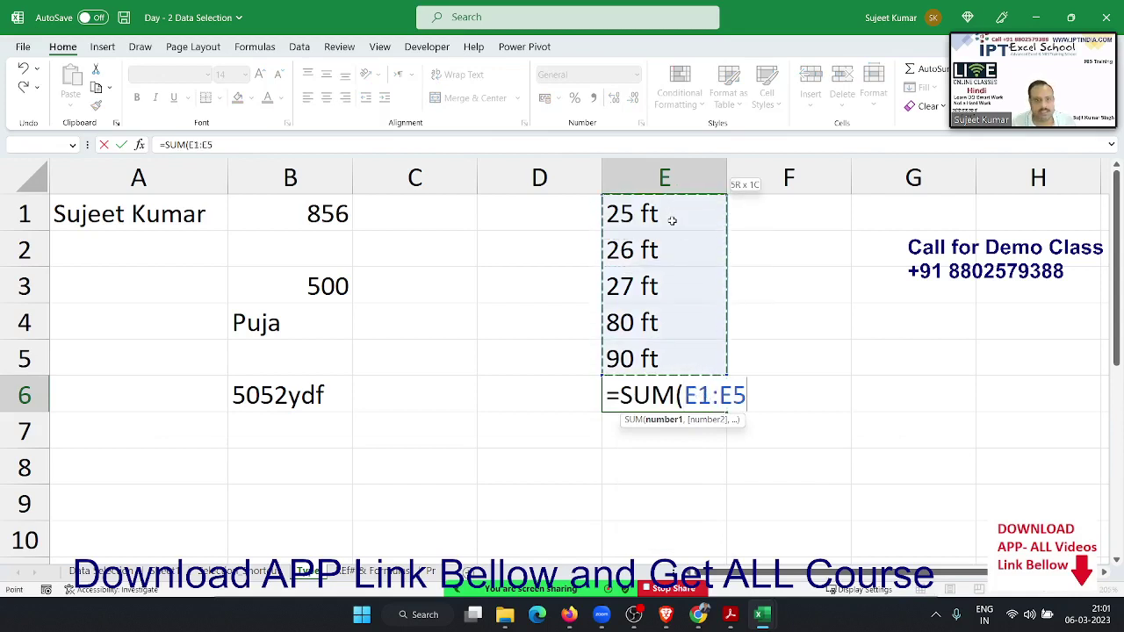
{"action": "key", "text": "Return"}
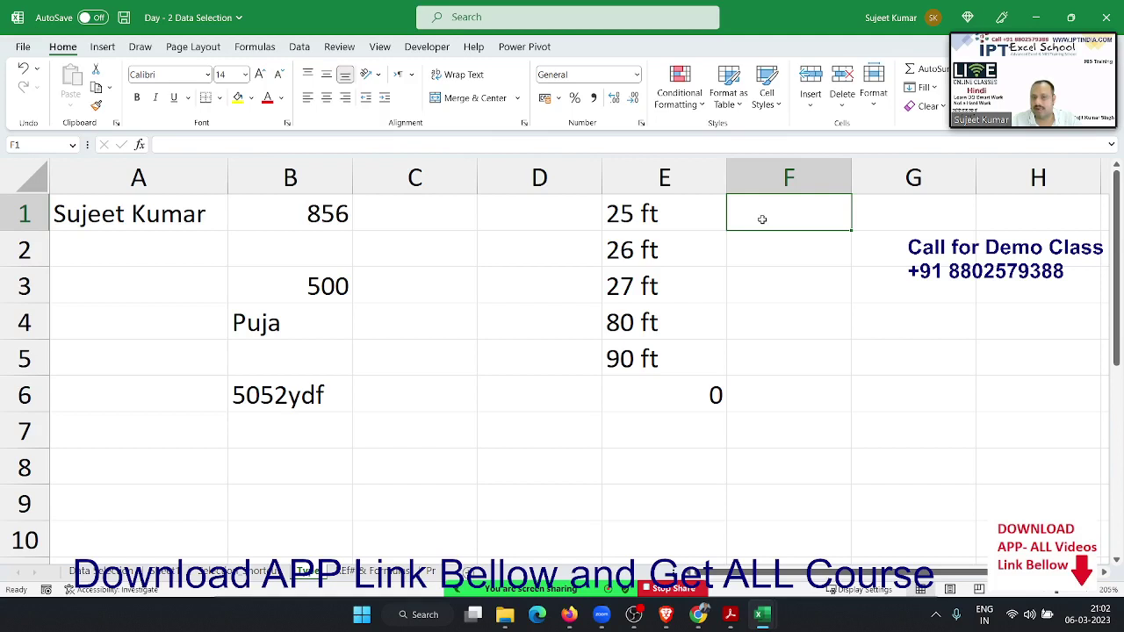
- Enter 25 and 26 in F1:F2, and correct F3 to 27
{"action": "type", "text": "25"}
{"action": "key", "text": "Return"}
{"action": "type", "text": "26"}
{"action": "key", "text": "Return"}
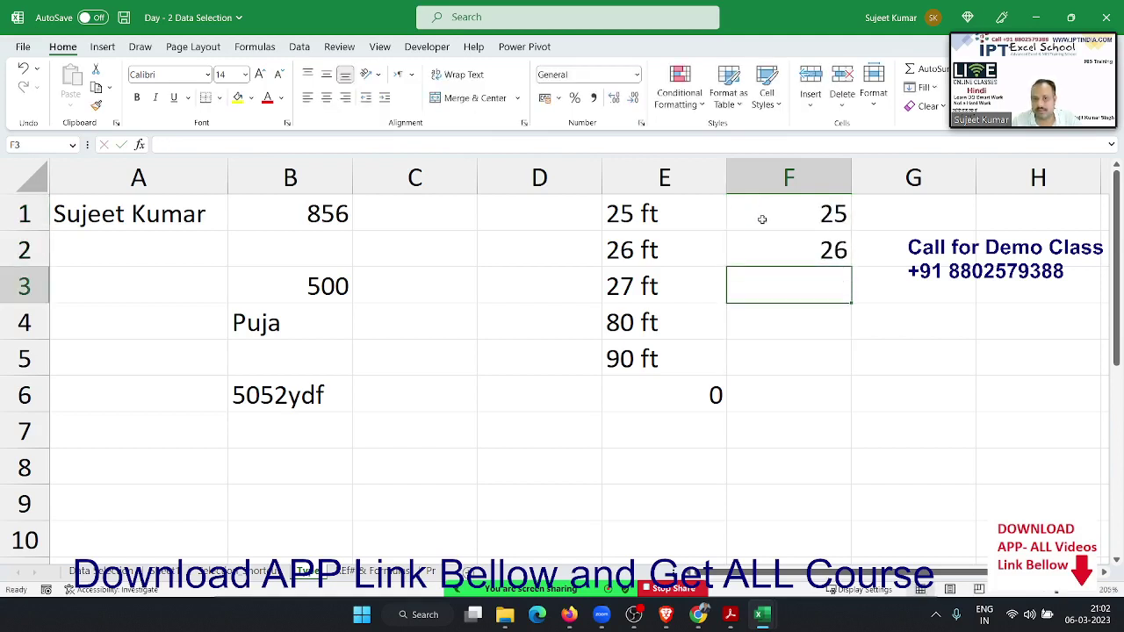
{"action": "type", "text": "80"}
{"action": "key", "text": "Return"}
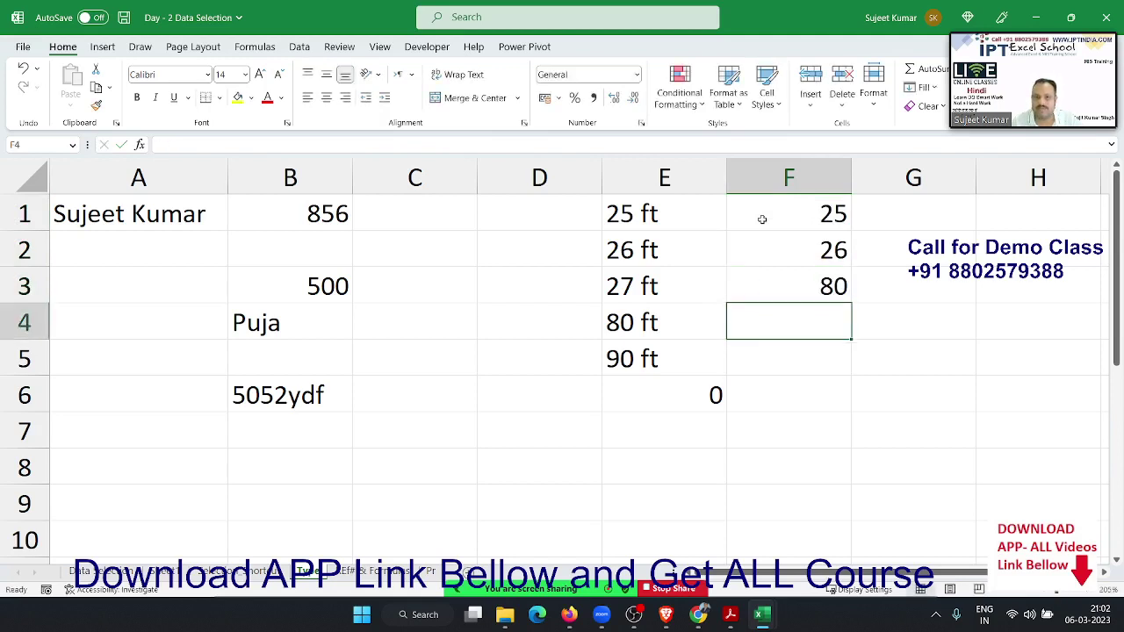
{"action": "key", "text": "Up"}
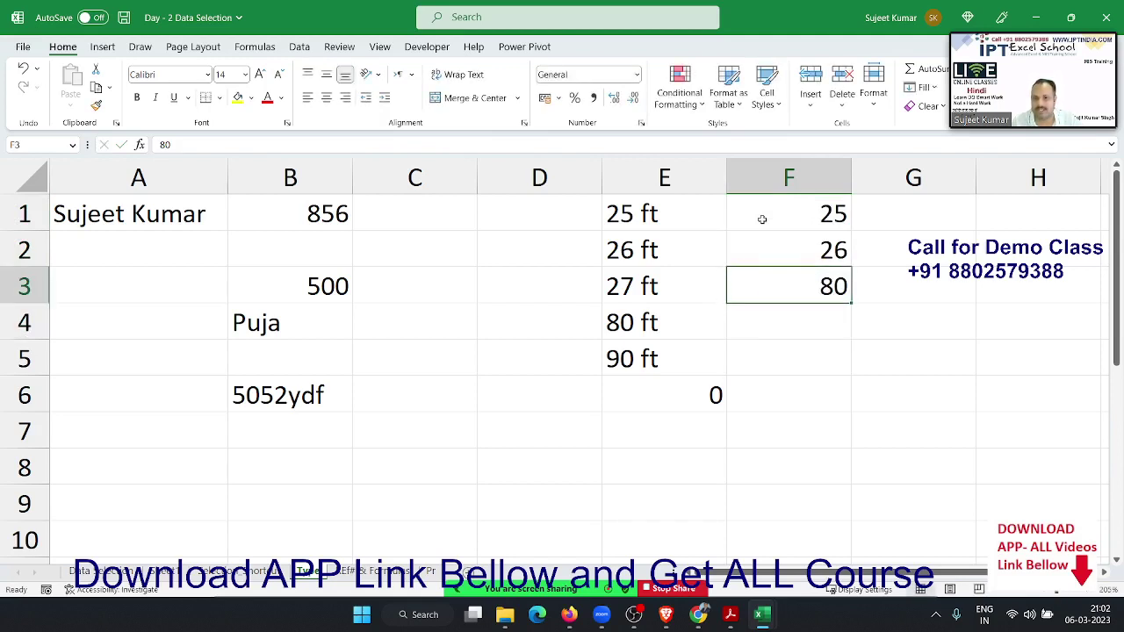
{"action": "type", "text": "27"}
{"action": "key", "text": "Return"}
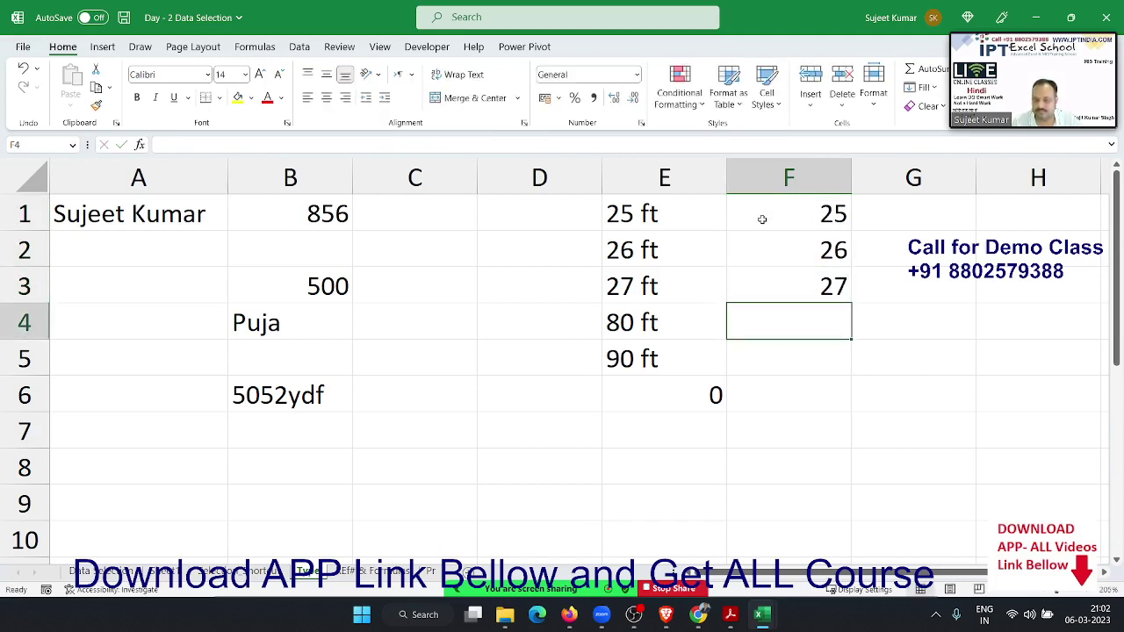
- Enter 80 in F4 and 90 in F5
{"action": "type", "text": "809"}
{"action": "key", "text": "BackSpace"}
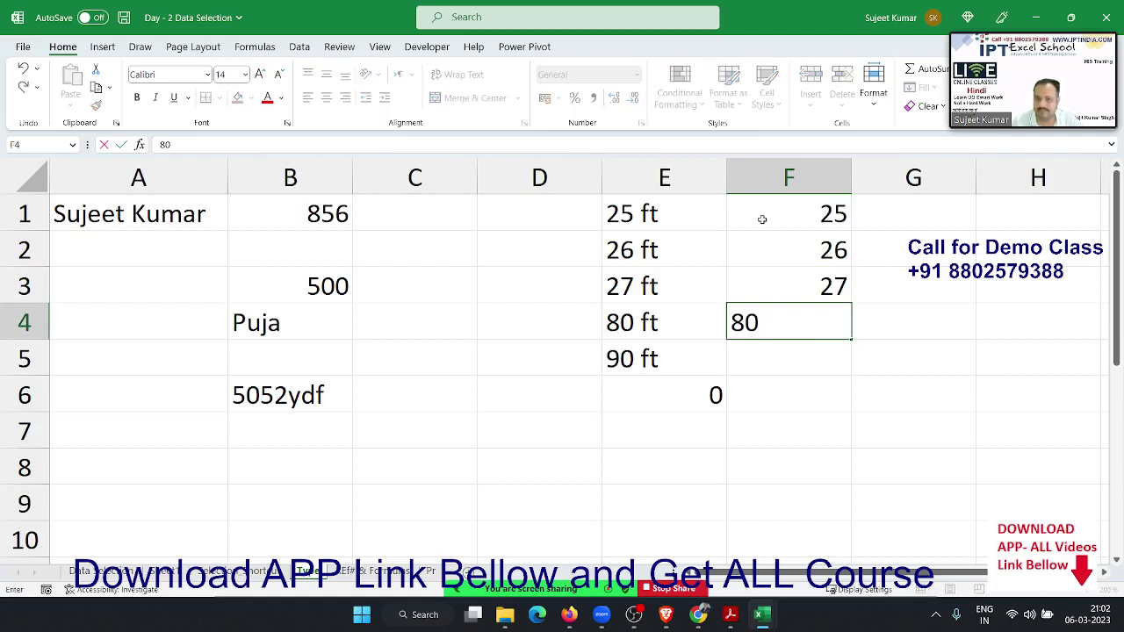
{"action": "key", "text": "Return"}
{"action": "type", "text": "9"}
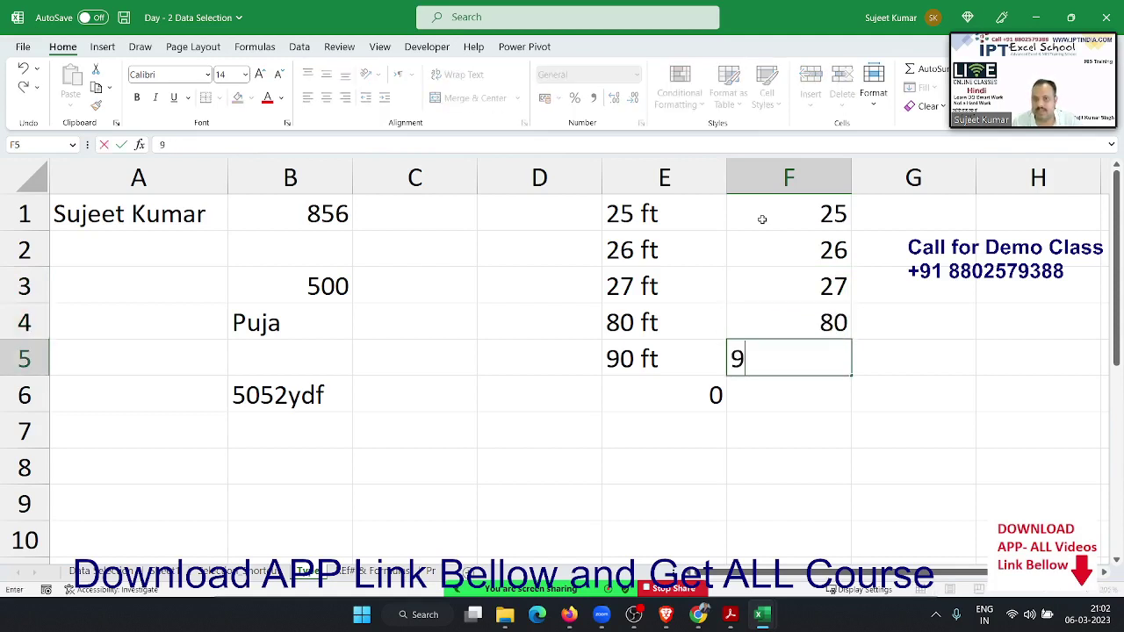
{"action": "type", "text": "0"}
{"action": "key", "text": "Return"}
{"action": "key", "text": "Up"}
{"action": "left_click", "coordinate": [762, 219]}
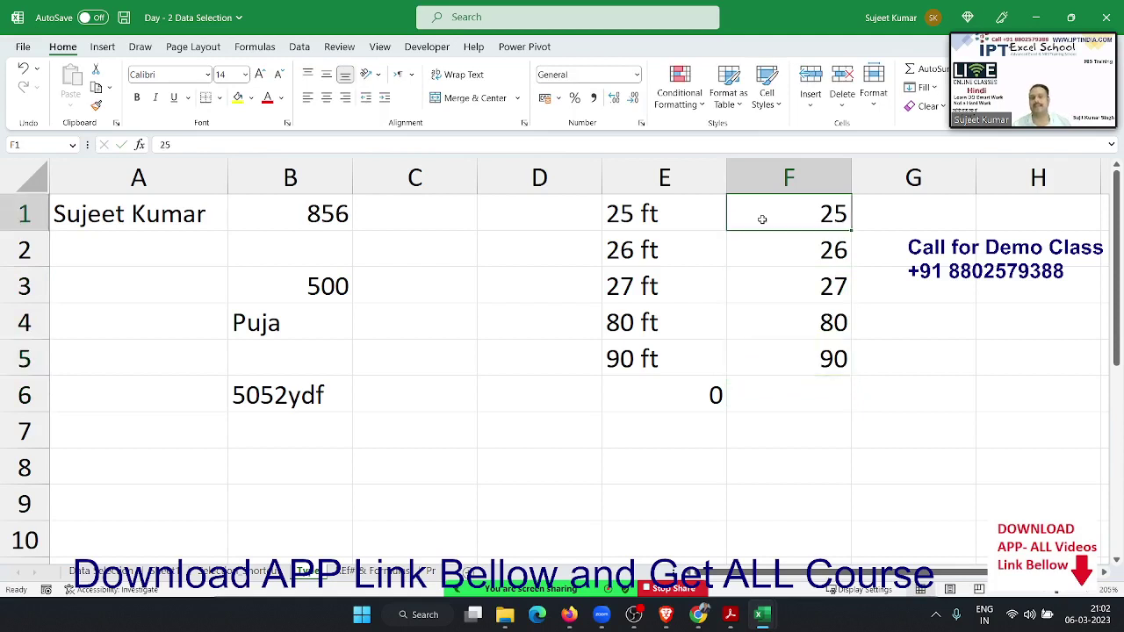
{"action": "key", "text": "ctrl+shift+Down"}
{"action": "key", "text": "Right"}
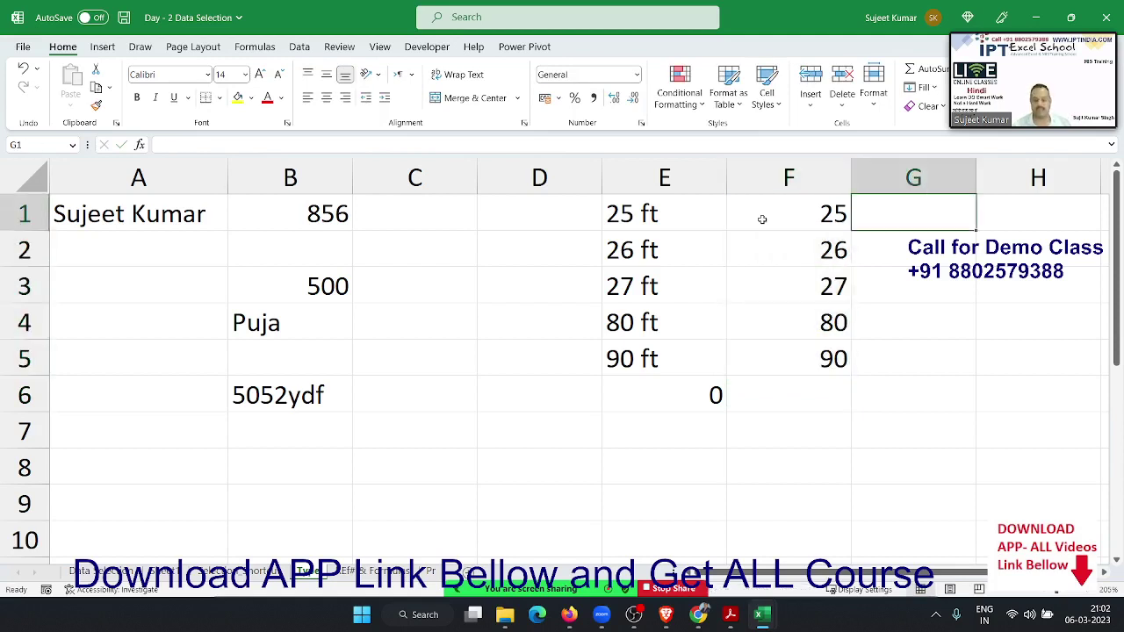
{"action": "type", "text": "ft"}
{"action": "key", "text": "Return"}
{"action": "key", "text": "Left"}
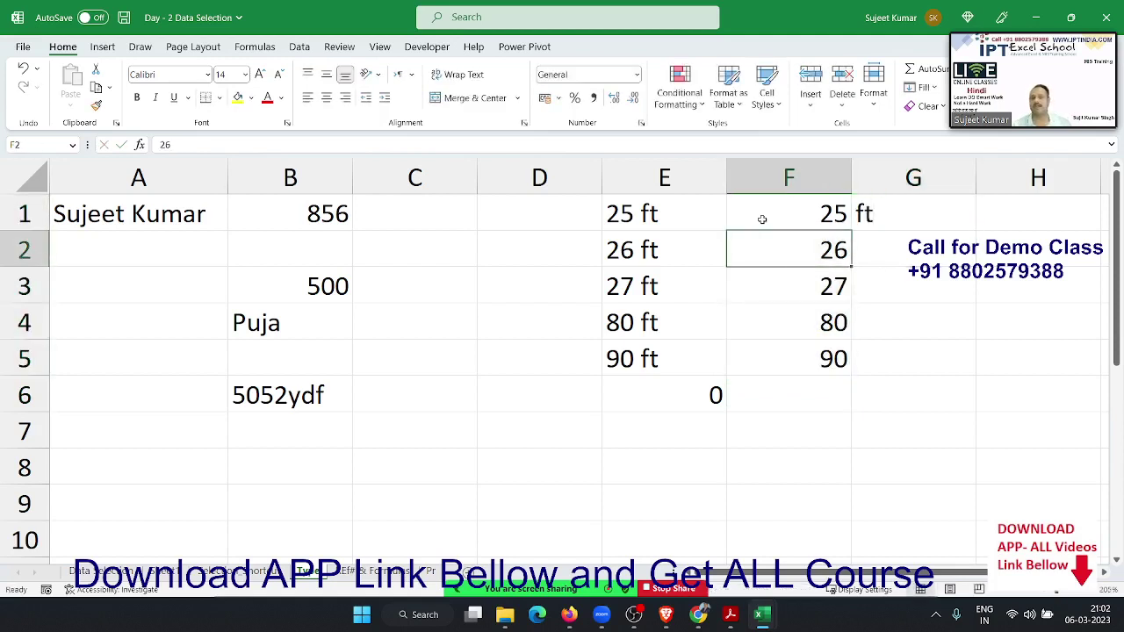
{"action": "key", "text": "ctrl+Right"}
{"action": "key", "text": "ctrl+Left"}
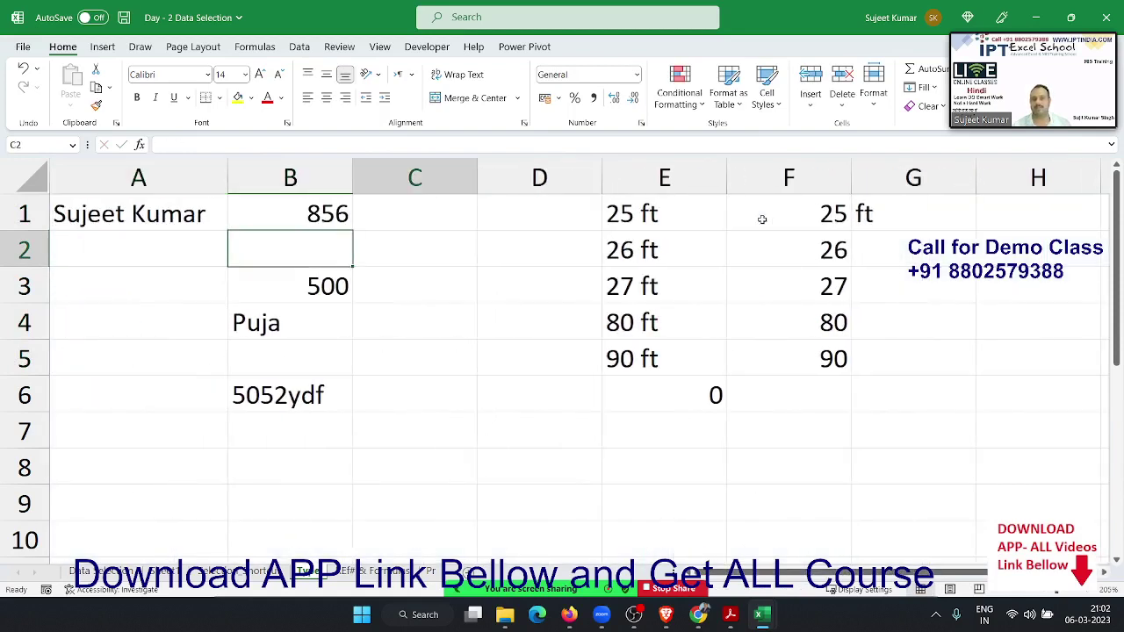
{"action": "key", "text": "Right"}
{"action": "key", "text": "Down"}
{"action": "key", "text": "Down"}
{"action": "key", "text": "Down"}
{"action": "key", "text": "ctrl+shift+Up"}
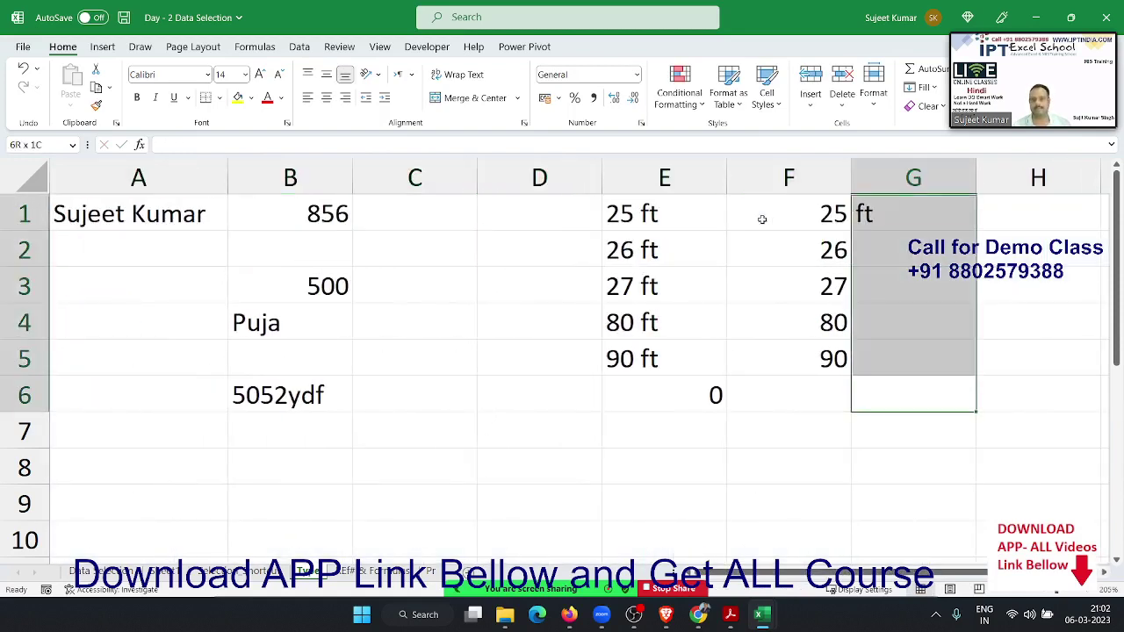
{"action": "key", "text": "shift+Down"}
{"action": "key", "text": "shift+Down"}
{"action": "key", "text": "shift+Down"}
{"action": "key", "text": "ctrl+shift+Up"}
{"action": "key", "text": "ctrl+e"}
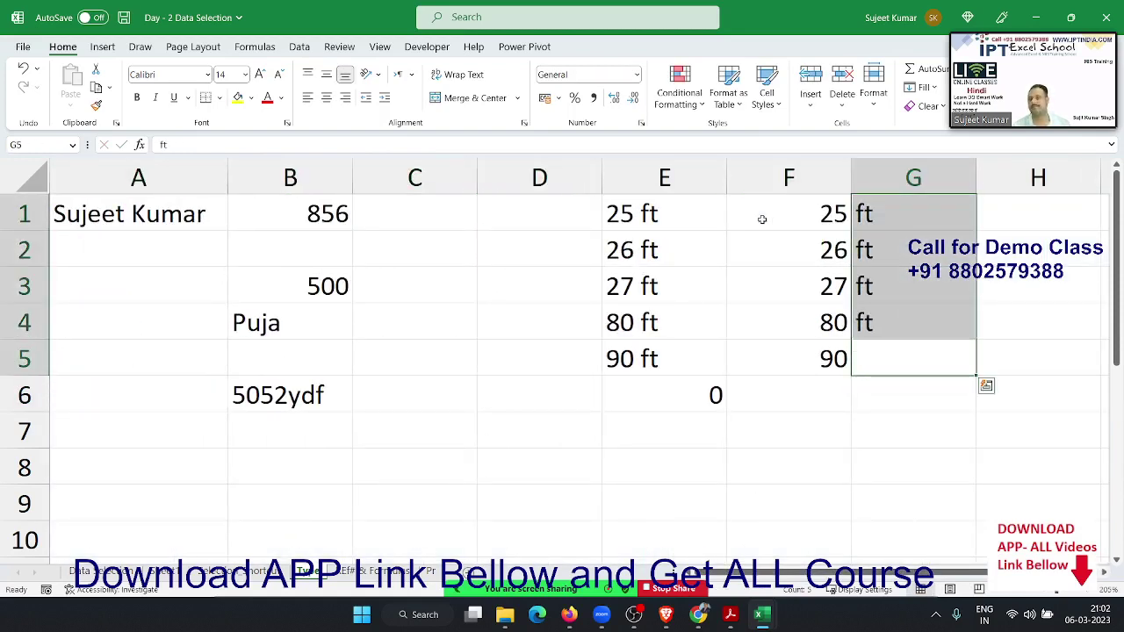
{"action": "key", "text": "Down"}
{"action": "key", "text": "Down"}
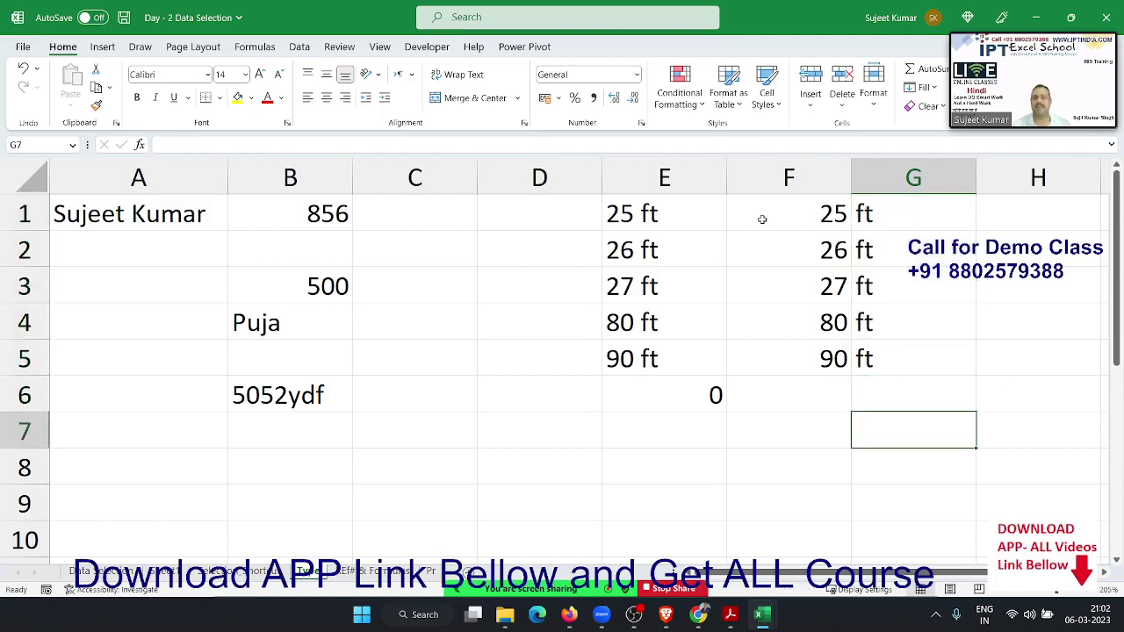
{"action": "key", "text": "Left"}
{"action": "key", "text": "Up"}
{"action": "key", "text": "Up"}
{"action": "key", "text": "ctrl+shift+Up"}
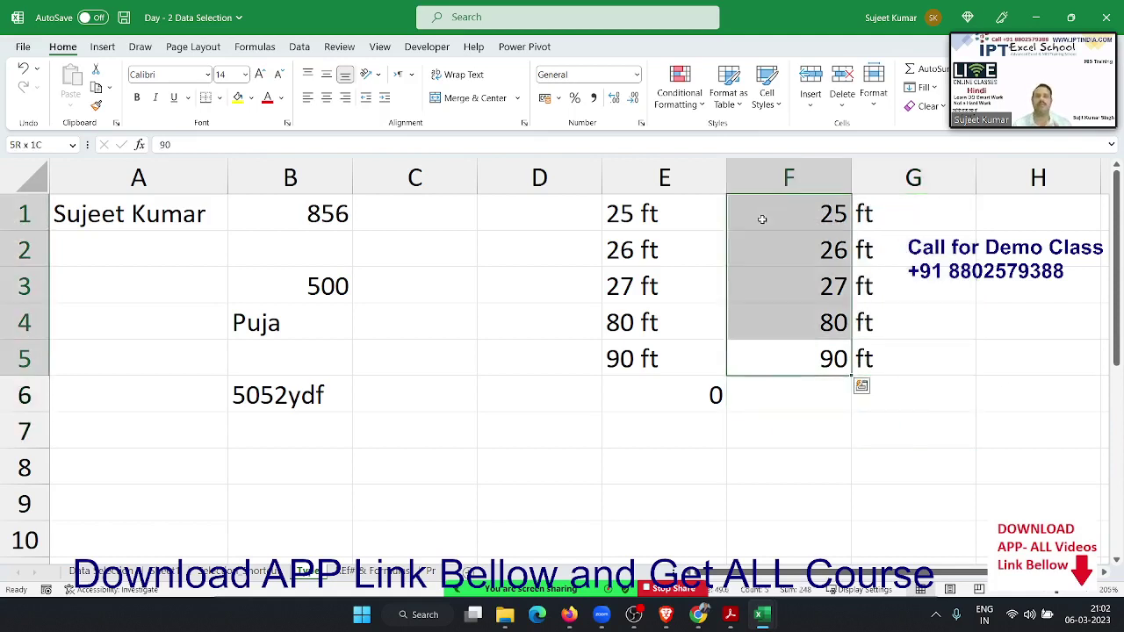
{"action": "key", "text": "Right"}
{"action": "key", "text": "ctrl+shift+Up"}
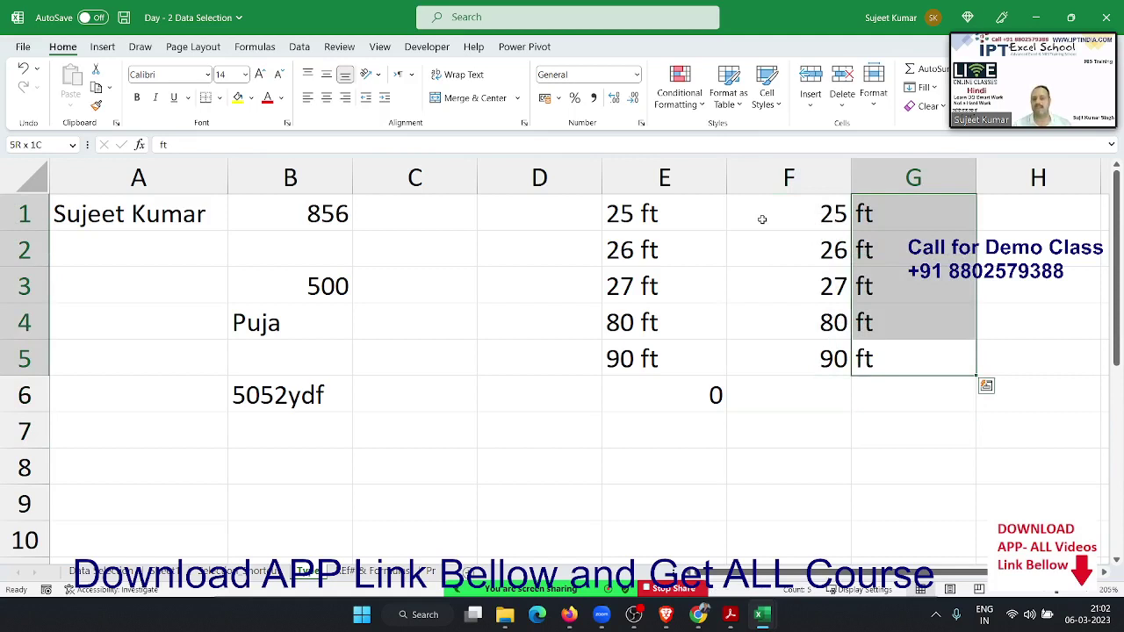
{"action": "key", "text": "Delete"}
{"action": "key", "text": "Left"}
{"action": "key", "text": "ctrl+shift+Up"}
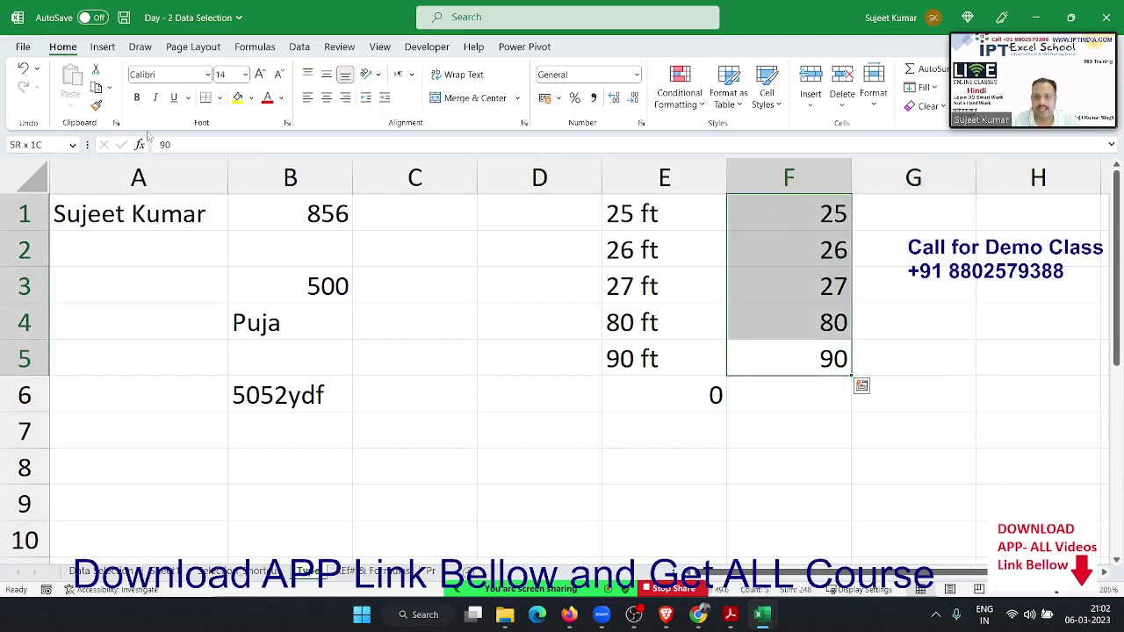
- Apply the custom number format 0 "ft" to F1:F5 so they display 25 ft to 90 ft
{"action": "left_click", "coordinate": [642, 123]}
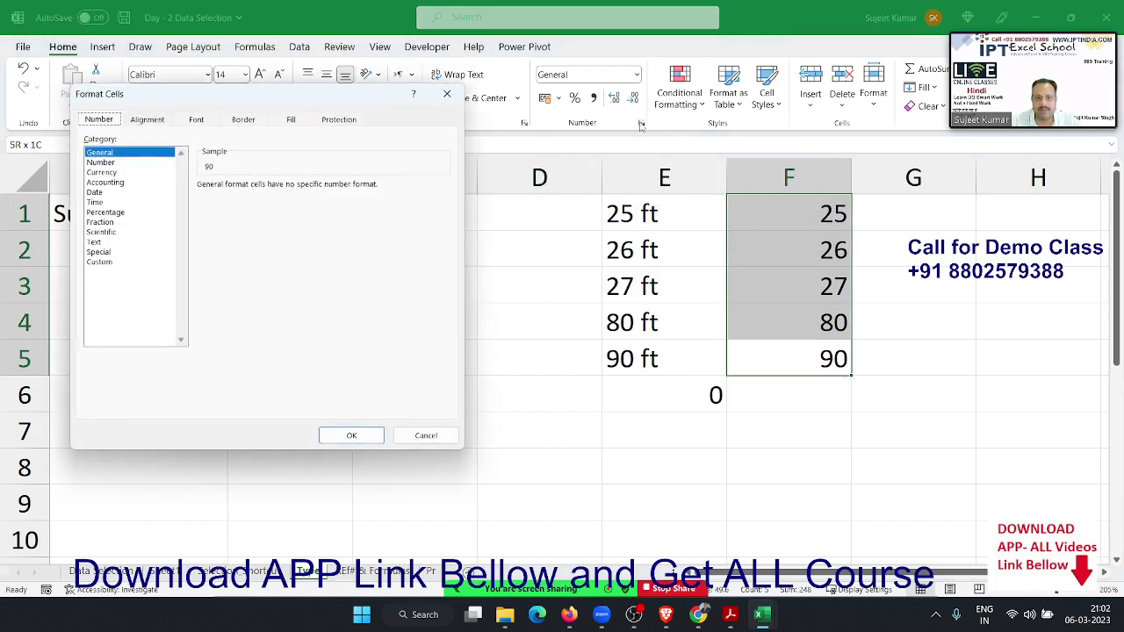
{"action": "left_click", "coordinate": [106, 262]}
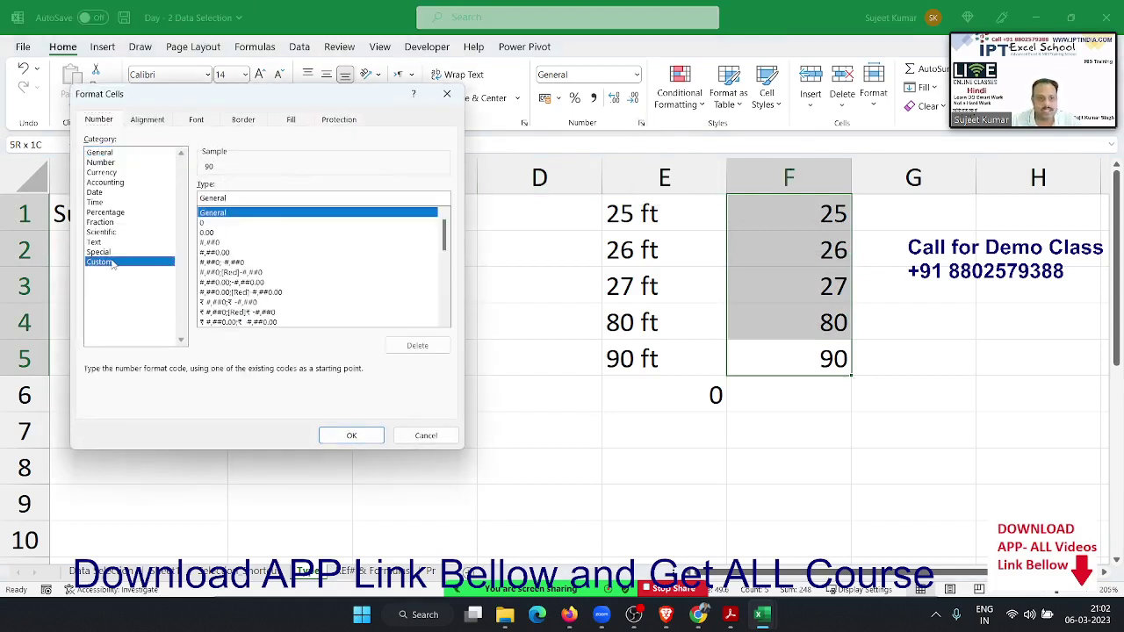
{"action": "double_click", "coordinate": [229, 198]}
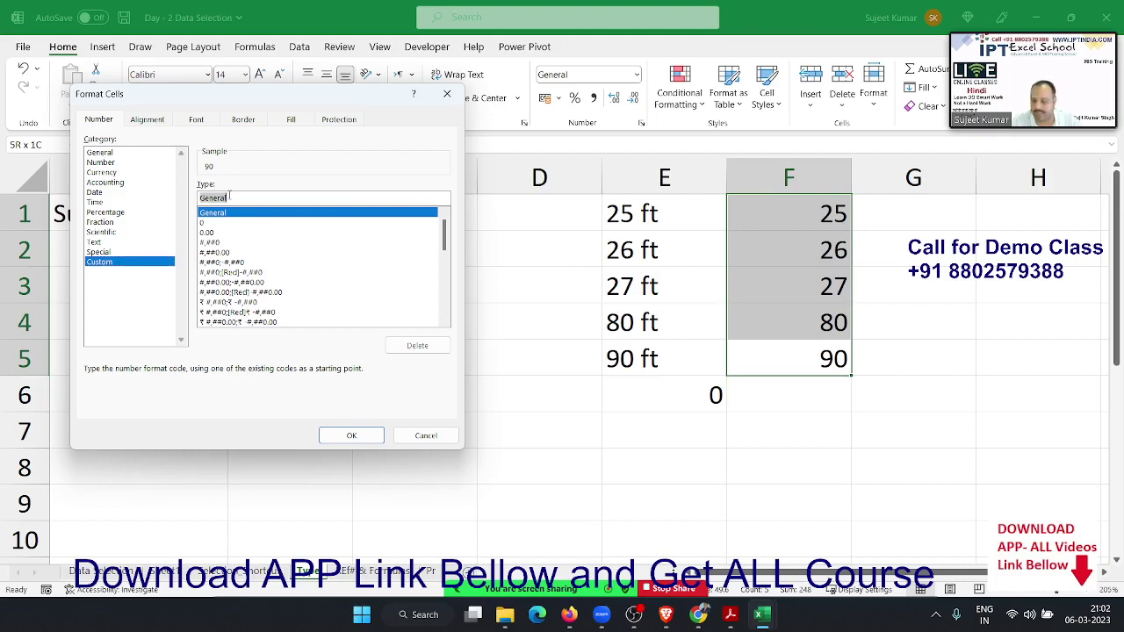
{"action": "type", "text": "0 \"ft"}
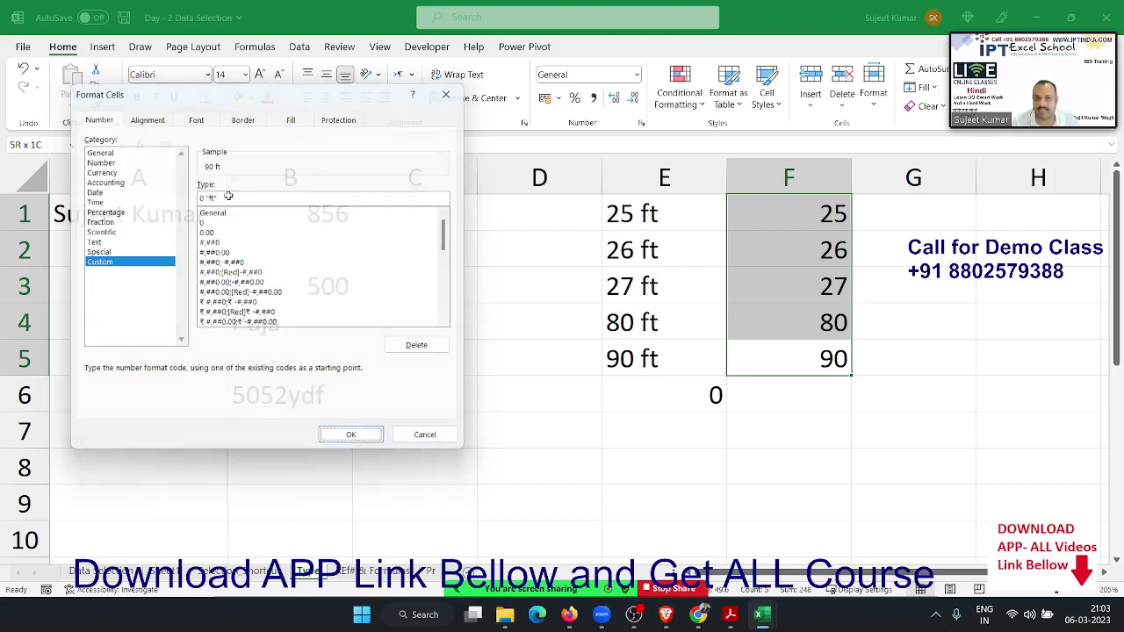
{"action": "key", "text": "Return"}
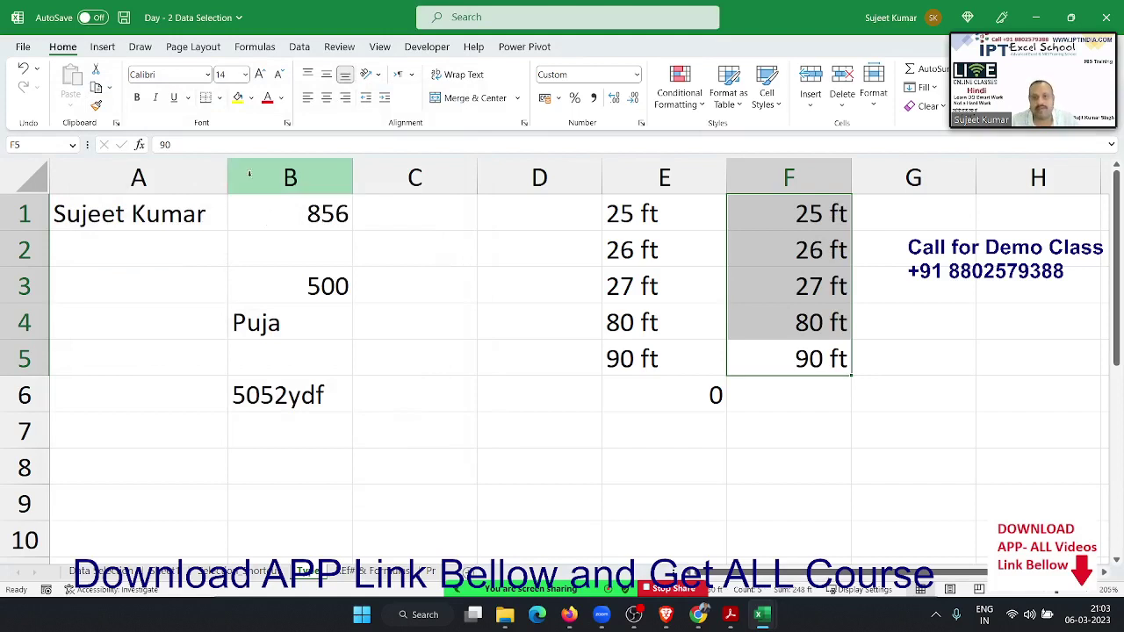
- Confirm F1 still holds plain 25, then enter =SUM(F1:F5) in F6 showing 248 ft
{"action": "left_click", "coordinate": [862, 322]}
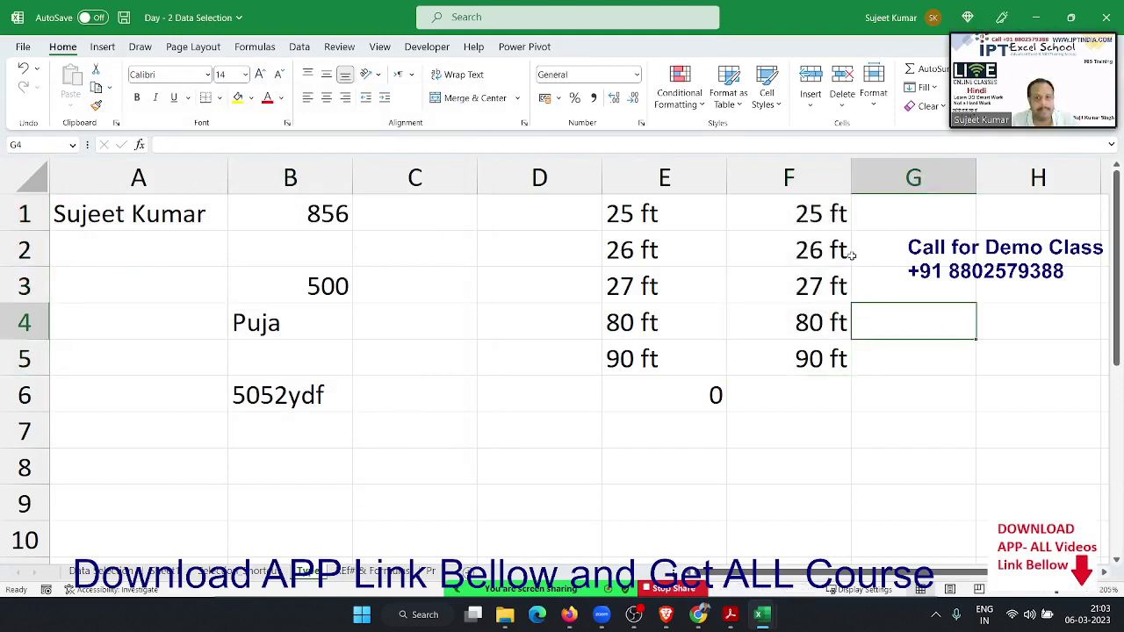
{"action": "double_click", "coordinate": [824, 218]}
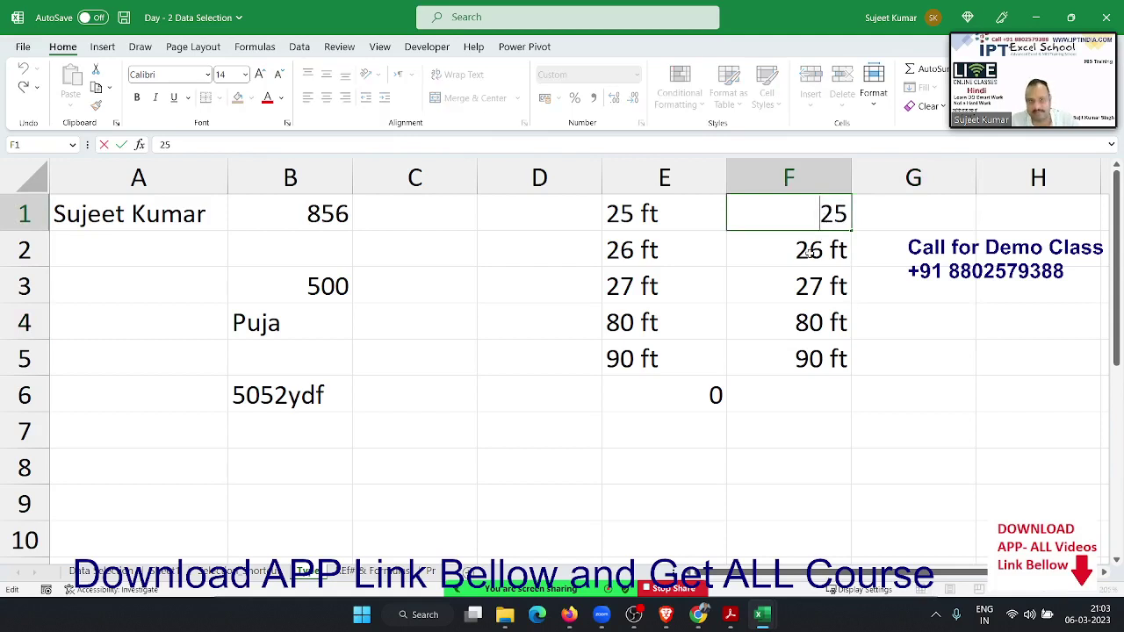
{"action": "key", "text": "Escape"}
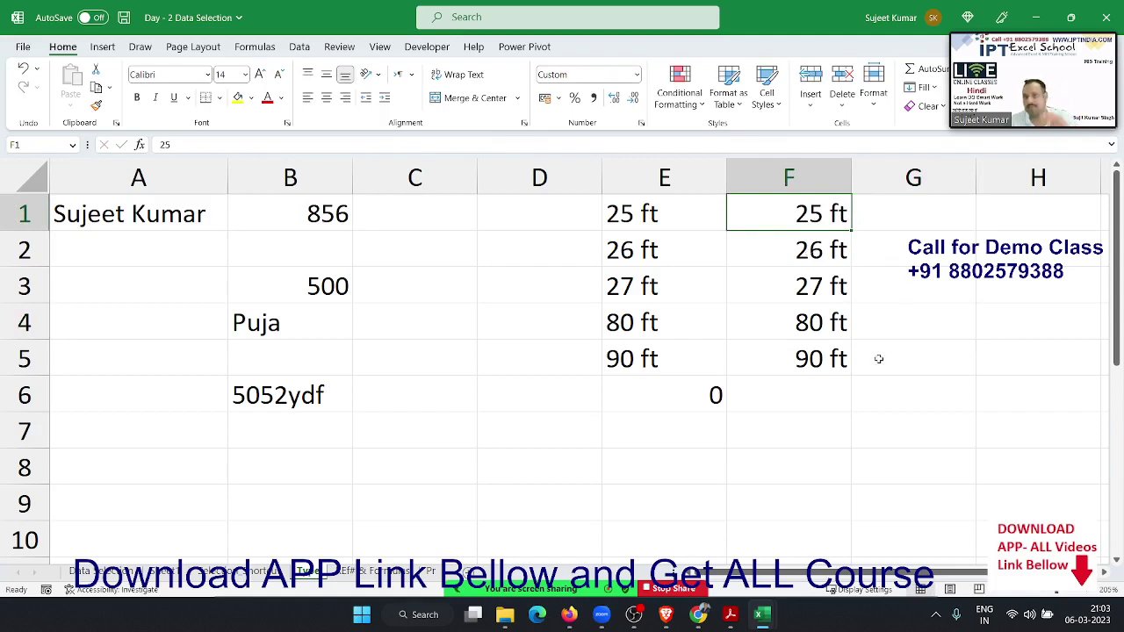
{"action": "double_click", "coordinate": [826, 379]}
{"action": "type", "text": "=su"}
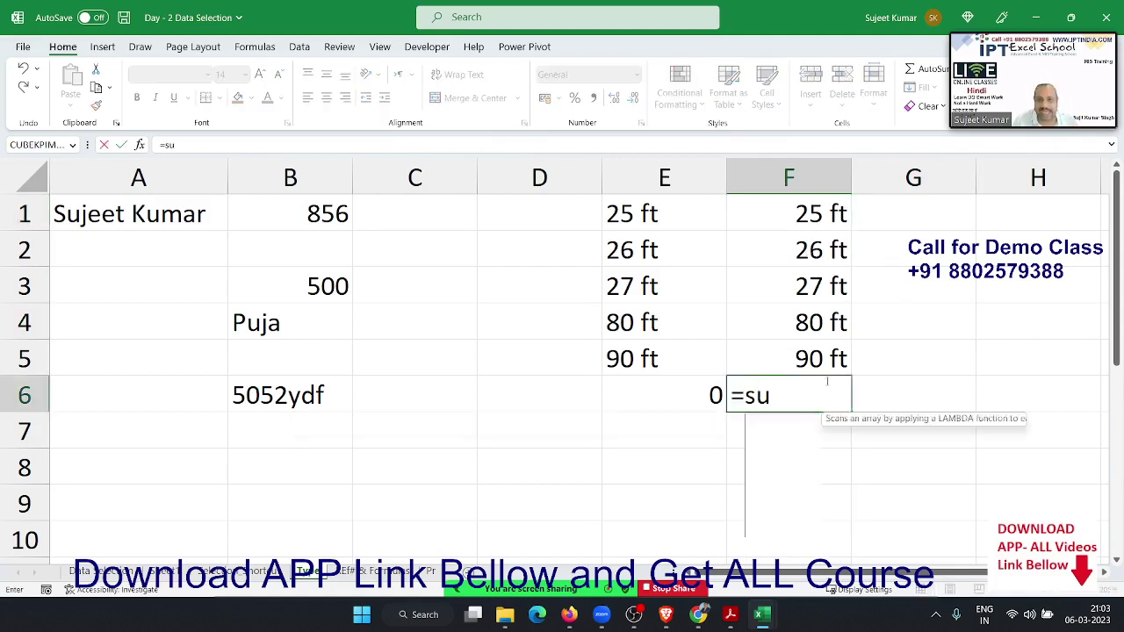
{"action": "type", "text": "m("}
{"action": "key", "text": "Up"}
{"action": "key", "text": "shift+Up"}
{"action": "key", "text": "shift+Up"}
{"action": "key", "text": "shift+Up"}
{"action": "key", "text": "shift+Up"}
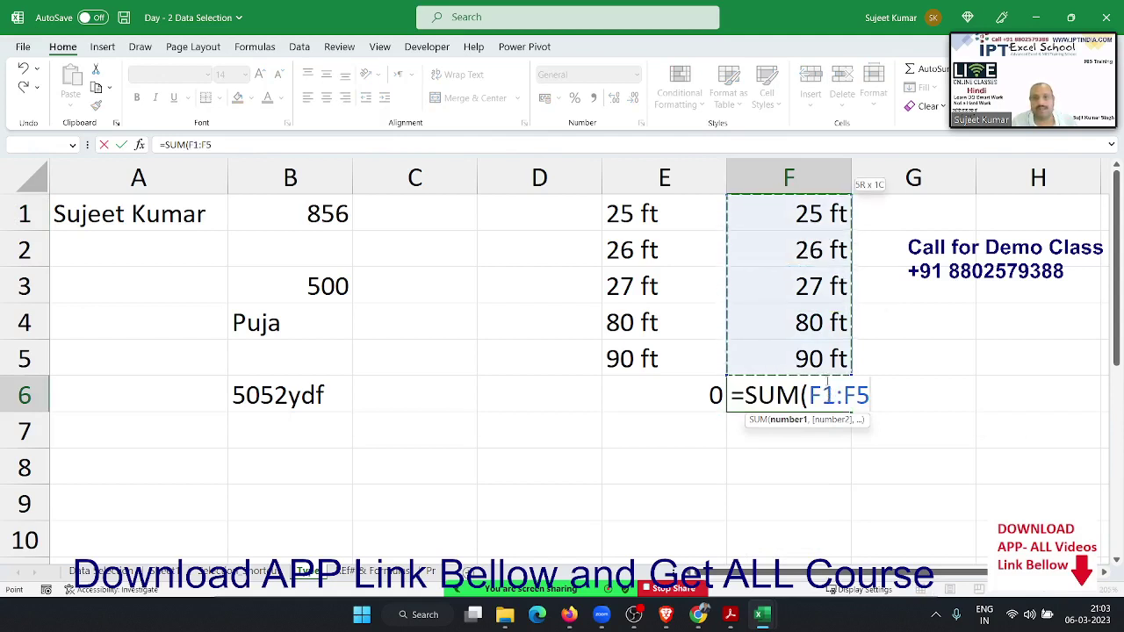
{"action": "key", "text": "Return"}
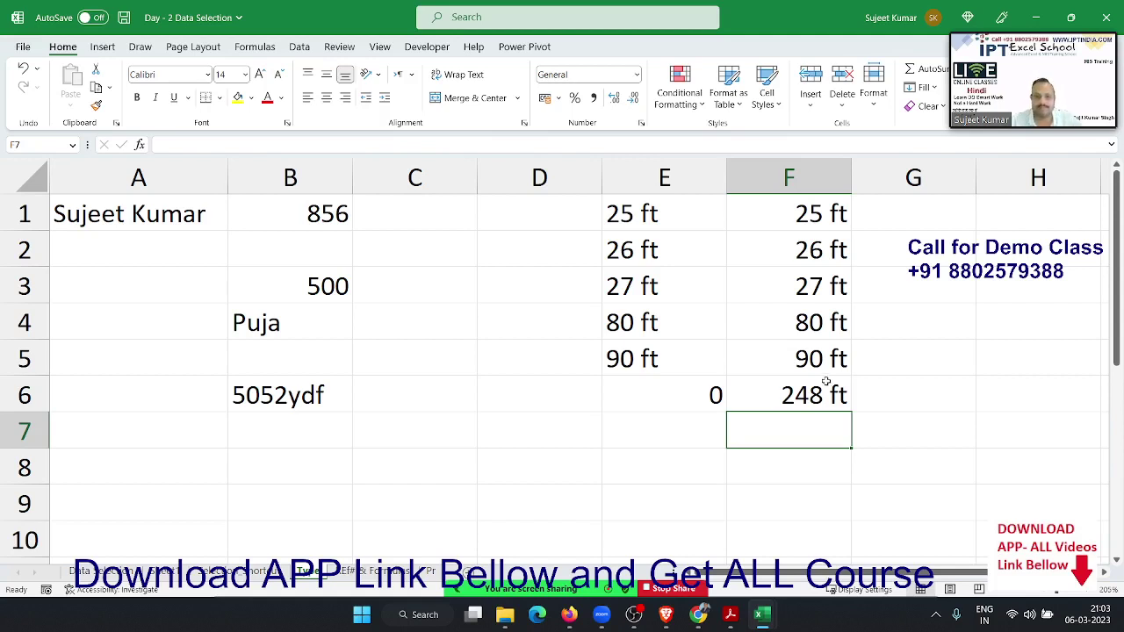
- Enter 6/3 in B8 so it is stored as the date 06-Mar
{"action": "left_click", "coordinate": [292, 459]}
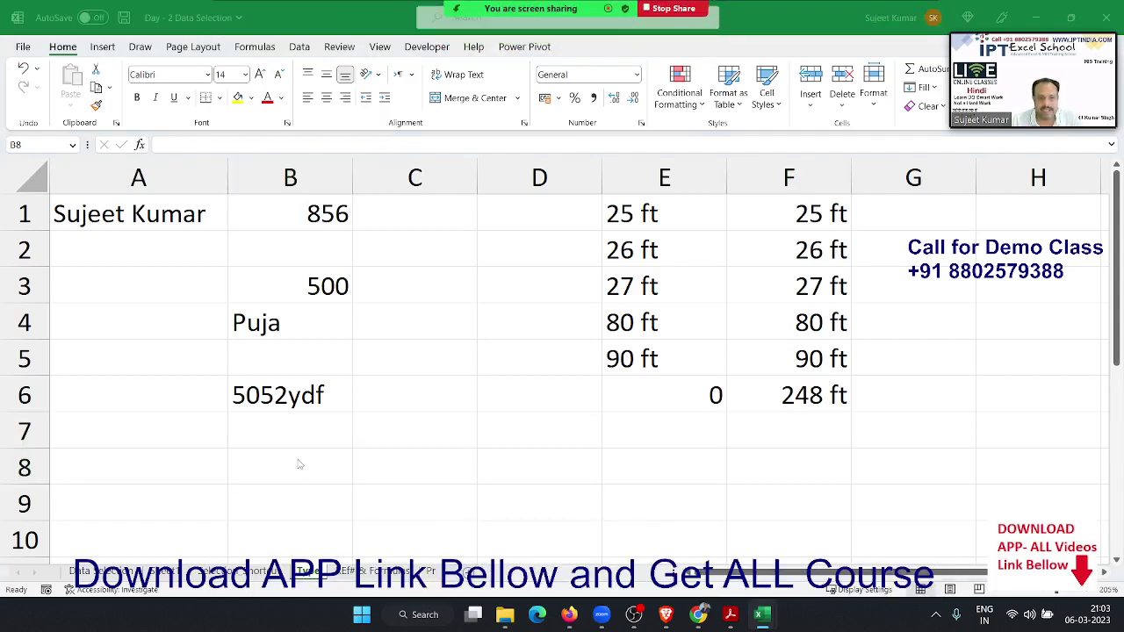
{"action": "scroll", "coordinate": [281, 444], "scroll_direction": "down", "scroll_amount": 1}
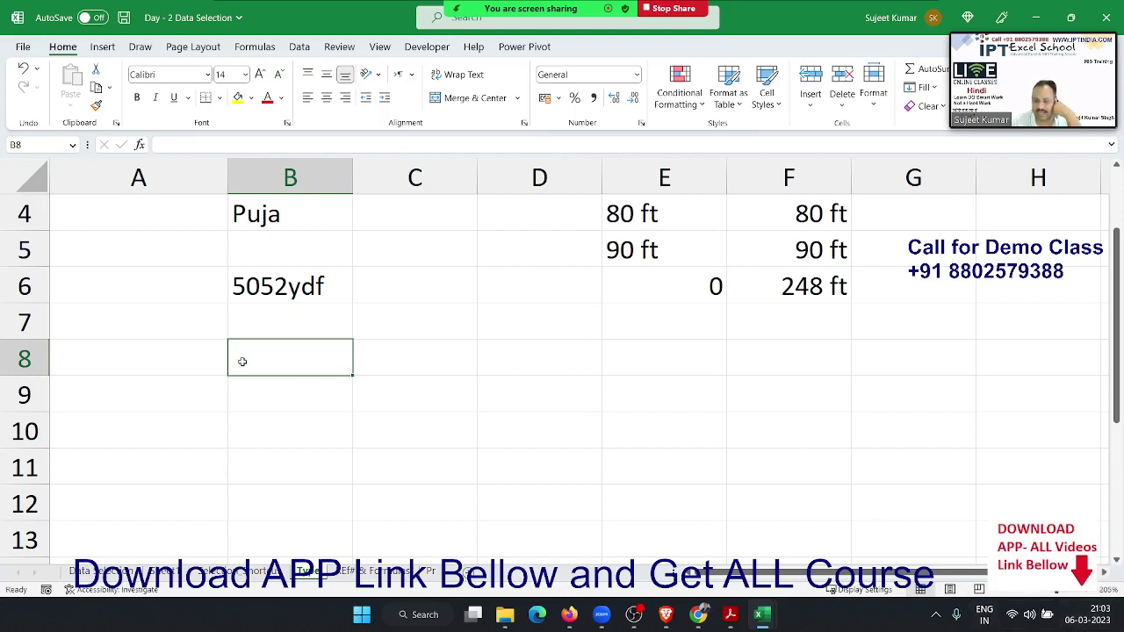
{"action": "type", "text": "6/3"}
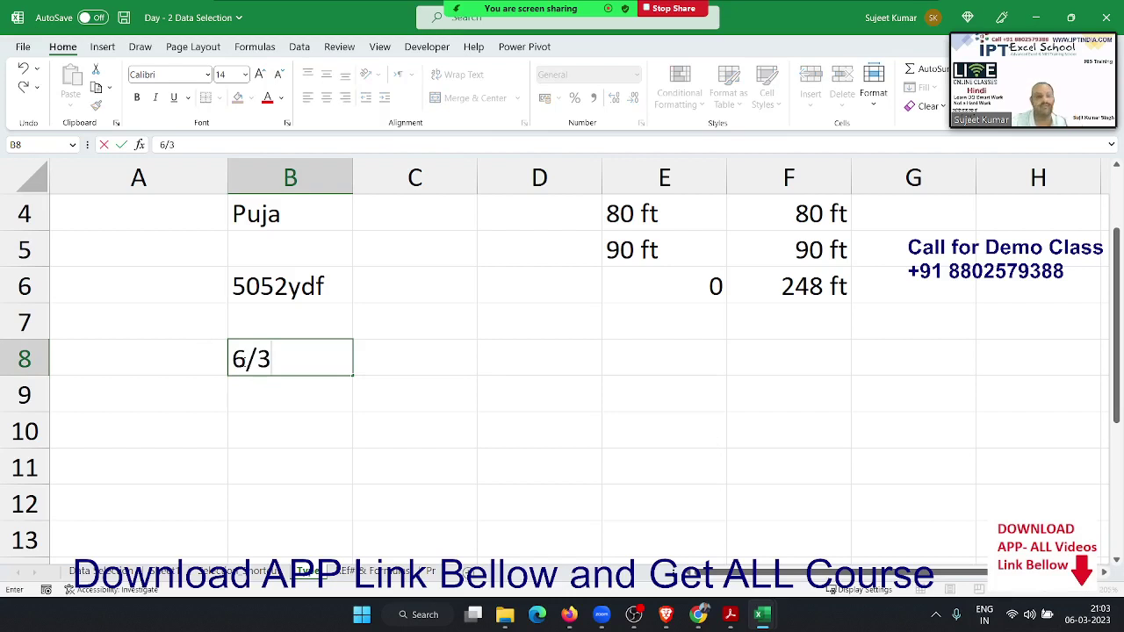
{"action": "key", "text": "Return"}
{"action": "left_click", "coordinate": [242, 361]}
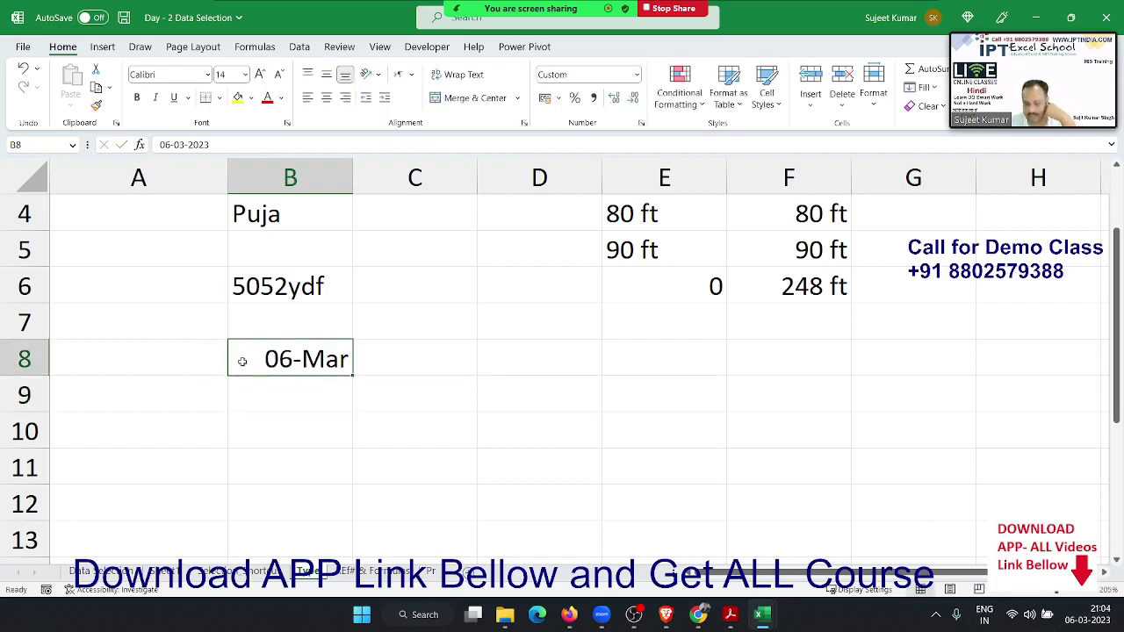
- Enter 6-Mar in C8 after discarding a 3/6 attempt, so it displays 06-Mar
{"action": "key", "text": "Right"}
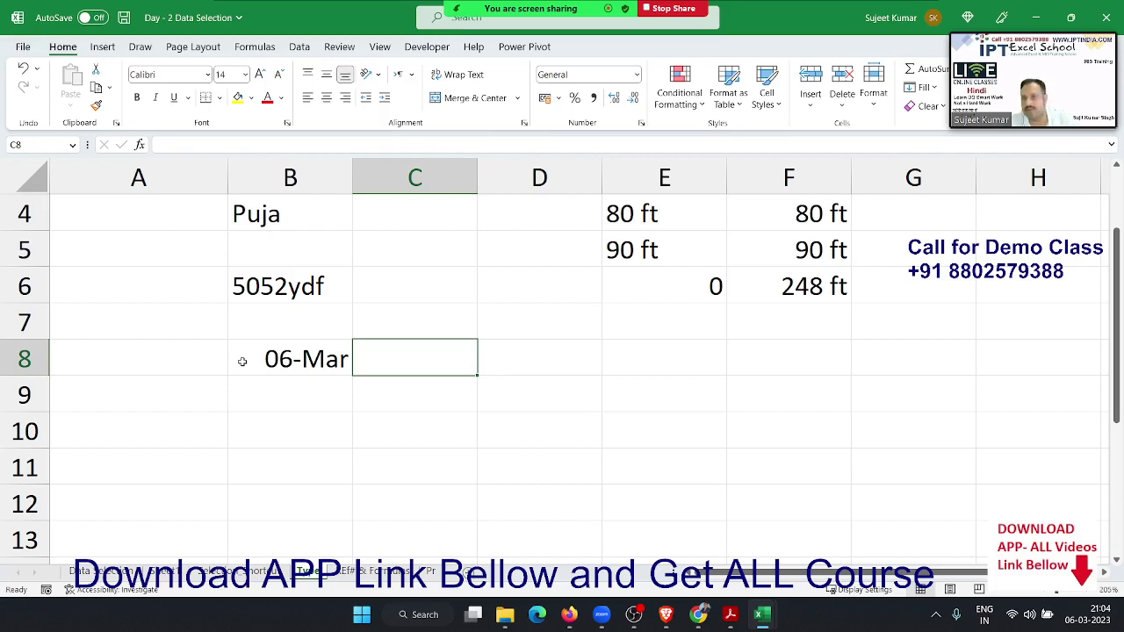
{"action": "type", "text": "6/"}
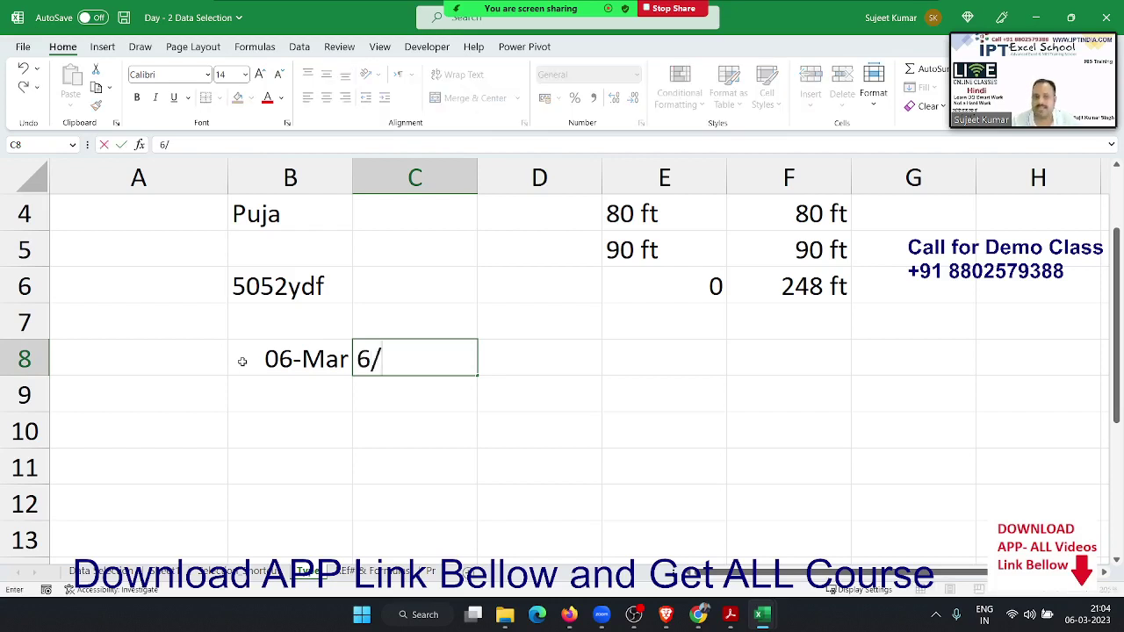
{"action": "key", "text": "BackSpace"}
{"action": "key", "text": "BackSpace"}
{"action": "type", "text": "3"}
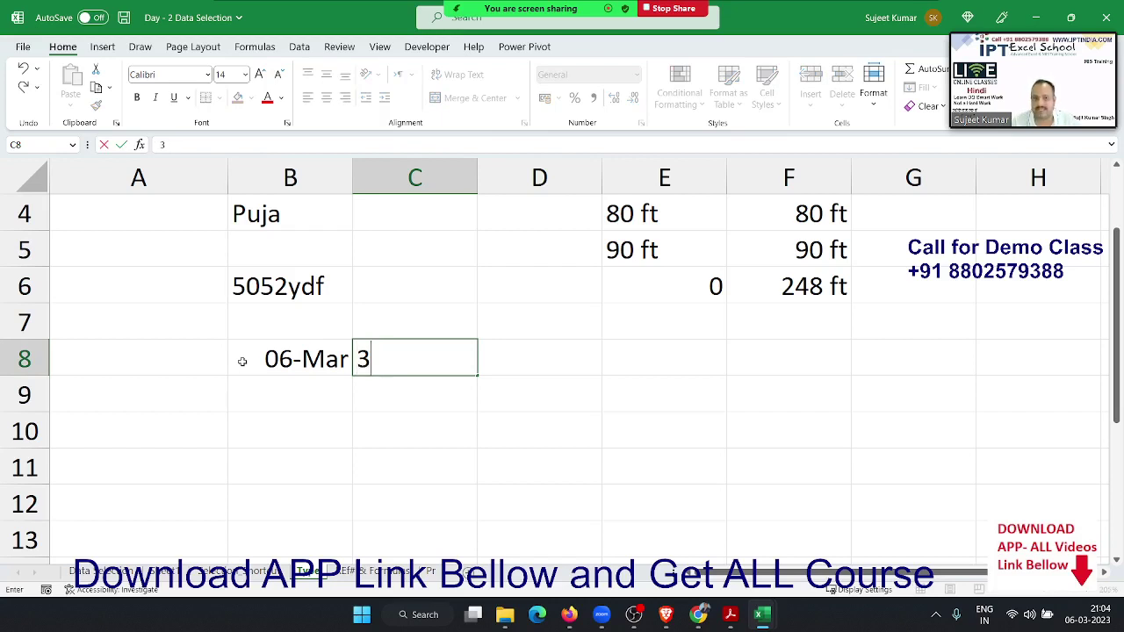
{"action": "type", "text": "/6"}
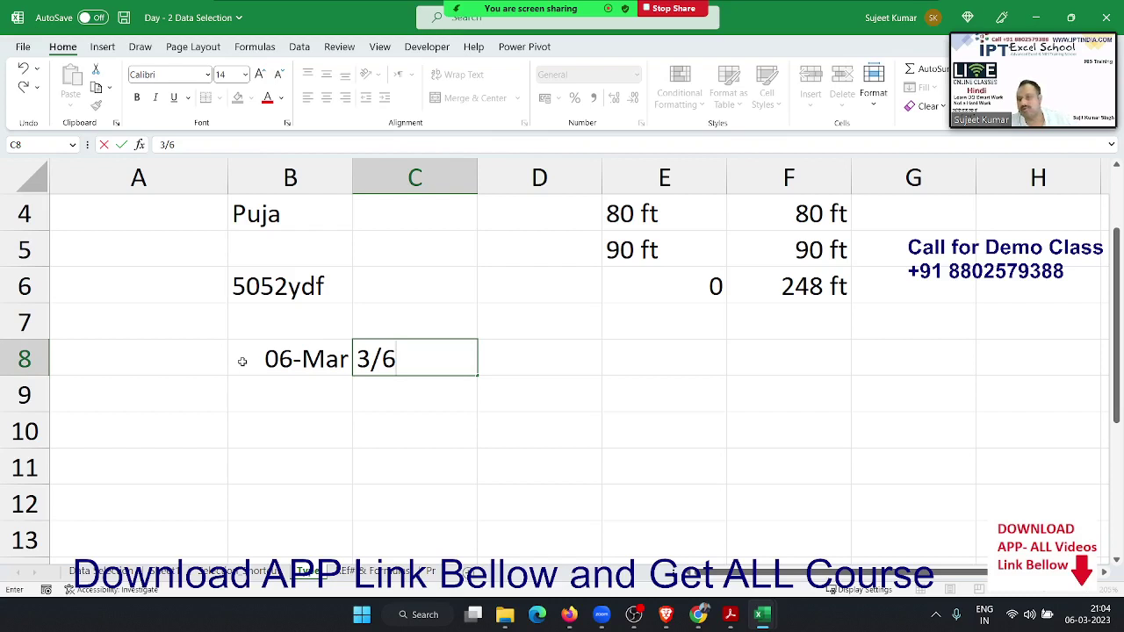
{"action": "key", "text": "Escape"}
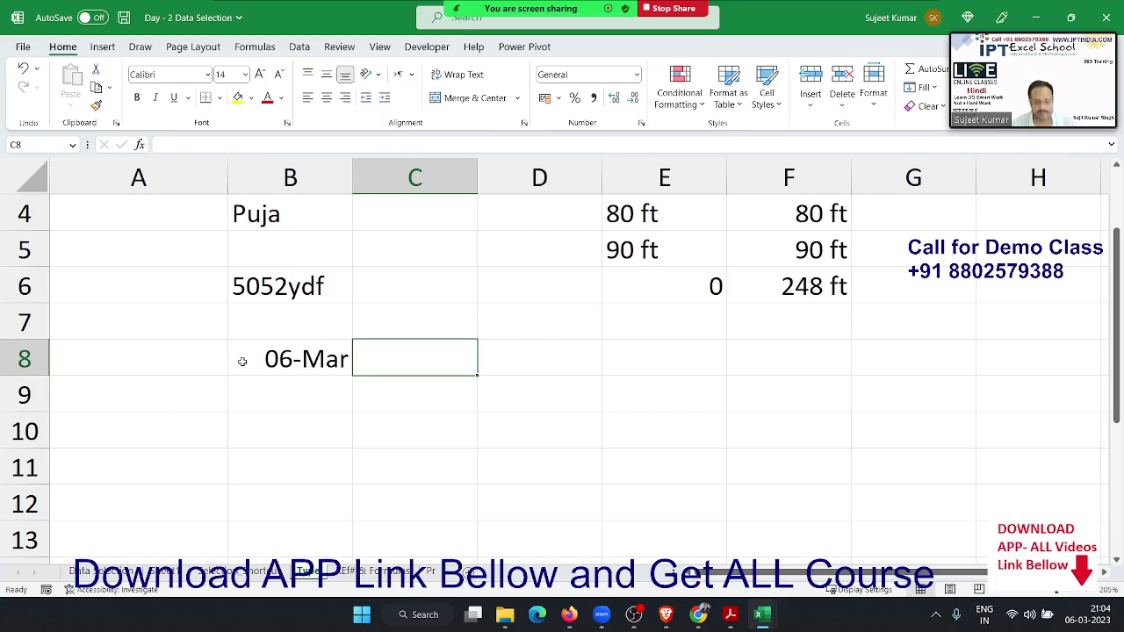
{"action": "type", "text": "6-M"}
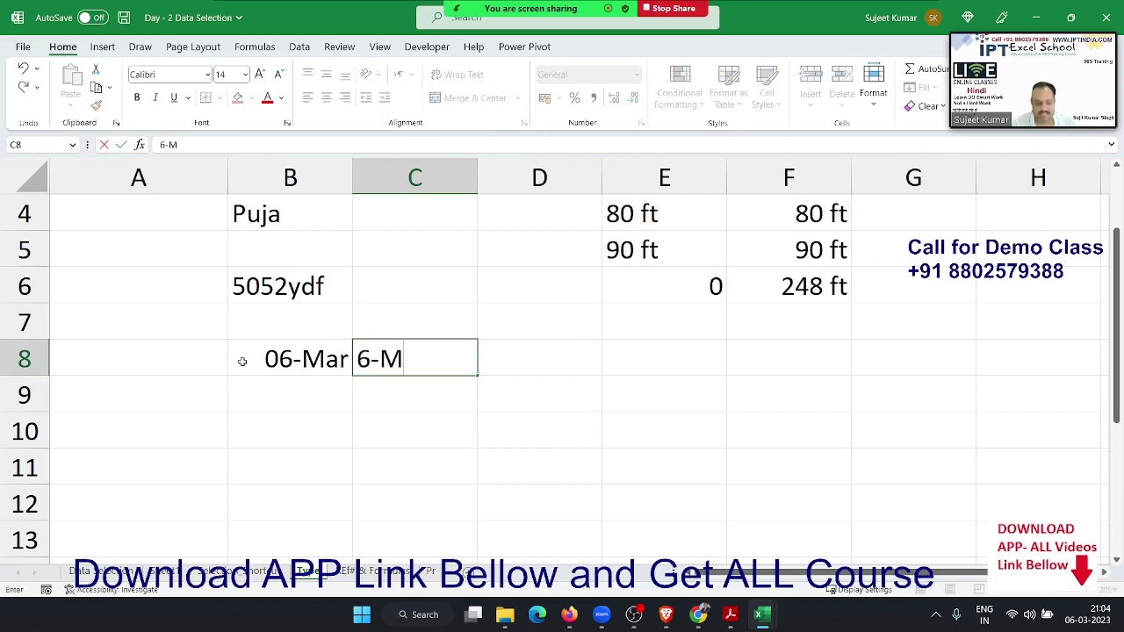
{"action": "type", "text": "a"}
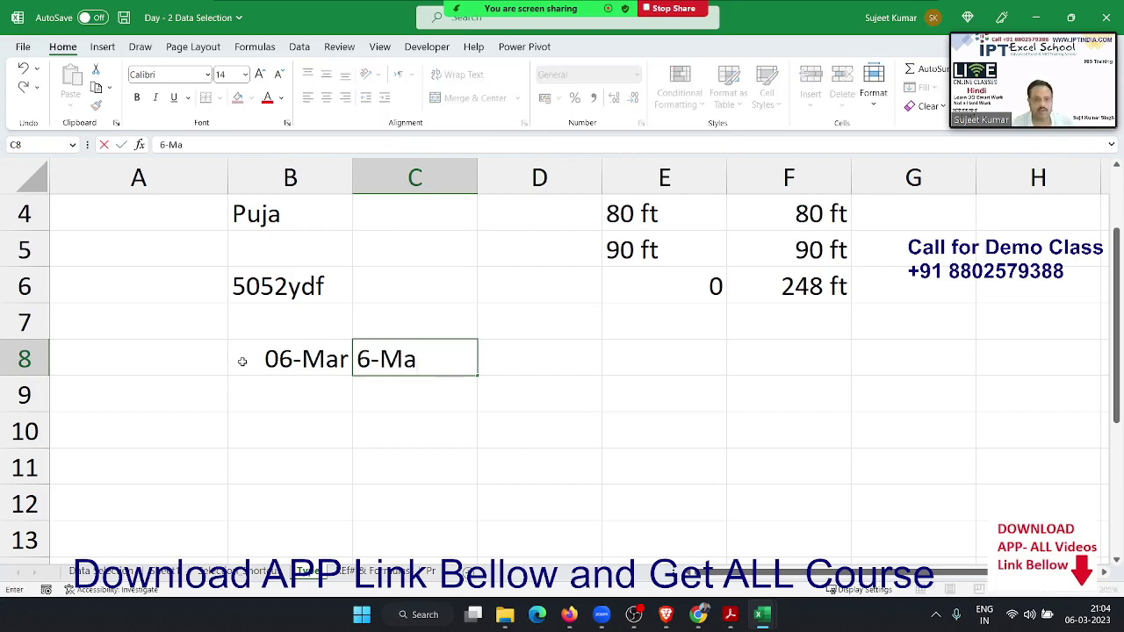
{"action": "type", "text": "r"}
{"action": "key", "text": "Return"}
{"action": "key", "text": "Up"}
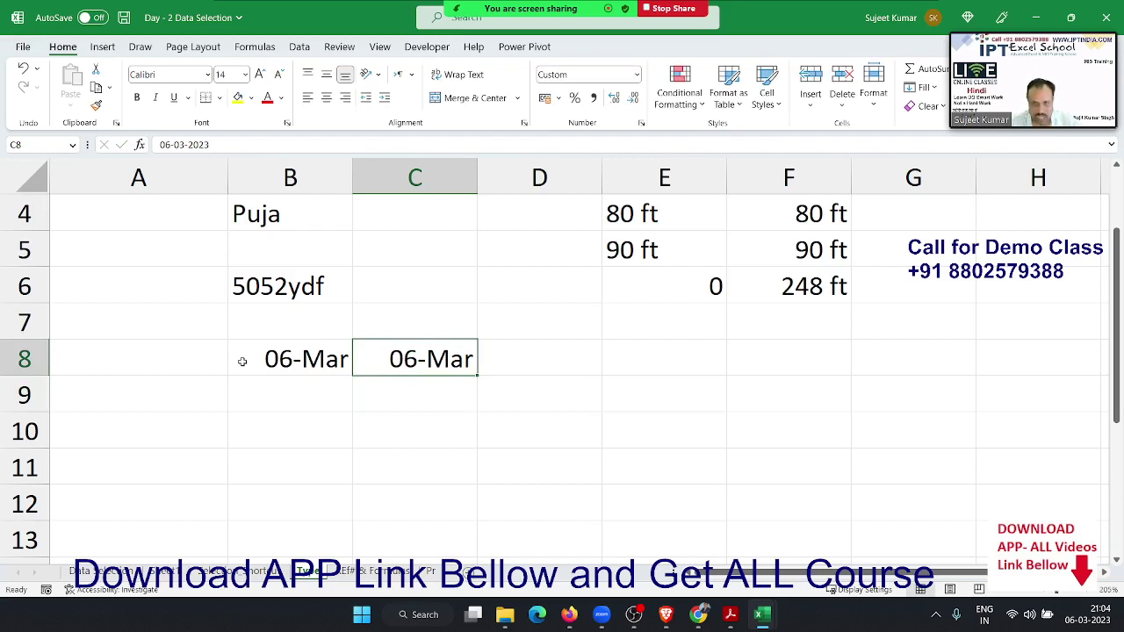
- Enter '9:04 p' in cell B10 so it displays as 21:04
{"action": "key", "text": "Down"}
{"action": "key", "text": "Down"}
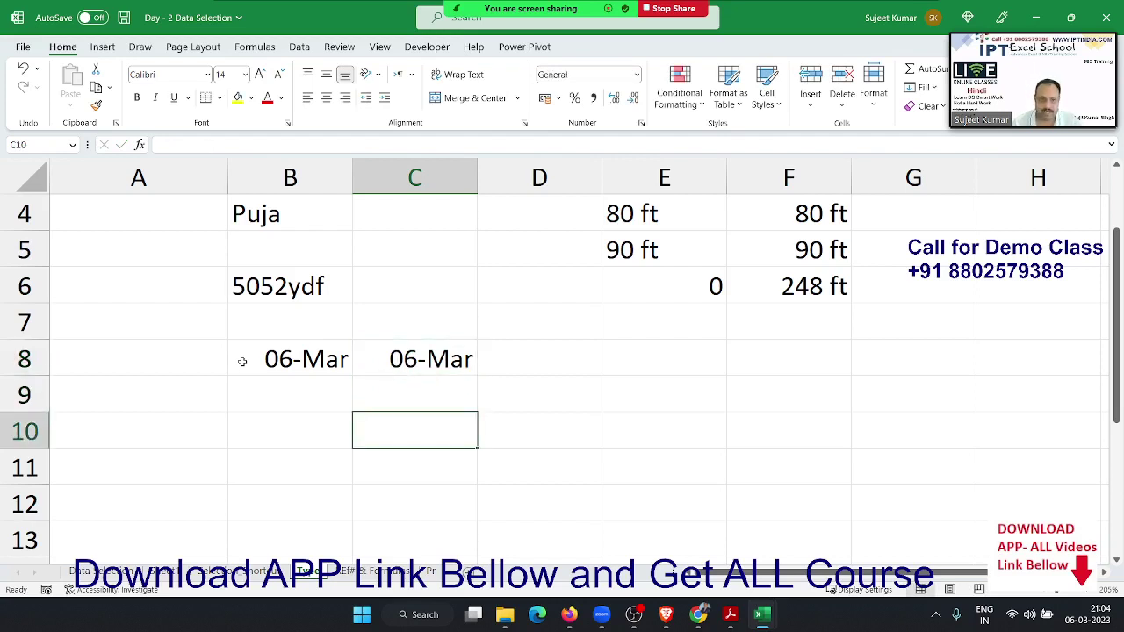
{"action": "key", "text": "Left"}
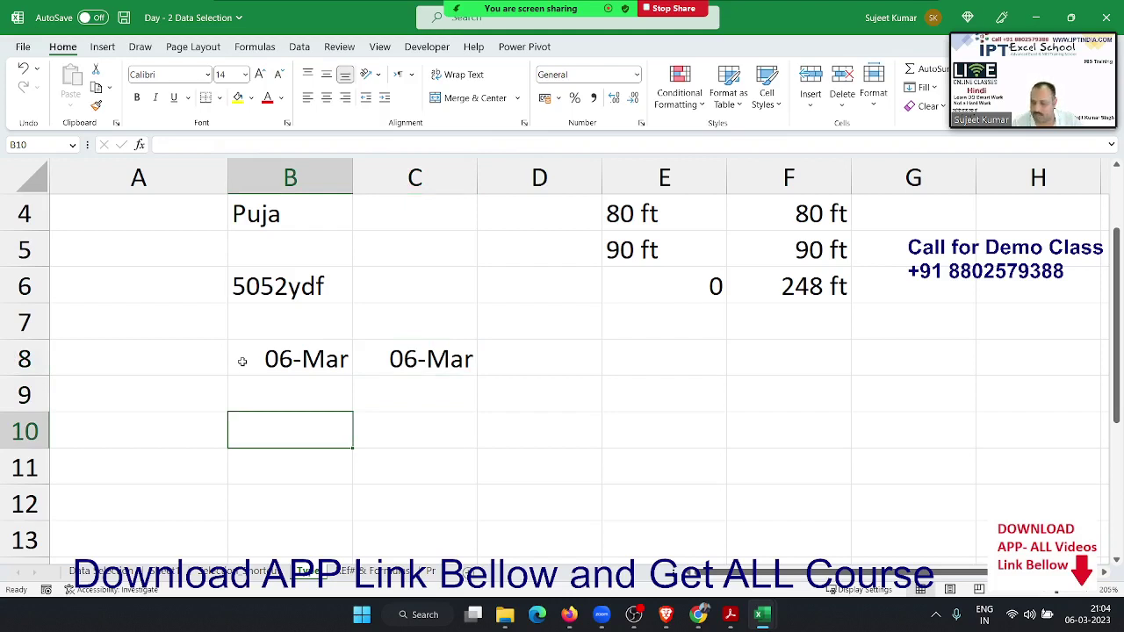
{"action": "type", "text": "9:"}
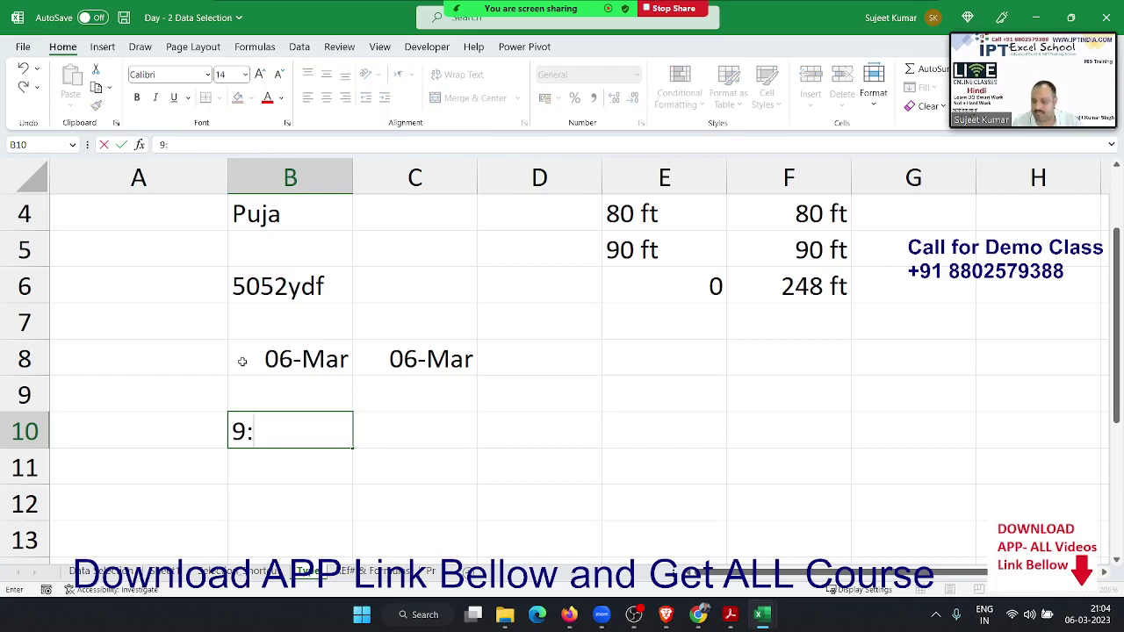
{"action": "type", "text": "4"}
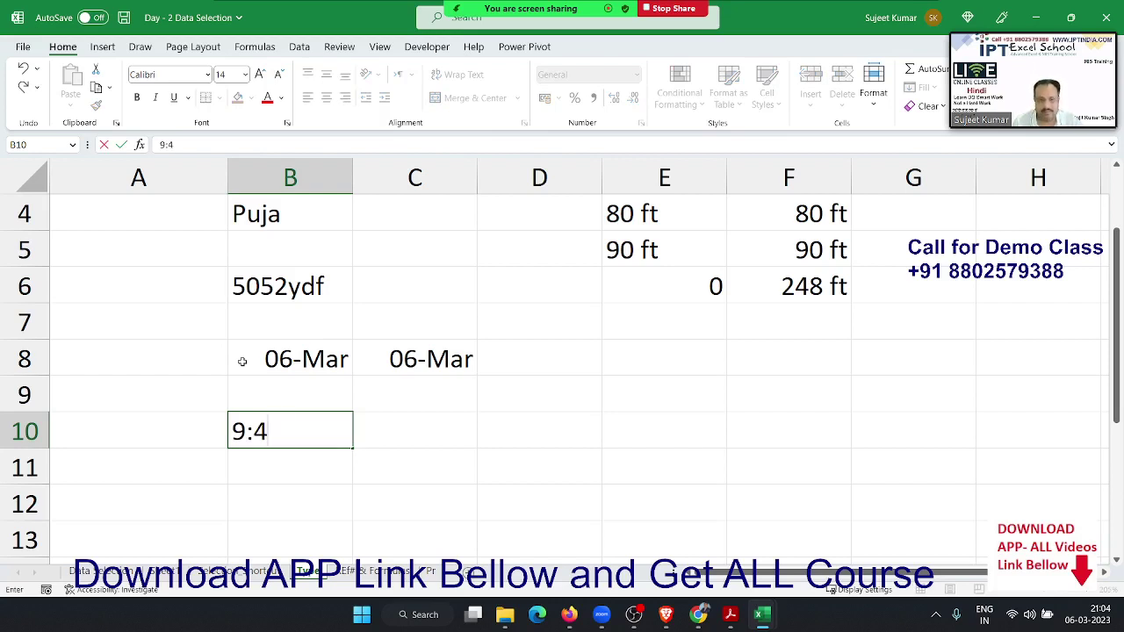
{"action": "type", "text": "p"}
{"action": "key", "text": "BackSpace"}
{"action": "key", "text": "Left"}
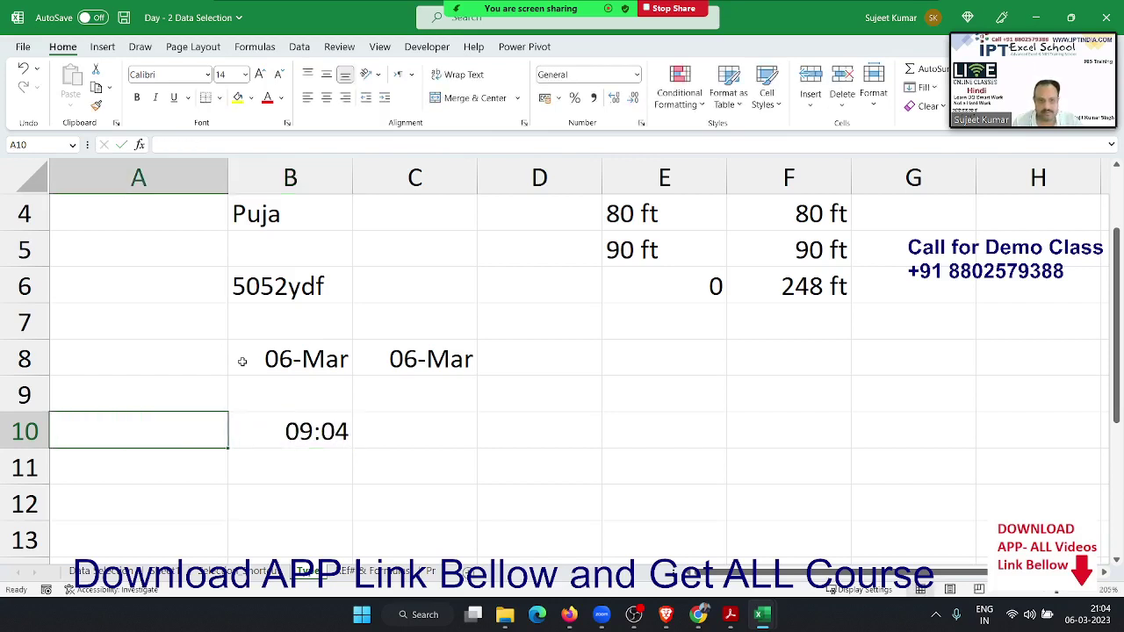
{"action": "key", "text": "Right"}
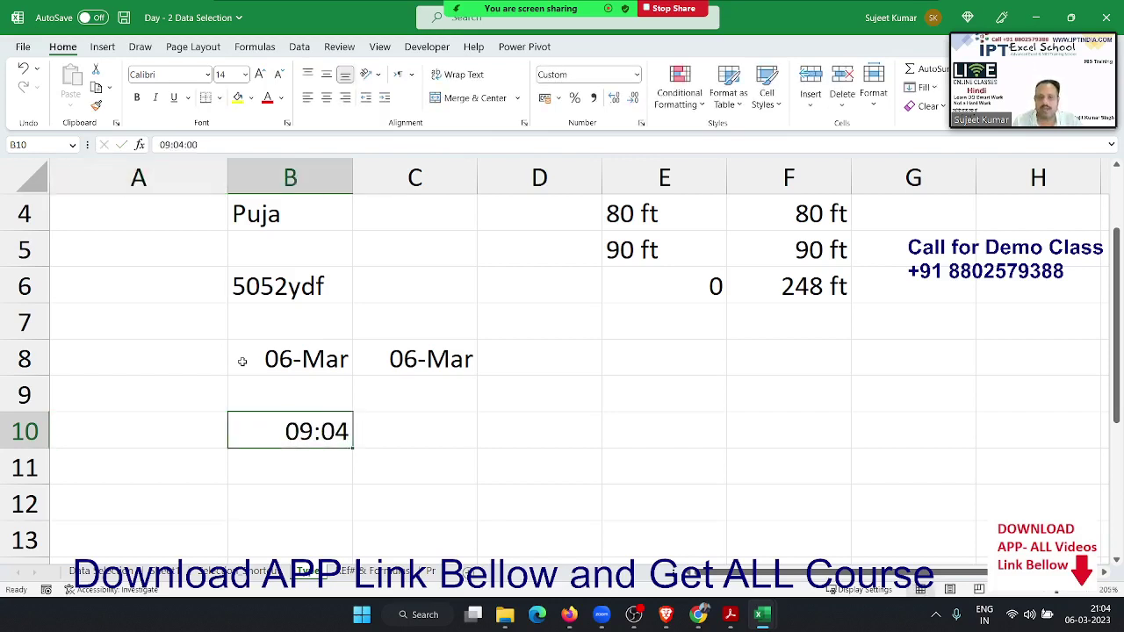
{"action": "type", "text": "9"}
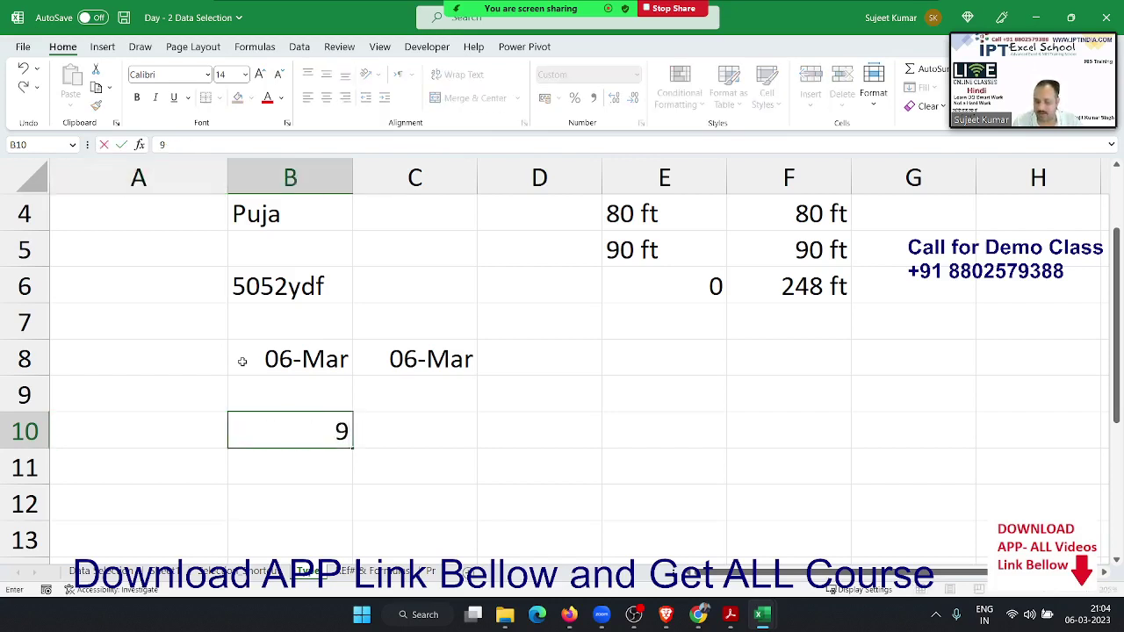
{"action": "type", "text": ":04 "}
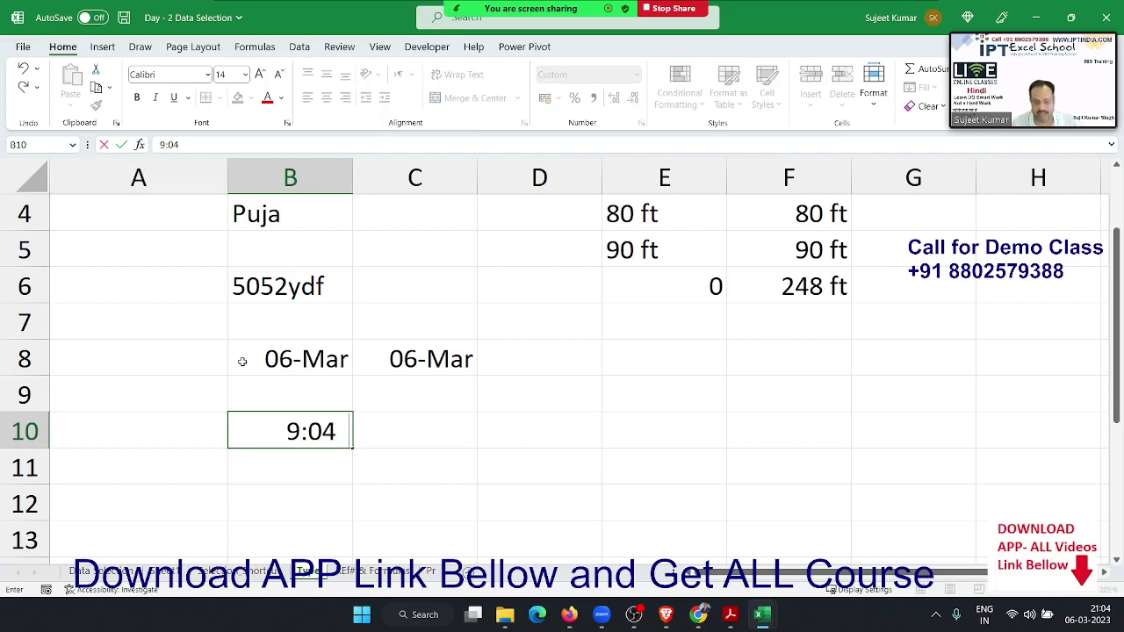
{"action": "type", "text": "p"}
{"action": "key", "text": "Return"}
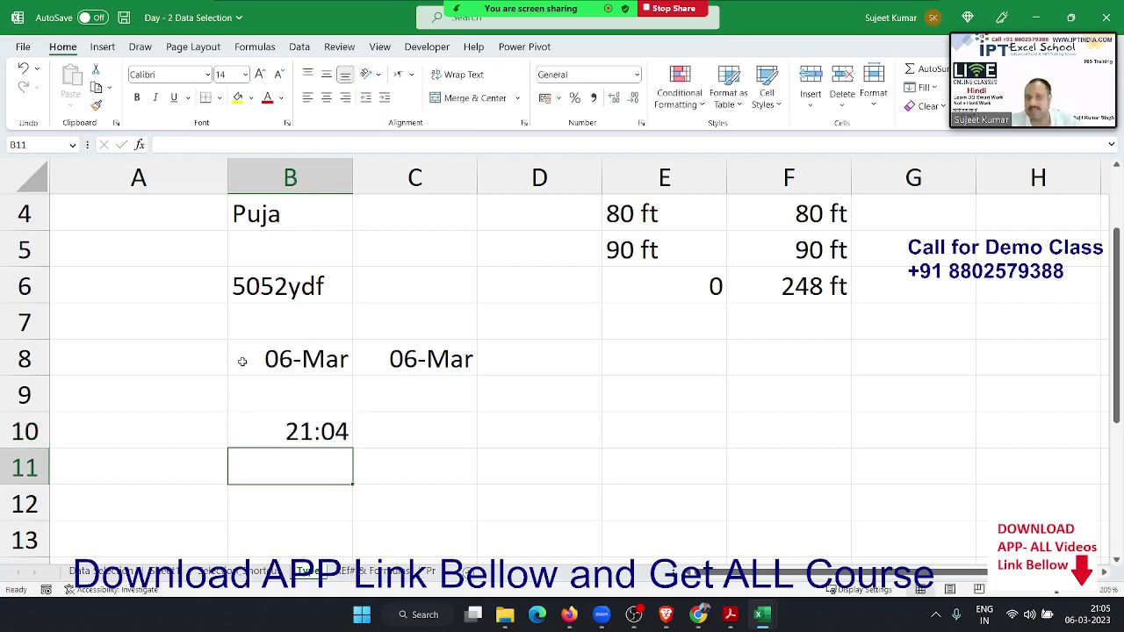
- Enter 21:04 in cell C10 and confirm it stores 21:04:00
{"action": "key", "text": "Up"}
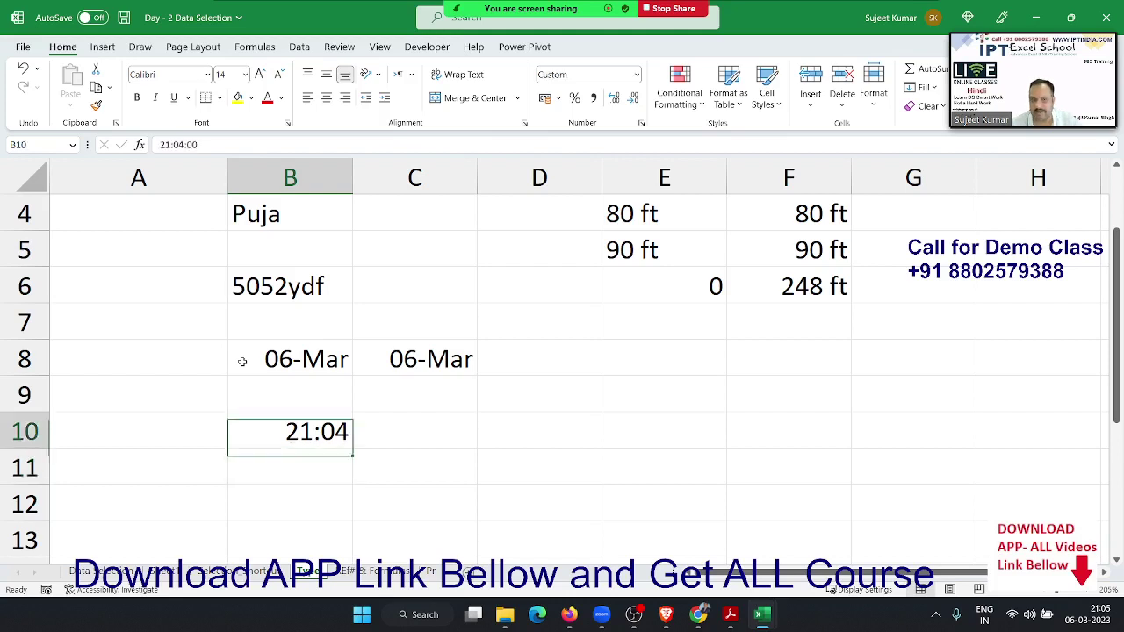
{"action": "key", "text": "Right"}
{"action": "type", "text": "21"}
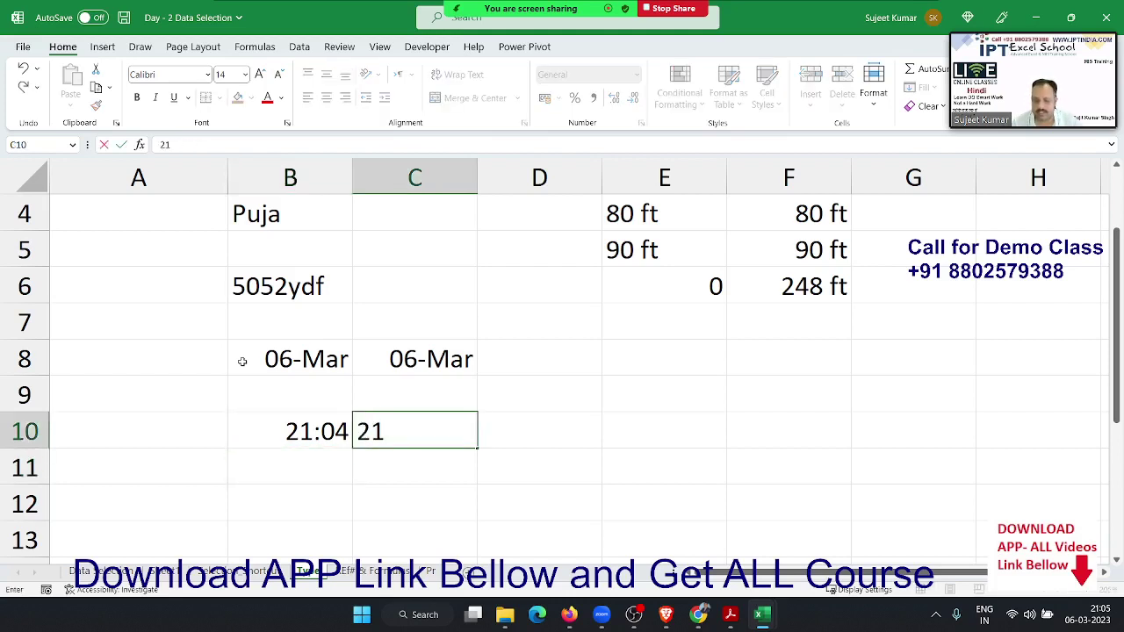
{"action": "type", "text": ":04"}
{"action": "key", "text": "Return"}
{"action": "key", "text": "Up"}
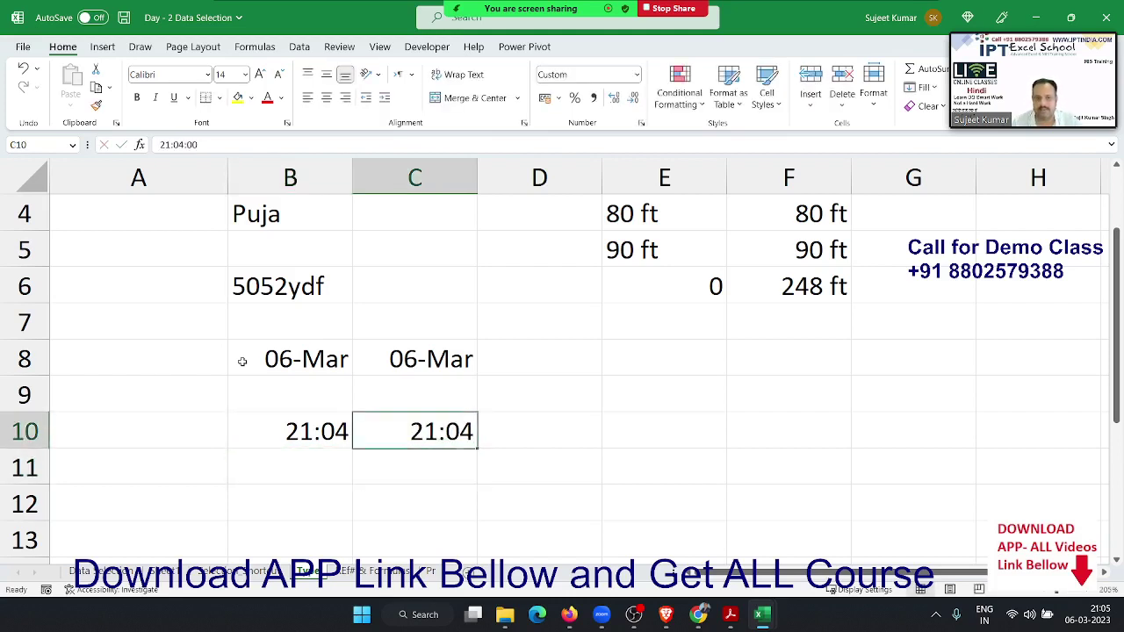
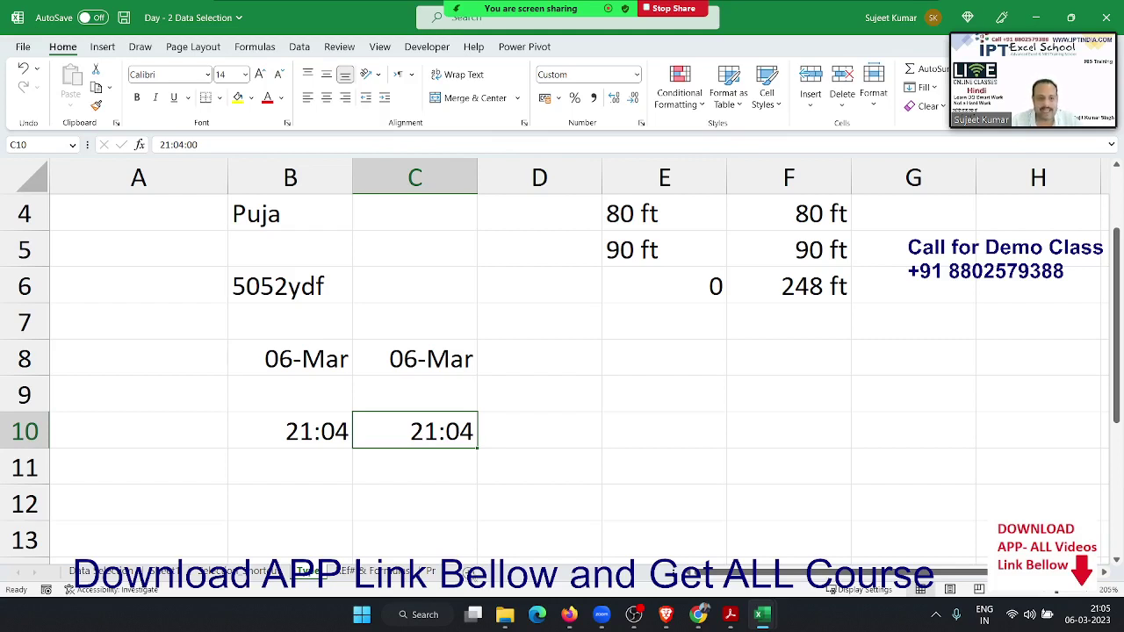
- On the REF# & Formulas sheet, clear the old results in G3:H6 and review the column F operators
{"action": "left_click", "coordinate": [347, 571]}
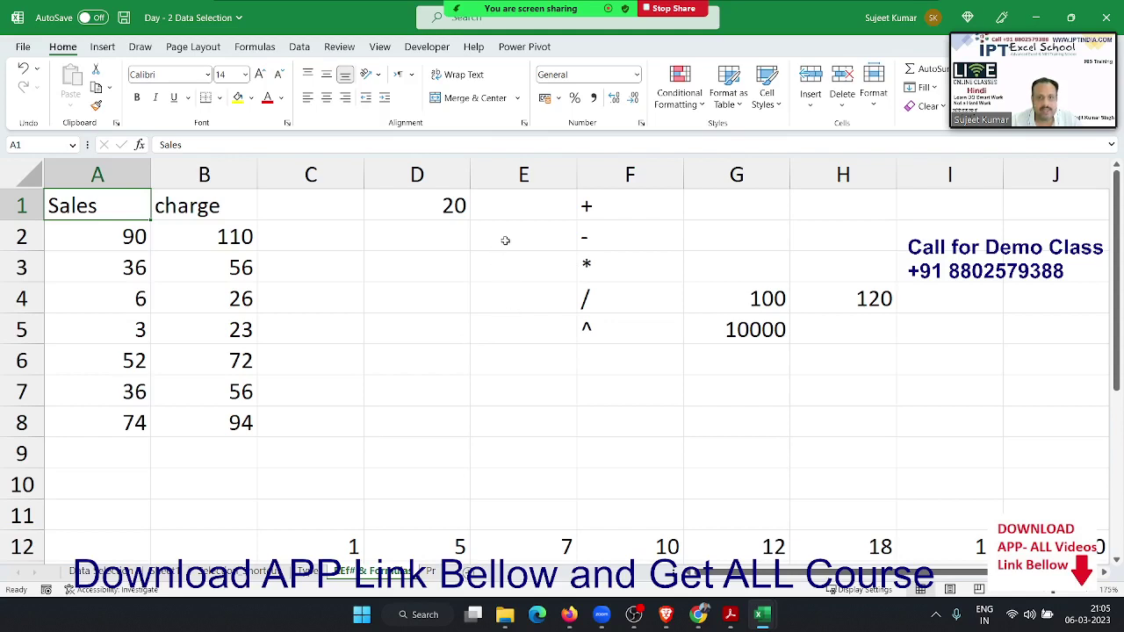
{"action": "left_click_drag", "start_coordinate": [780, 261], "coordinate": [870, 362]}
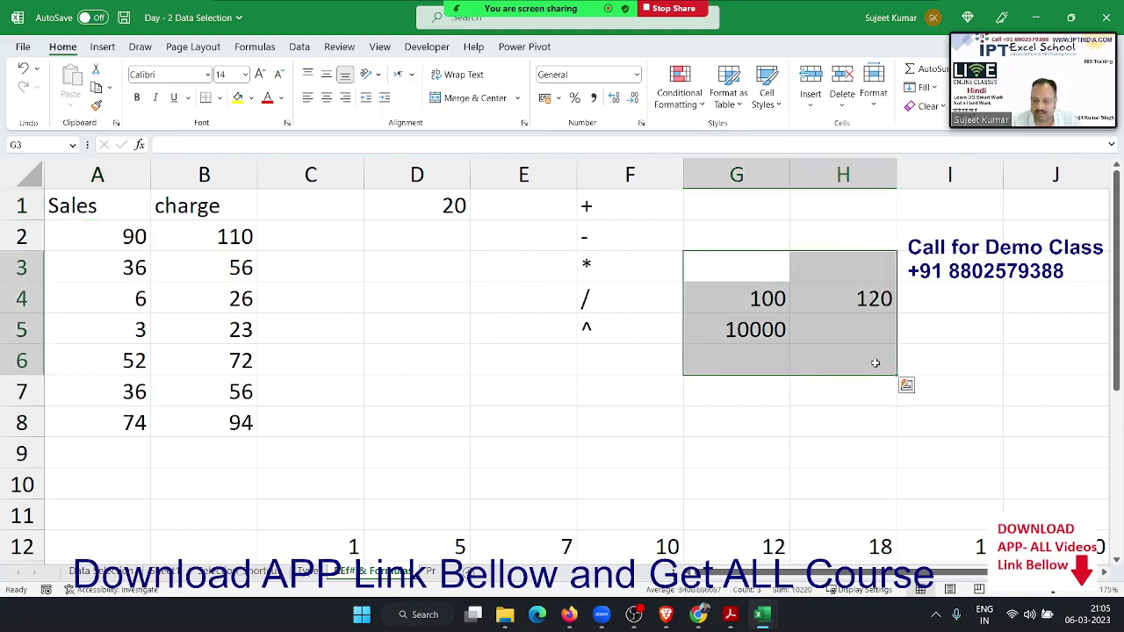
{"action": "key", "text": "Delete"}
{"action": "left_click_drag", "start_coordinate": [622, 327], "coordinate": [590, 205]}
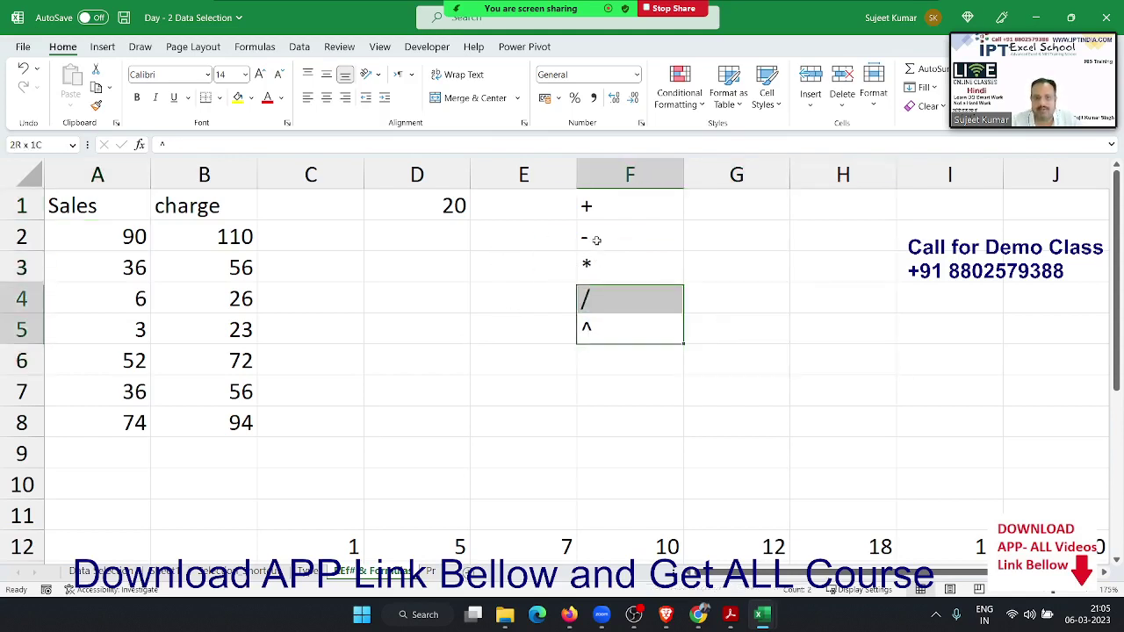
{"action": "left_click", "coordinate": [595, 206]}
{"action": "left_click", "coordinate": [614, 233]}
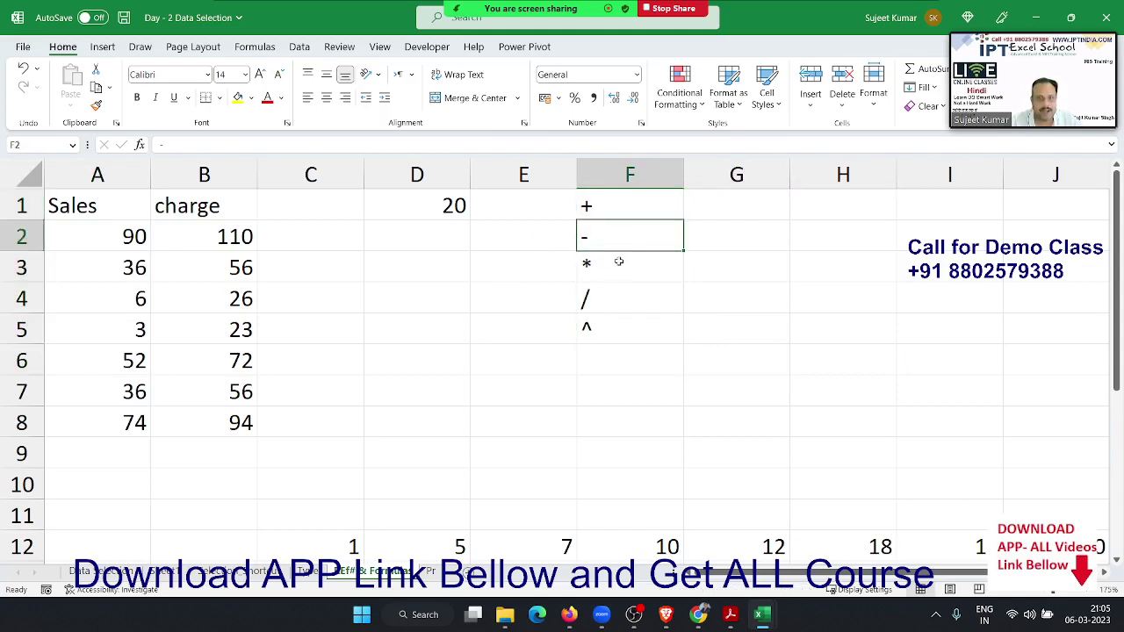
{"action": "left_click", "coordinate": [622, 267]}
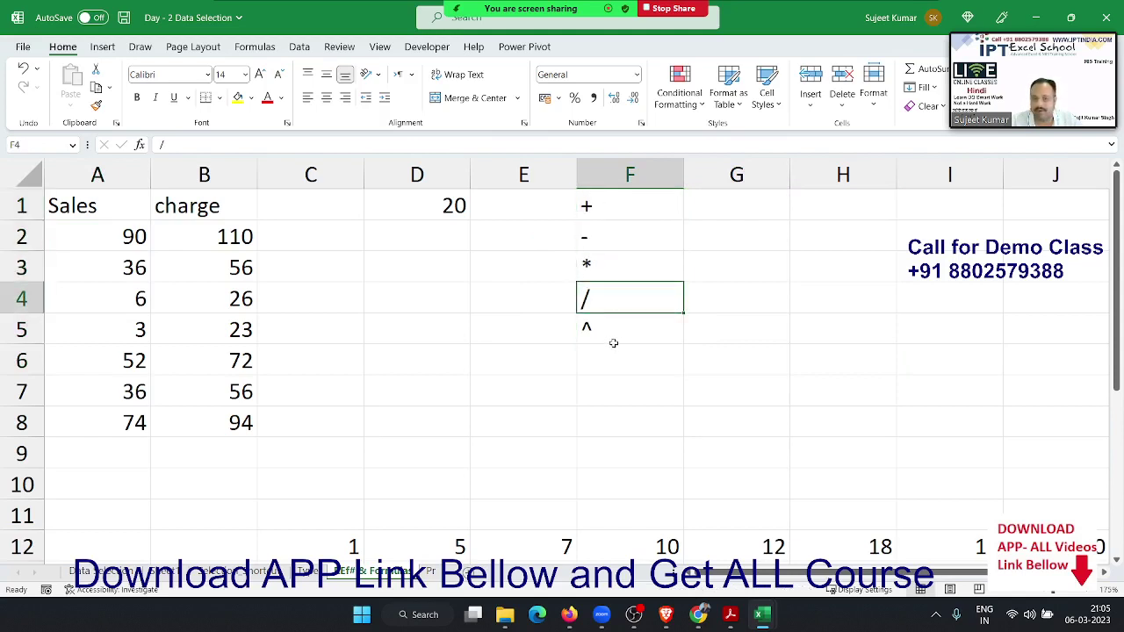
{"action": "left_click", "coordinate": [613, 329]}
- Enter =10^2 in G5 to return 100, then select the charge column from B2 down
{"action": "left_click", "coordinate": [701, 334]}
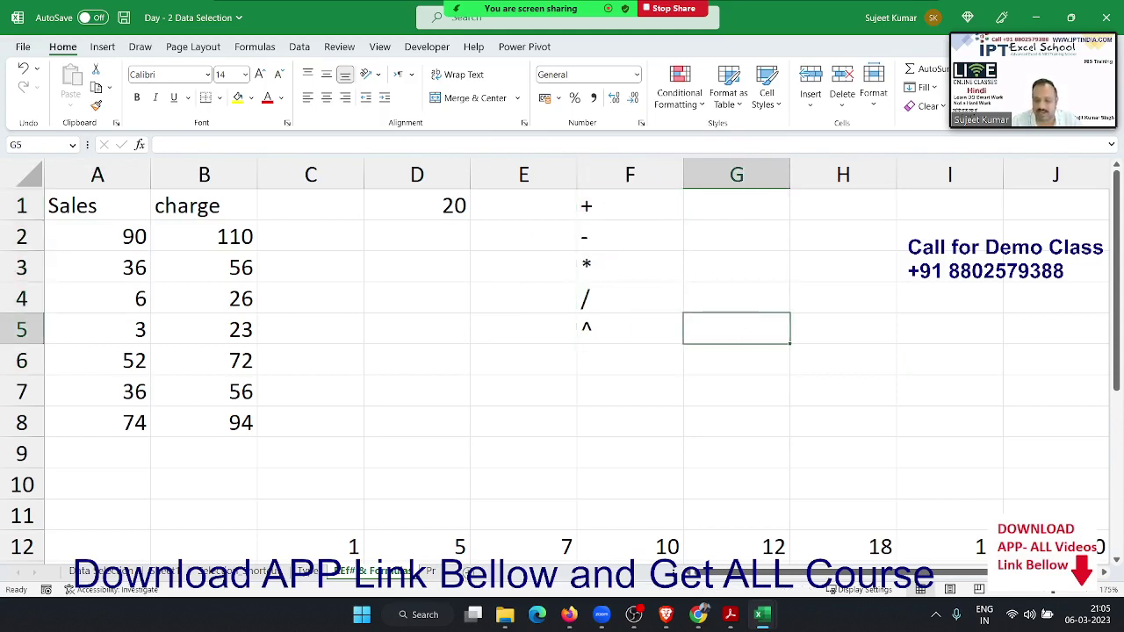
{"action": "type", "text": "=10"}
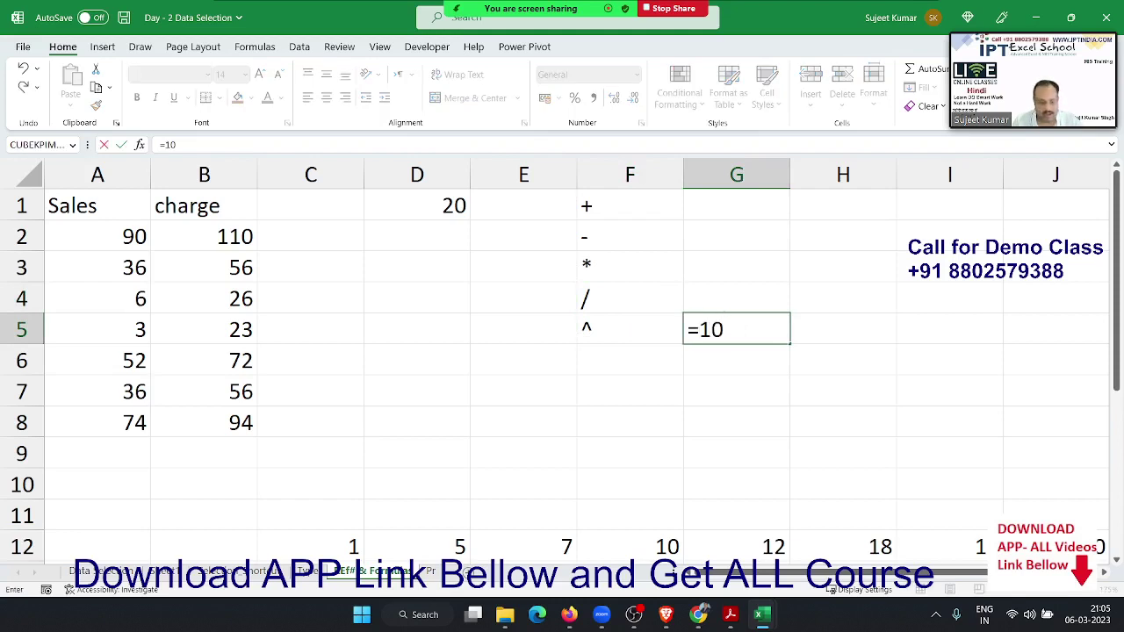
{"action": "type", "text": "^"}
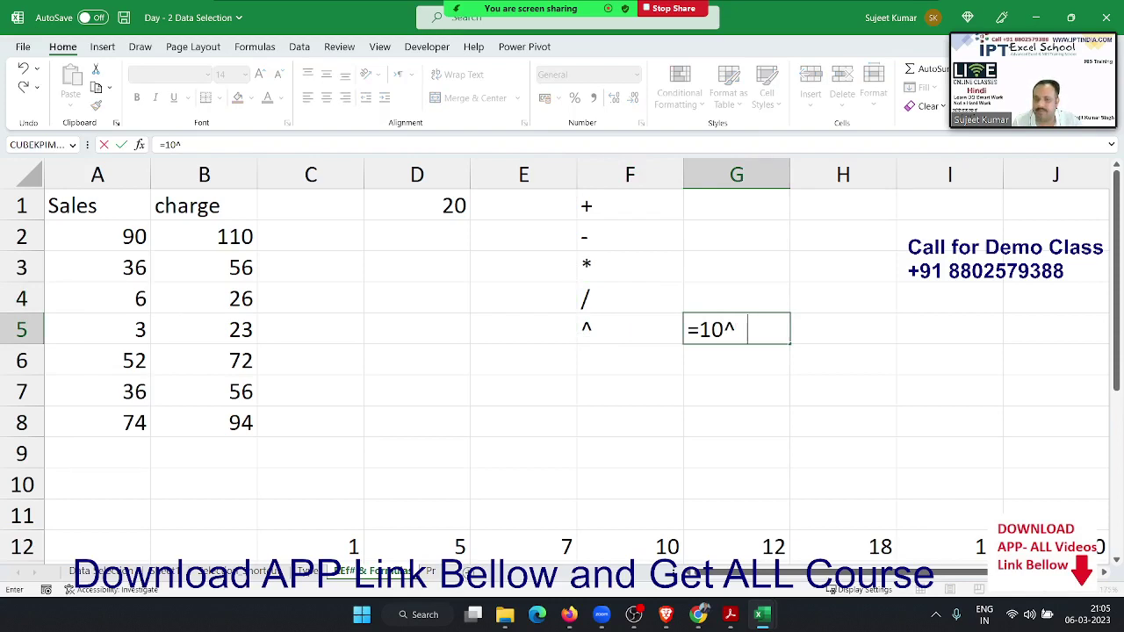
{"action": "type", "text": "2"}
{"action": "key", "text": "Return"}
{"action": "left_click", "coordinate": [737, 329]}
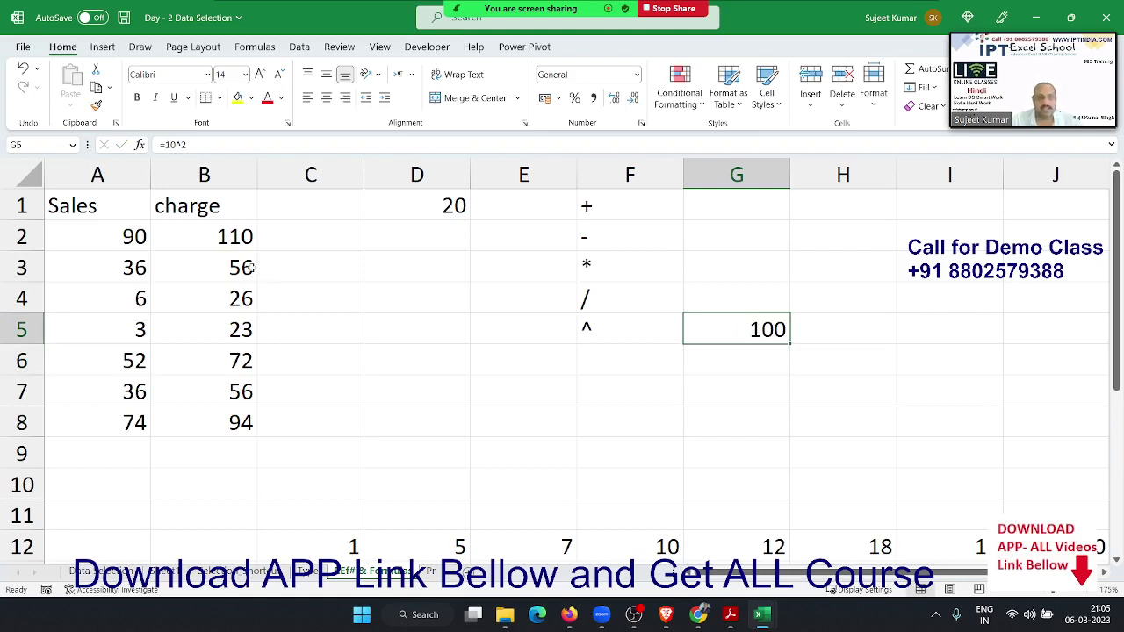
{"action": "left_click", "coordinate": [229, 250]}
{"action": "key", "text": "ctrl+shift+Down"}
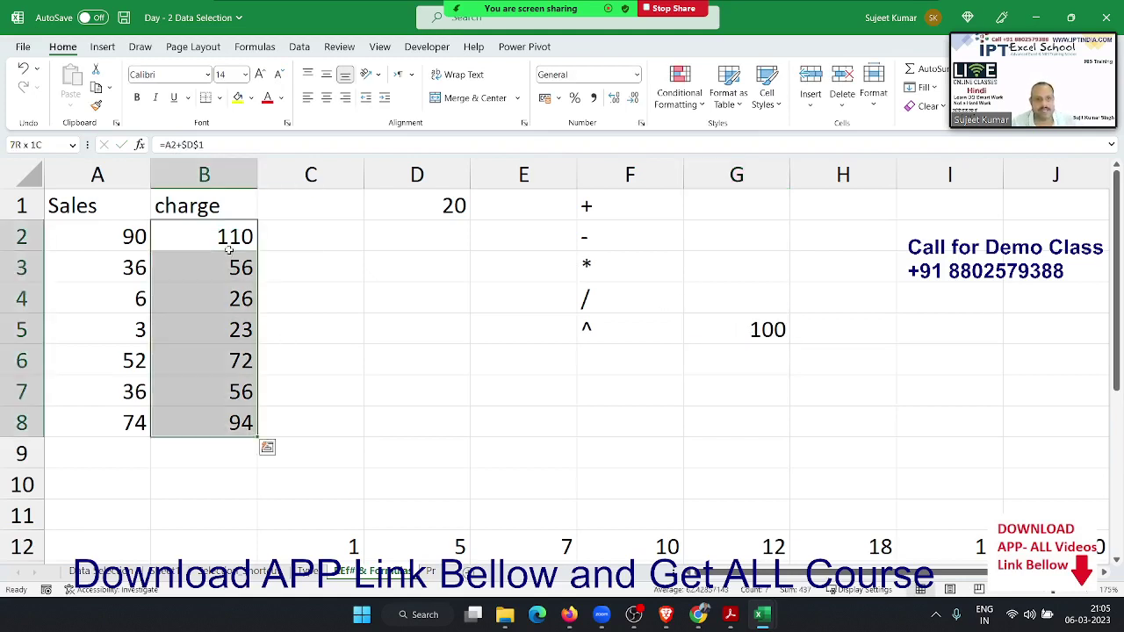
- Clear the charge values in B2:B8 and enter =90+20 in B2 for a charge of 110
{"action": "key", "text": "Delete"}
{"action": "key", "text": "Left"}
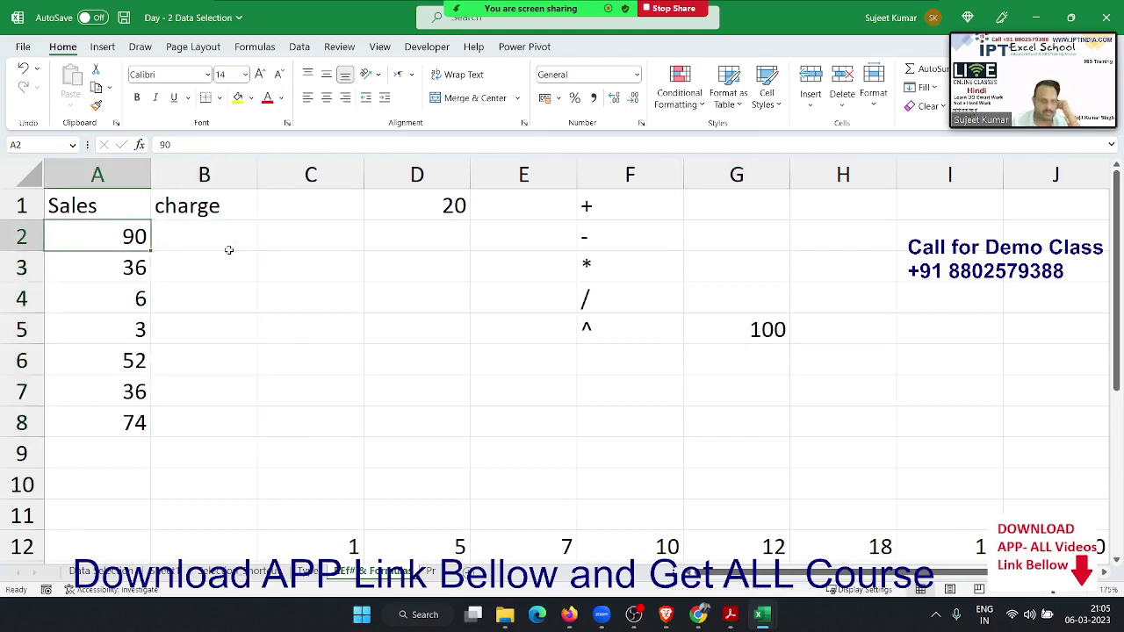
{"action": "left_click", "coordinate": [228, 251]}
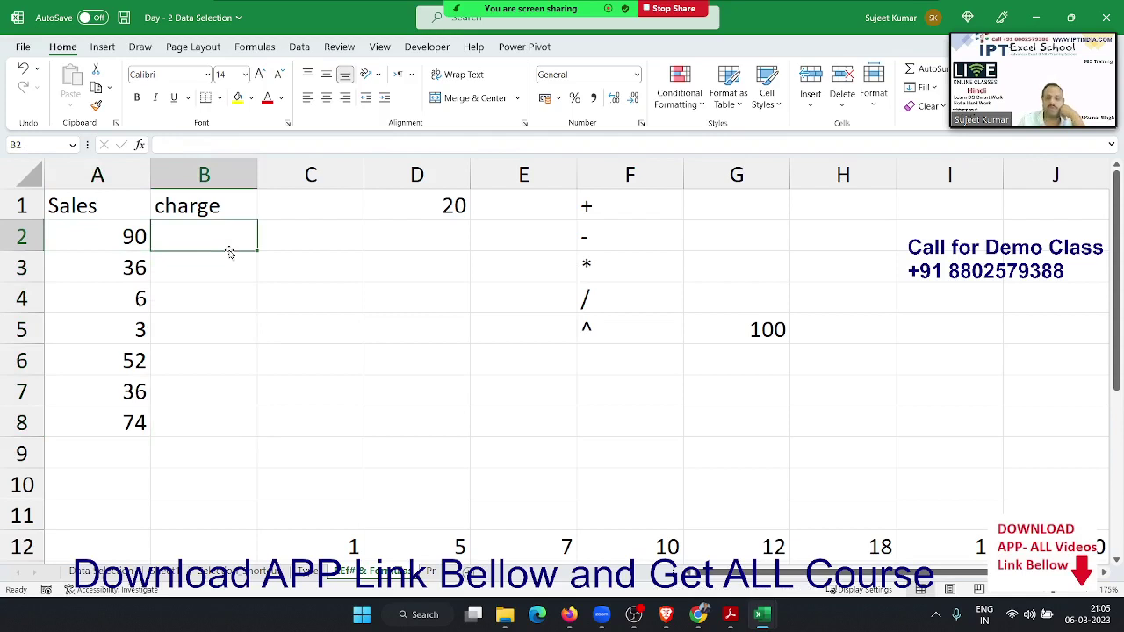
{"action": "type", "text": "=90+2"}
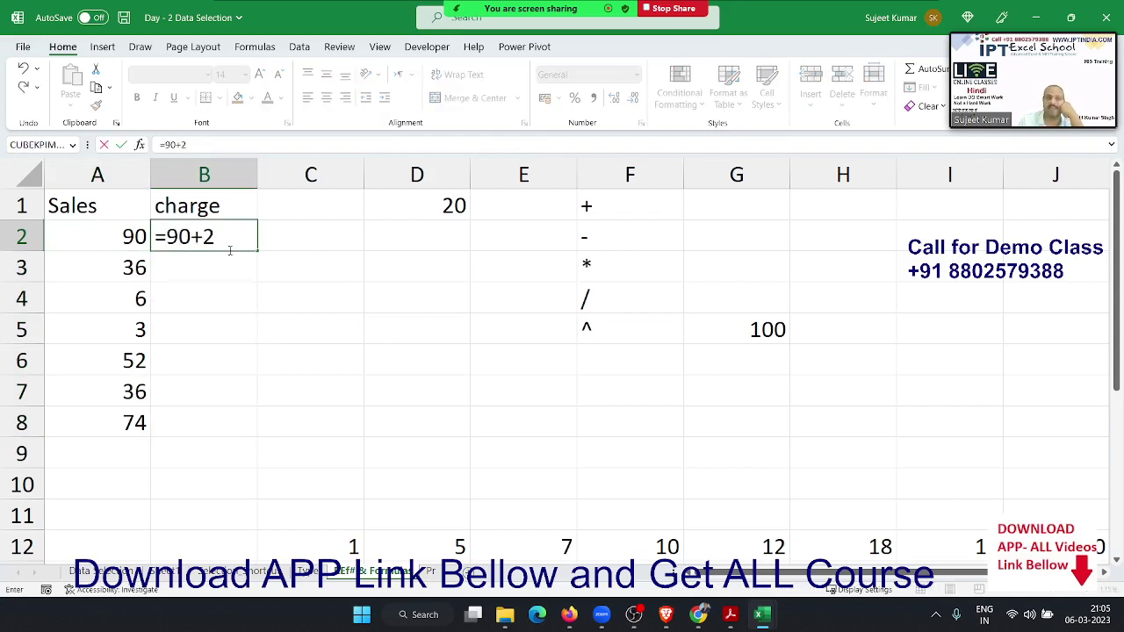
{"action": "type", "text": "0"}
{"action": "key", "text": "Return"}
{"action": "left_click", "coordinate": [230, 250]}
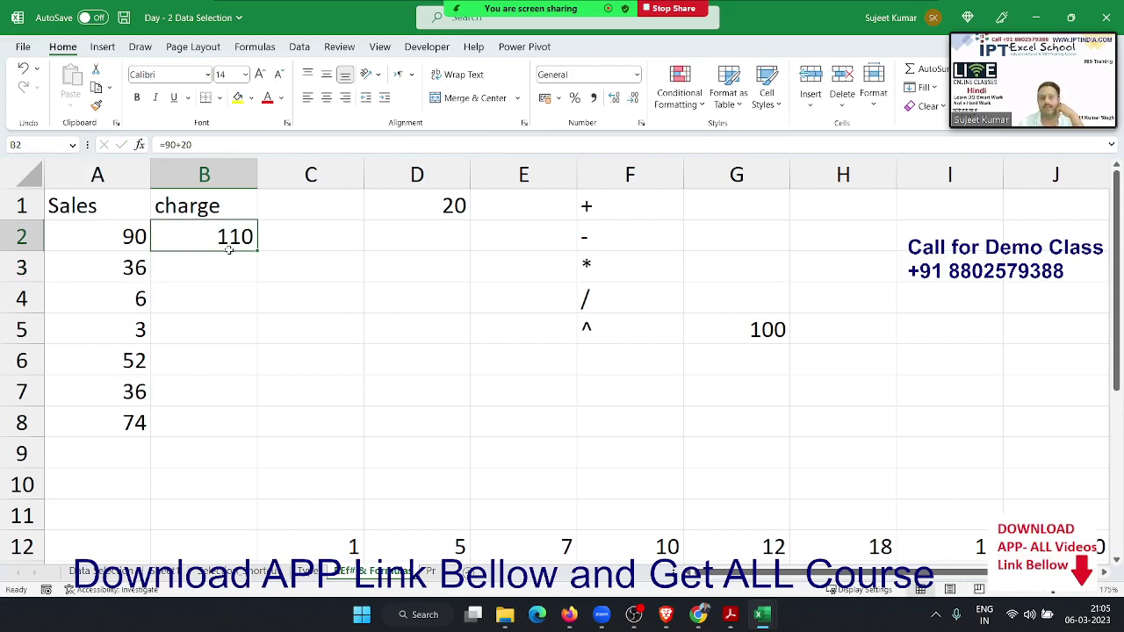
- Change the first sales value in A2 to 95
{"action": "key", "text": "Left"}
{"action": "type", "text": "95"}
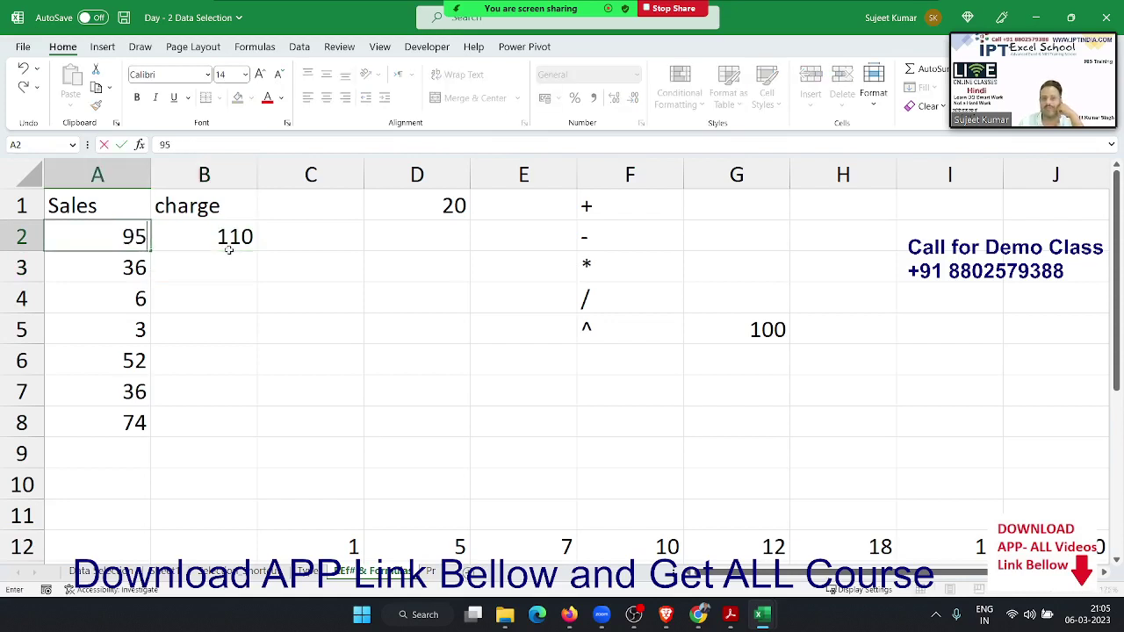
{"action": "key", "text": "Return"}
{"action": "key", "text": "Right"}
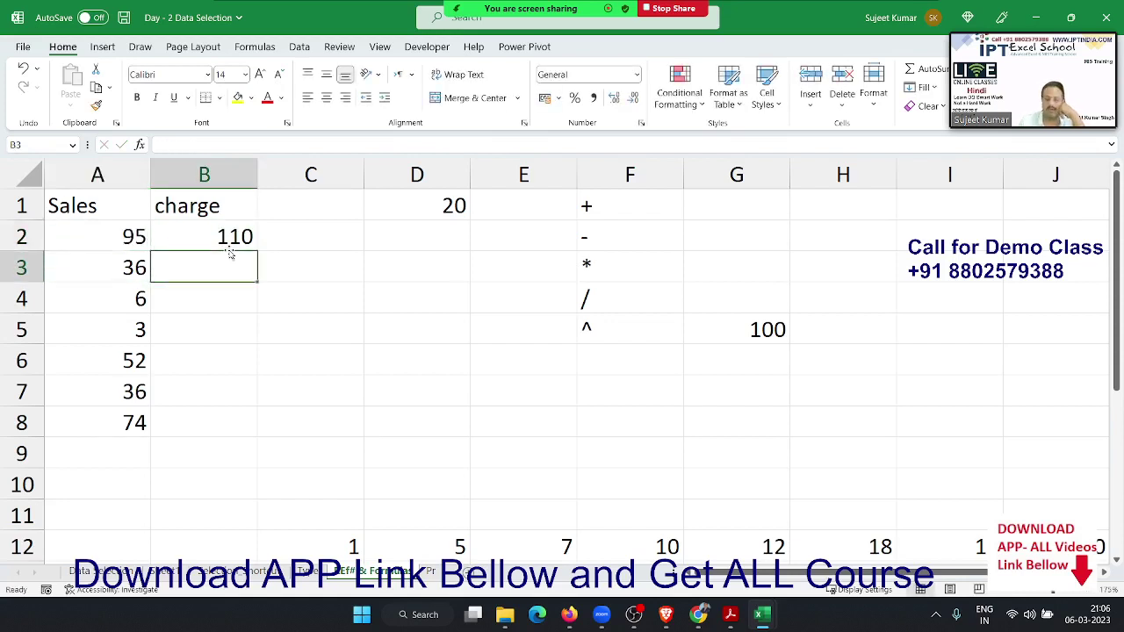
{"action": "left_click", "coordinate": [229, 251]}
- Enter =A2+20 in B2 so the charge references the 95 sale and shows 115
{"action": "type", "text": "="}
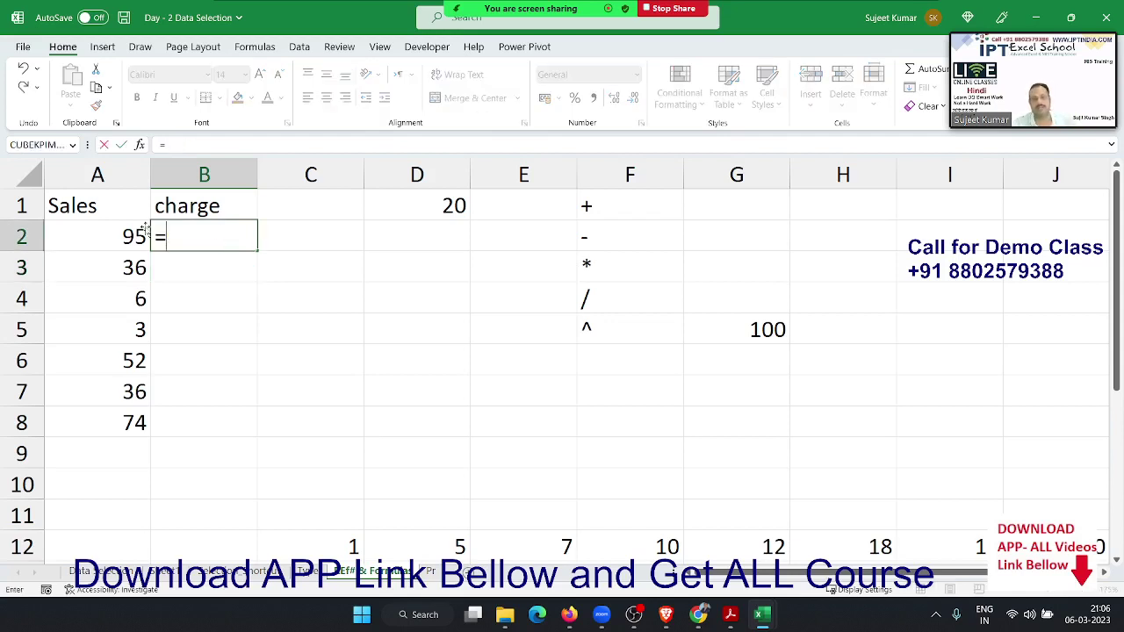
{"action": "left_click", "coordinate": [118, 232]}
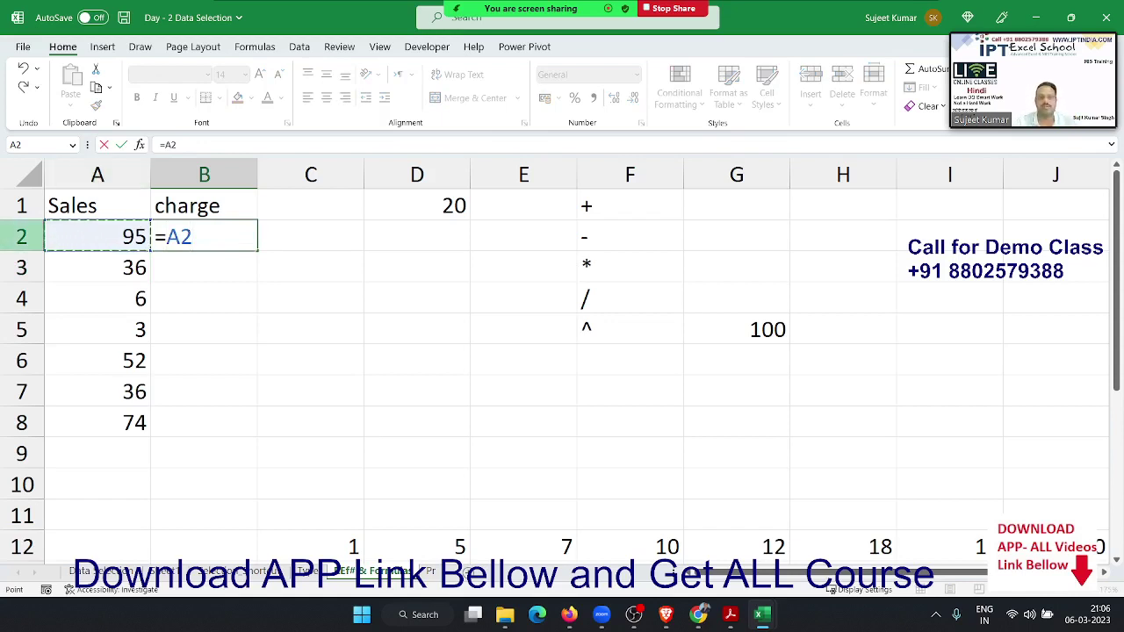
{"action": "type", "text": "+"}
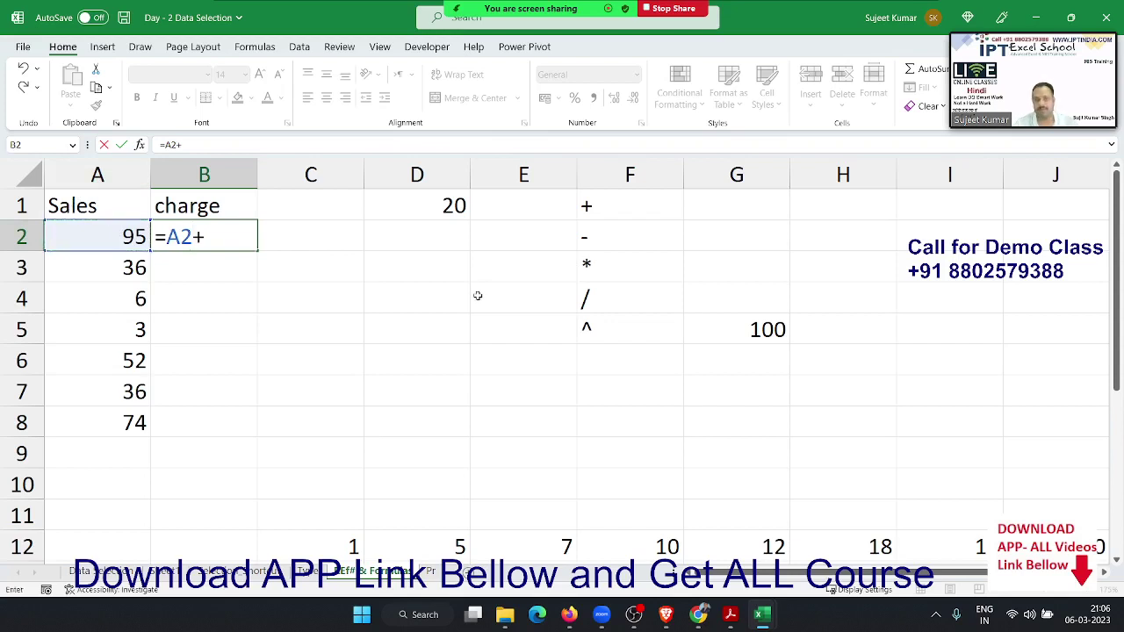
{"action": "type", "text": "20"}
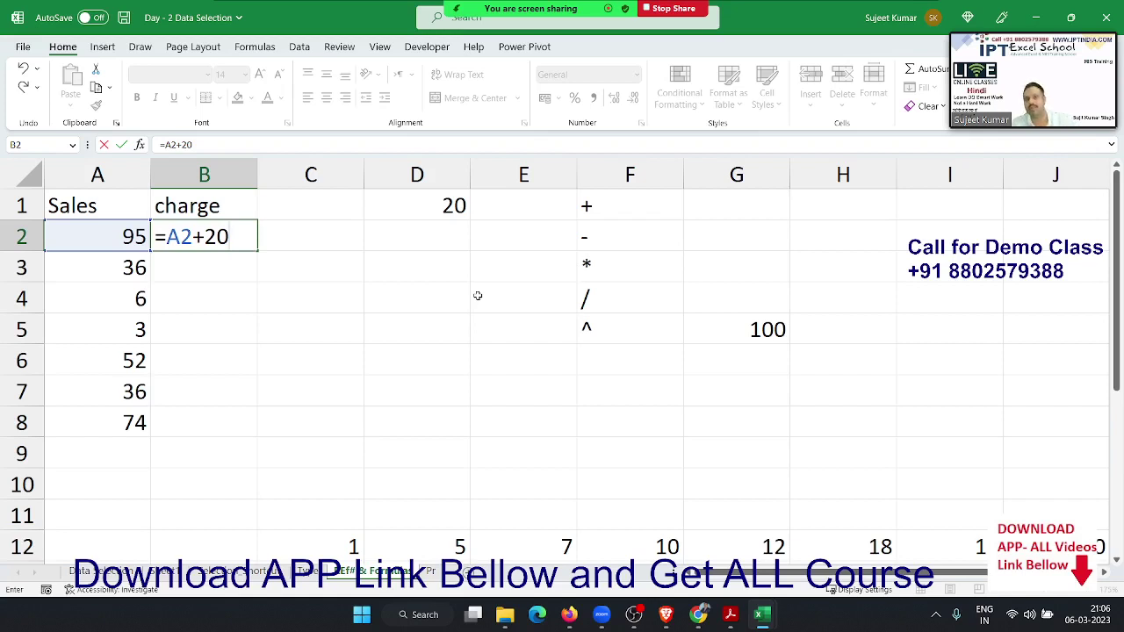
{"action": "key", "text": "Return"}
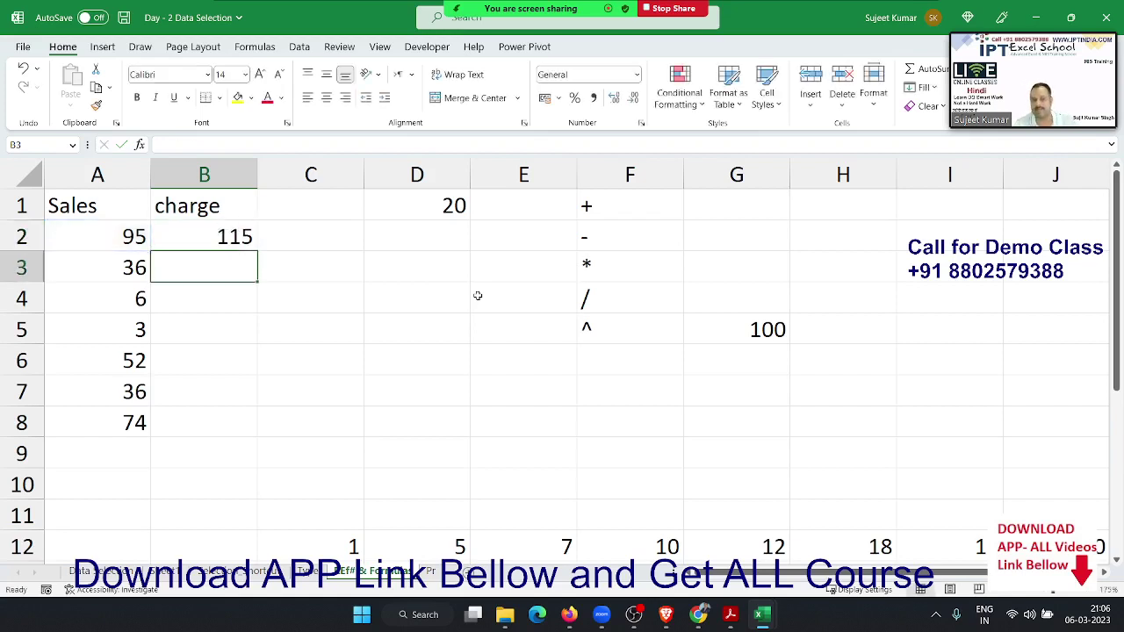
{"action": "key", "text": "Up"}
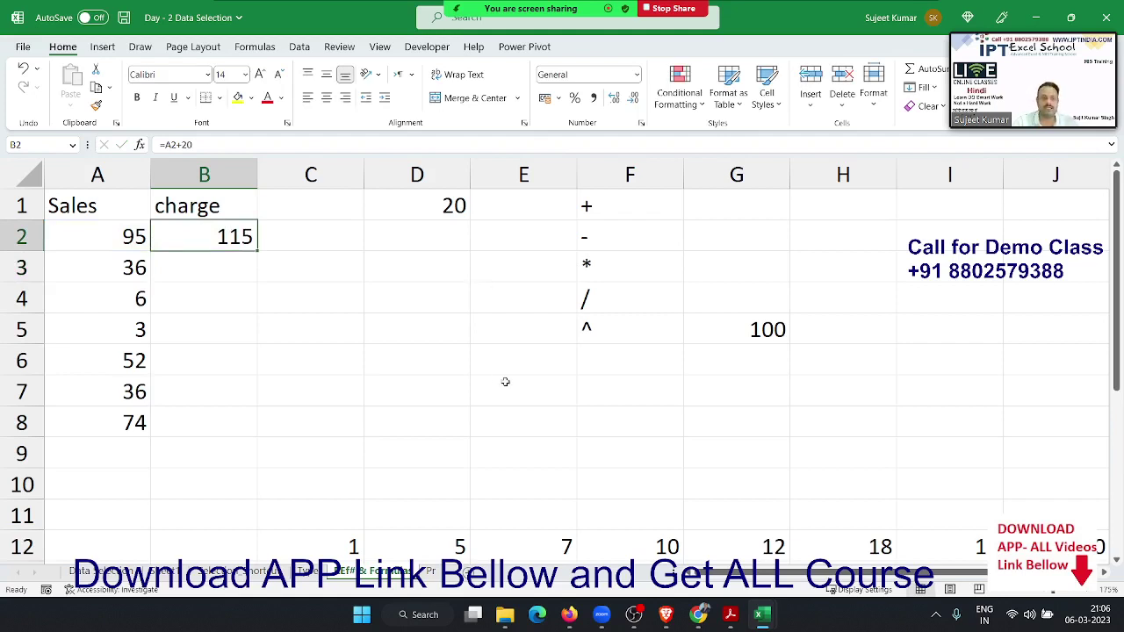
- Fill B2's +20 formula down to B8, inspect the copies in B3–B5, then clear B3:B8
{"action": "left_click_drag", "start_coordinate": [256, 254], "coordinate": [234, 422]}
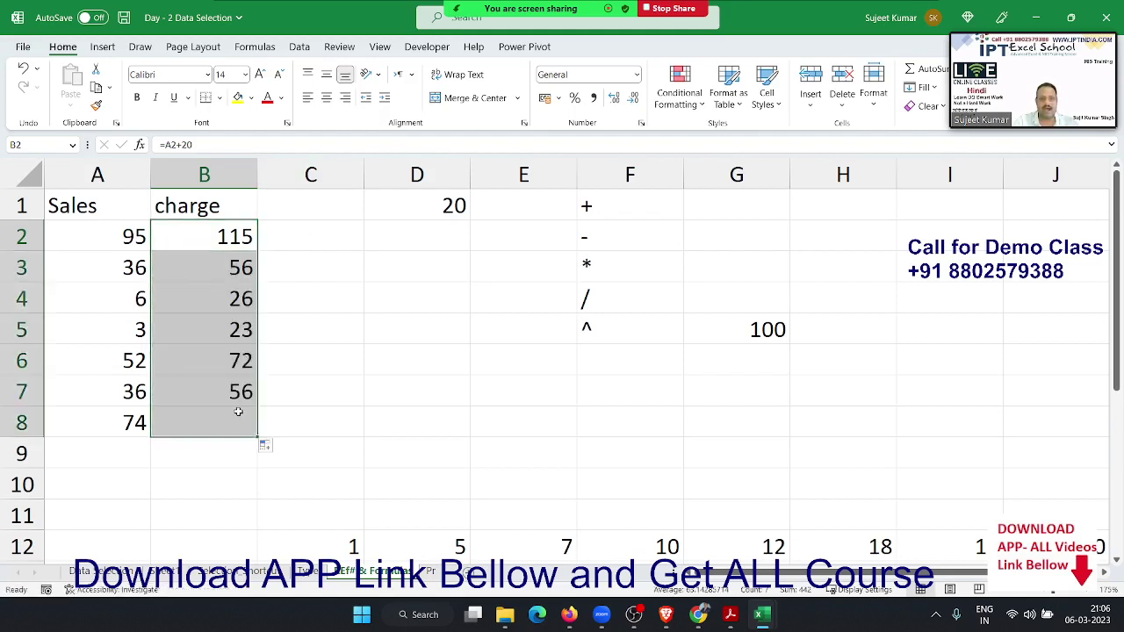
{"action": "left_click", "coordinate": [231, 232]}
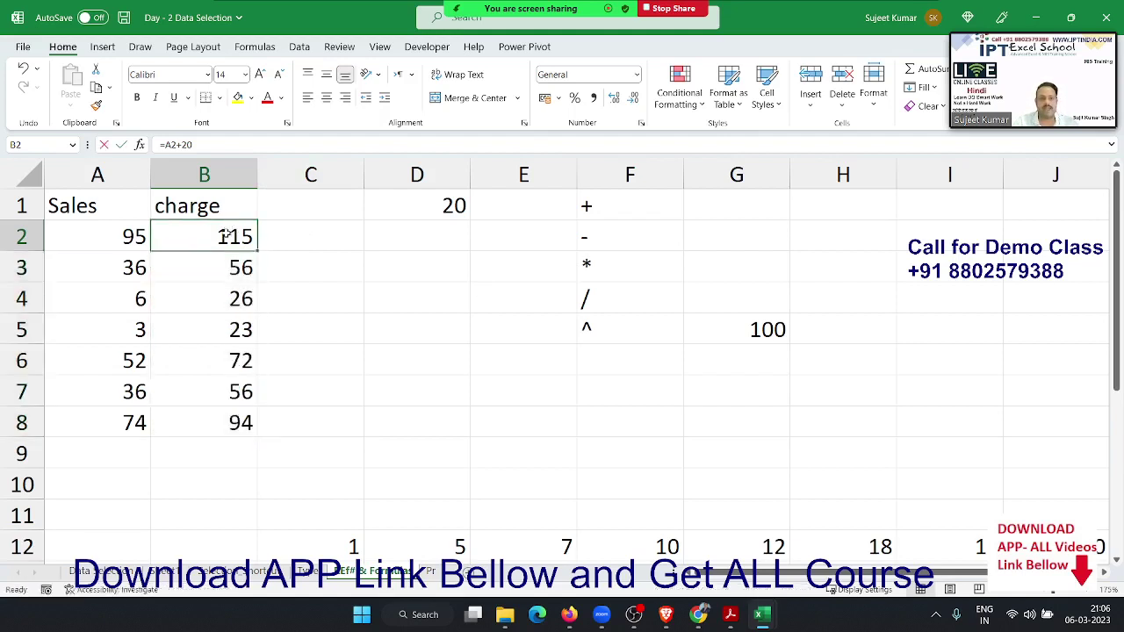
{"action": "double_click", "coordinate": [231, 234]}
{"action": "left_click", "coordinate": [237, 268]}
{"action": "double_click", "coordinate": [238, 268]}
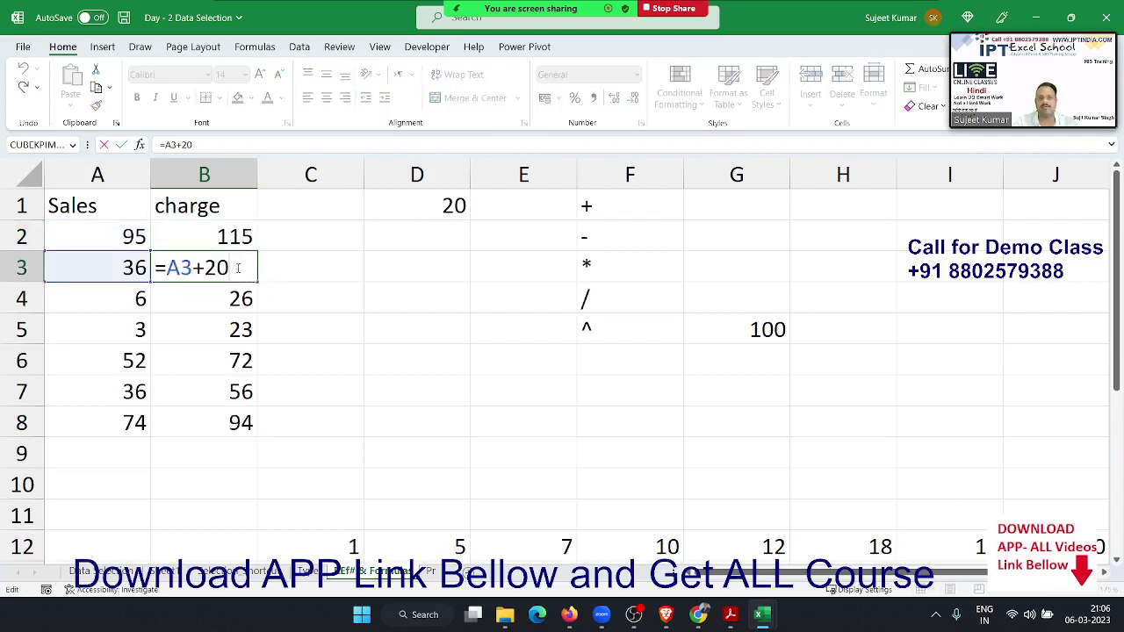
{"action": "key", "text": "Escape"}
{"action": "double_click", "coordinate": [239, 299]}
{"action": "left_click", "coordinate": [239, 321]}
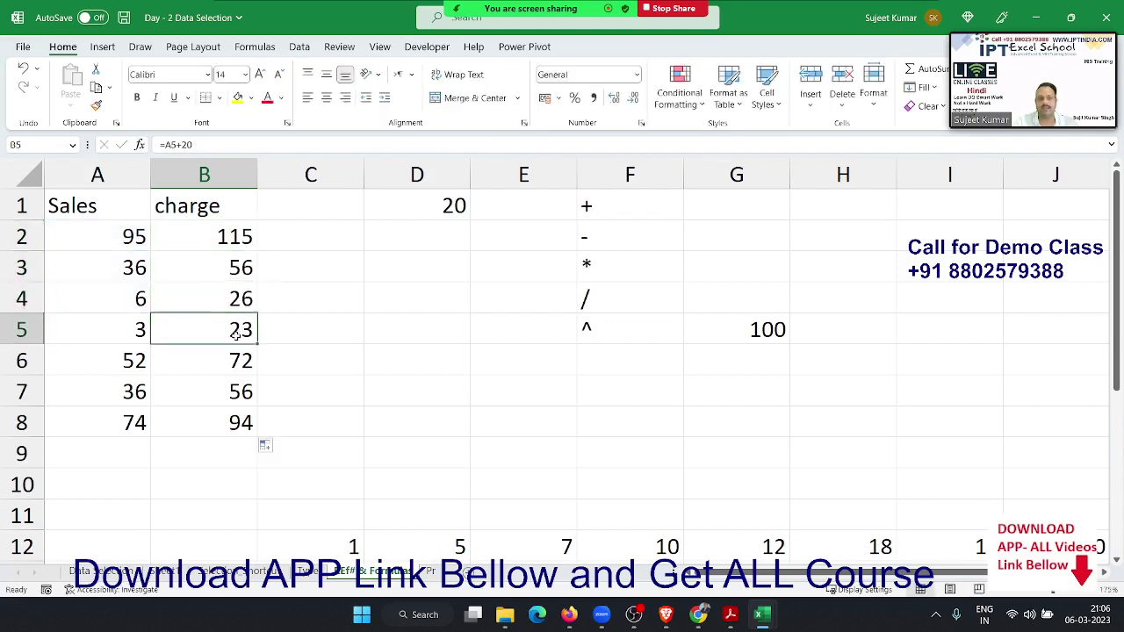
{"action": "double_click", "coordinate": [239, 321]}
{"action": "key", "text": "Escape"}
{"action": "left_click", "coordinate": [230, 268]}
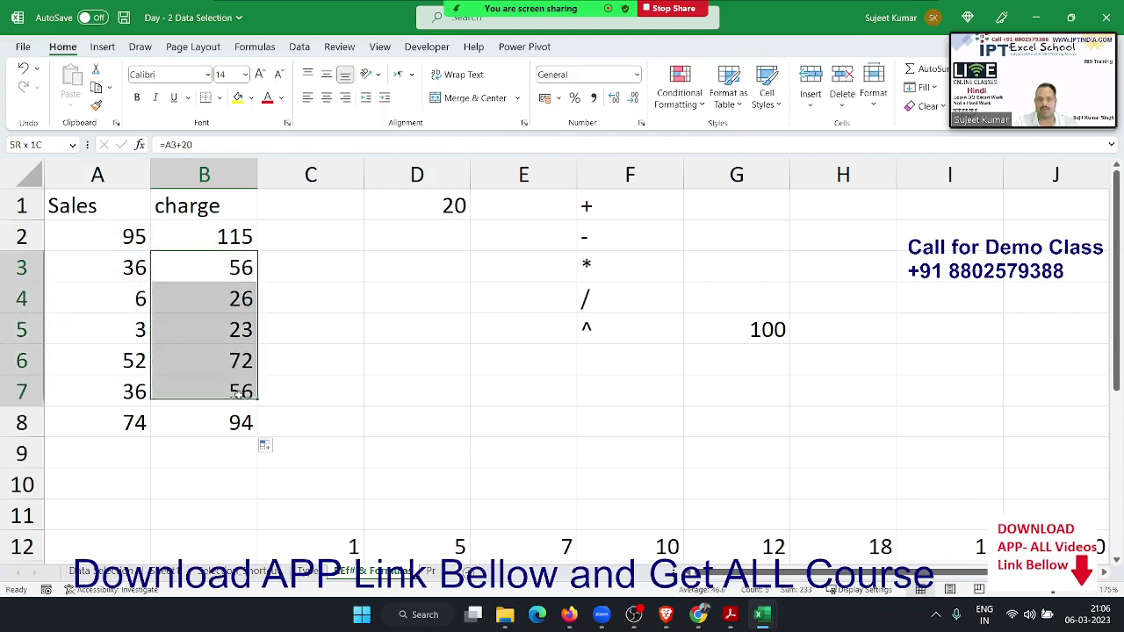
{"action": "left_click_drag", "start_coordinate": [231, 267], "coordinate": [238, 427]}
{"action": "key", "text": "Delete"}
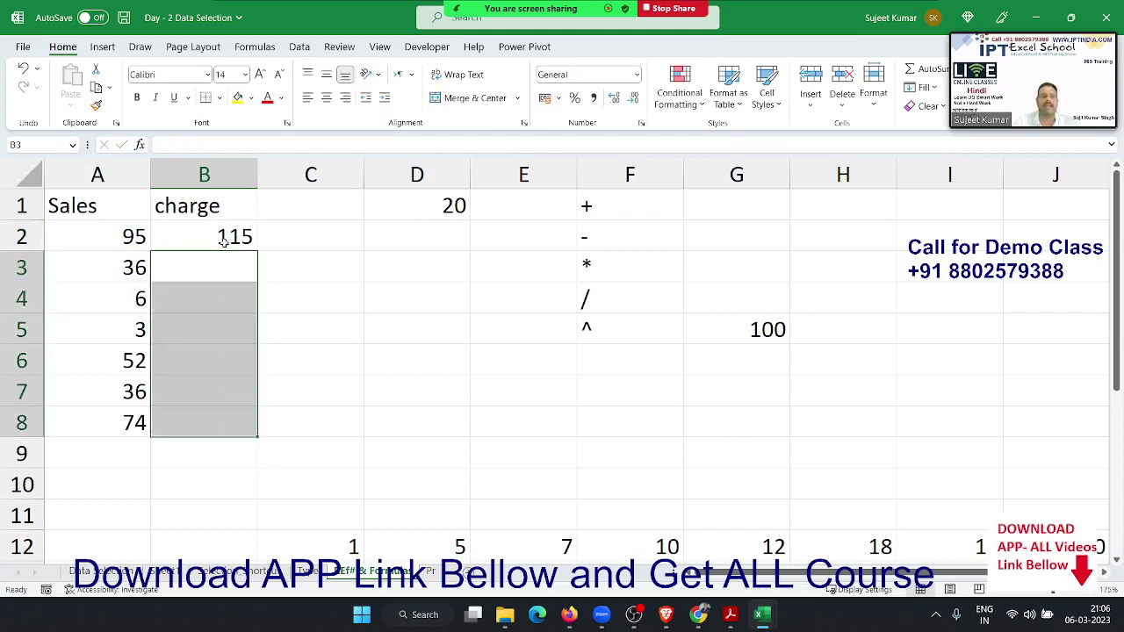
- Refill the +20 formula down and up column B, then clear all charges in B2:B8
{"action": "left_click", "coordinate": [230, 242]}
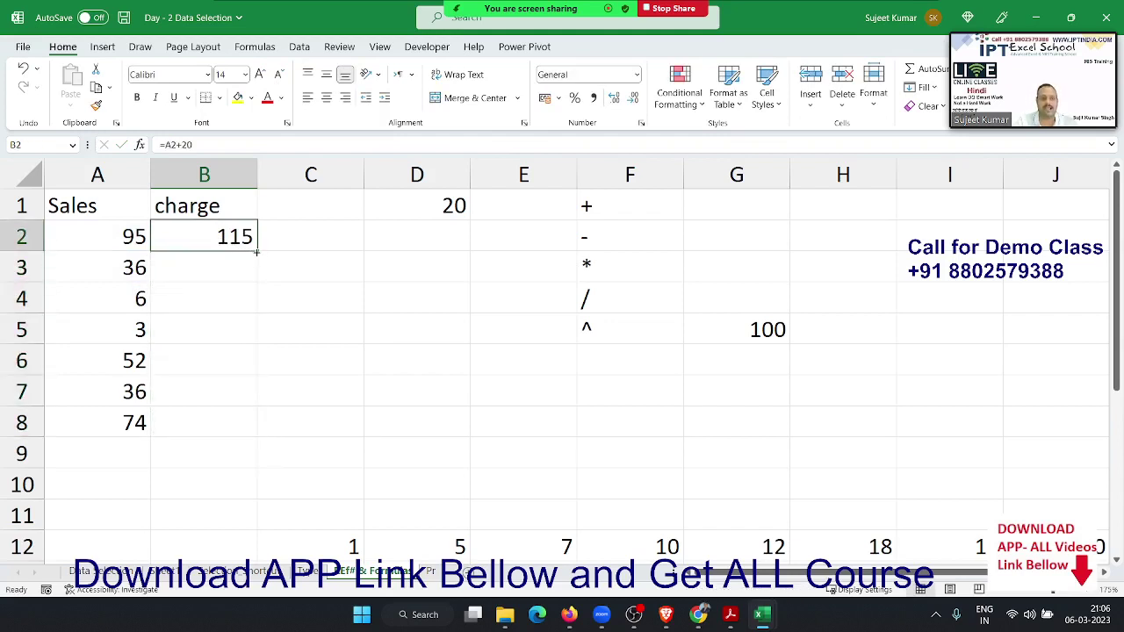
{"action": "mouse_move", "coordinate": [251, 255]}
{"action": "left_mouse_down"}
{"action": "mouse_move", "coordinate": [266, 330]}
{"action": "mouse_move", "coordinate": [260, 428]}
{"action": "left_mouse_up"}
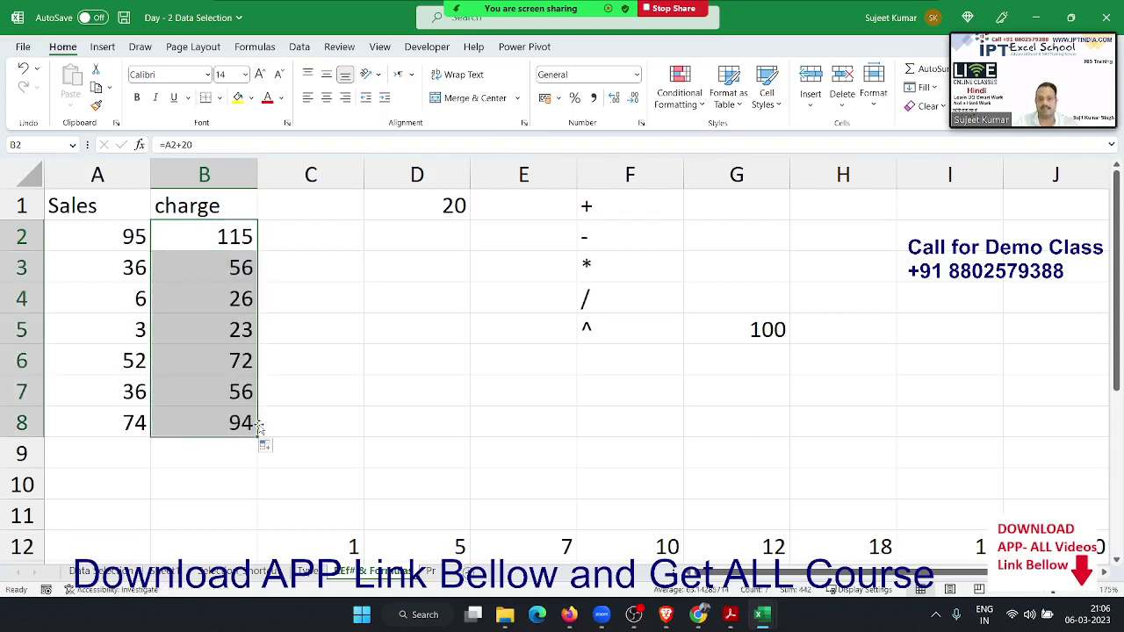
{"action": "left_click_drag", "start_coordinate": [231, 393], "coordinate": [206, 241]}
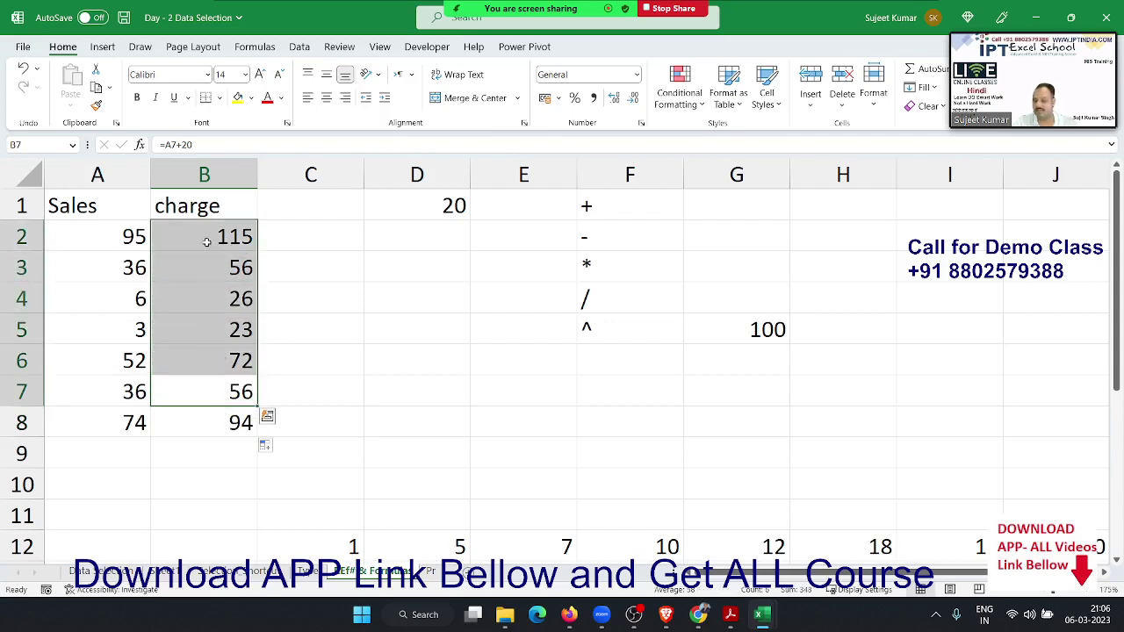
{"action": "key", "text": "Delete"}
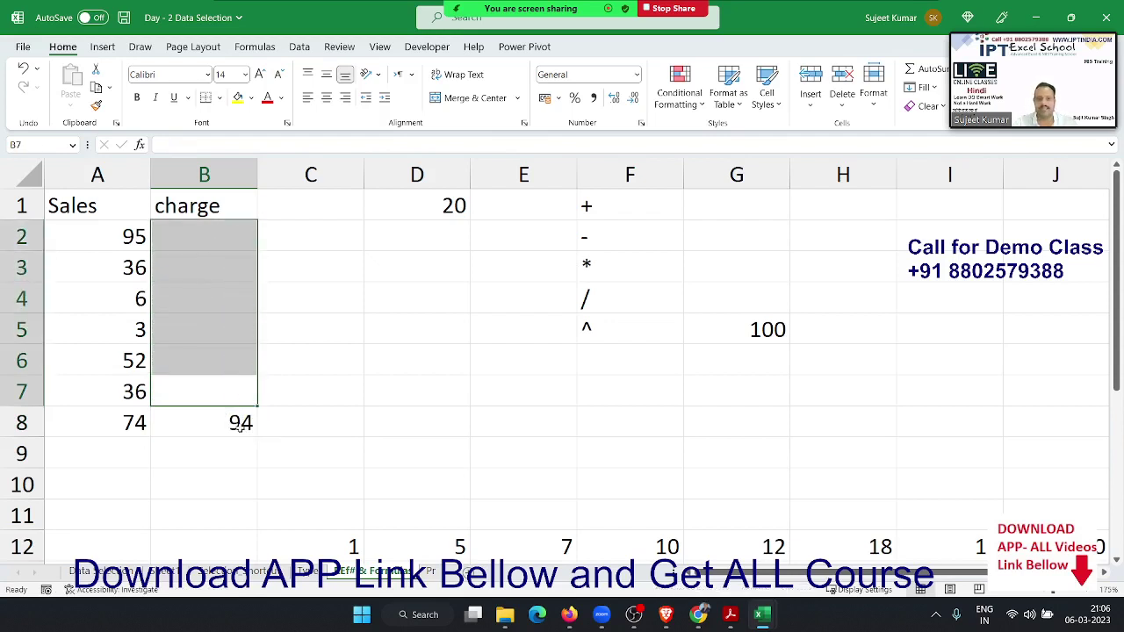
{"action": "left_click", "coordinate": [237, 429]}
{"action": "left_click_drag", "start_coordinate": [256, 437], "coordinate": [246, 228]}
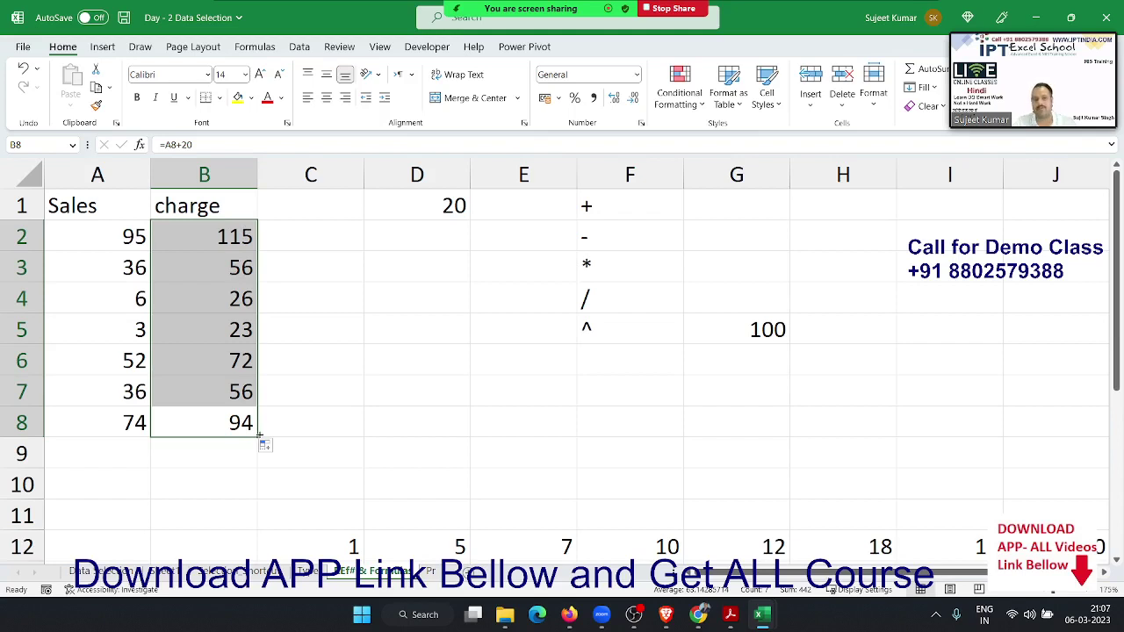
{"action": "key", "text": "Delete"}
{"action": "left_click", "coordinate": [234, 237]}
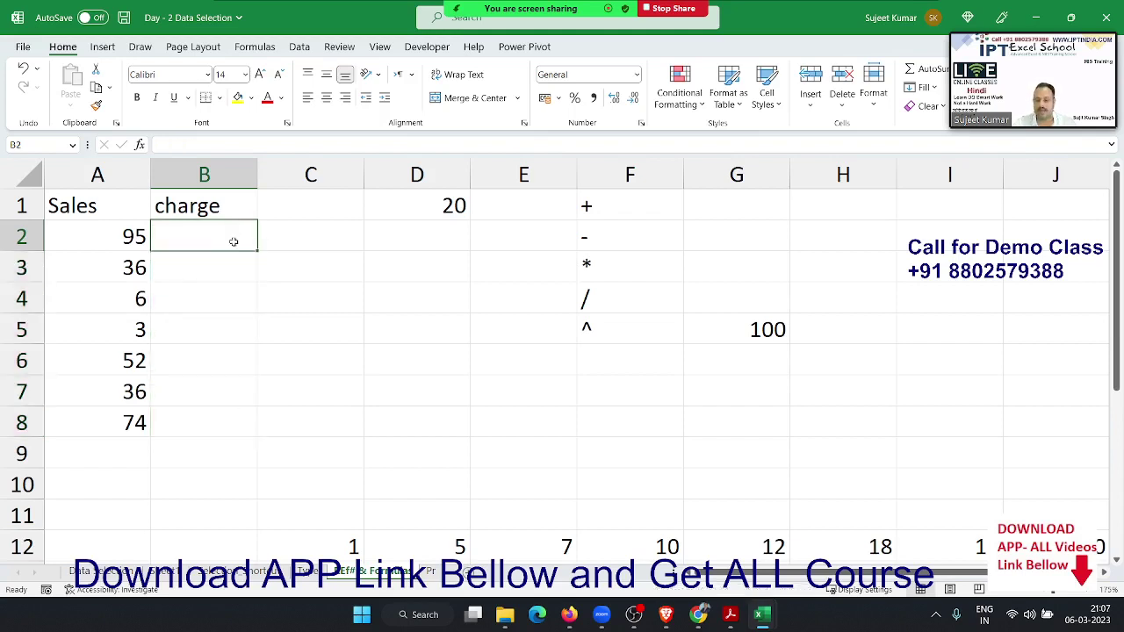
- Discard the trial entries in C4, leaving it empty, and return to charge cell B2
{"action": "type", "text": "="}
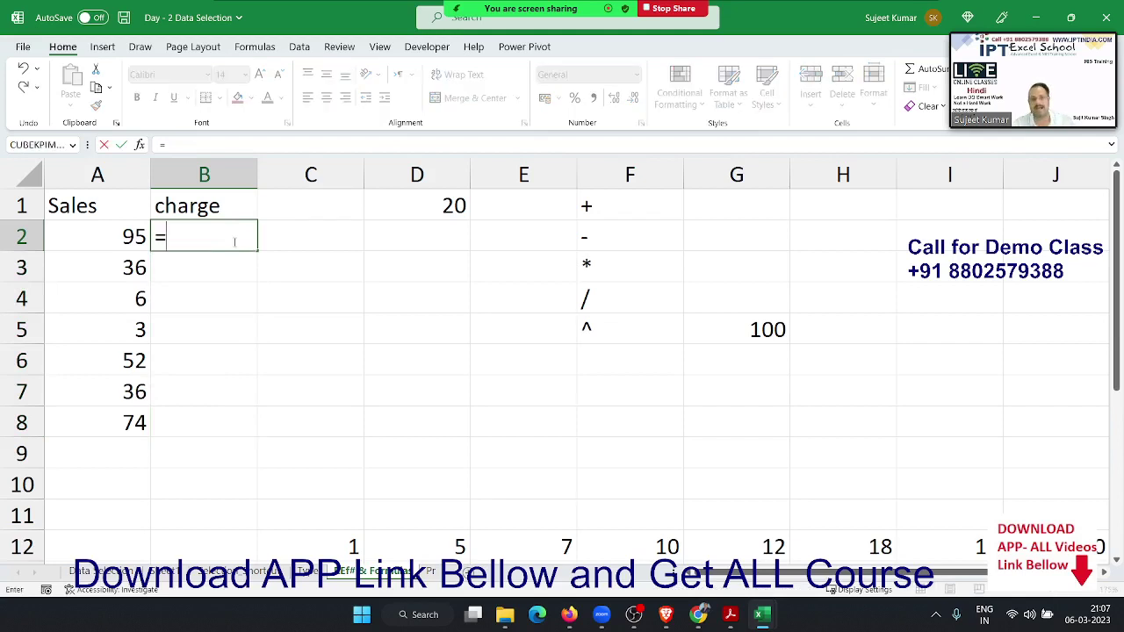
{"action": "key", "text": "Escape"}
{"action": "left_click", "coordinate": [304, 291]}
{"action": "type", "text": "m;"}
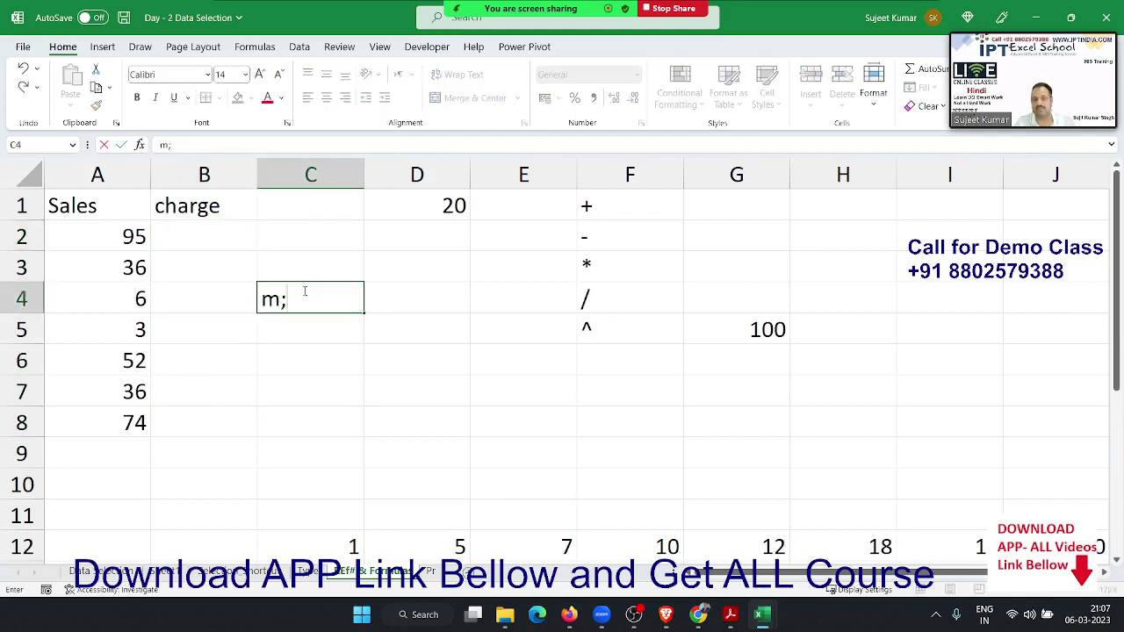
{"action": "type", "text": "asd"}
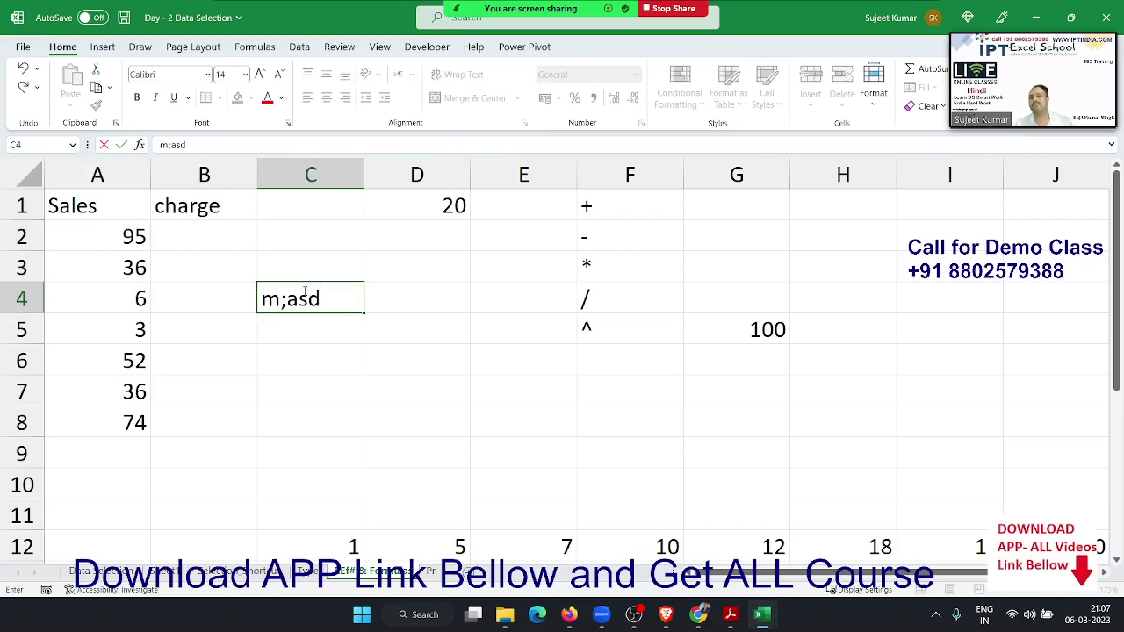
{"action": "key", "text": "Escape"}
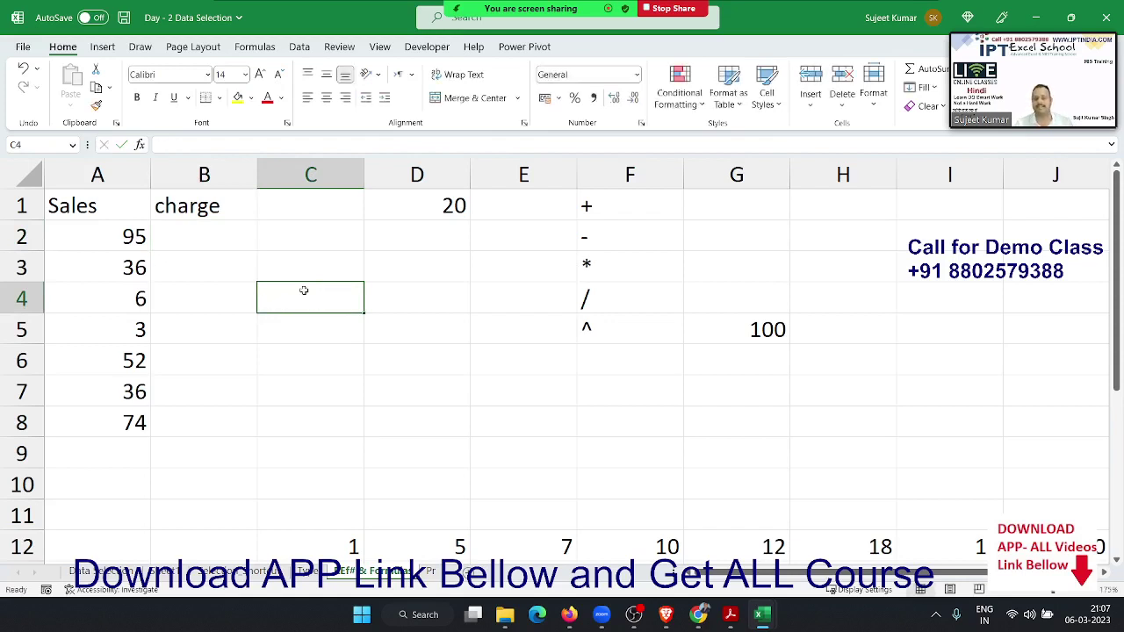
{"action": "type", "text": "=sd"}
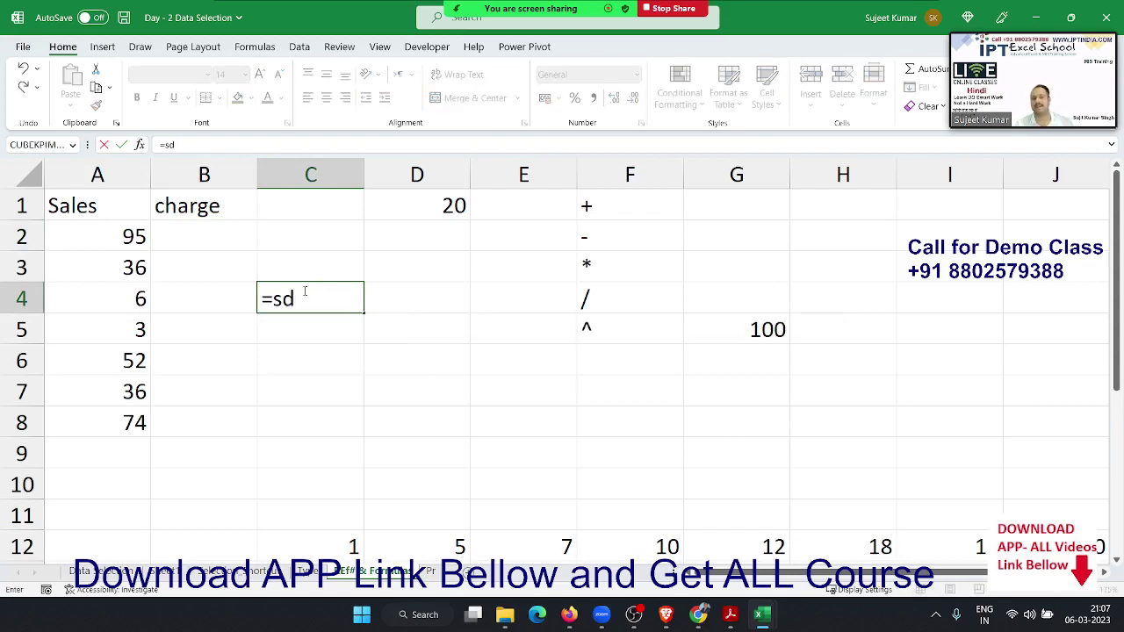
{"action": "key", "text": "BackSpace"}
{"action": "key", "text": "BackSpace"}
{"action": "type", "text": "v"}
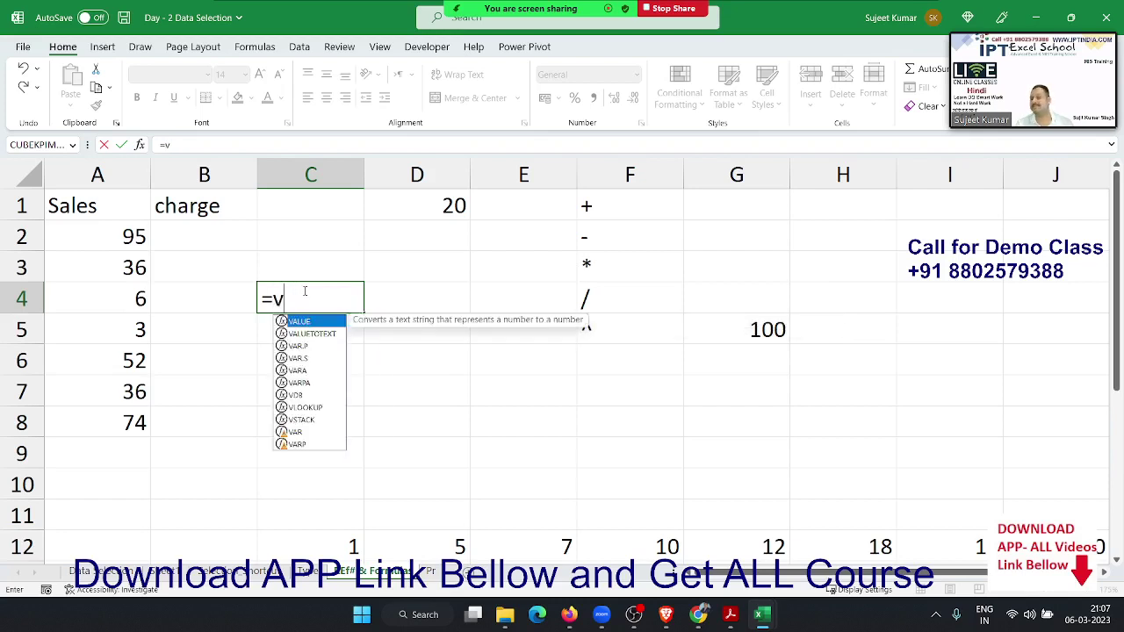
{"action": "key", "text": "BackSpace"}
{"action": "key", "text": "BackSpace"}
{"action": "key", "text": "Escape"}
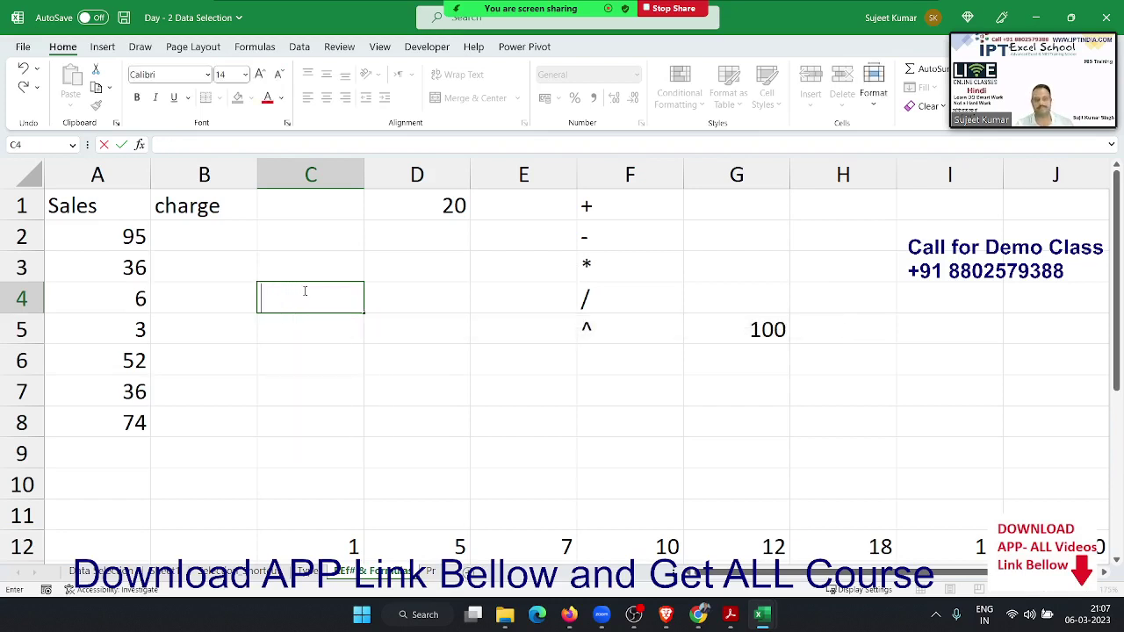
{"action": "key", "text": "Up"}
{"action": "key", "text": "Up"}
{"action": "key", "text": "Left"}
- Enter =A2+D1 in B2 to add D1's 20 to the 95 sale, giving 115
{"action": "type", "text": "="}
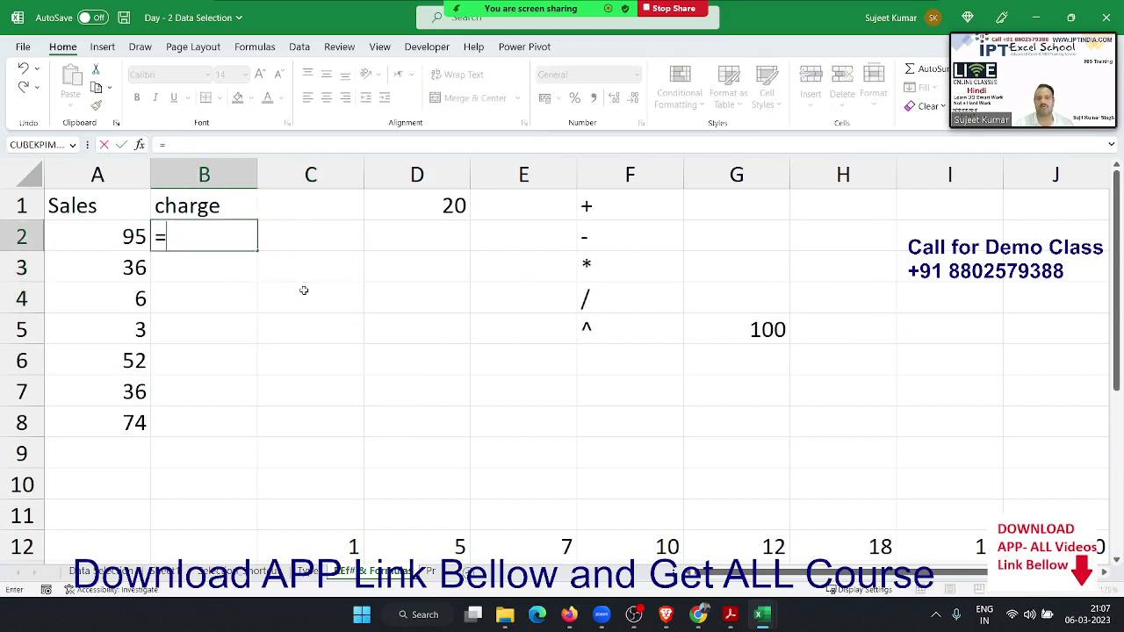
{"action": "left_click", "coordinate": [97, 235]}
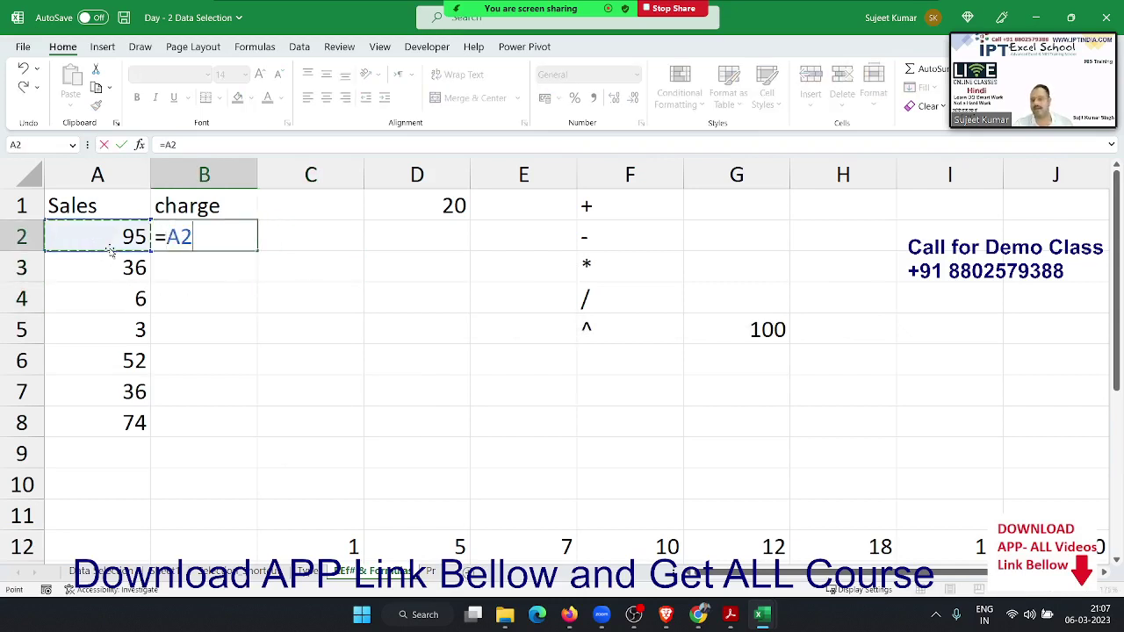
{"action": "type", "text": "+"}
{"action": "left_click", "coordinate": [412, 205]}
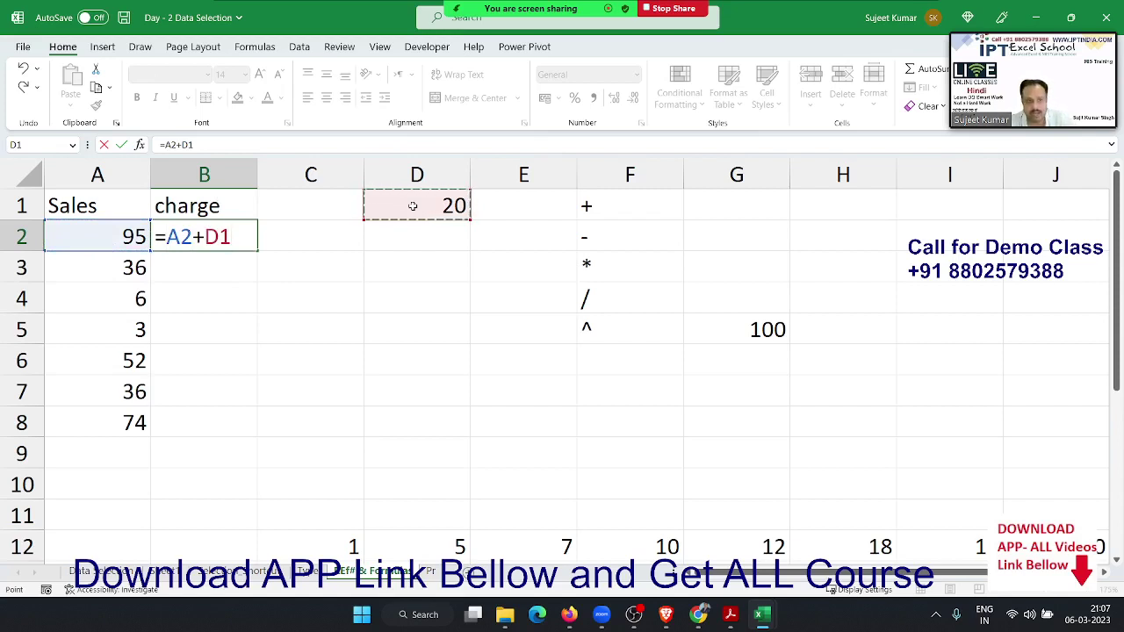
{"action": "key", "text": "Return"}
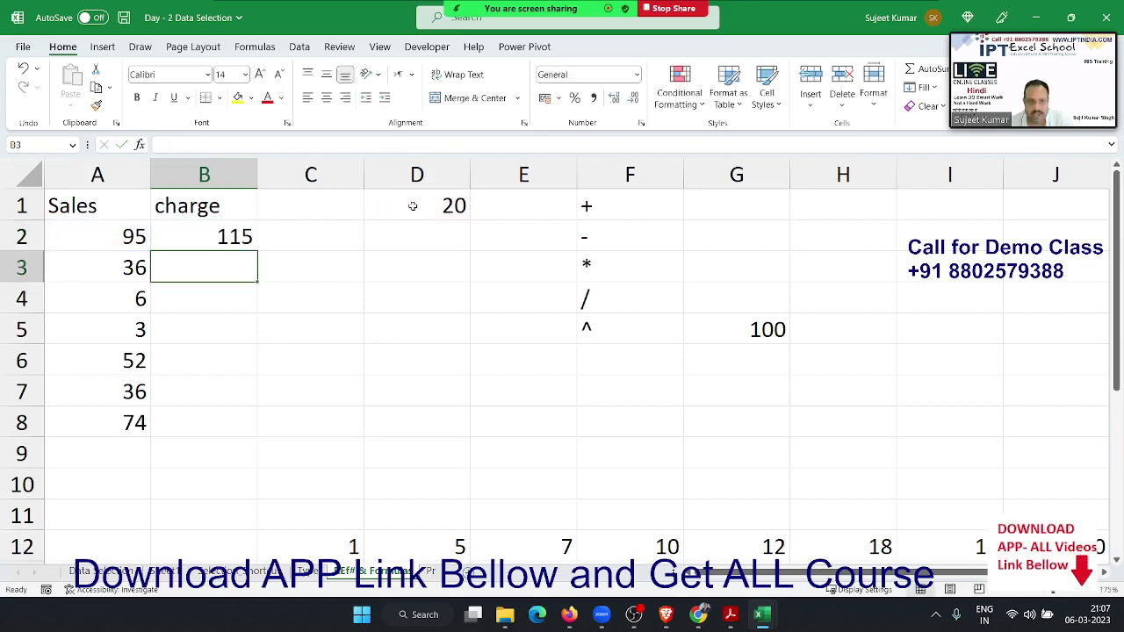
{"action": "key", "text": "Up"}
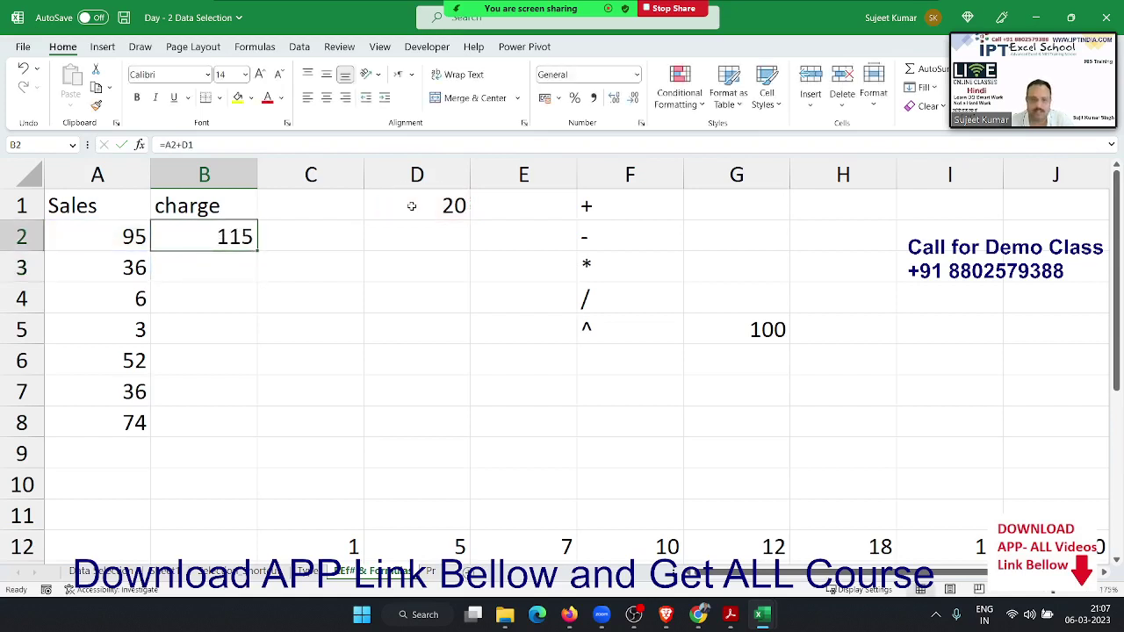
{"action": "right_click", "coordinate": [411, 206]}
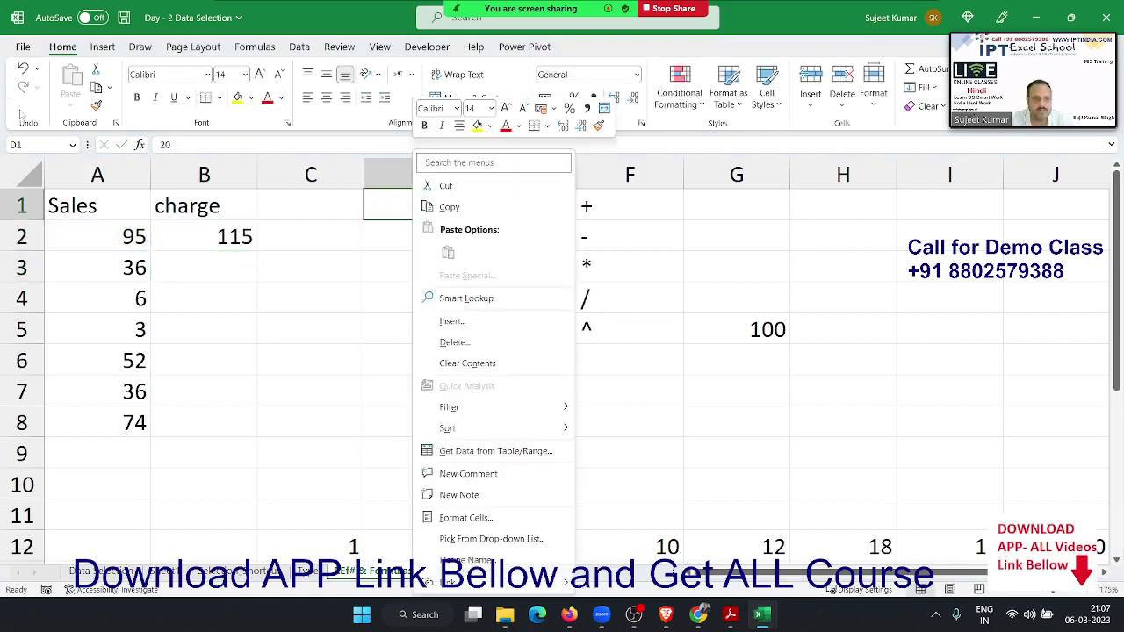
{"action": "key", "text": "Escape"}
{"action": "left_click", "coordinate": [211, 244]}
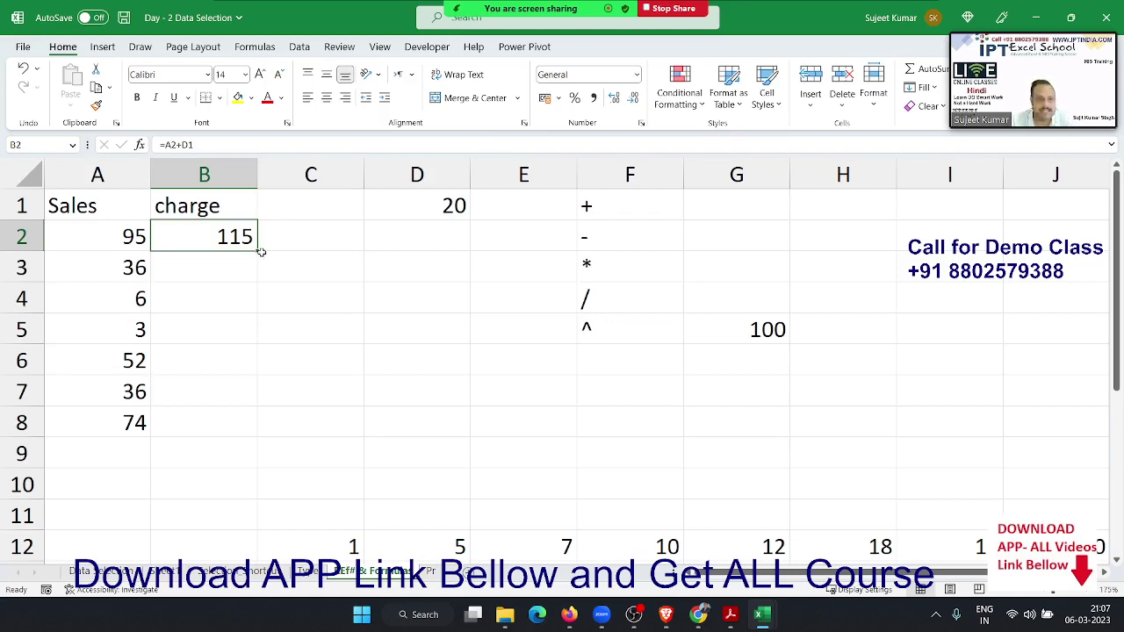
- Copy B2's formula into B3, which becomes =A3+D2 and shows 36
{"action": "left_click_drag", "start_coordinate": [261, 253], "coordinate": [261, 279]}
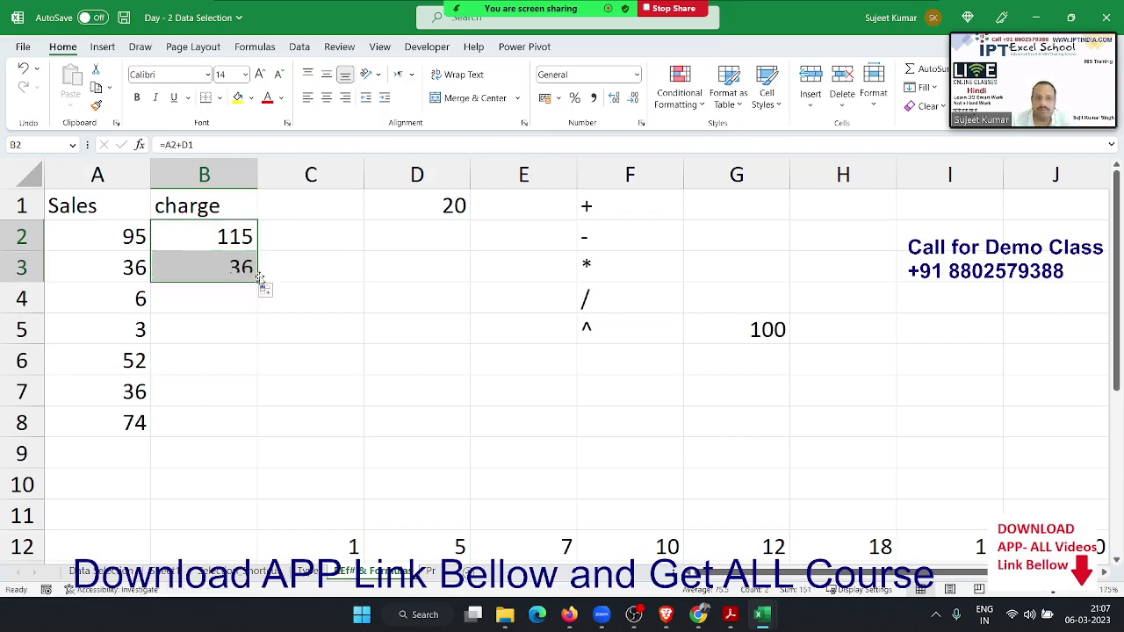
{"action": "double_click", "coordinate": [242, 243]}
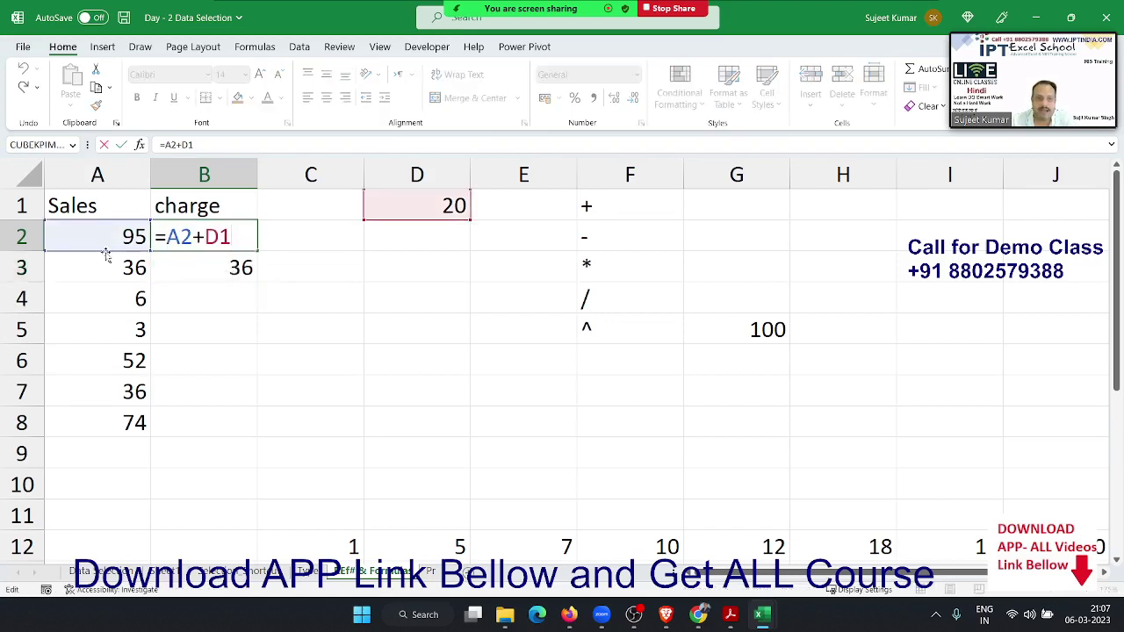
{"action": "key", "text": "Return"}
{"action": "double_click", "coordinate": [192, 263]}
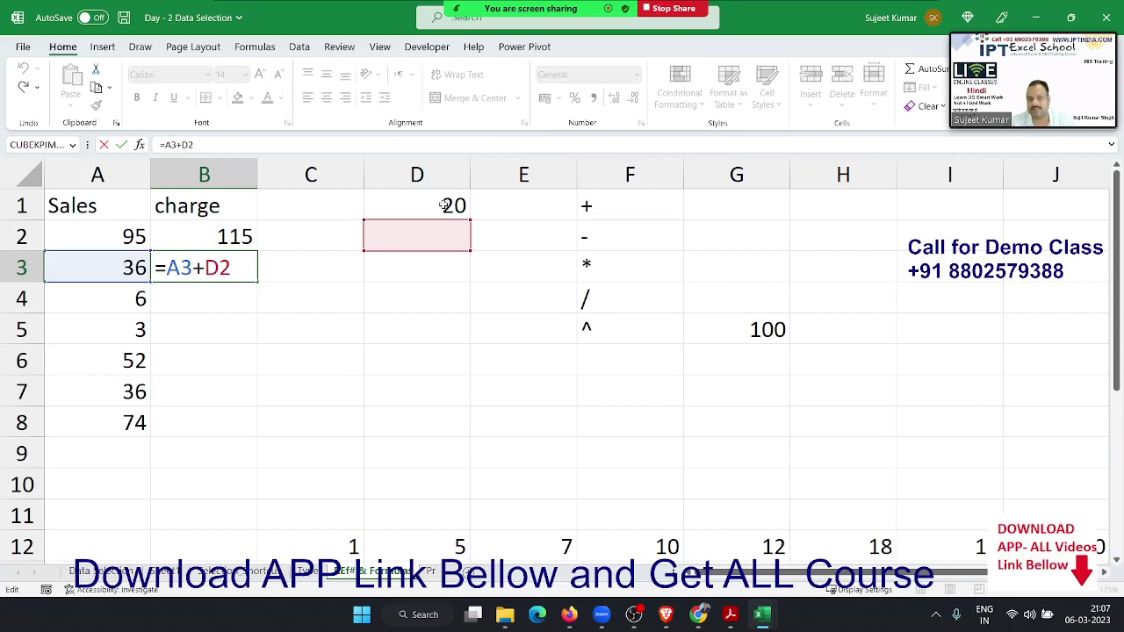
{"action": "key", "text": "Return"}
- Lock D1's row in B2's formula so it reads =A2+D$1
{"action": "double_click", "coordinate": [239, 237]}
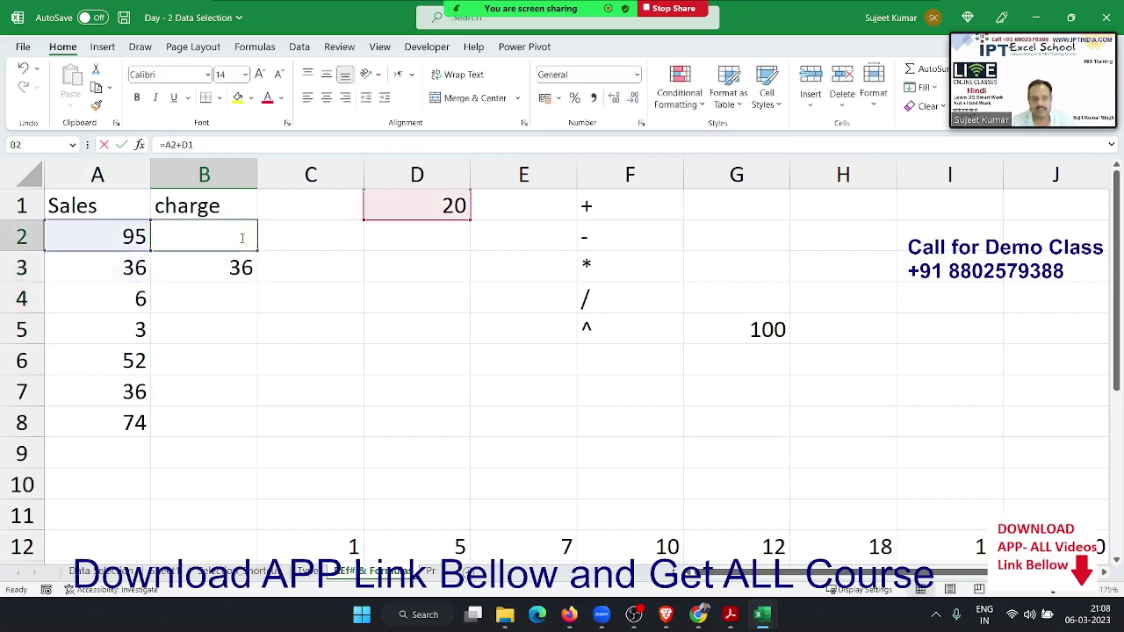
{"action": "double_click", "coordinate": [234, 237]}
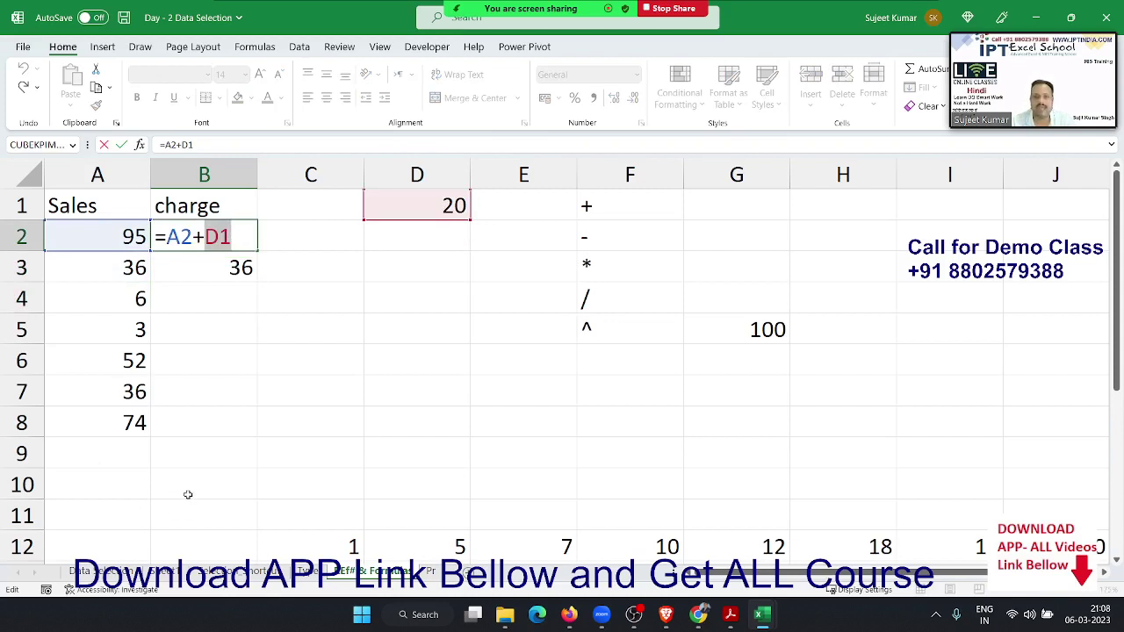
{"action": "left_click", "coordinate": [219, 238]}
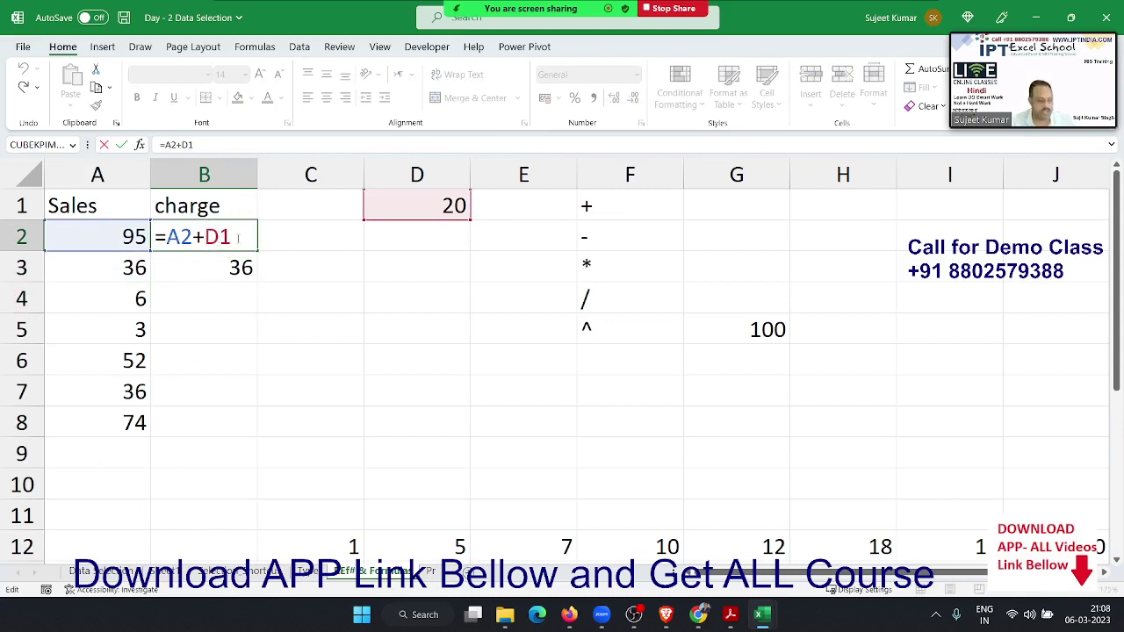
{"action": "type", "text": "$"}
{"action": "key", "text": "Return"}
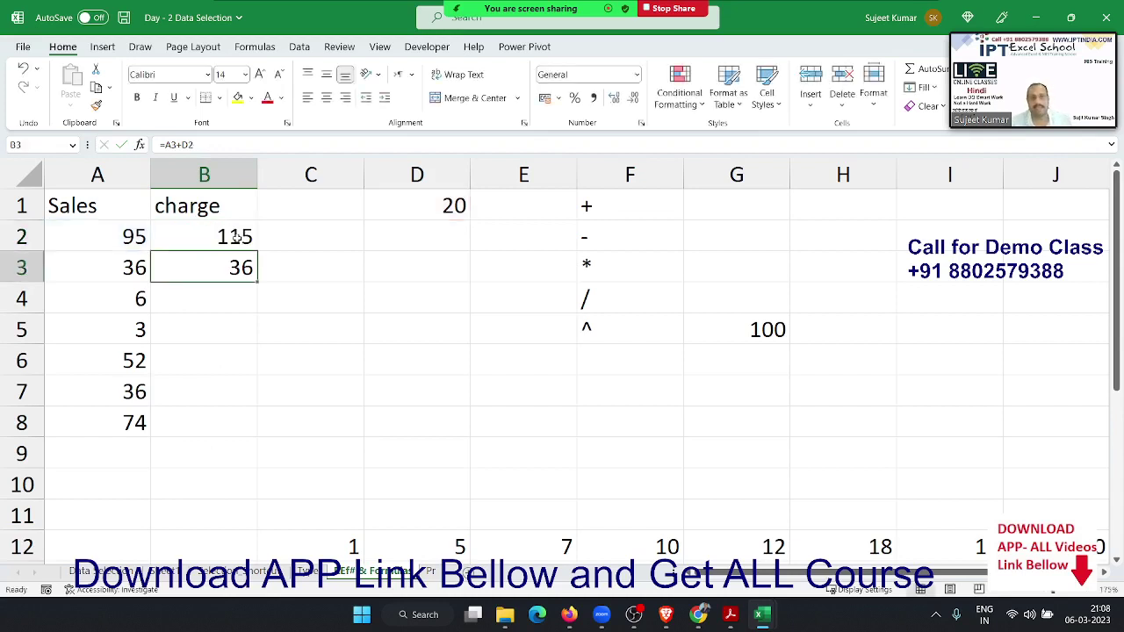
{"action": "left_click", "coordinate": [243, 239]}
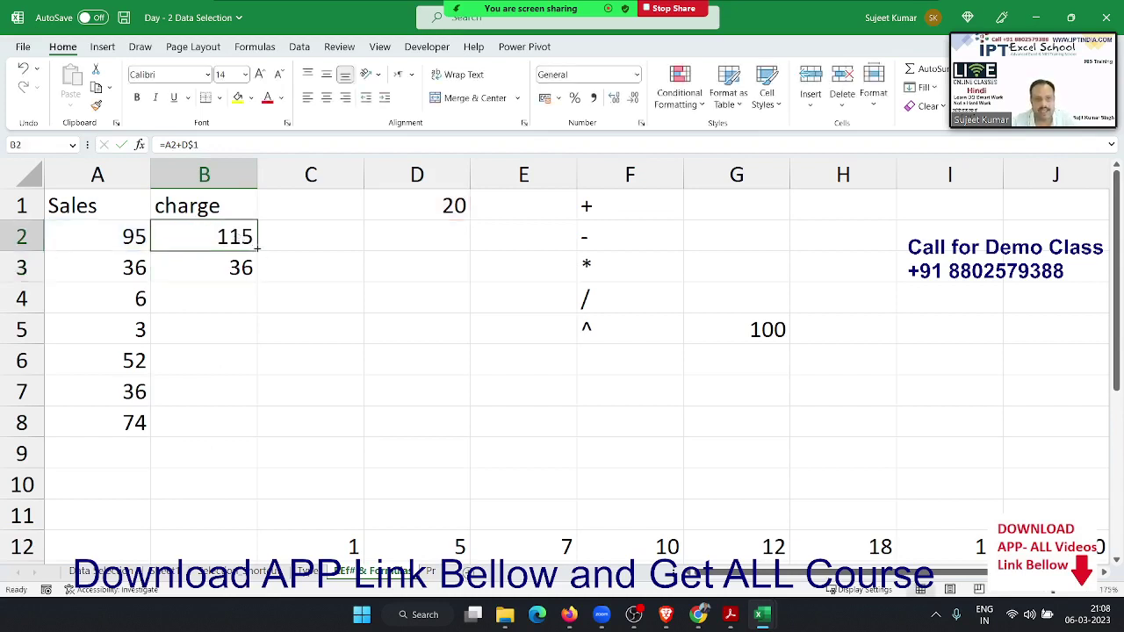
- Fill B2's =A2+D$1 formula down to B8 and check the copied formulas in B3 and B4
{"action": "left_click_drag", "start_coordinate": [258, 250], "coordinate": [244, 424]}
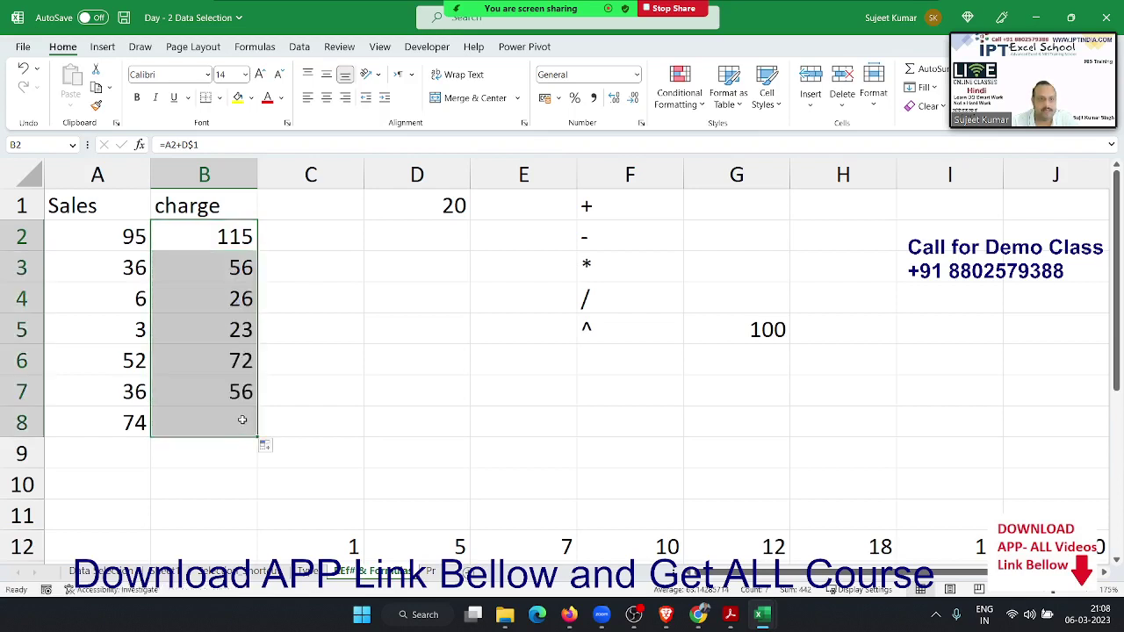
{"action": "left_click", "coordinate": [217, 254]}
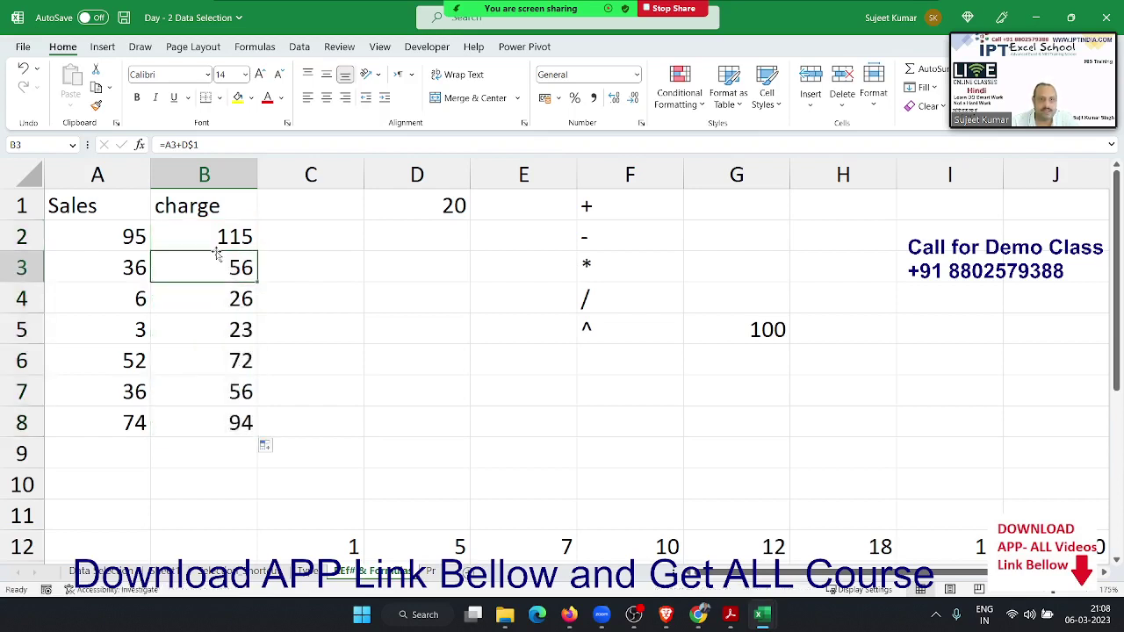
{"action": "left_click", "coordinate": [218, 303]}
{"action": "left_click", "coordinate": [221, 333]}
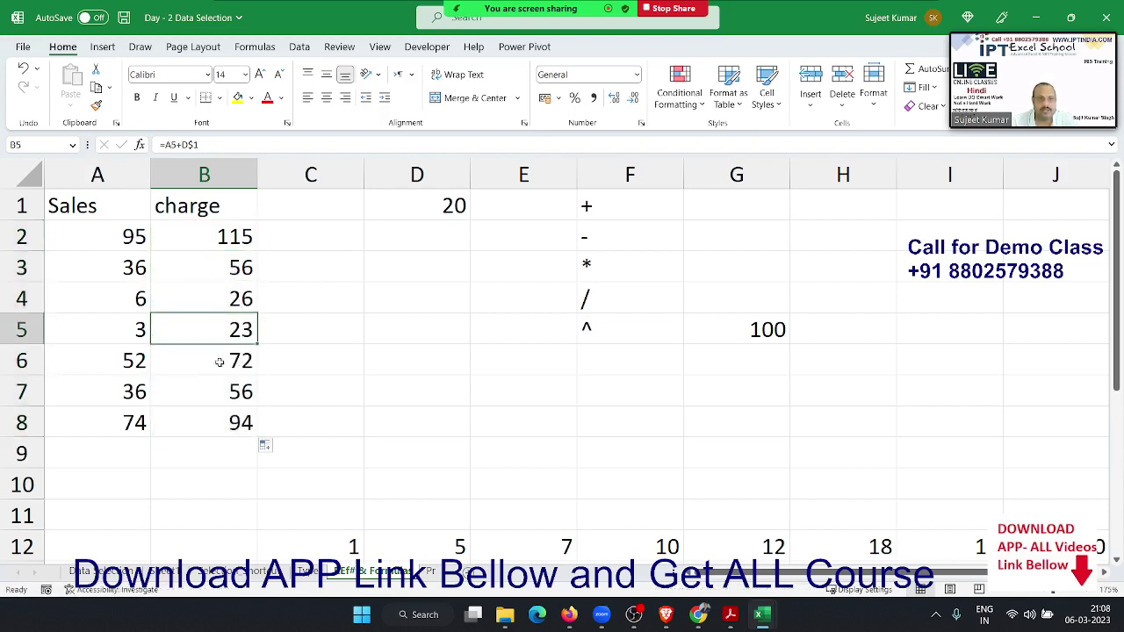
{"action": "left_click", "coordinate": [219, 363]}
{"action": "left_click", "coordinate": [215, 418]}
{"action": "double_click", "coordinate": [220, 262]}
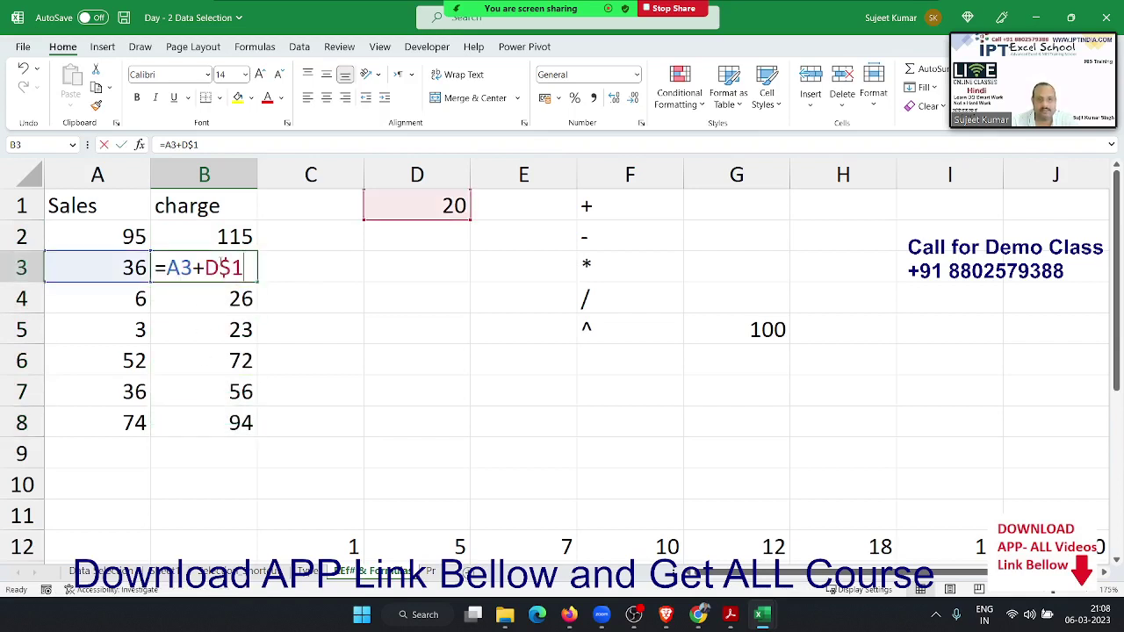
{"action": "key", "text": "Return"}
{"action": "double_click", "coordinate": [227, 292]}
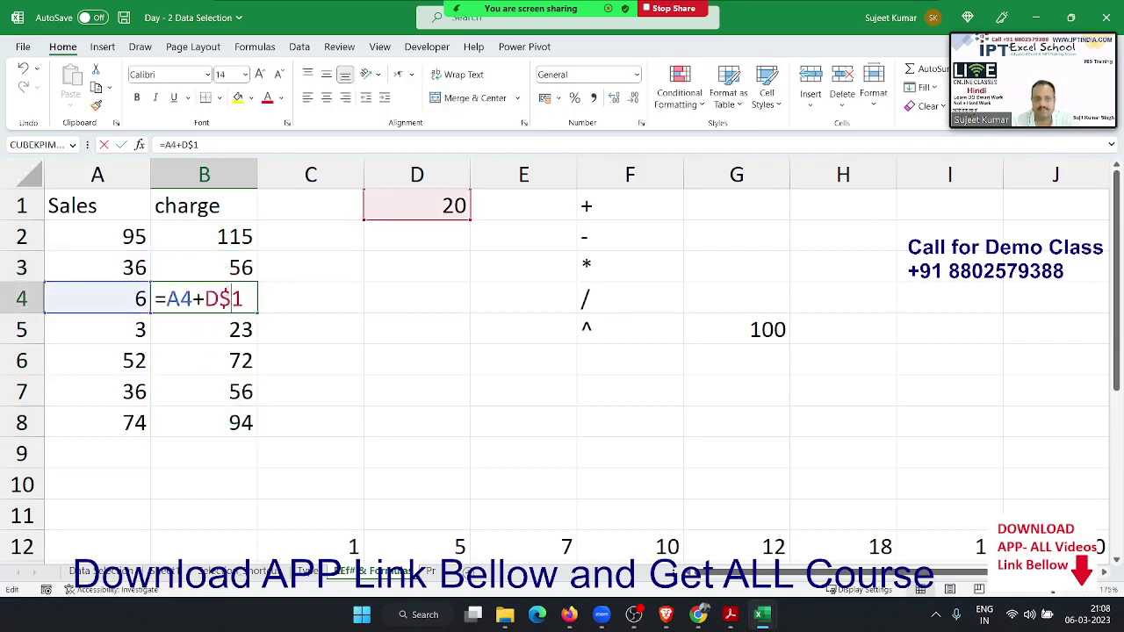
{"action": "key", "text": "Return"}
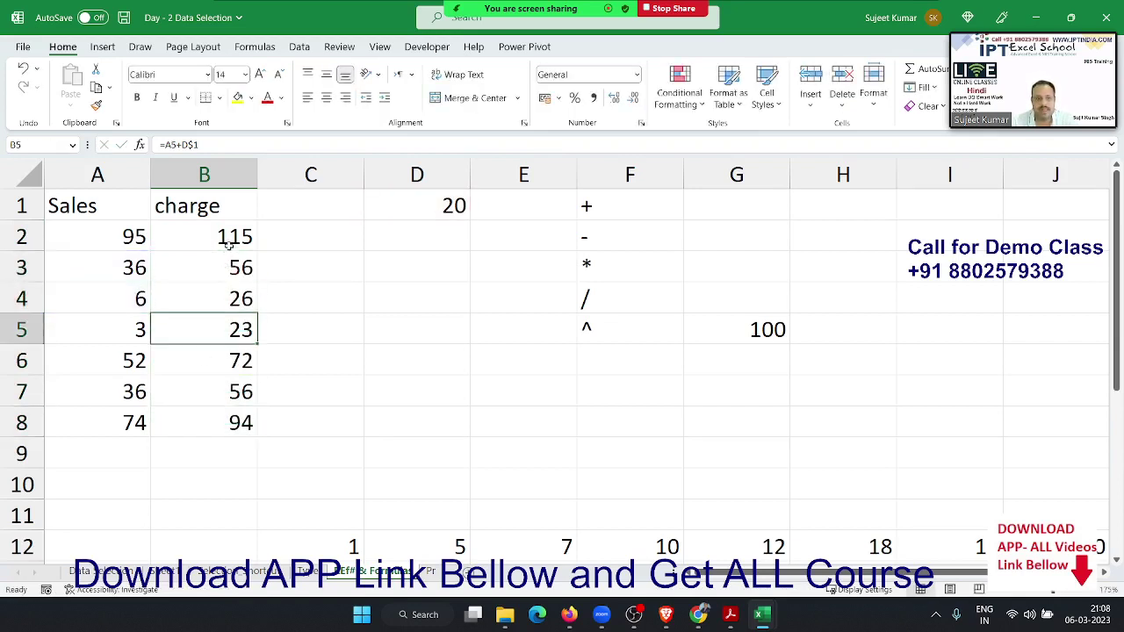
{"action": "left_click", "coordinate": [229, 247]}
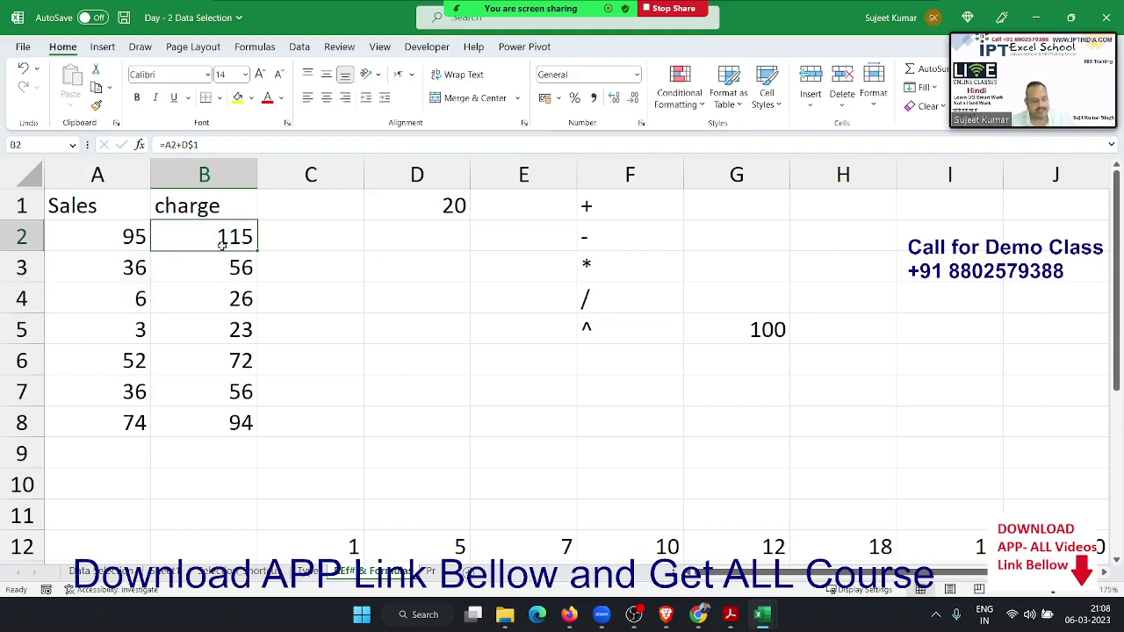
{"action": "key", "text": "Down"}
{"action": "key", "text": "Down"}
- Undo the charge fill and reconfirm B2's formula as =A2+D1
{"action": "key", "text": "Up"}
{"action": "key", "text": "ctrl+z"}
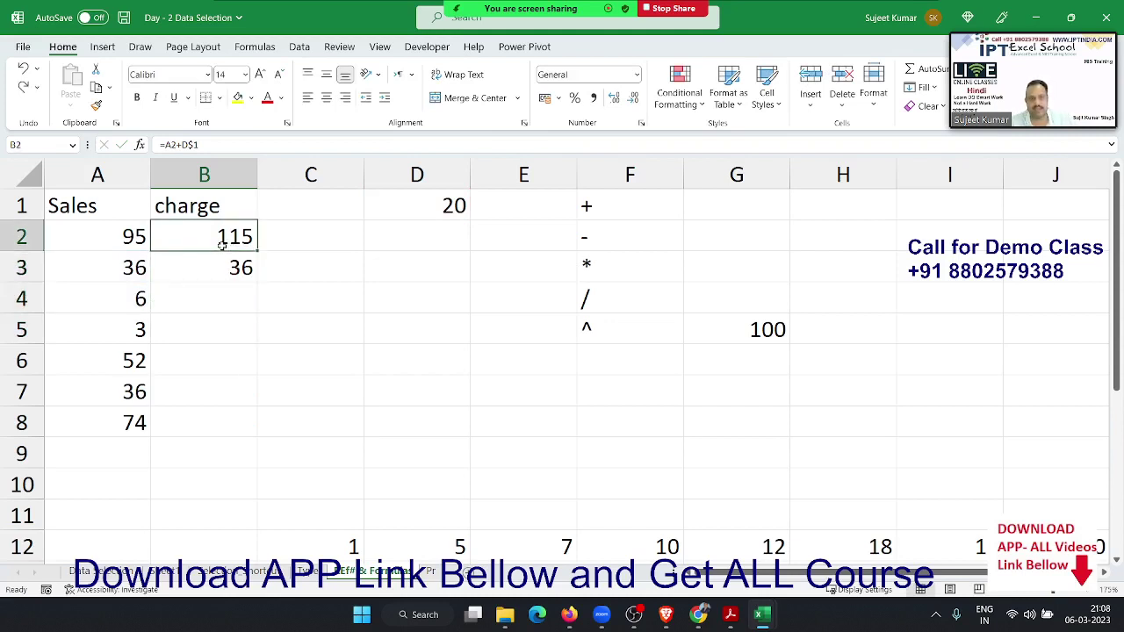
{"action": "double_click", "coordinate": [237, 247]}
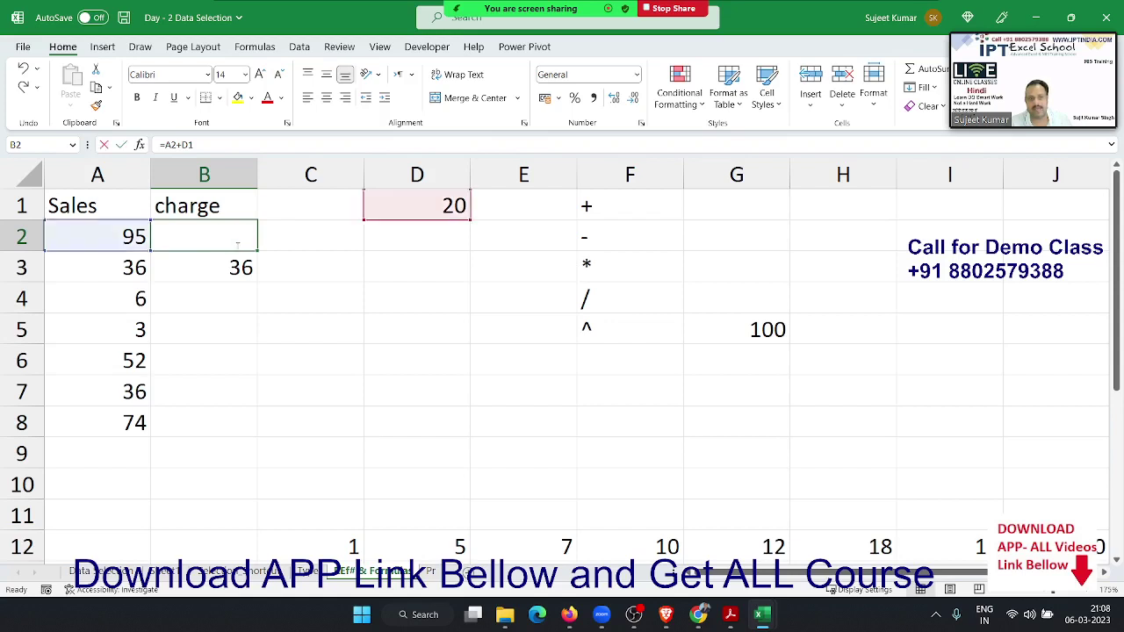
{"action": "key", "text": "ctrl+Return"}
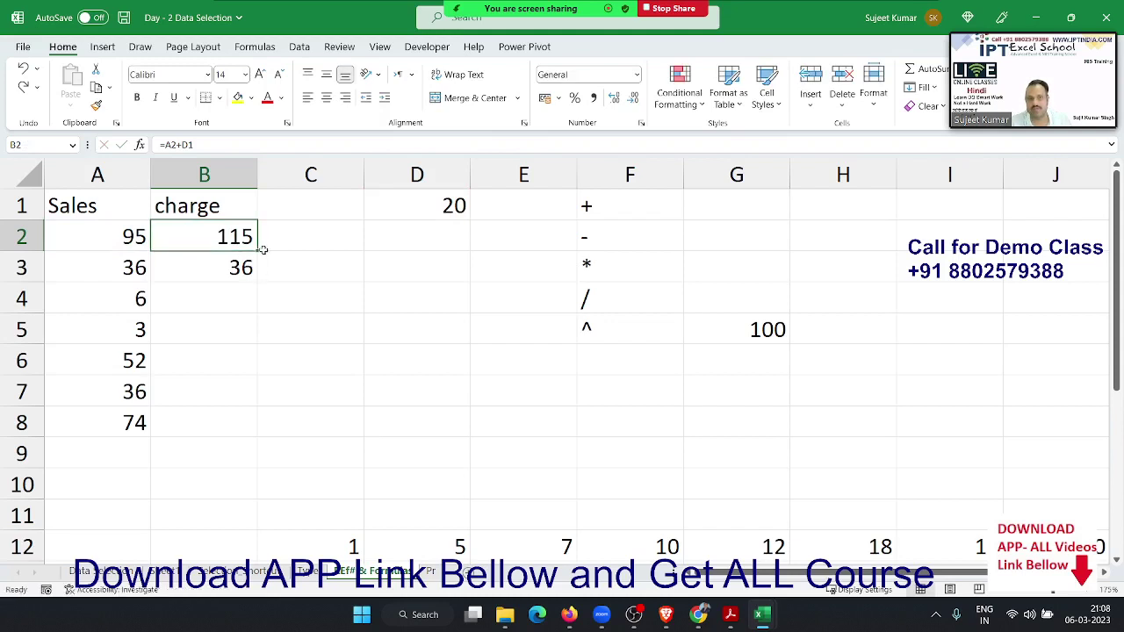
- Copy B2's formula into B3, showing the shifted =A3+D2 that returns 36
{"action": "left_click_drag", "start_coordinate": [260, 250], "coordinate": [265, 273]}
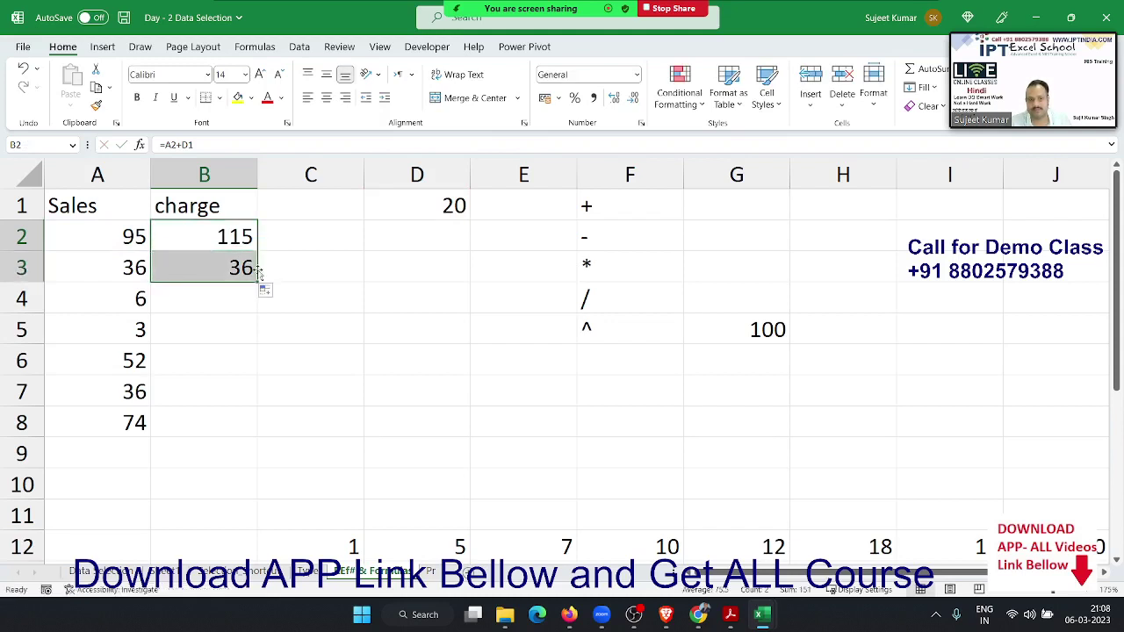
{"action": "left_click", "coordinate": [245, 266]}
{"action": "double_click", "coordinate": [246, 266]}
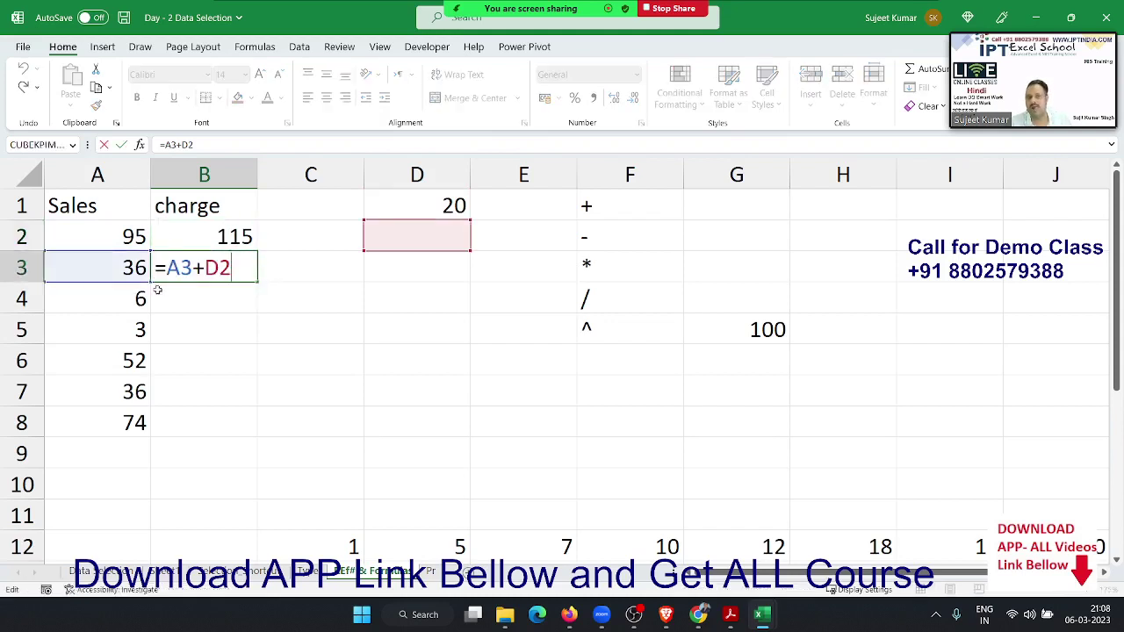
{"action": "double_click", "coordinate": [180, 268]}
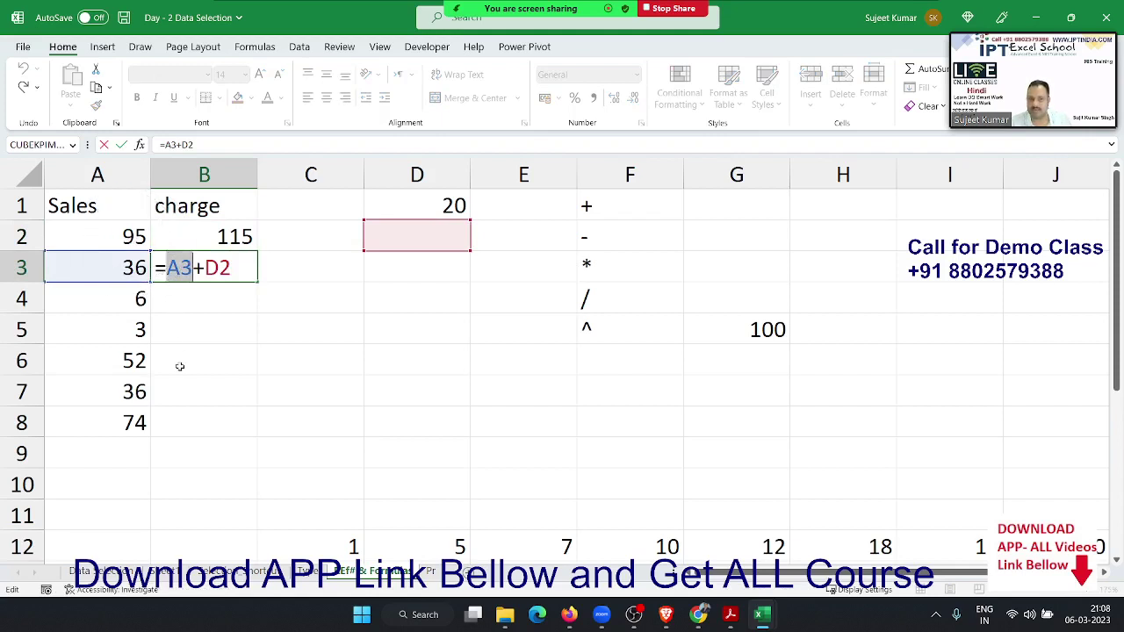
{"action": "left_click", "coordinate": [414, 211]}
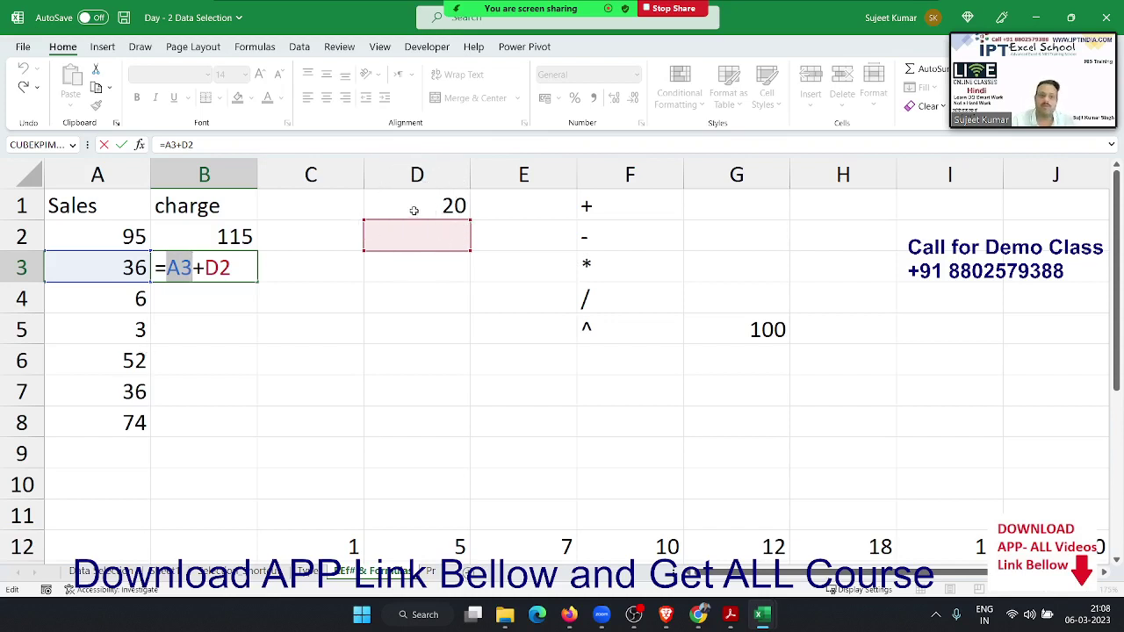
{"action": "key", "text": "ctrl+Return"}
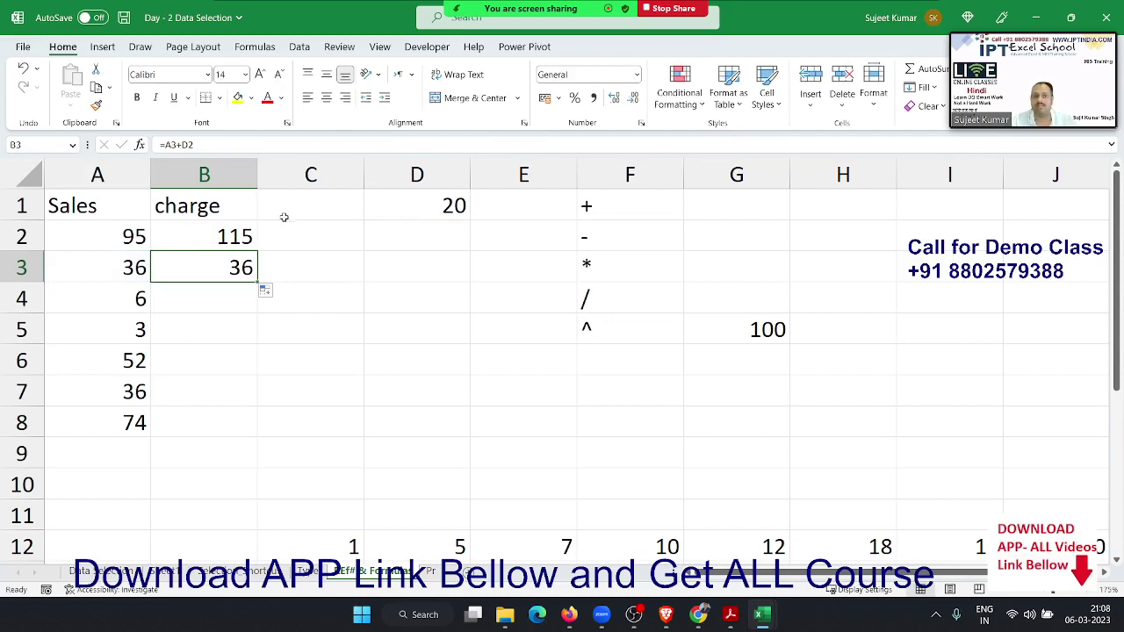
- Re-lock B2's formula to =A2+D$1, still returning 115
{"action": "double_click", "coordinate": [243, 231]}
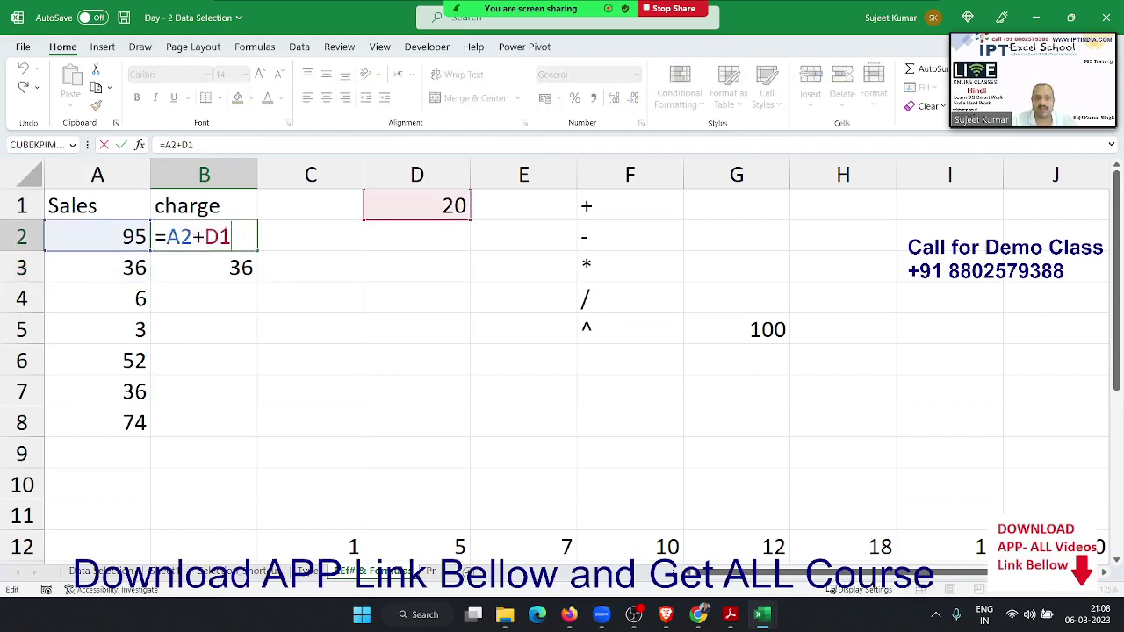
{"action": "key", "text": "Left"}
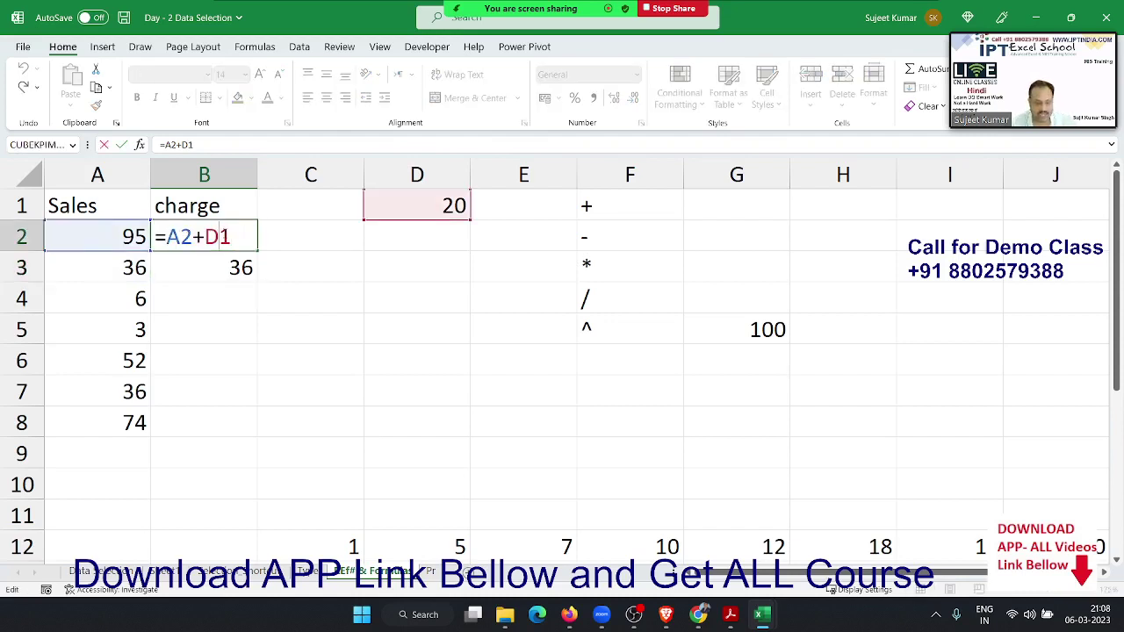
{"action": "type", "text": "$"}
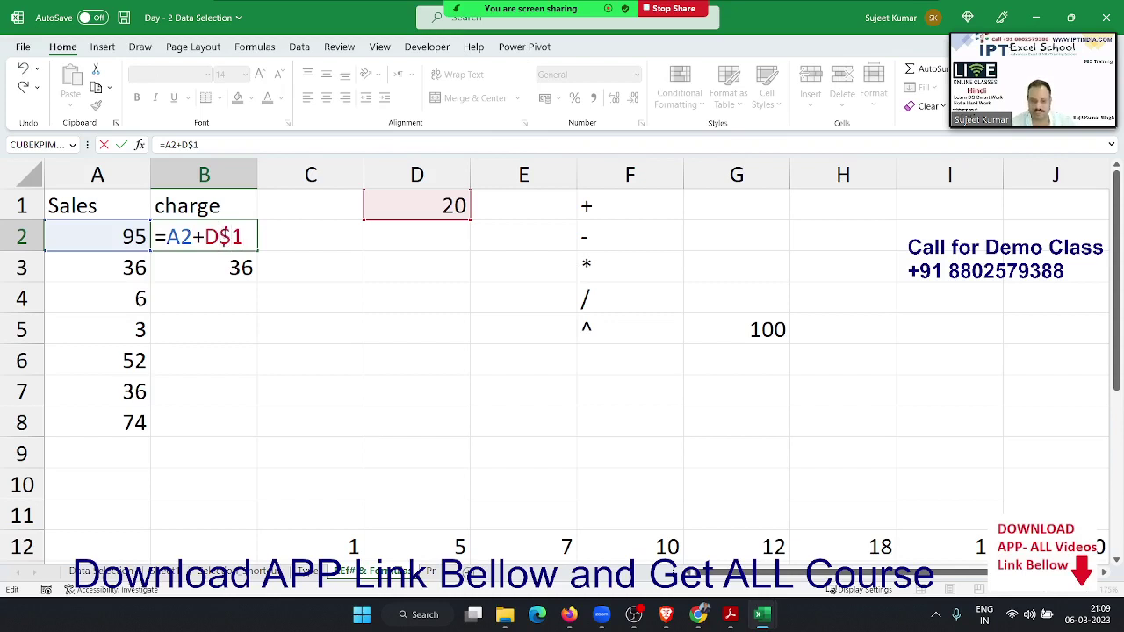
{"action": "key", "text": "Return"}
{"action": "left_click", "coordinate": [223, 236]}
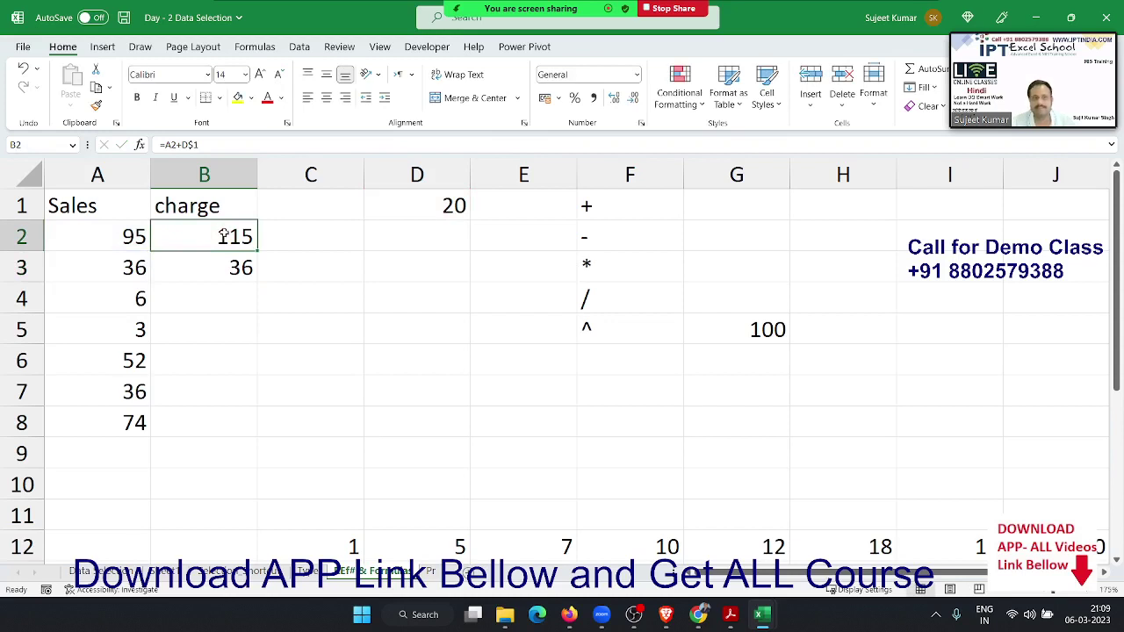
- Fill =A2+D$1 down to B8, giving charges 56, 26, 23, 72, 56 and 94, and verify each formula
{"action": "left_click_drag", "start_coordinate": [257, 252], "coordinate": [217, 427]}
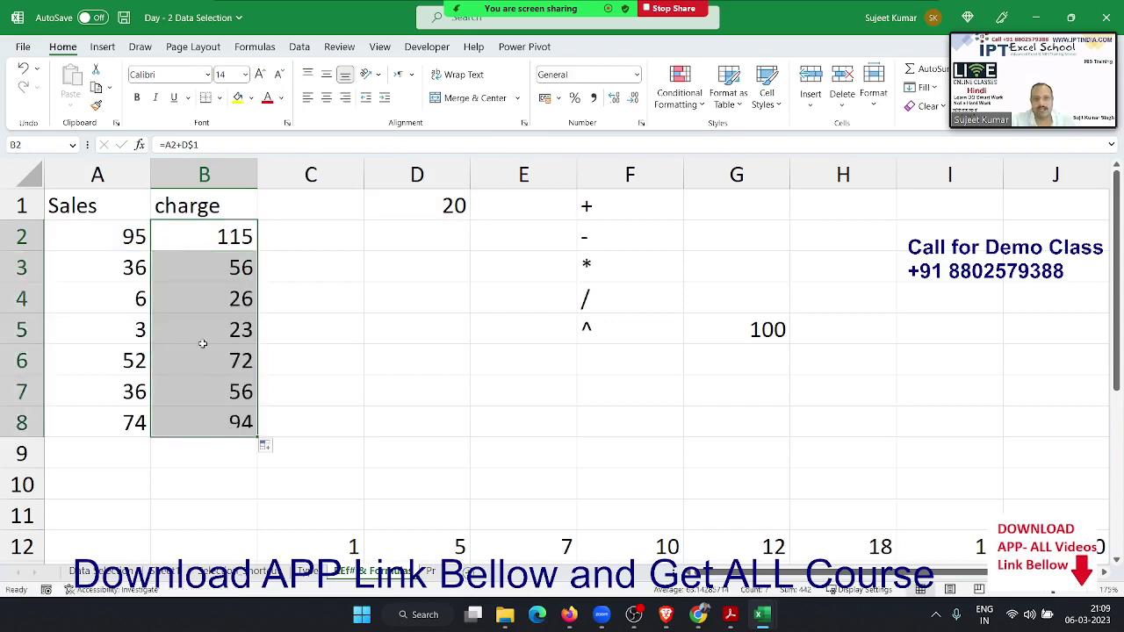
{"action": "left_click", "coordinate": [209, 330]}
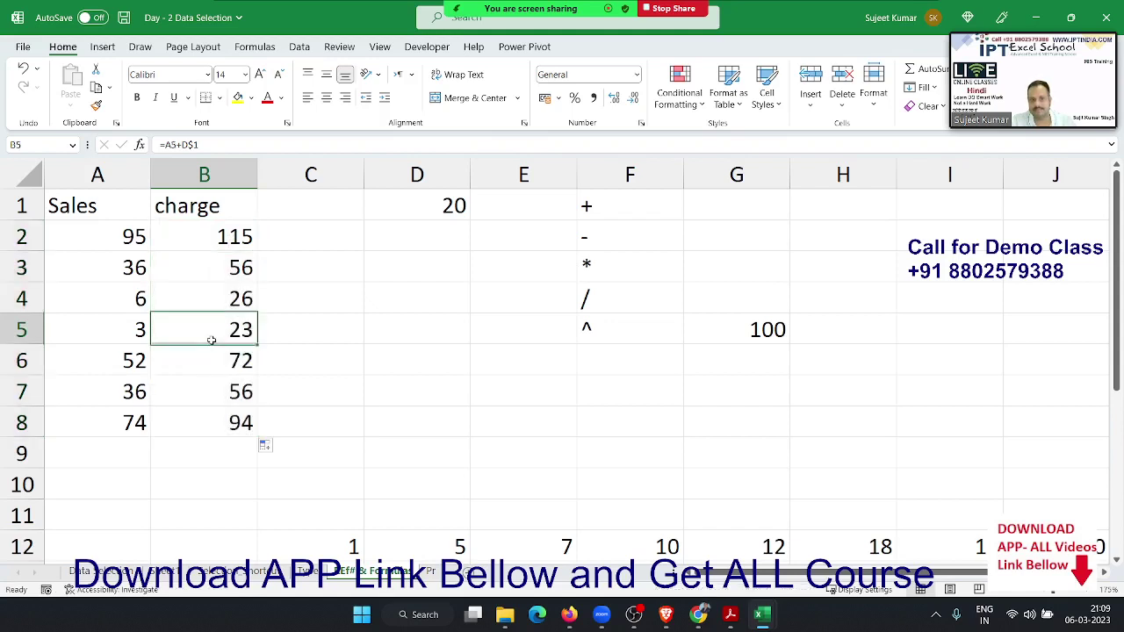
{"action": "left_click", "coordinate": [217, 363]}
{"action": "key", "text": "Down"}
{"action": "key", "text": "Down"}
{"action": "left_click", "coordinate": [221, 392]}
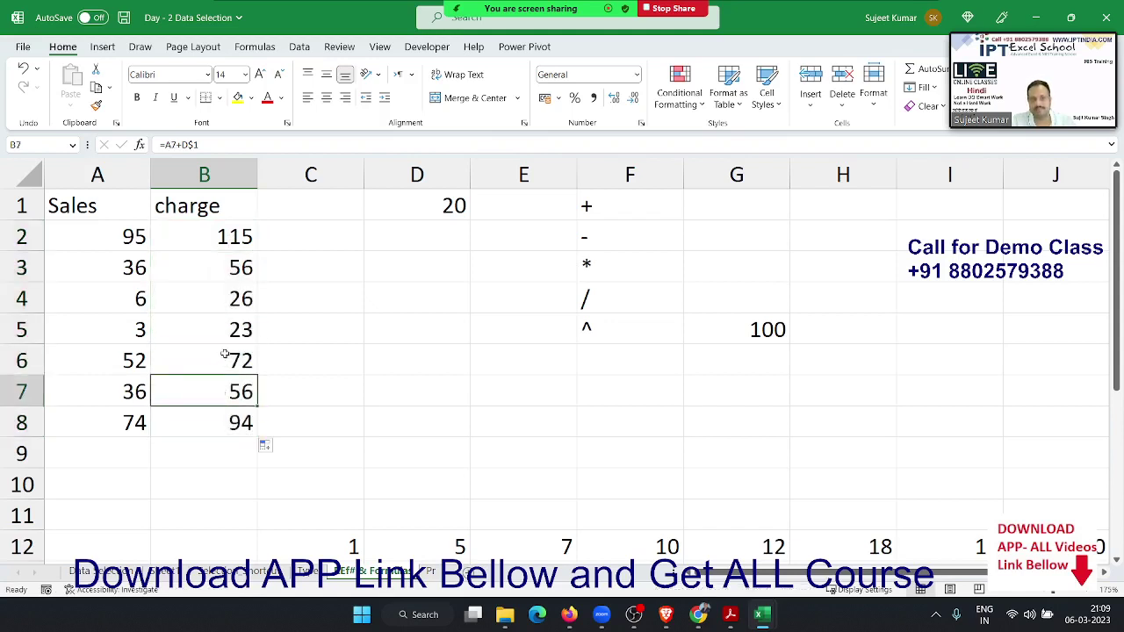
{"action": "left_click", "coordinate": [226, 360]}
{"action": "left_click", "coordinate": [224, 336]}
{"action": "left_click", "coordinate": [221, 297]}
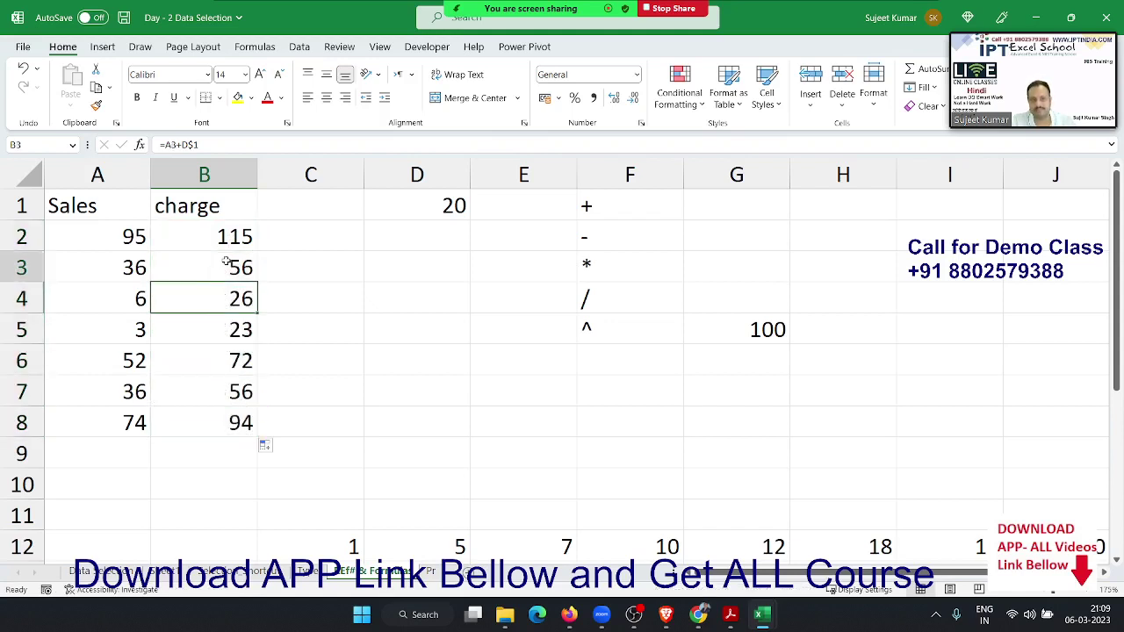
{"action": "left_click", "coordinate": [226, 263]}
{"action": "left_click", "coordinate": [228, 246]}
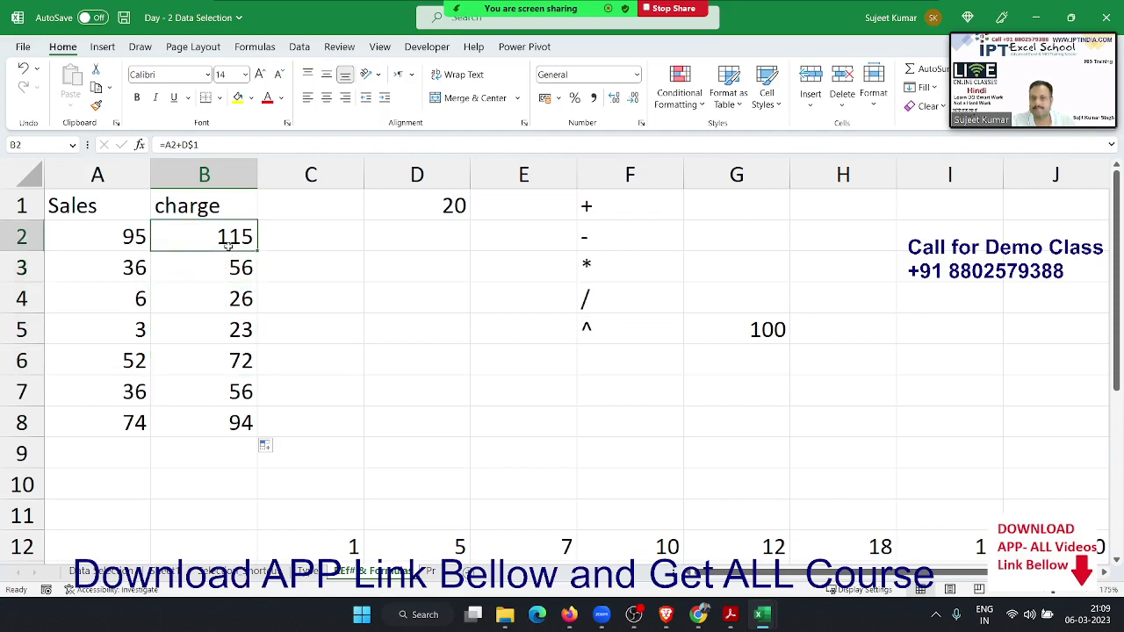
- Clear the old product values from D13:J21, keeping the column C values and row 12 headers
{"action": "scroll", "coordinate": [228, 247], "scroll_direction": "down", "scroll_amount": 3}
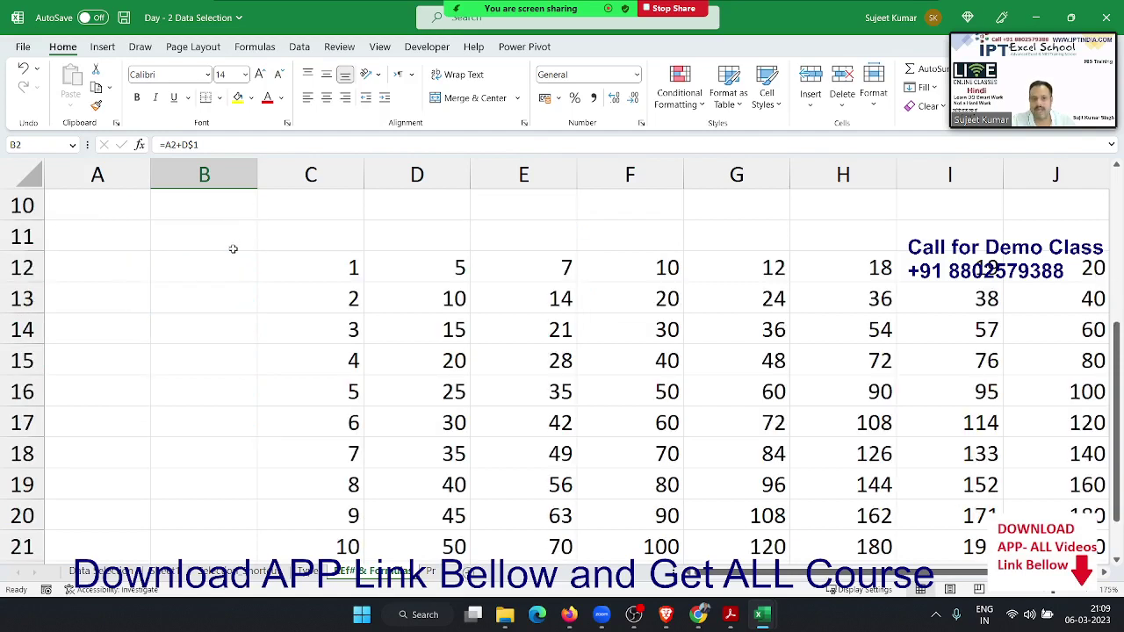
{"action": "left_click", "coordinate": [437, 309]}
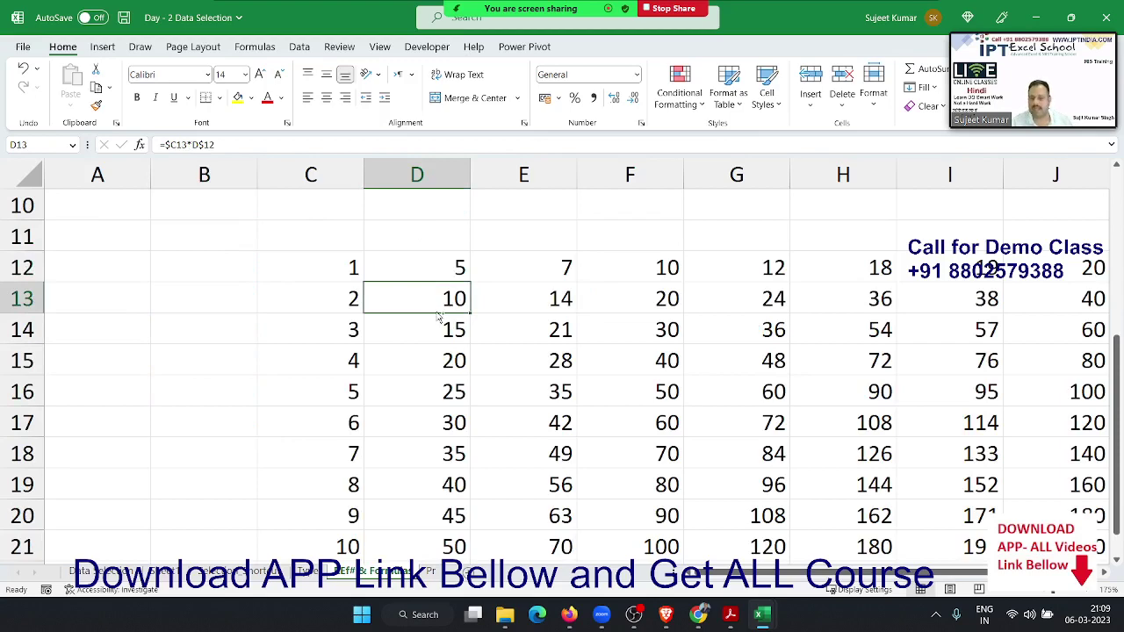
{"action": "key", "text": "ctrl+shift+Right"}
{"action": "key", "text": "ctrl+shift+Down"}
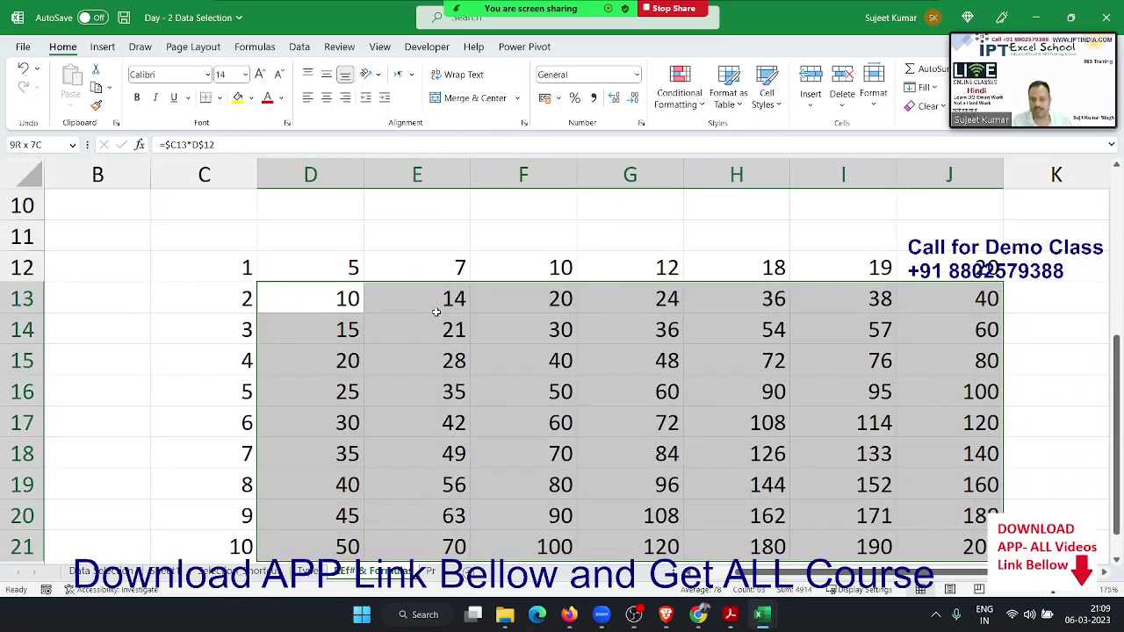
{"action": "key", "text": "Delete"}
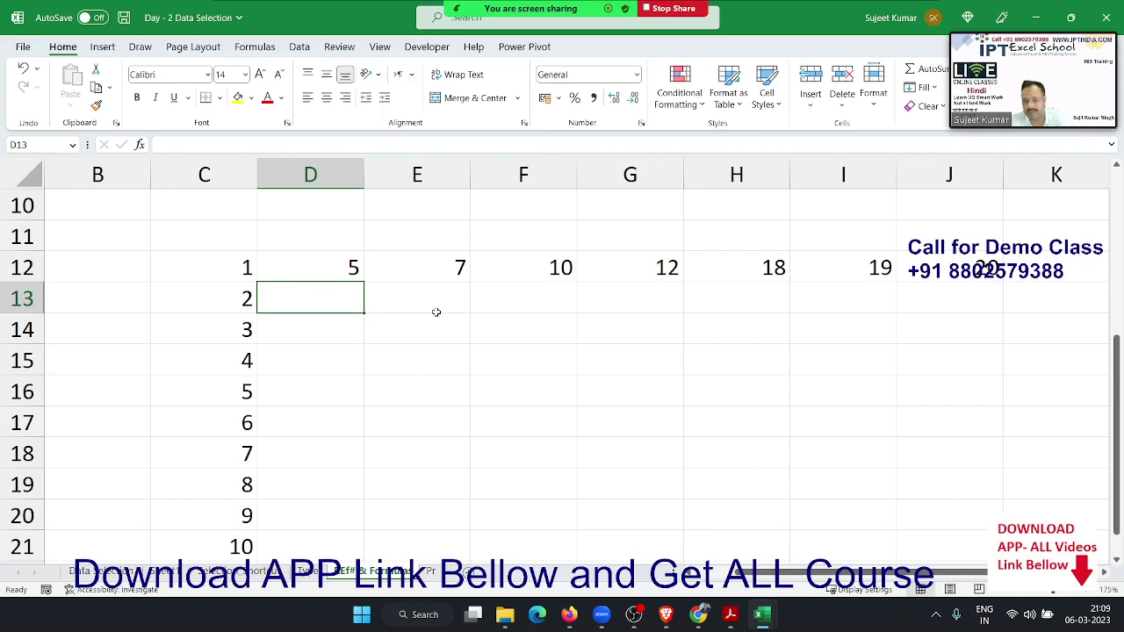
- Enter =D12*C13 in D13 so it shows 10
{"action": "type", "text": "="}
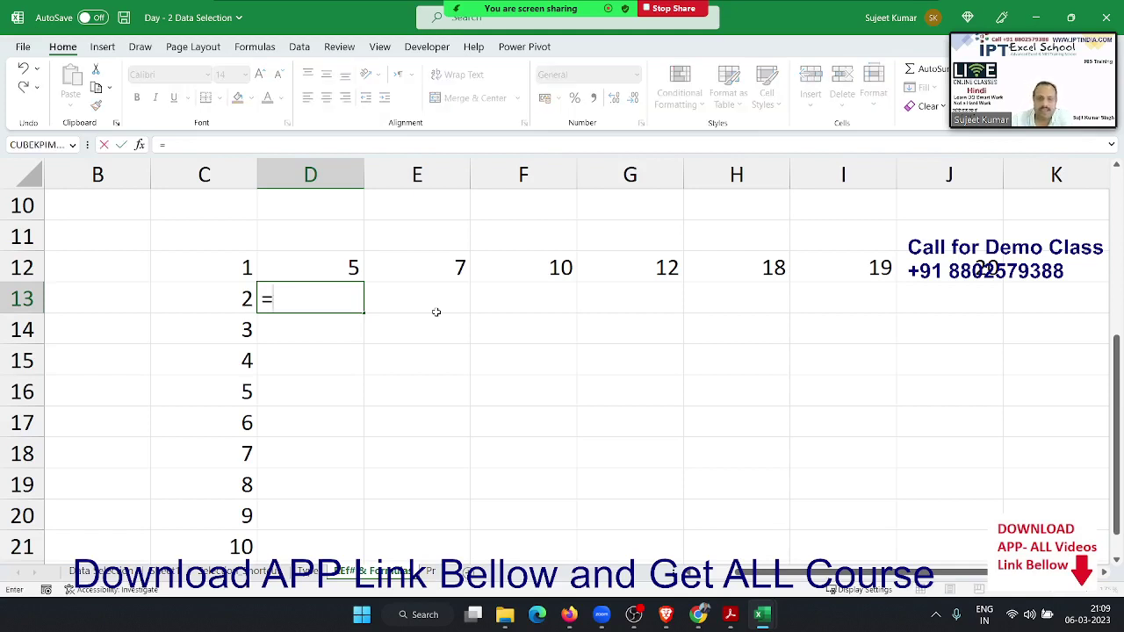
{"action": "left_click", "coordinate": [348, 271]}
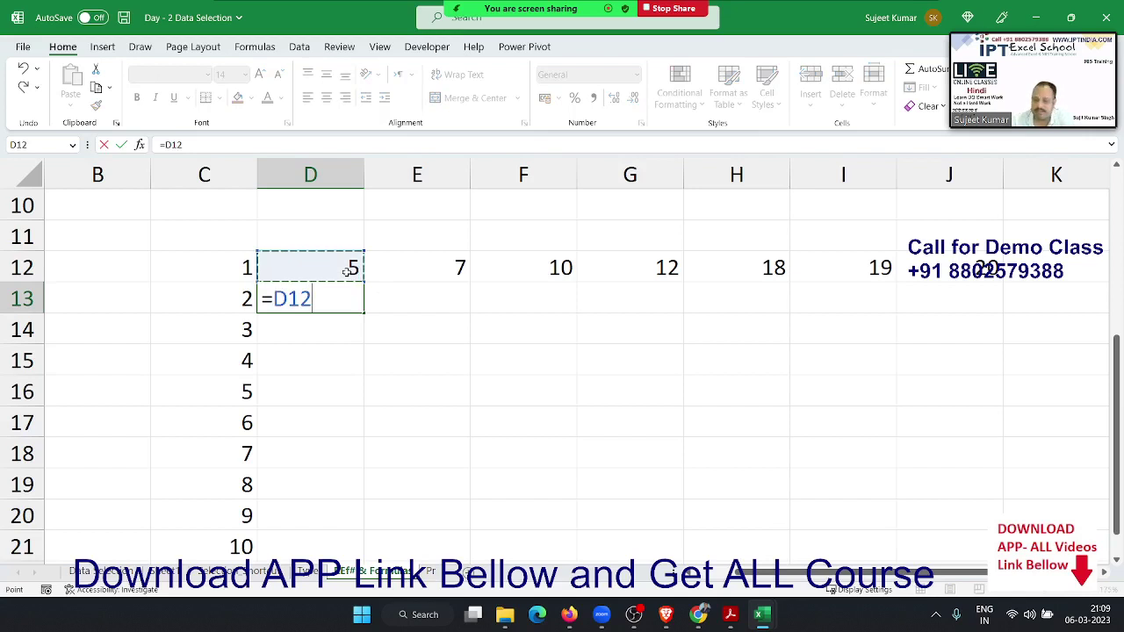
{"action": "type", "text": "*"}
{"action": "left_click", "coordinate": [231, 299]}
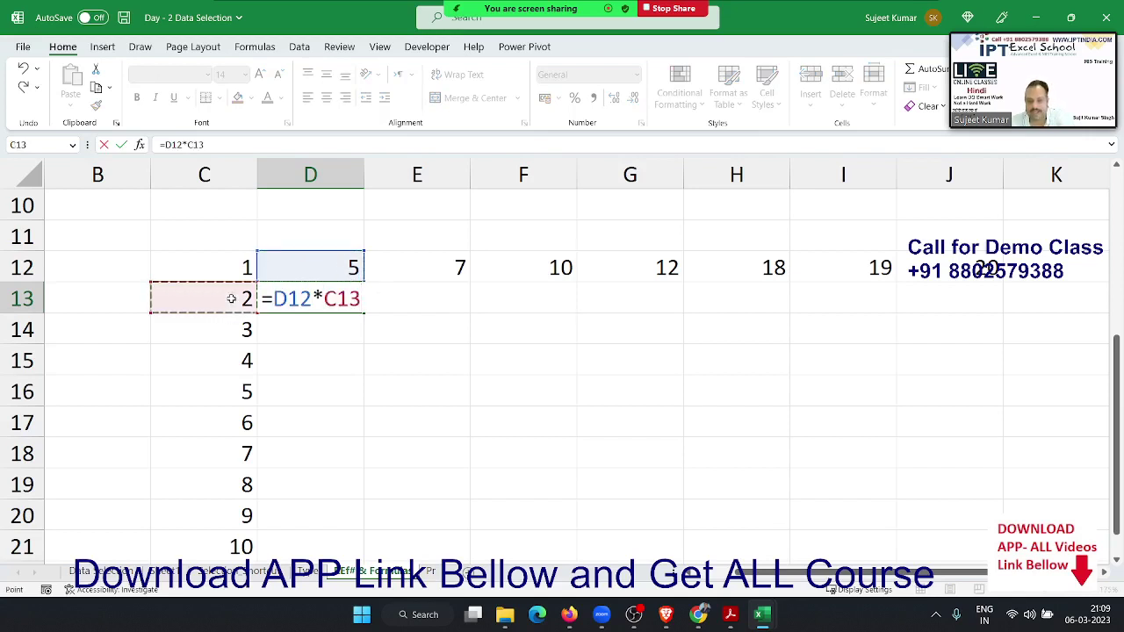
{"action": "key", "text": "Return"}
{"action": "key", "text": "Up"}
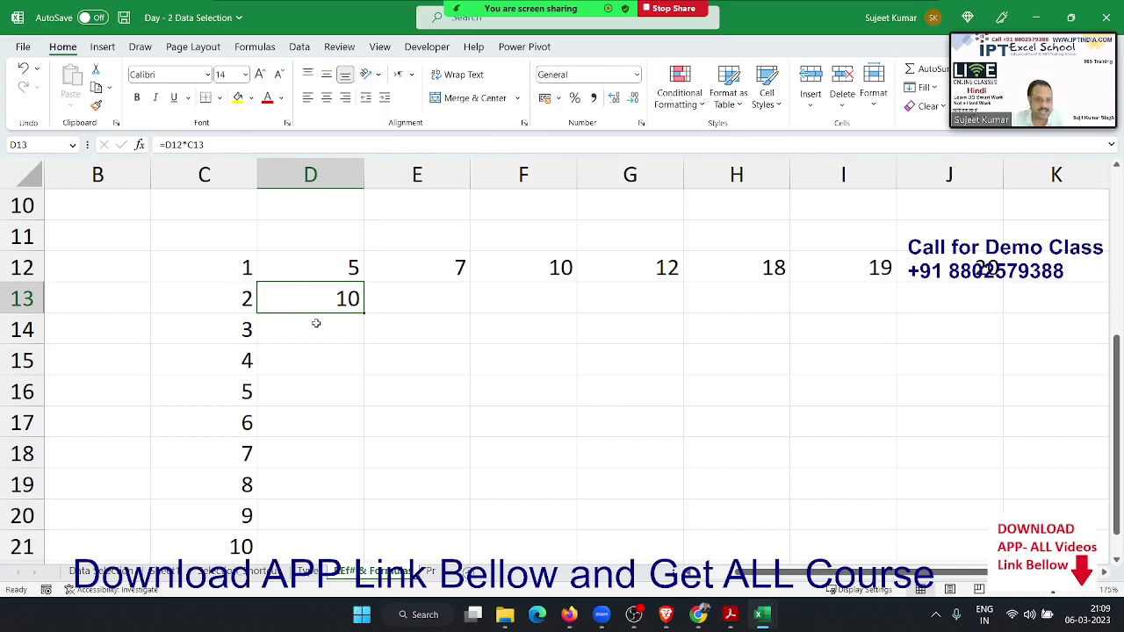
- Copy D13 into D14 and show that the copy wrongly became =D13*C14, giving 30
{"action": "left_click_drag", "start_coordinate": [364, 312], "coordinate": [370, 335]}
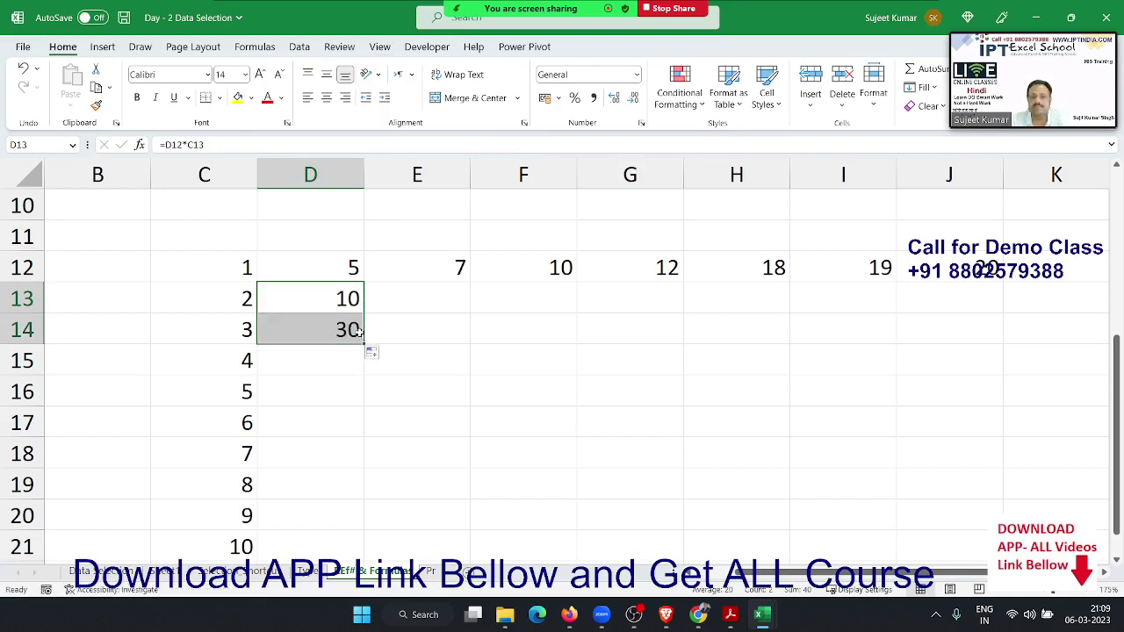
{"action": "double_click", "coordinate": [336, 291]}
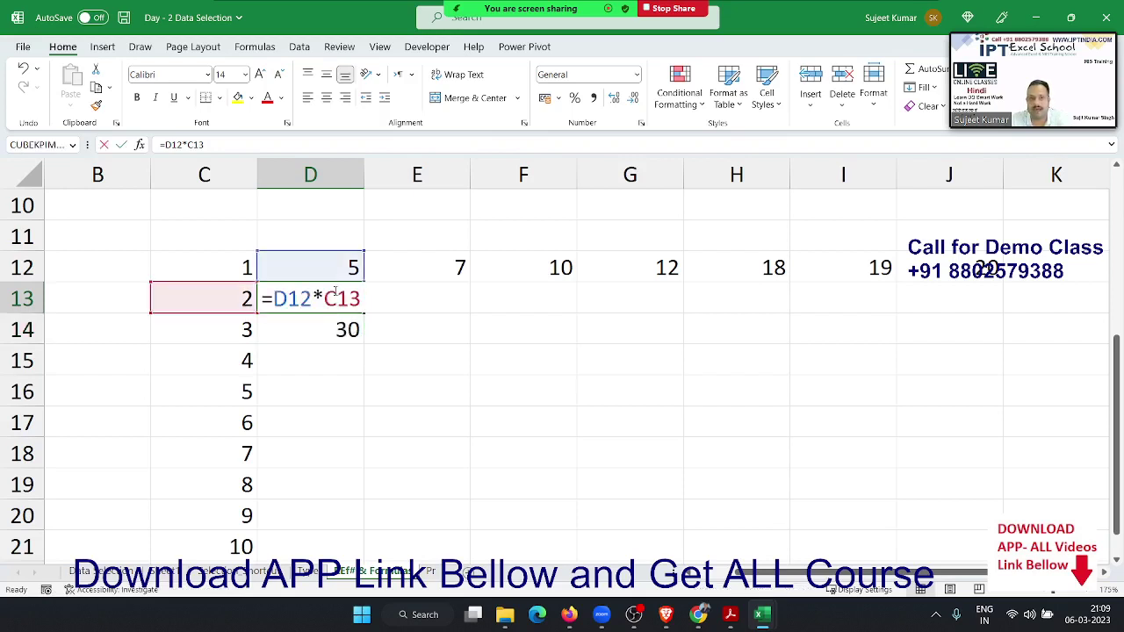
{"action": "key", "text": "Return"}
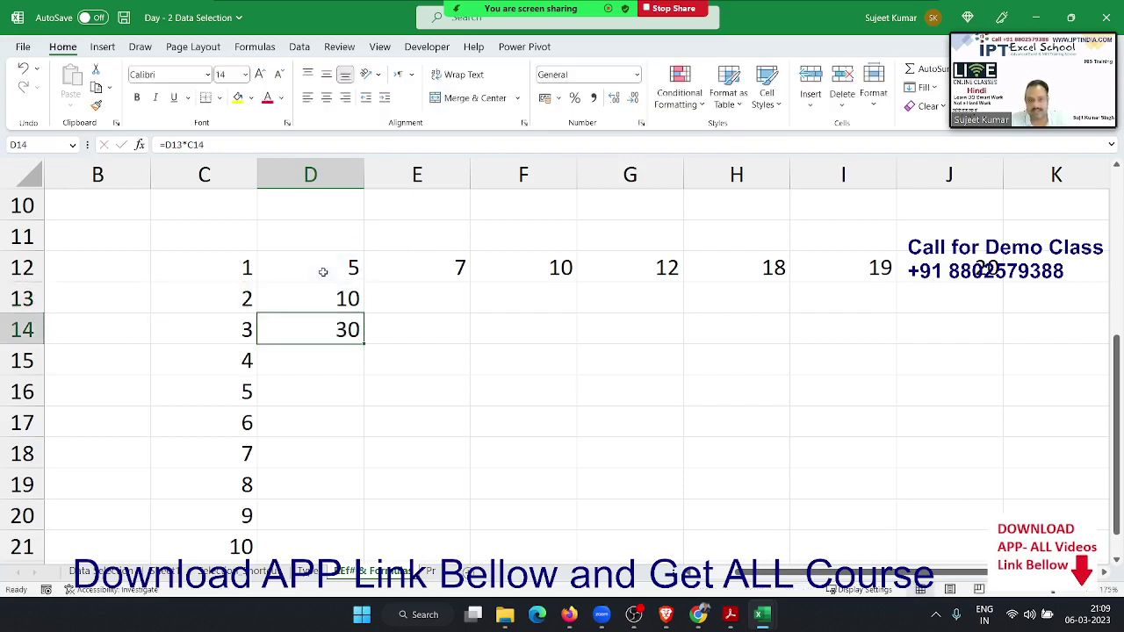
{"action": "double_click", "coordinate": [327, 331]}
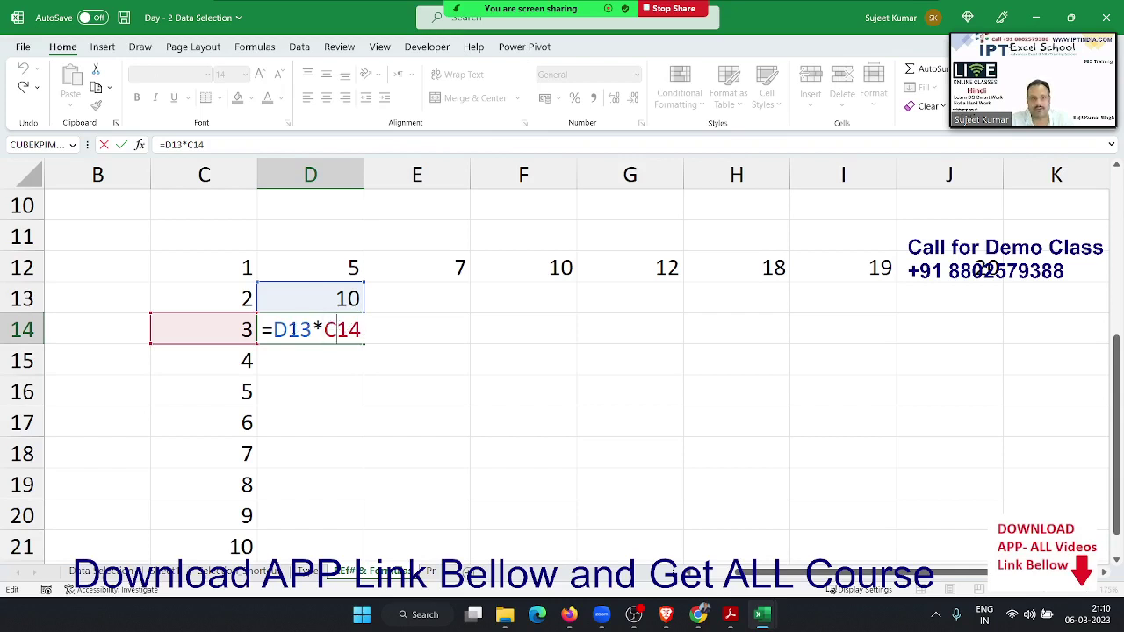
{"action": "left_click_drag", "start_coordinate": [287, 330], "coordinate": [300, 330]}
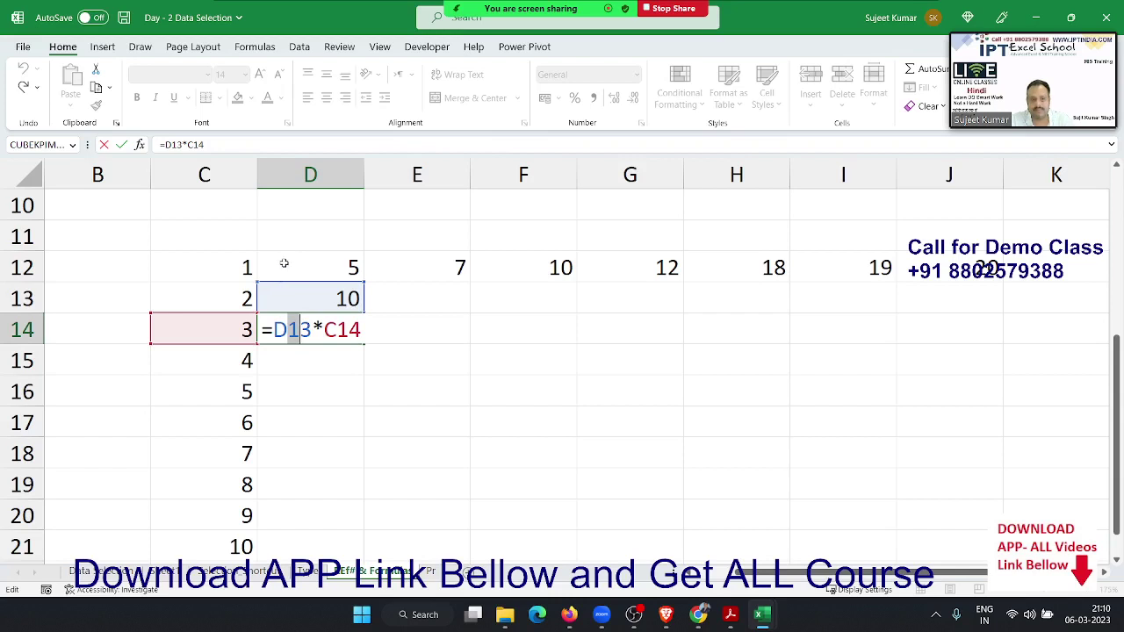
{"action": "key", "text": "Return"}
{"action": "key", "text": "Return"}
- Reopen D13's formula for editing at the D12 reference
{"action": "left_click", "coordinate": [309, 331]}
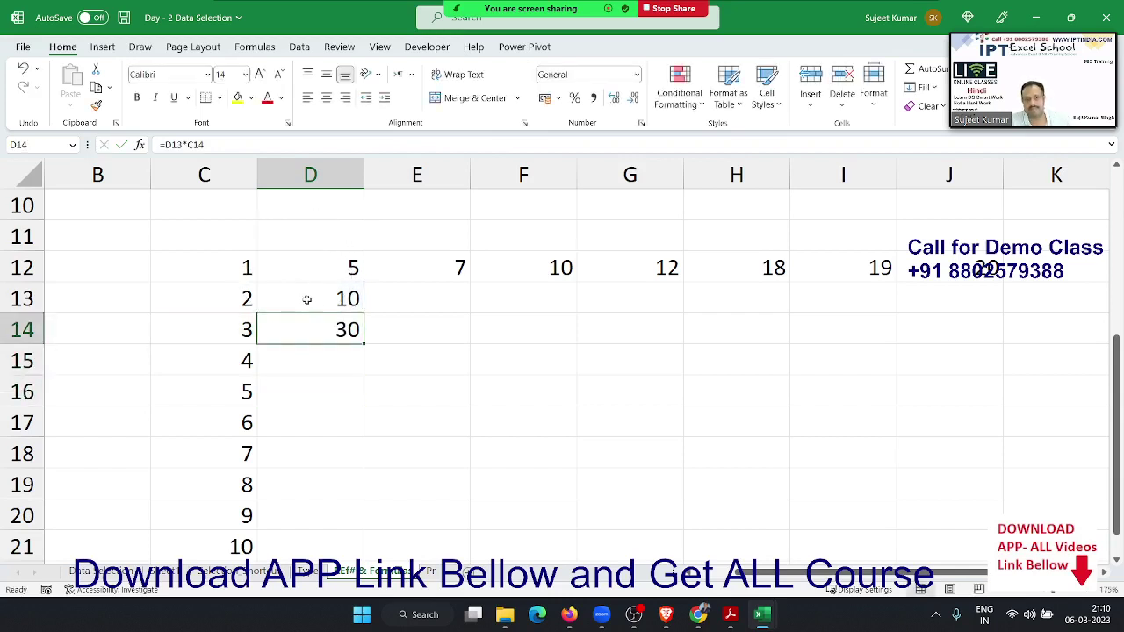
{"action": "left_click", "coordinate": [310, 301]}
{"action": "double_click", "coordinate": [309, 301]}
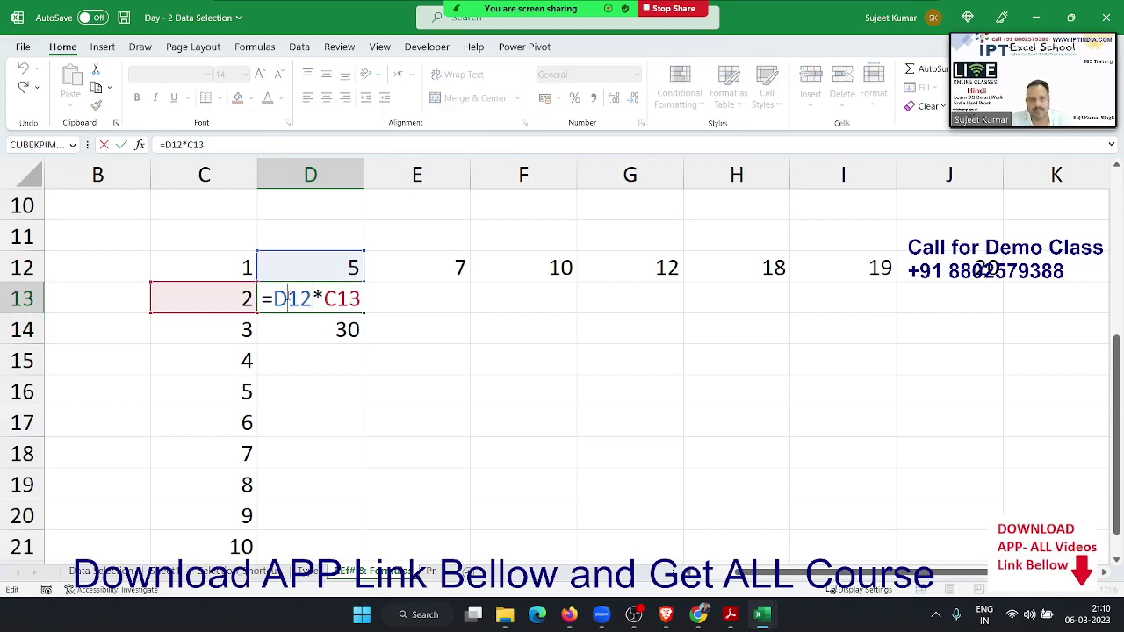
- Change D13 to =D$12*C13, copy it into D14 and check the references
{"action": "type", "text": "$"}
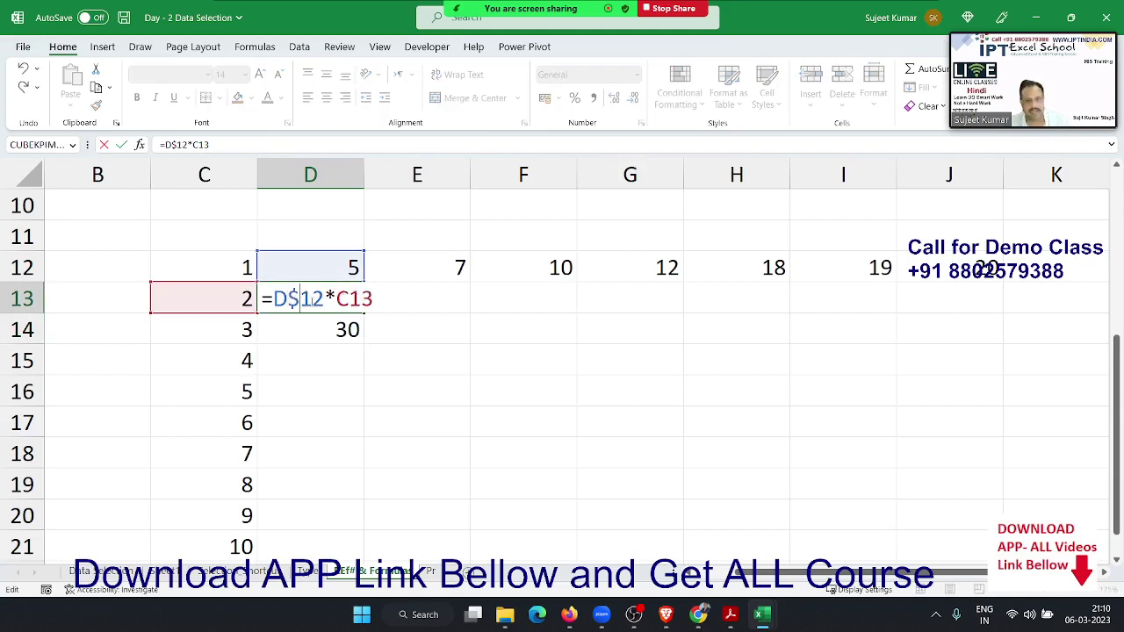
{"action": "key", "text": "Return"}
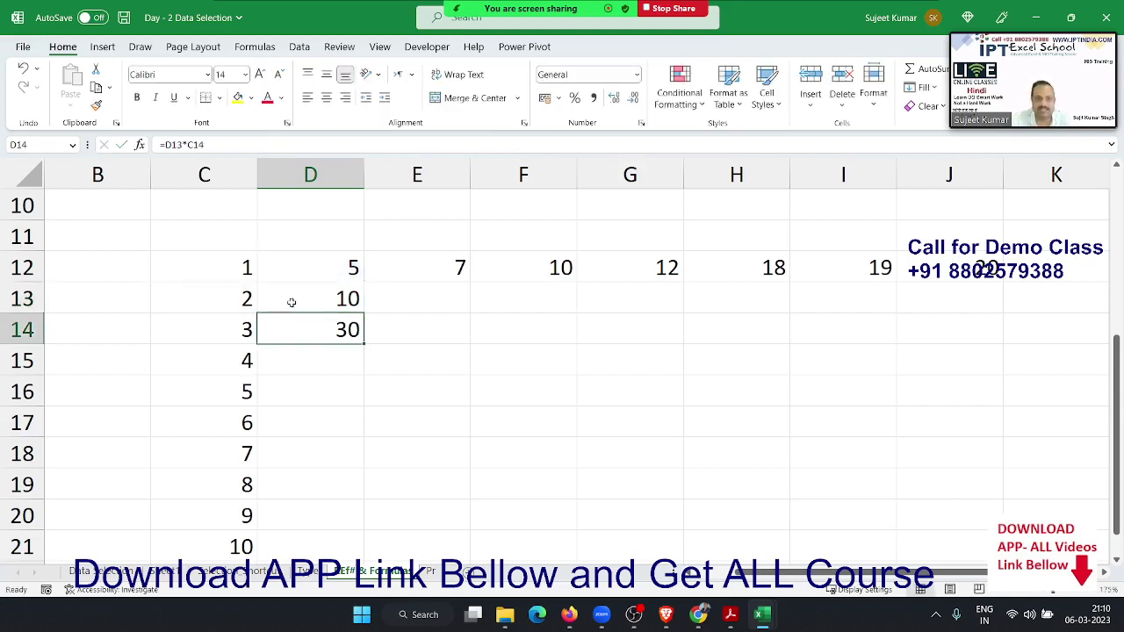
{"action": "left_click", "coordinate": [295, 301]}
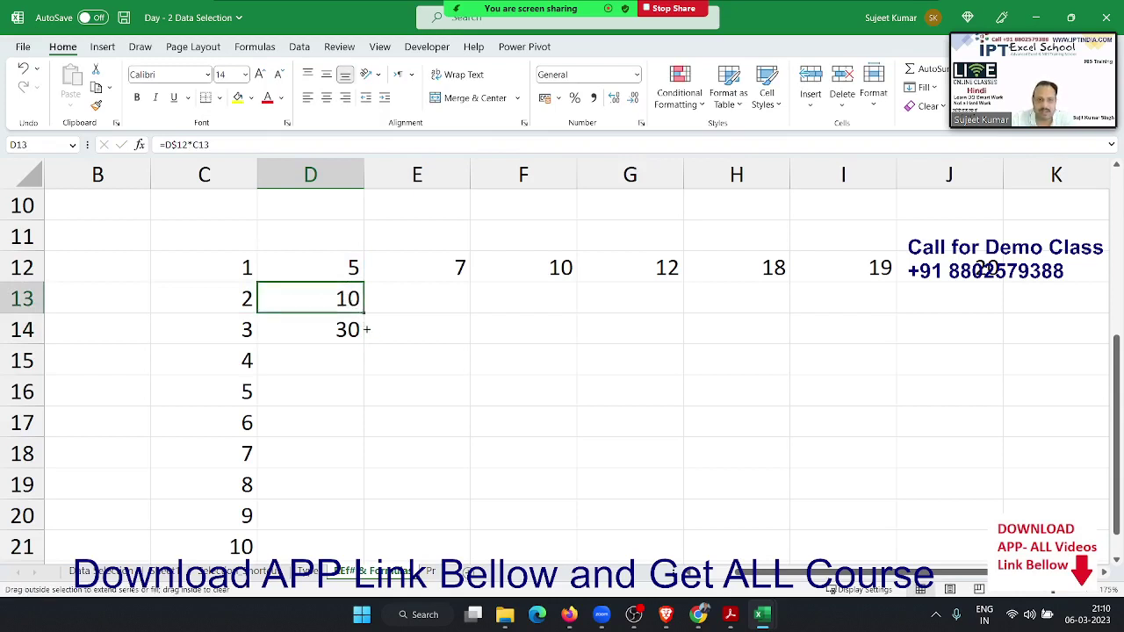
{"action": "left_click_drag", "start_coordinate": [361, 312], "coordinate": [369, 341]}
{"action": "left_click", "coordinate": [368, 339]}
{"action": "double_click", "coordinate": [350, 329]}
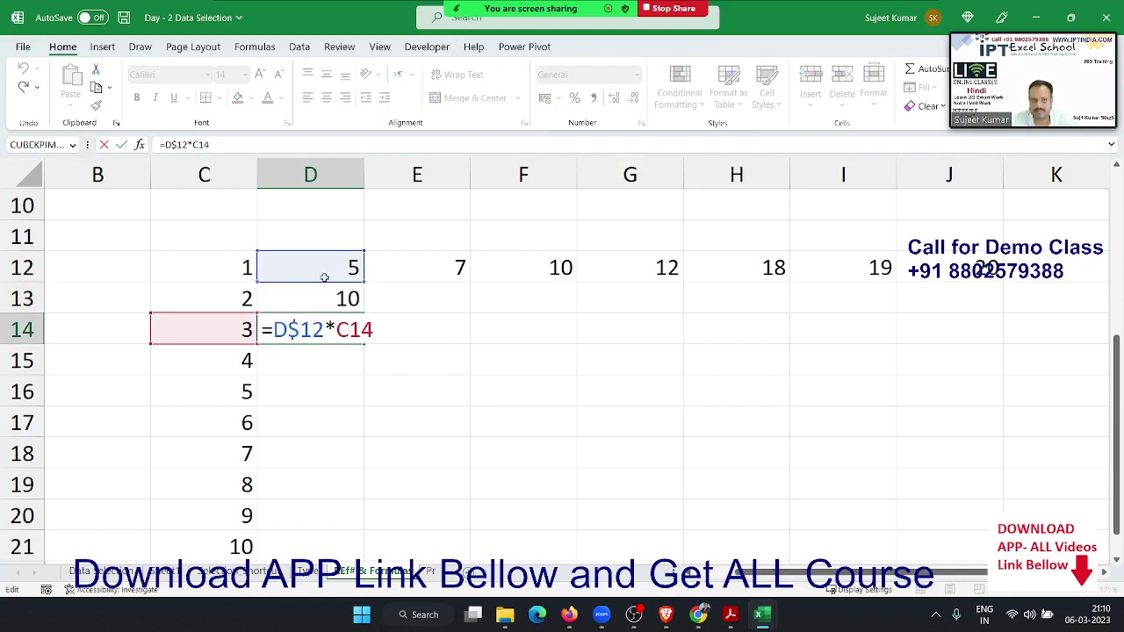
{"action": "key", "text": "Return"}
{"action": "left_click", "coordinate": [347, 329]}
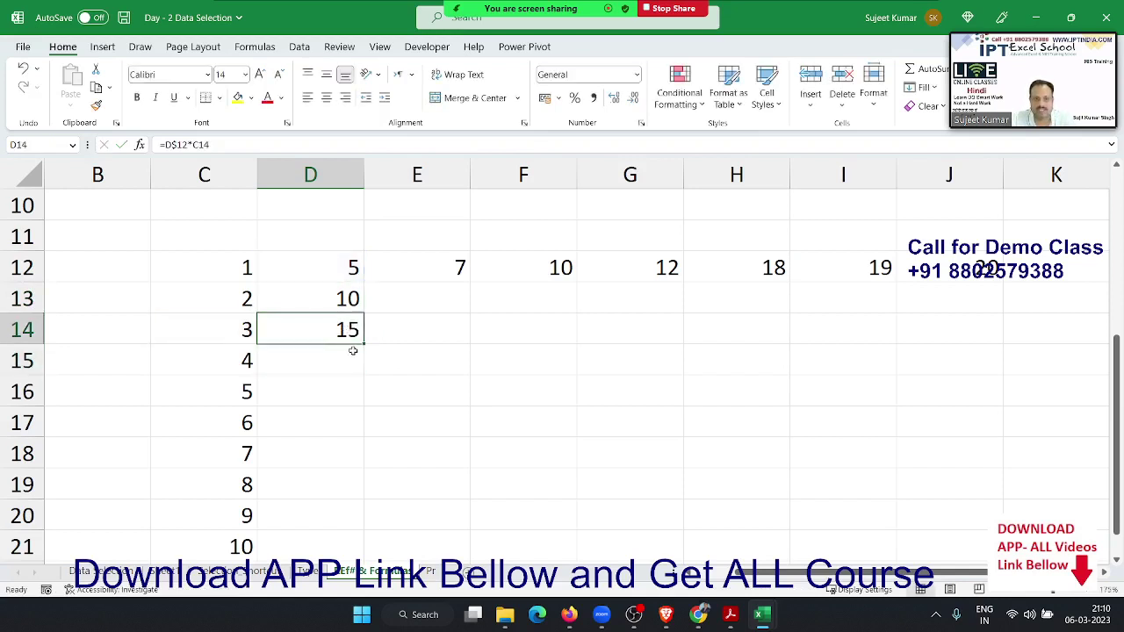
- Fill the formula down to D21 (10 through 50) and review D14's locked D$12 reference
{"action": "left_click_drag", "start_coordinate": [352, 351], "coordinate": [360, 476]}
{"action": "scroll", "coordinate": [446, 471], "scroll_direction": "up", "scroll_amount": 4}
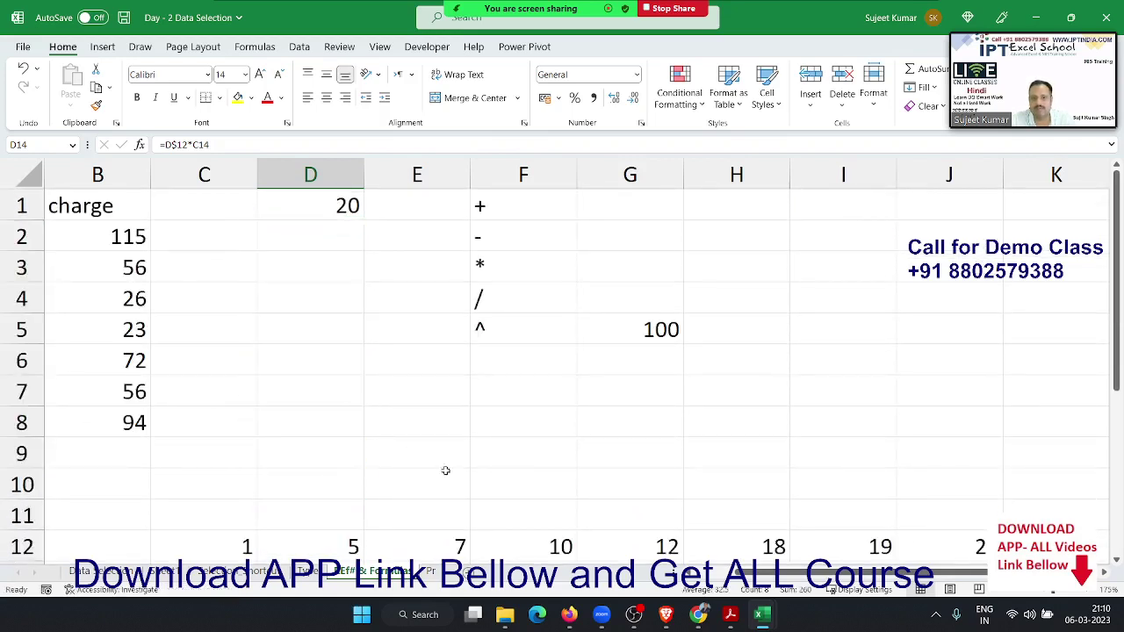
{"action": "scroll", "coordinate": [446, 471], "scroll_direction": "down", "scroll_amount": 2}
{"action": "scroll", "coordinate": [447, 466], "scroll_direction": "down", "scroll_amount": 1}
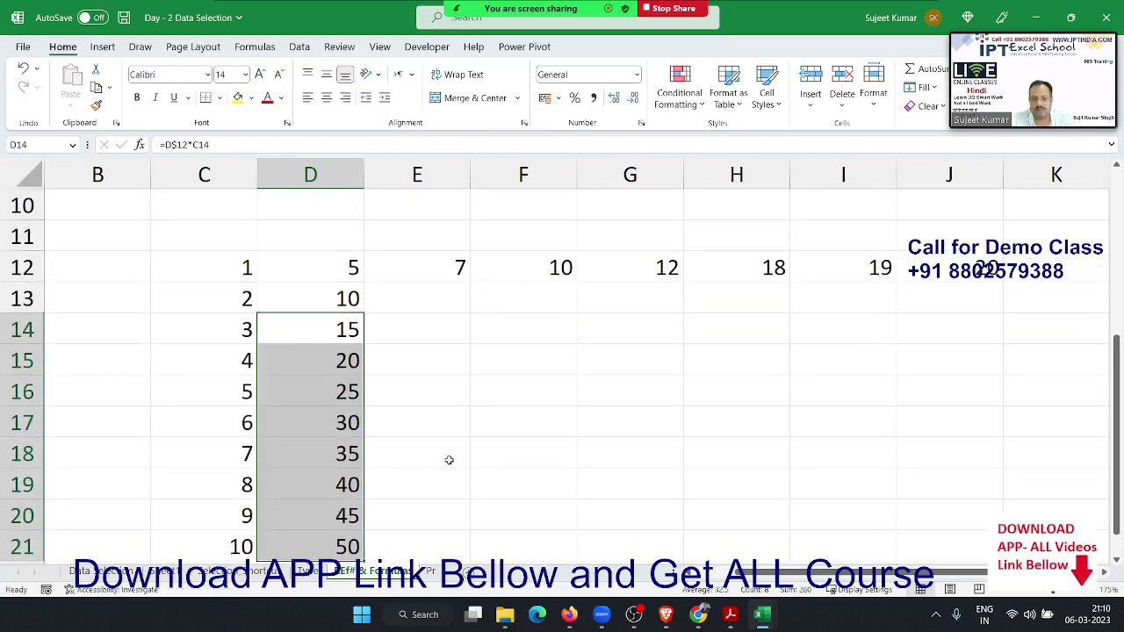
{"action": "scroll", "coordinate": [449, 460], "scroll_direction": "down", "scroll_amount": 1}
{"action": "scroll", "coordinate": [447, 458], "scroll_direction": "up", "scroll_amount": 1}
{"action": "left_click", "coordinate": [342, 330]}
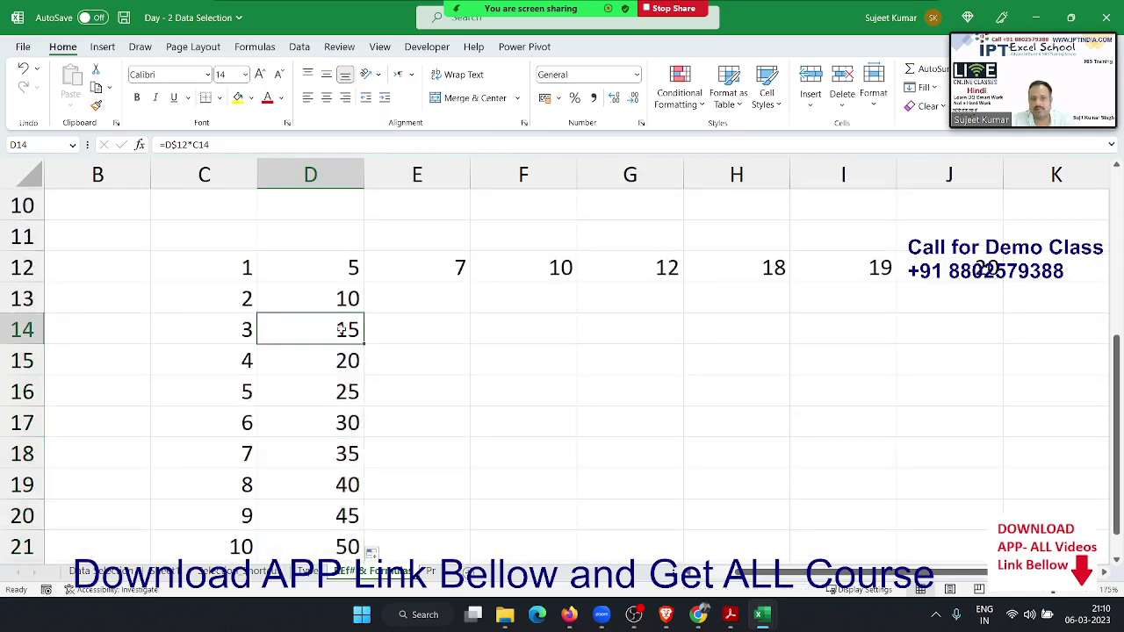
{"action": "double_click", "coordinate": [342, 329]}
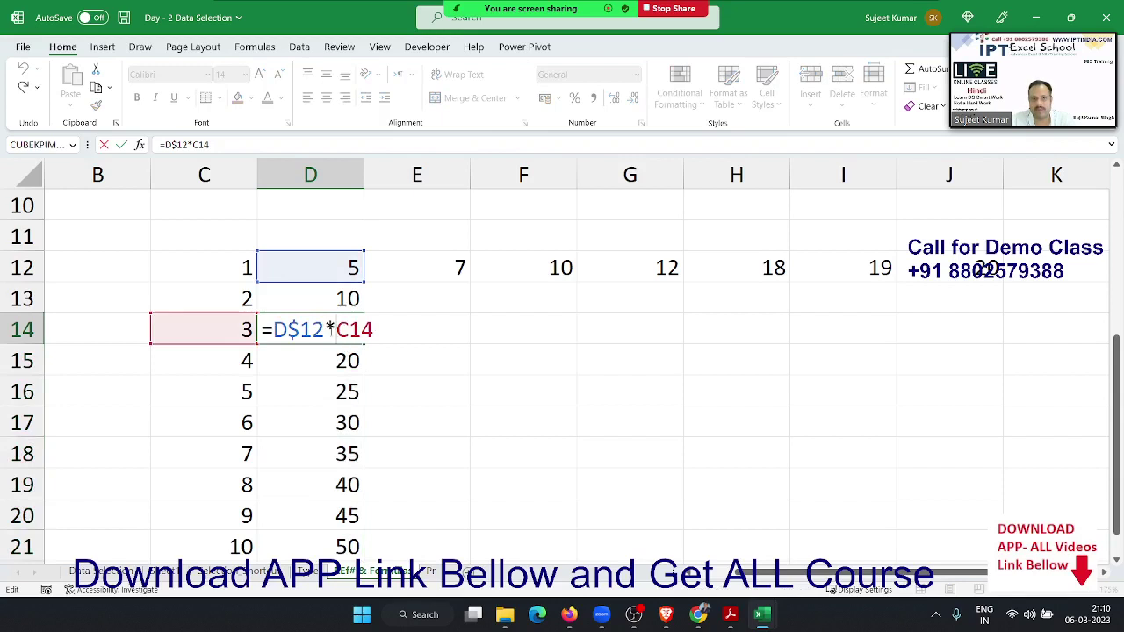
{"action": "double_click", "coordinate": [312, 330]}
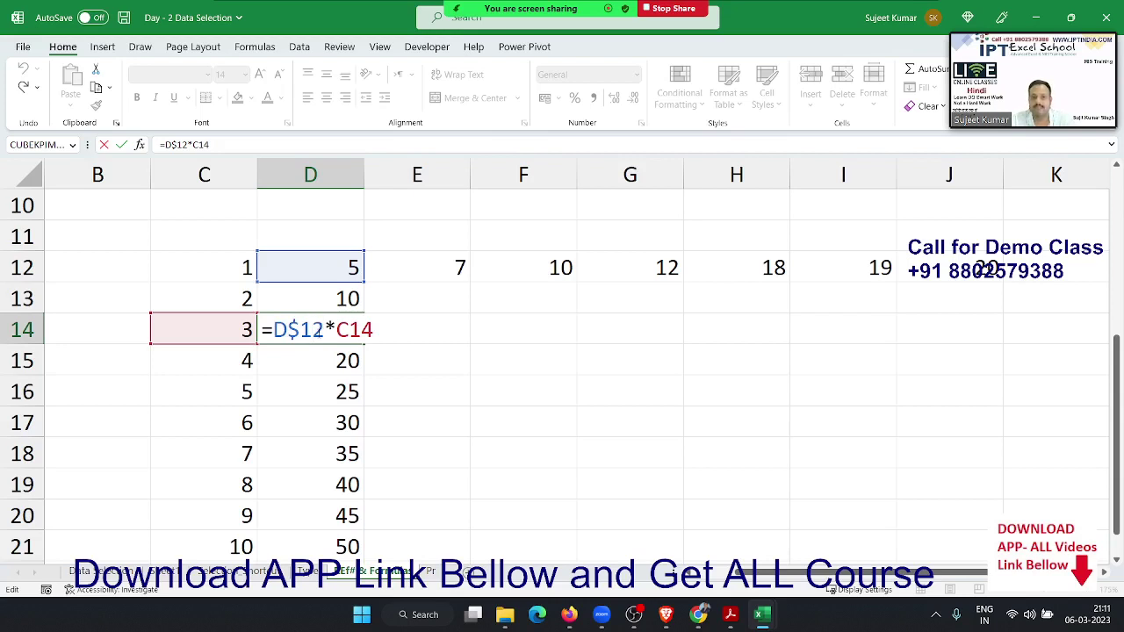
{"action": "key", "text": "Return"}
- Copy D13's formula right into E13 and inspect its =E$12*D13 result of 70
{"action": "left_click", "coordinate": [338, 299]}
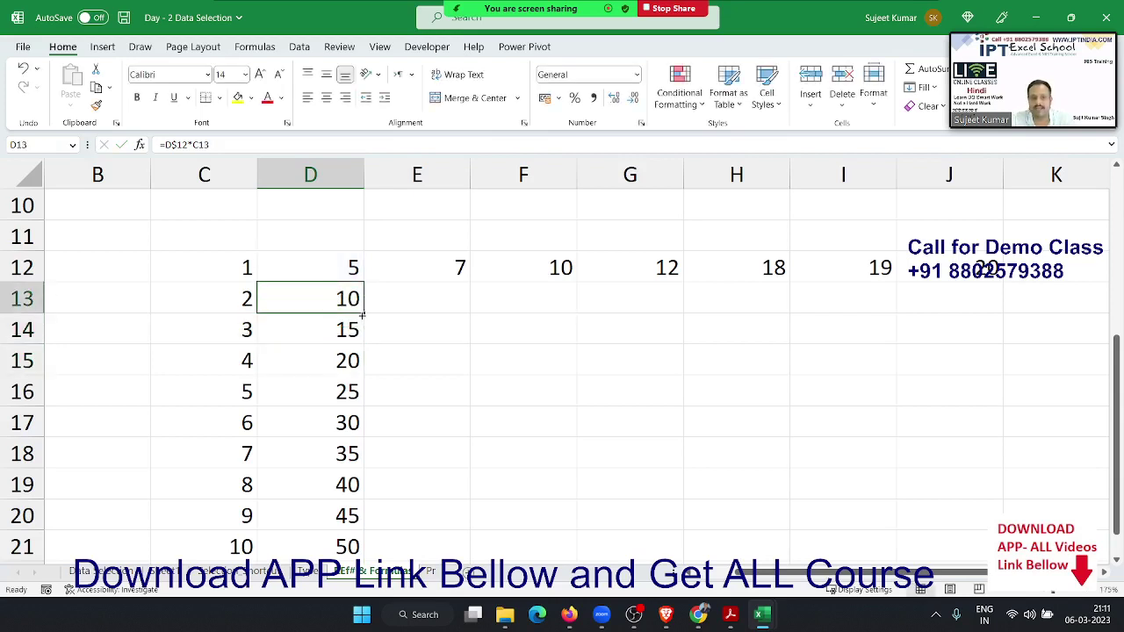
{"action": "left_click_drag", "start_coordinate": [361, 314], "coordinate": [455, 309]}
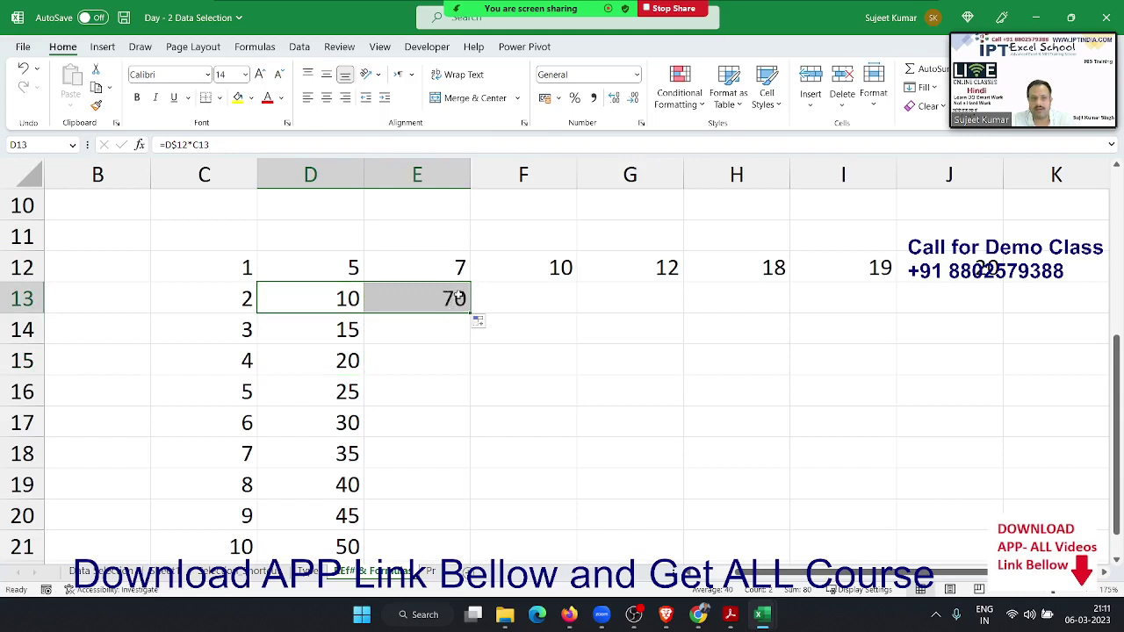
{"action": "double_click", "coordinate": [455, 299]}
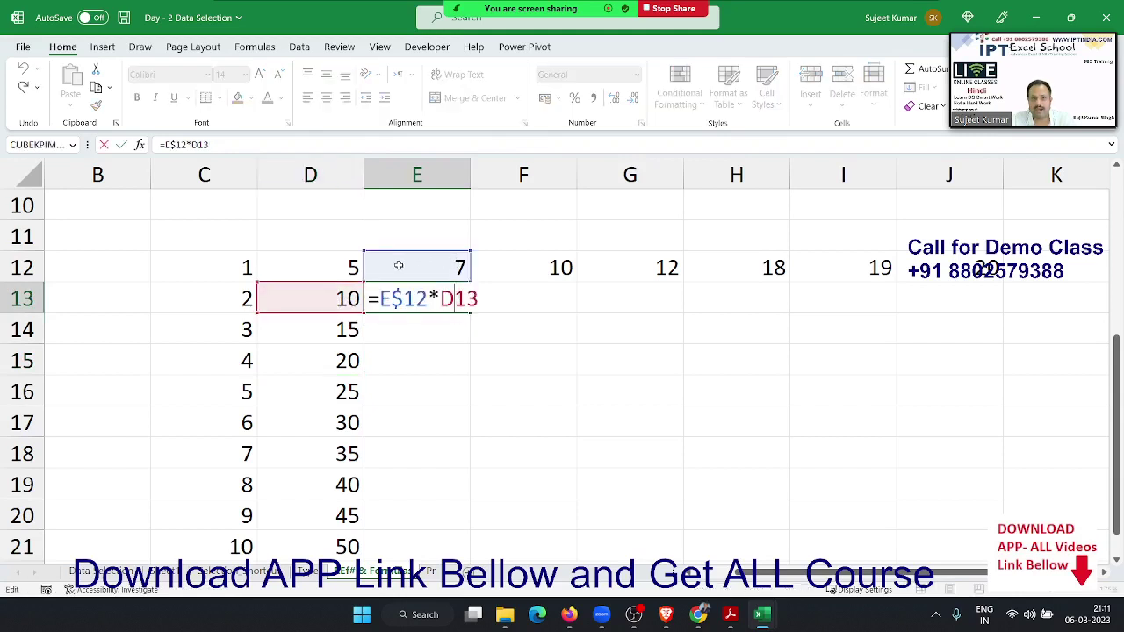
{"action": "key", "text": "Return"}
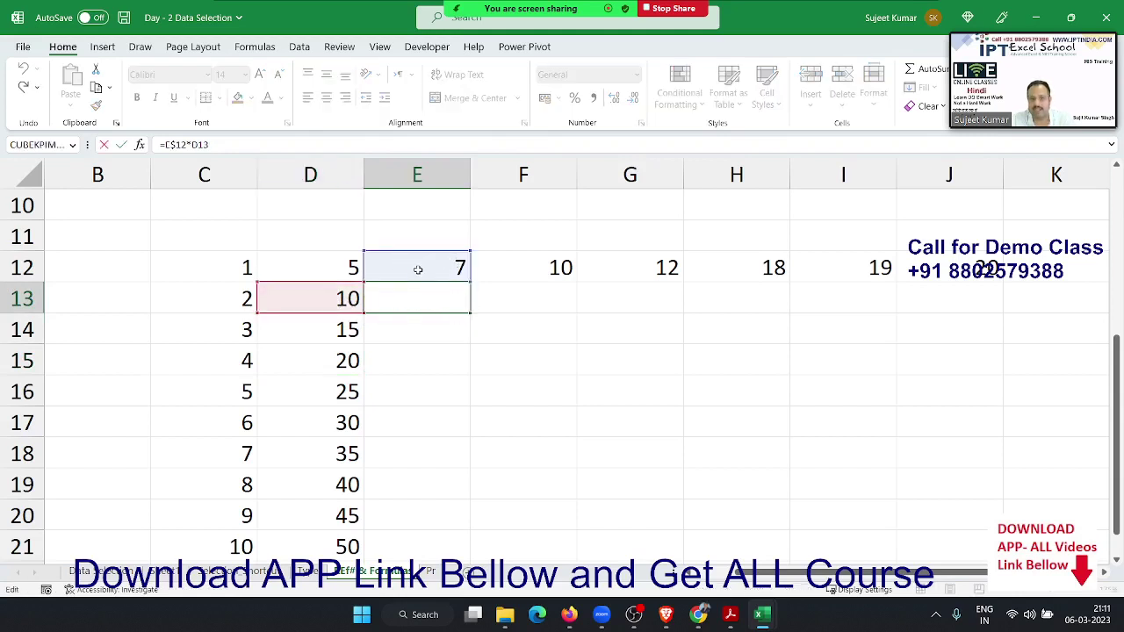
{"action": "left_click", "coordinate": [441, 297]}
{"action": "double_click", "coordinate": [441, 297]}
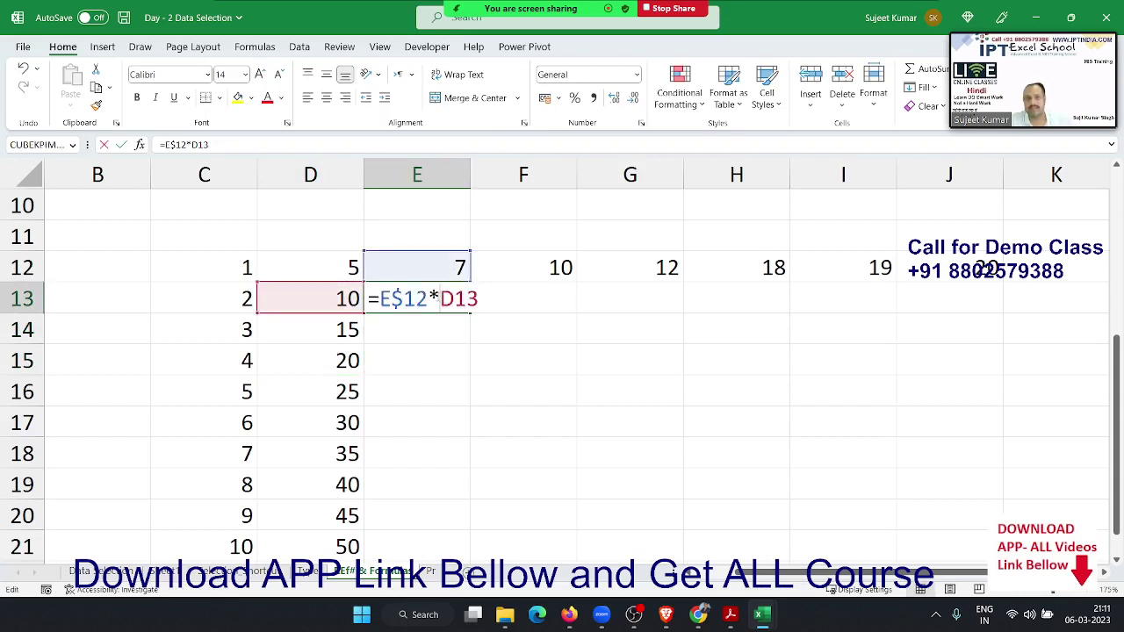
- Clear the trial formula from E13 and return to editing D13's formula
{"action": "left_click", "coordinate": [380, 298]}
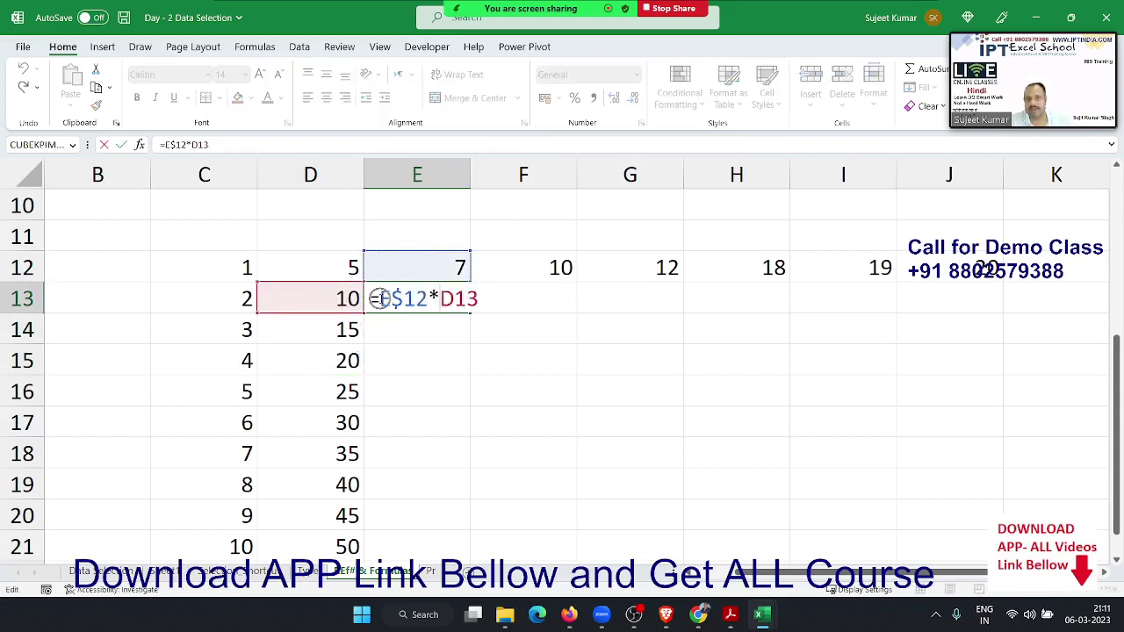
{"action": "left_click", "coordinate": [379, 299]}
{"action": "left_click", "coordinate": [446, 300]}
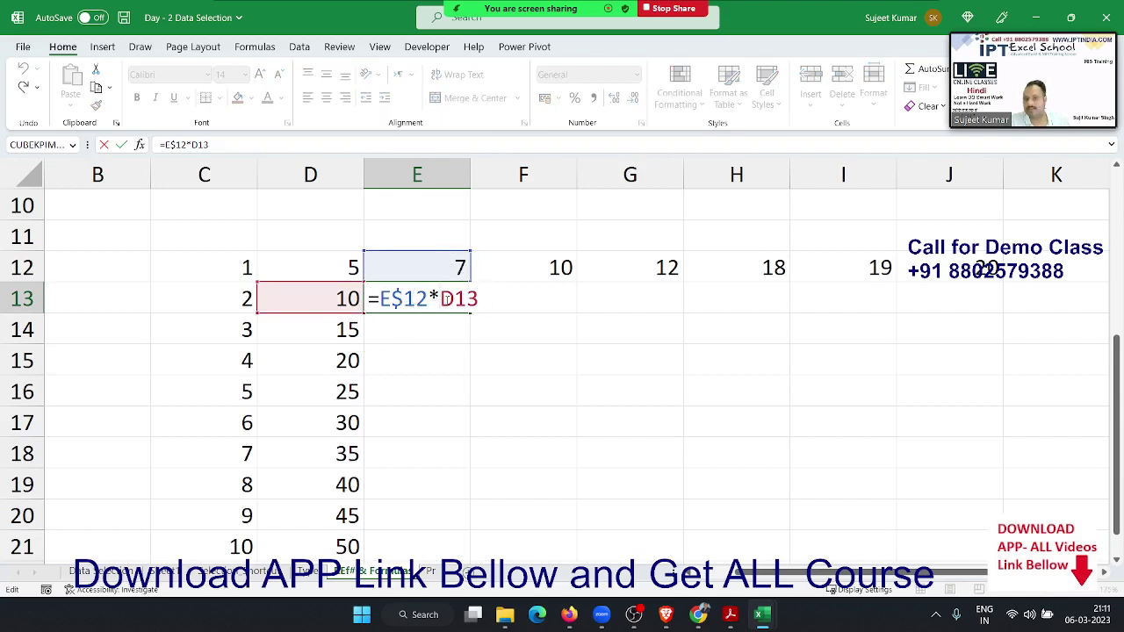
{"action": "left_click", "coordinate": [235, 303]}
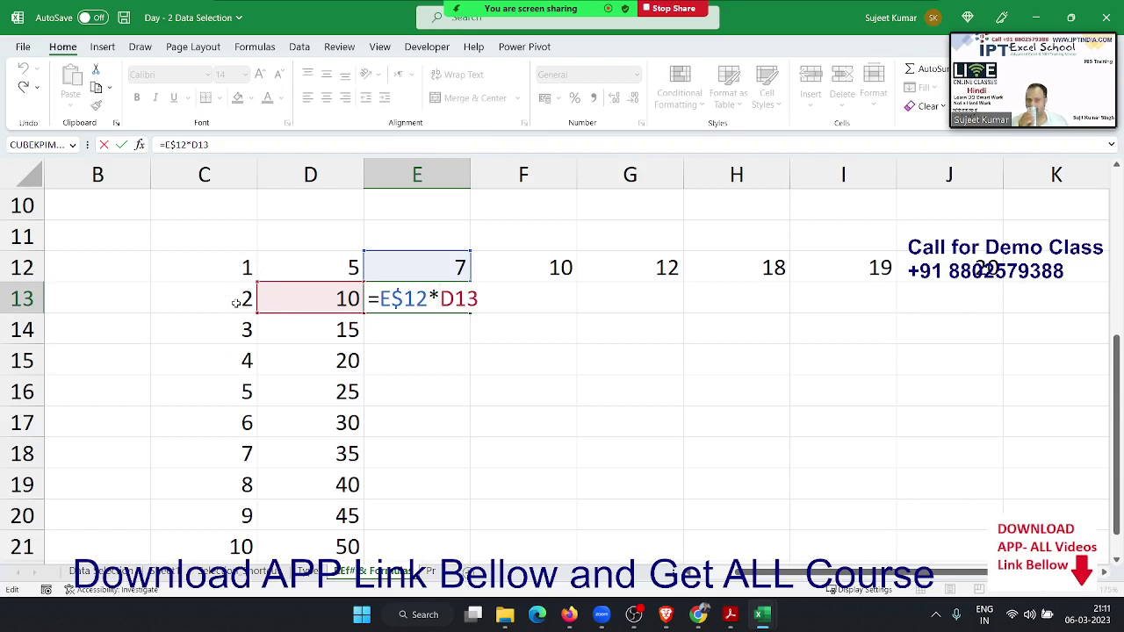
{"action": "key", "text": "ctrl+Return"}
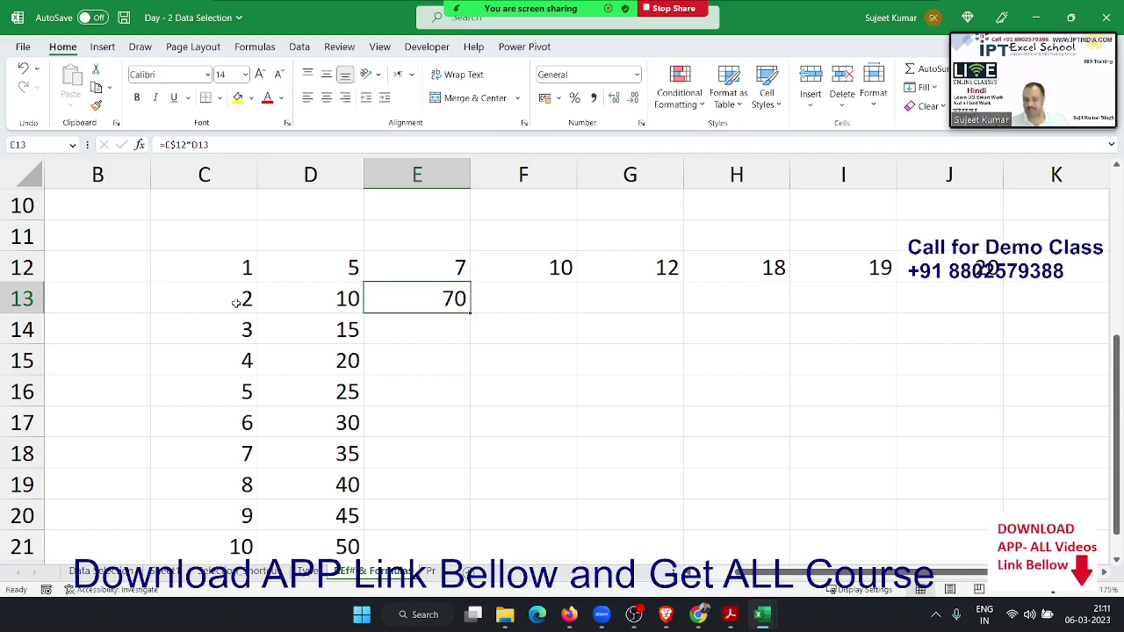
{"action": "key", "text": "Delete"}
{"action": "key", "text": "Left"}
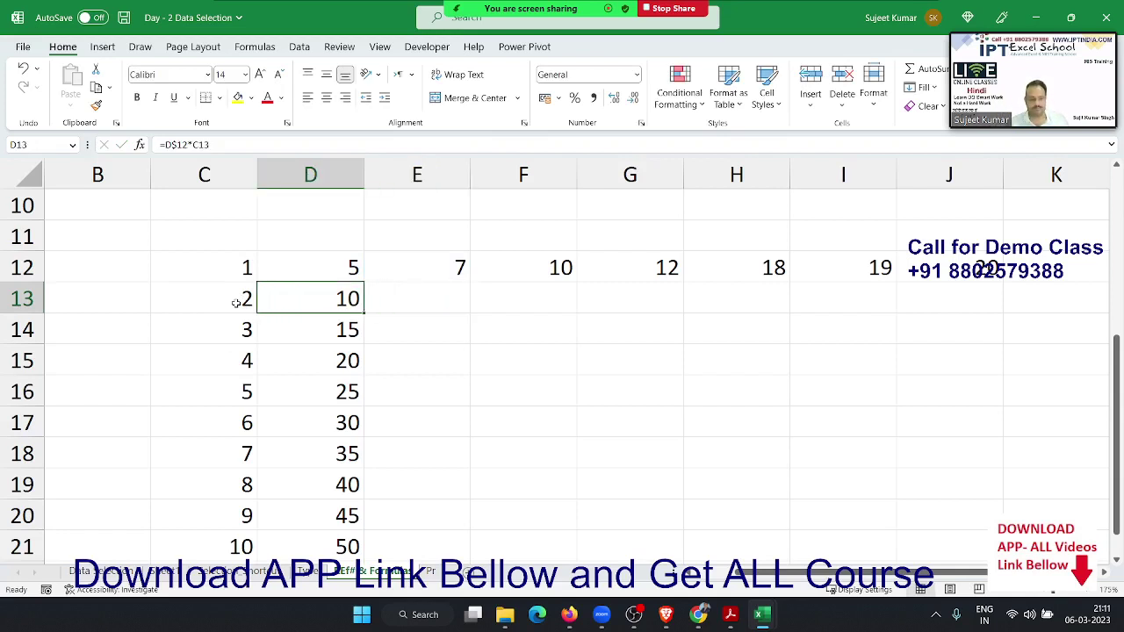
{"action": "key", "text": "F2"}
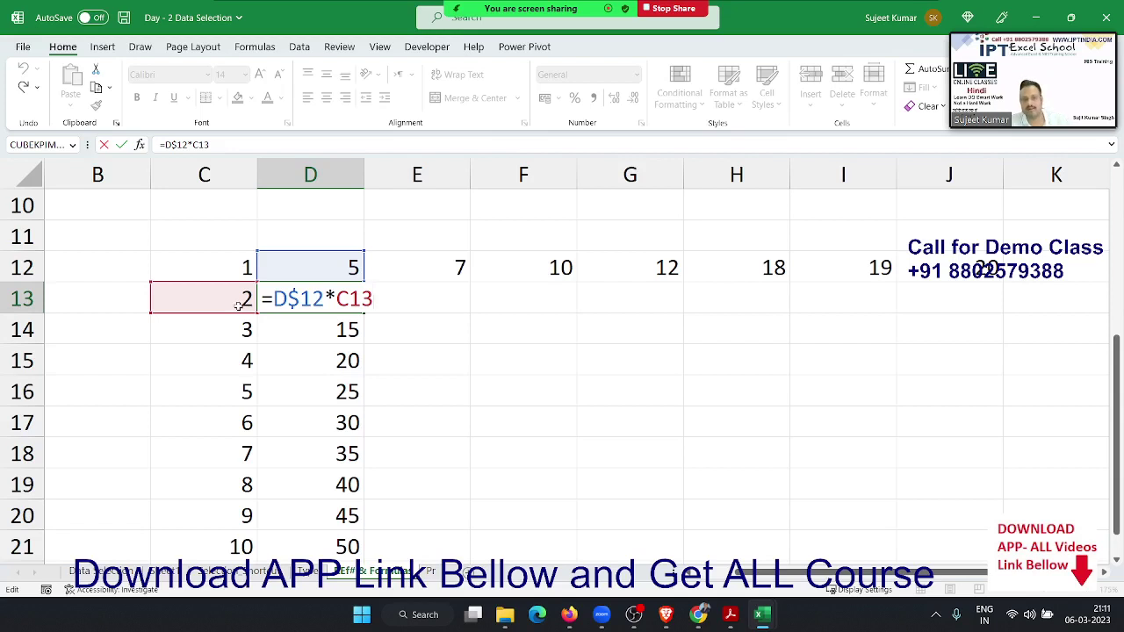
- Change D13 to =D$12*$C13 and fill it across and down through J21
{"action": "key", "text": "ctrl"}
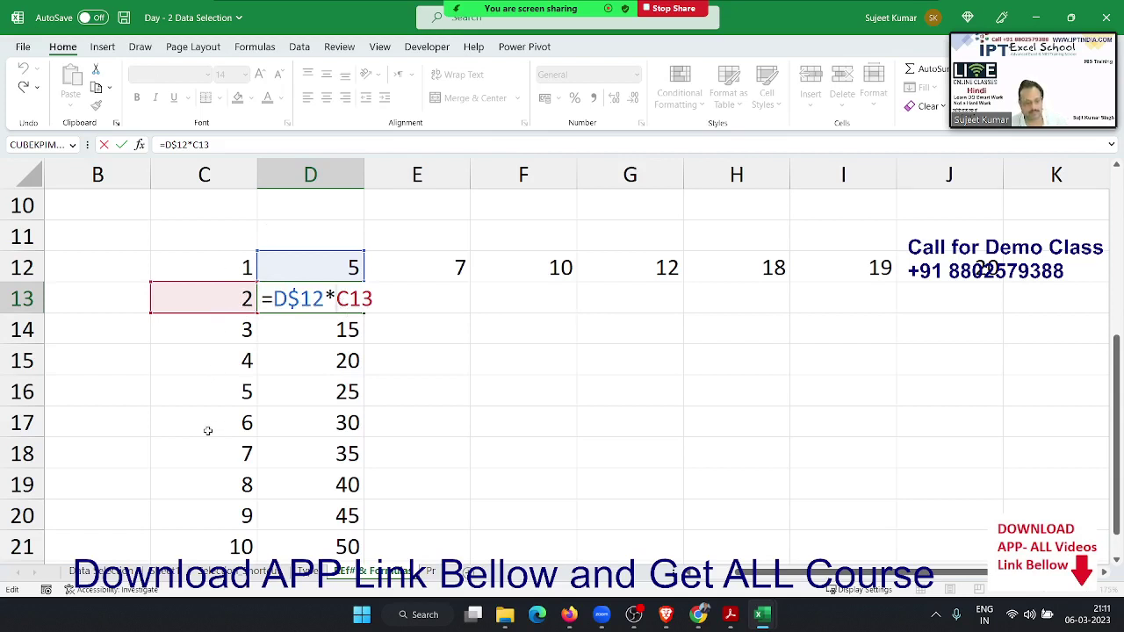
{"action": "type", "text": "$"}
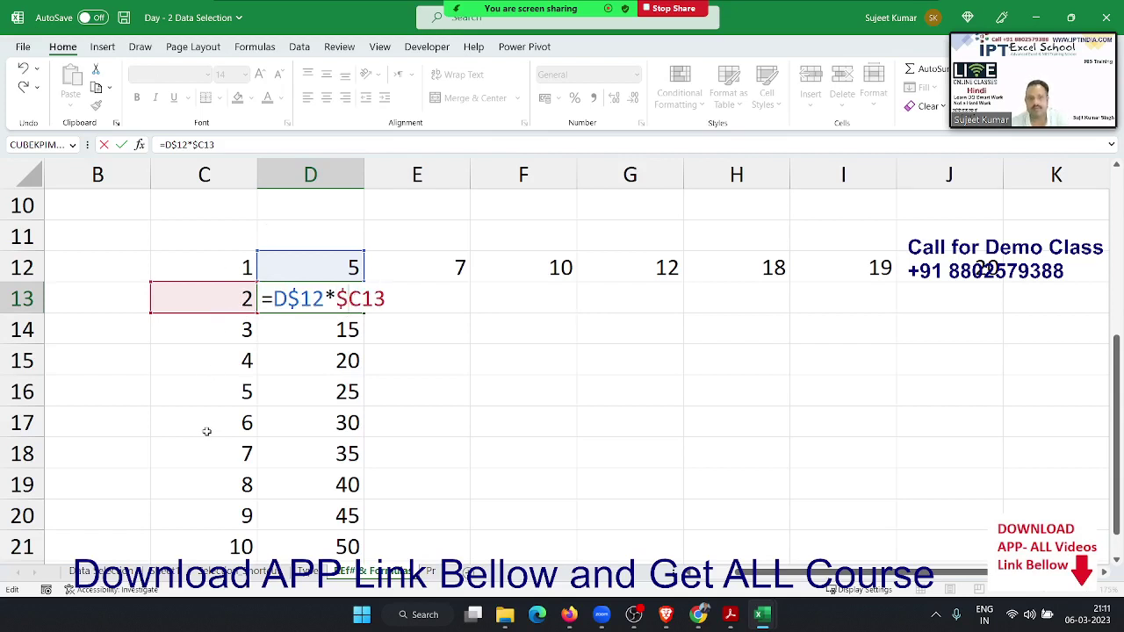
{"action": "key", "text": "Return"}
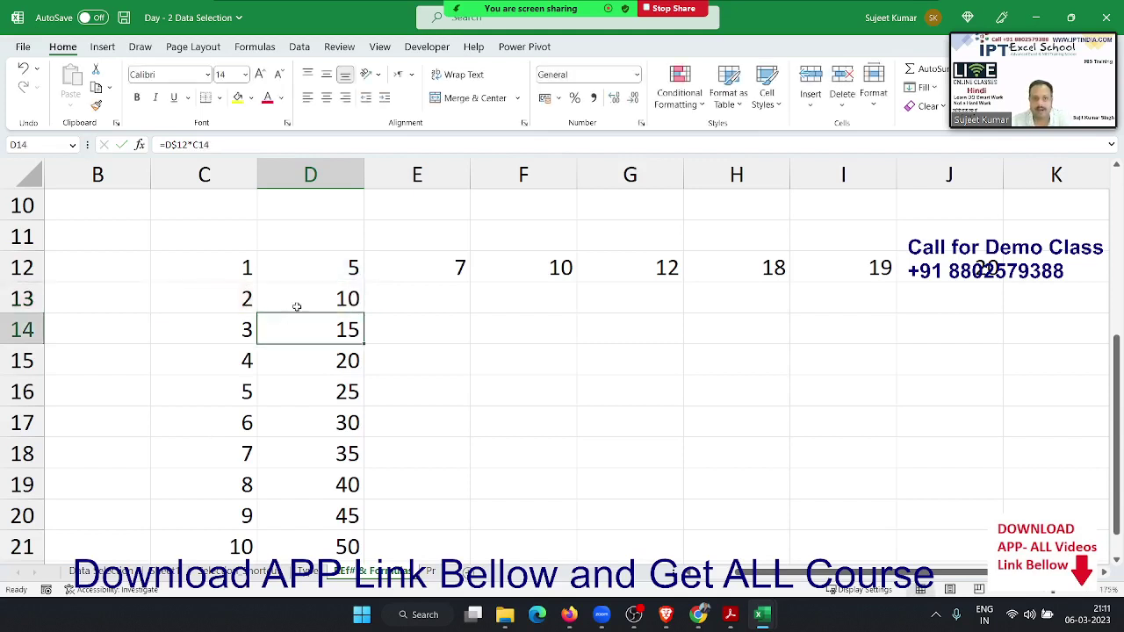
{"action": "left_click", "coordinate": [325, 296]}
{"action": "mouse_move", "coordinate": [364, 313]}
{"action": "left_mouse_down"}
{"action": "mouse_move", "coordinate": [1004, 316]}
{"action": "mouse_move", "coordinate": [967, 560]}
{"action": "left_mouse_up"}
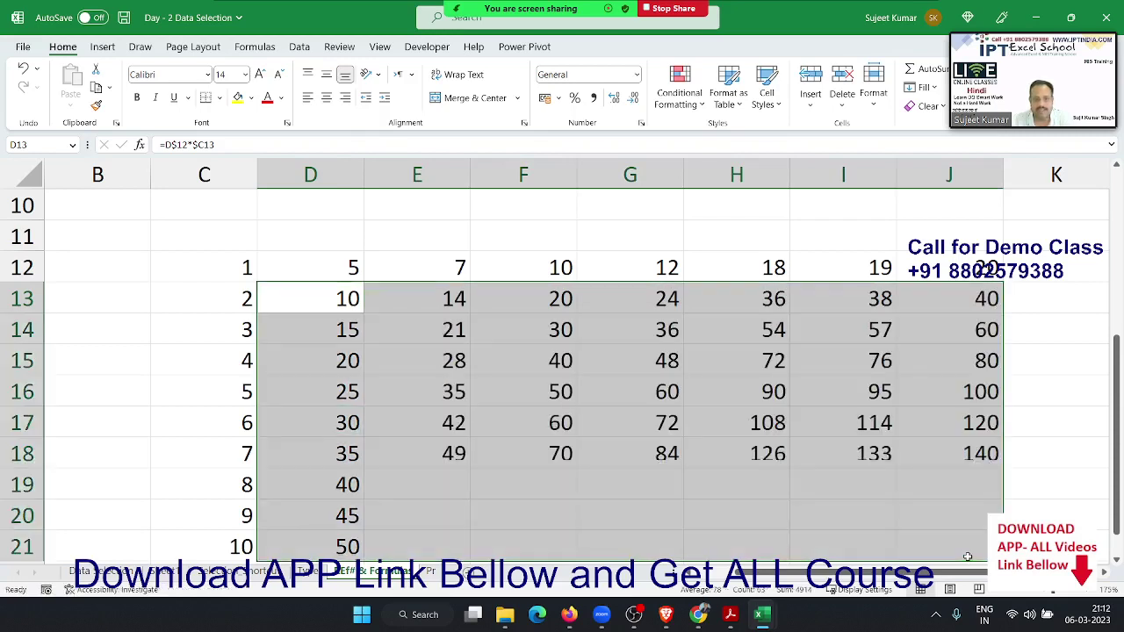
- Check the copied formulas in E13, F13 and H14, then return to D13
{"action": "left_click", "coordinate": [431, 315]}
{"action": "left_click", "coordinate": [536, 312]}
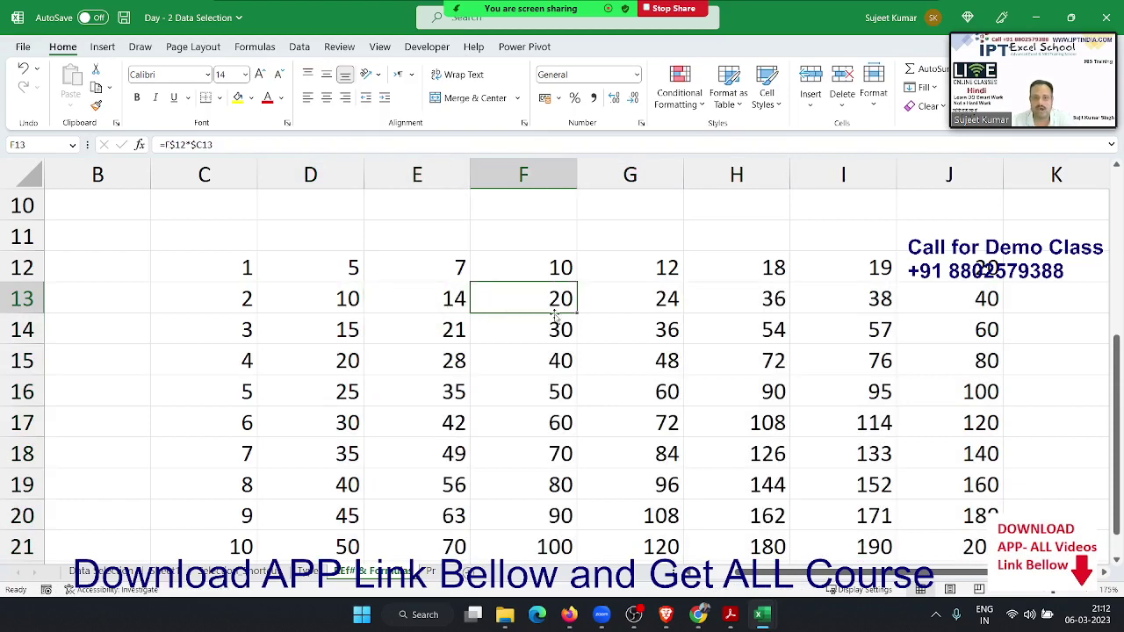
{"action": "left_click", "coordinate": [710, 340]}
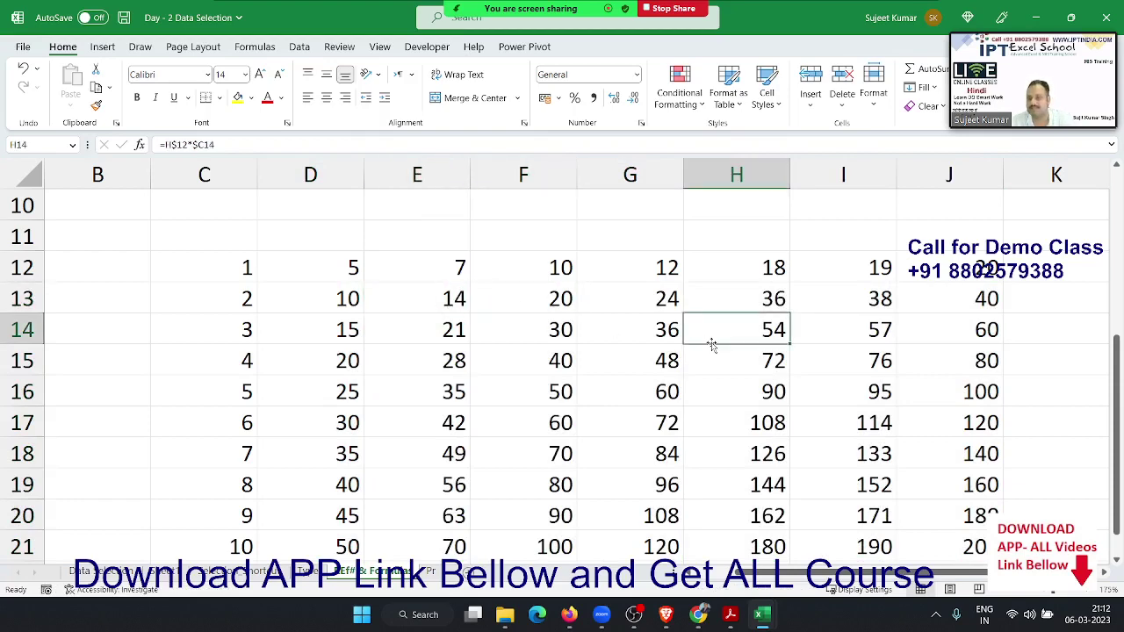
{"action": "scroll", "coordinate": [711, 345], "scroll_direction": "down", "scroll_amount": 1}
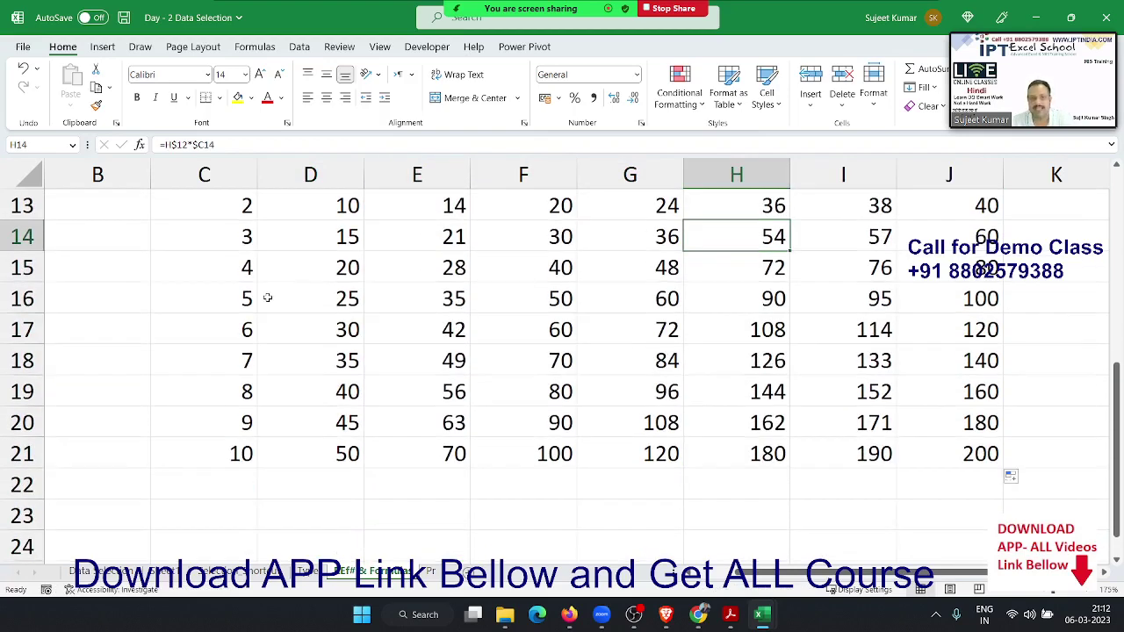
{"action": "scroll", "coordinate": [312, 306], "scroll_direction": "up", "scroll_amount": 2}
{"action": "left_click", "coordinate": [334, 392]}
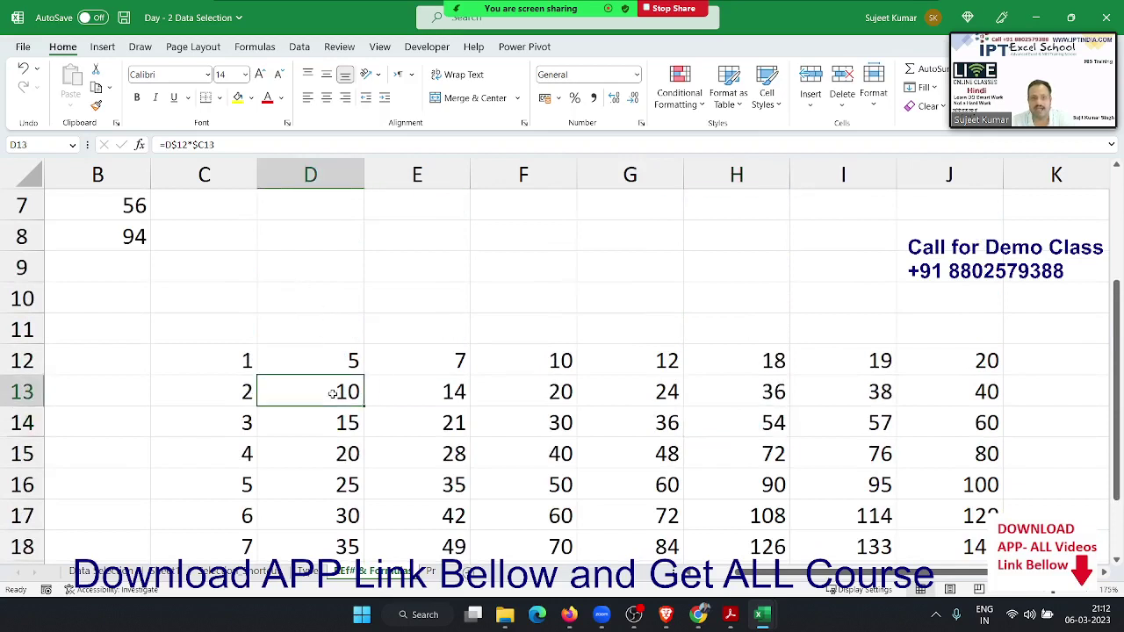
- Look over the finished formulas sheet, then switch to the Pr sheet with the cash memo exercise
{"action": "scroll", "coordinate": [347, 389], "scroll_direction": "down", "scroll_amount": 2}
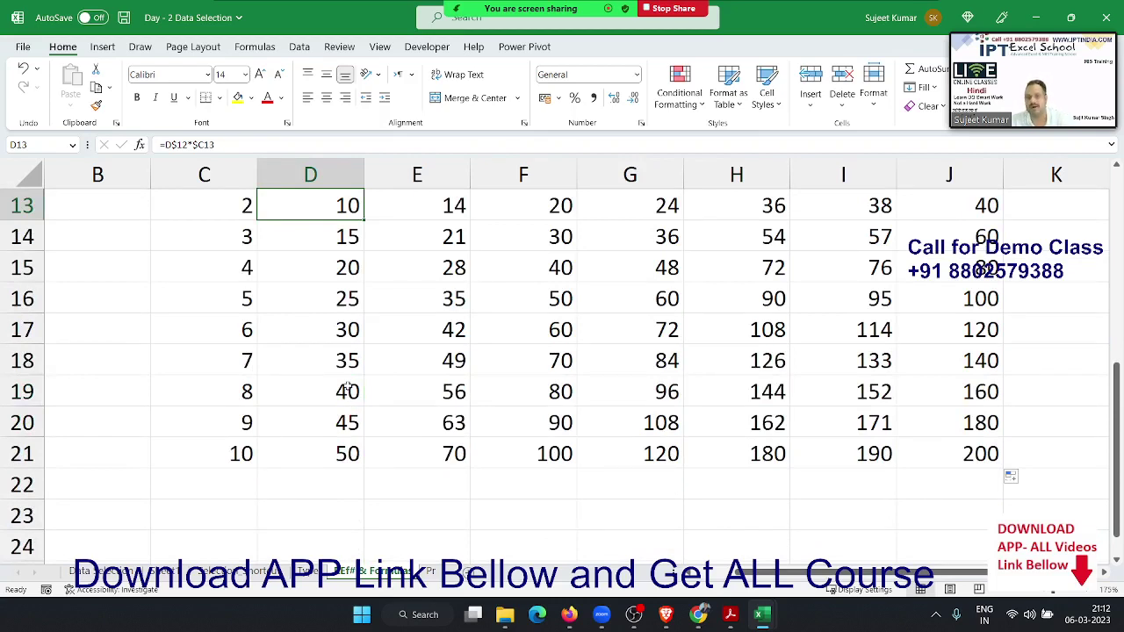
{"action": "left_click", "coordinate": [391, 234]}
{"action": "scroll", "coordinate": [391, 234], "scroll_direction": "up", "scroll_amount": 3}
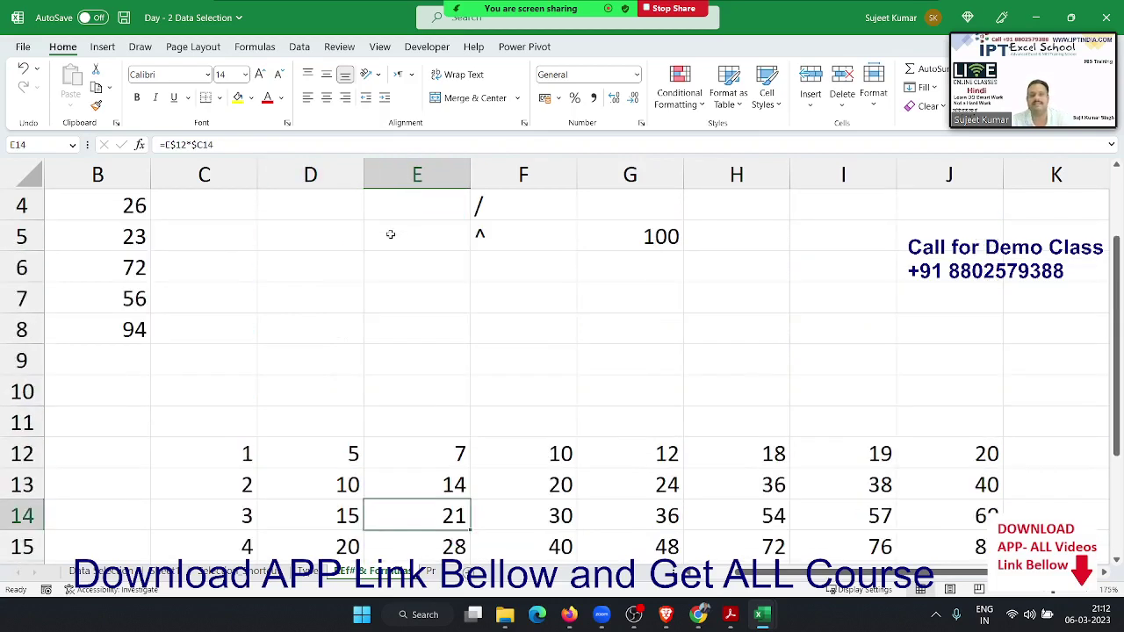
{"action": "scroll", "coordinate": [391, 234], "scroll_direction": "up", "scroll_amount": 1}
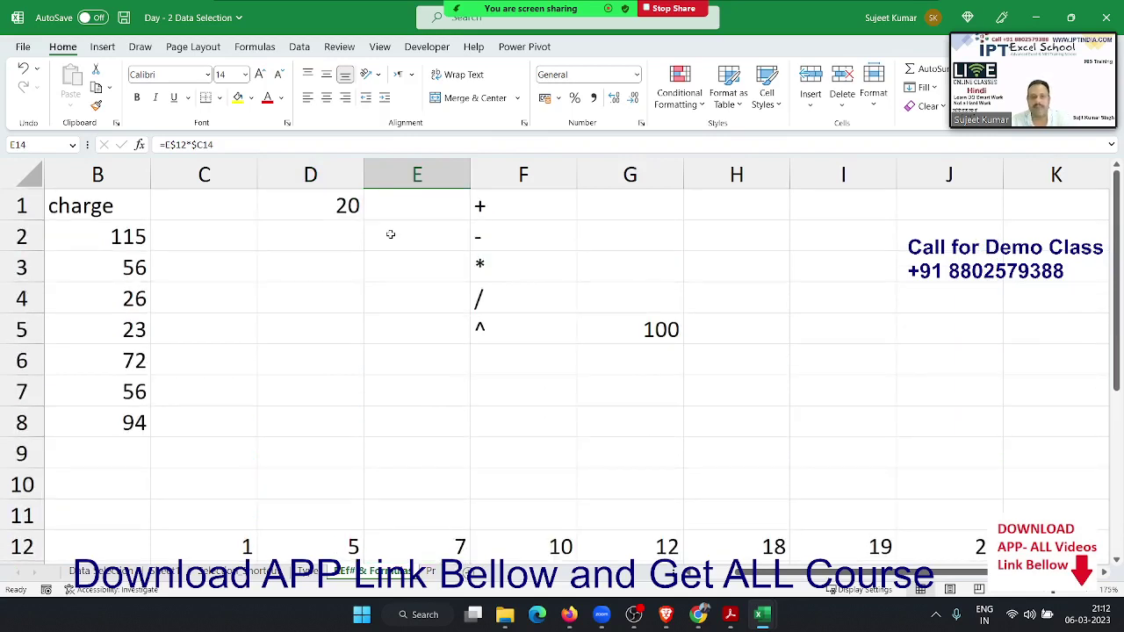
{"action": "key", "text": "Left"}
{"action": "key", "text": "Left"}
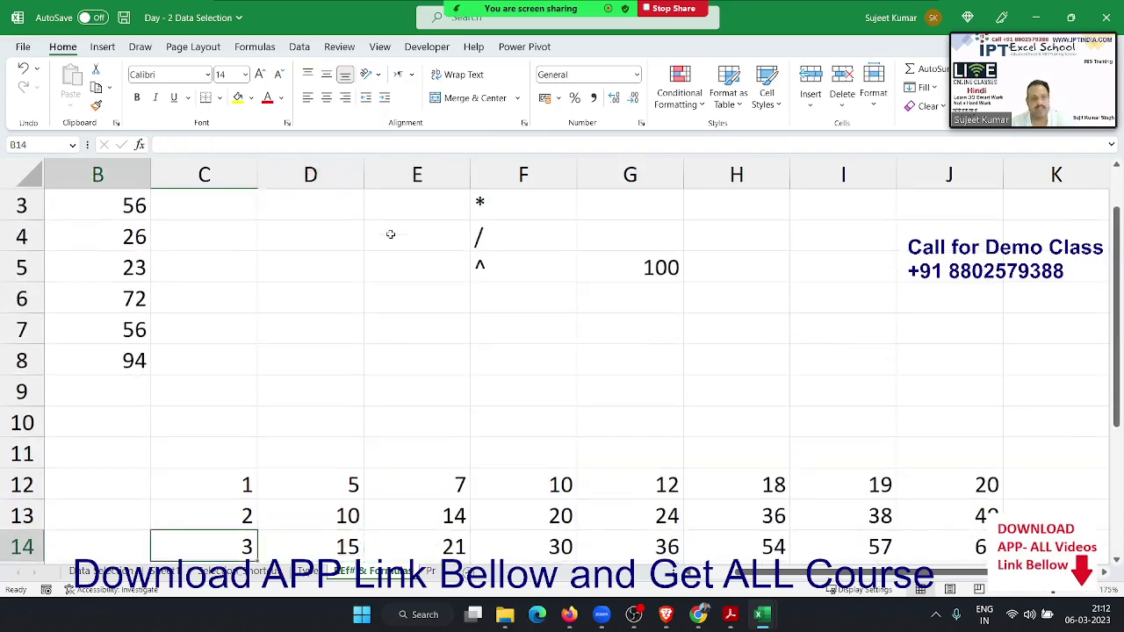
{"action": "key", "text": "Left"}
{"action": "key", "text": "Left"}
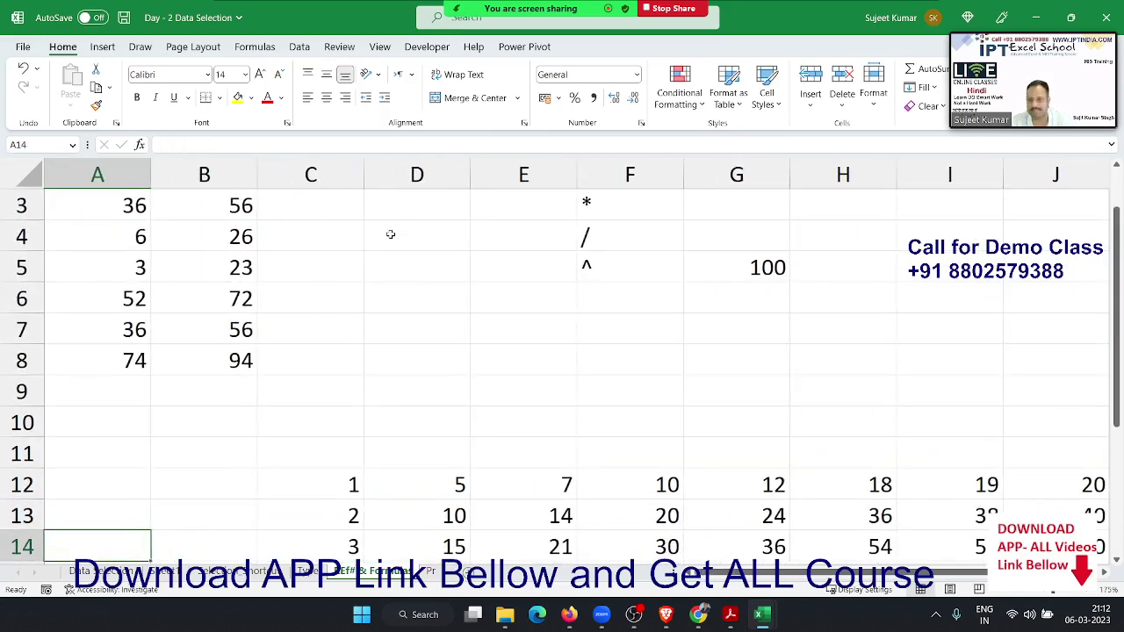
{"action": "scroll", "coordinate": [391, 234], "scroll_direction": "up", "scroll_amount": 1}
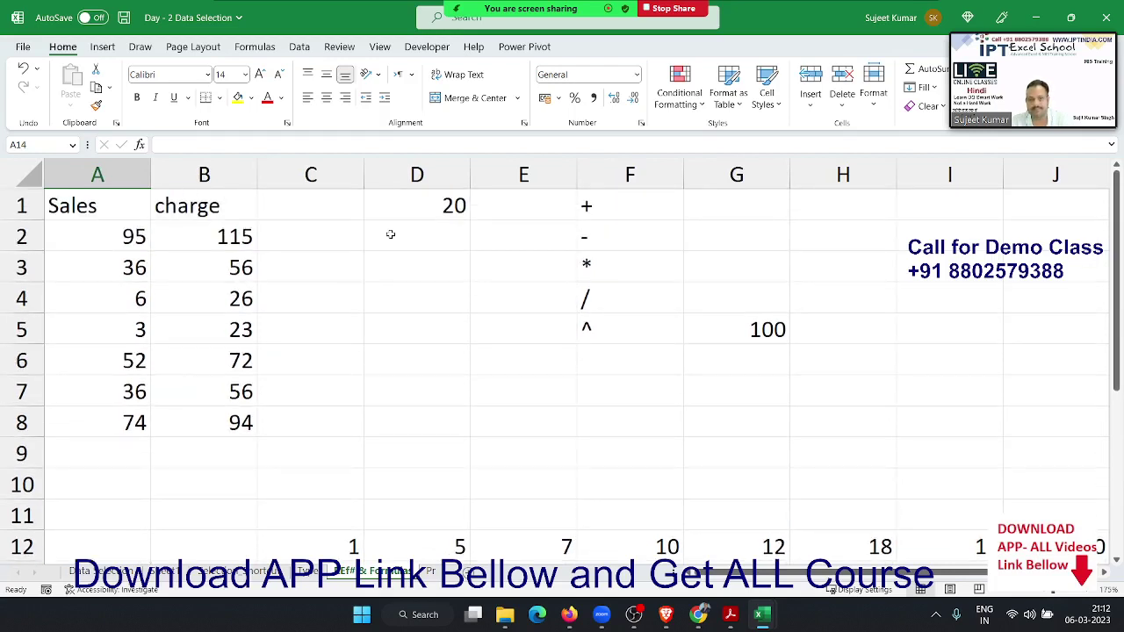
{"action": "left_click", "coordinate": [454, 225]}
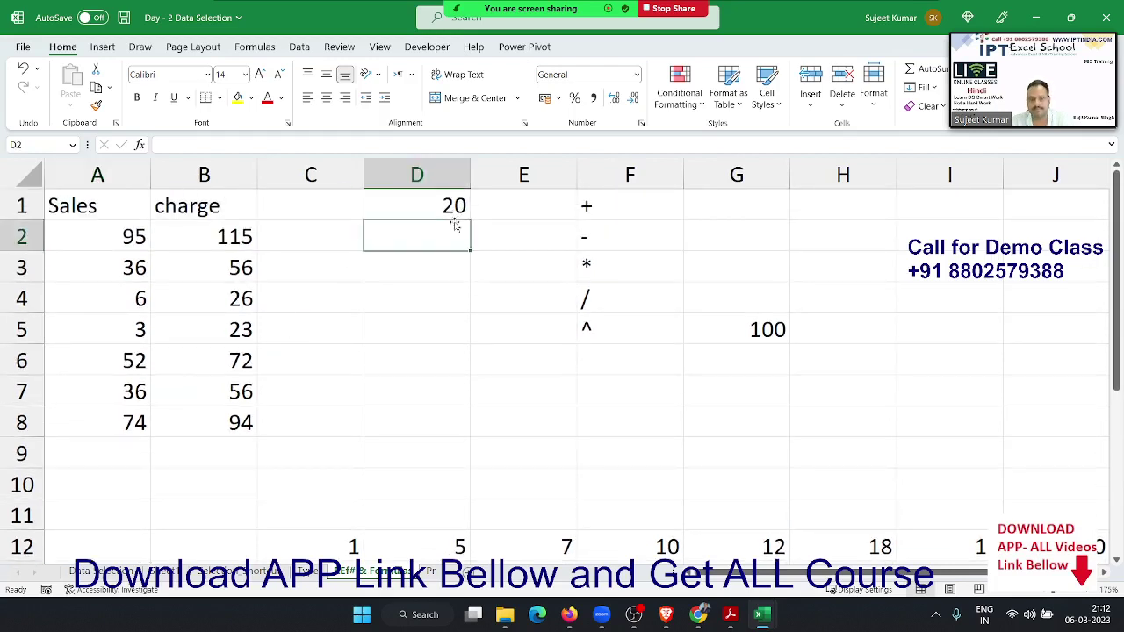
{"action": "left_click", "coordinate": [438, 287]}
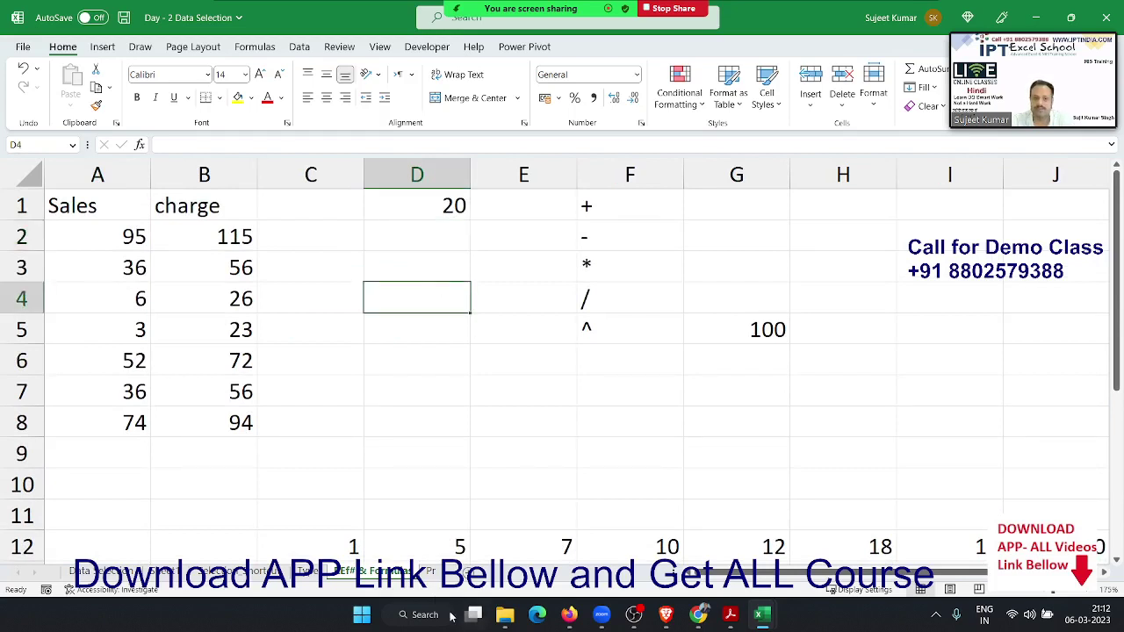
{"action": "left_click", "coordinate": [430, 572]}
- Move the CASH MEMO picture right to sit across columns J to O
{"action": "left_click", "coordinate": [622, 376]}
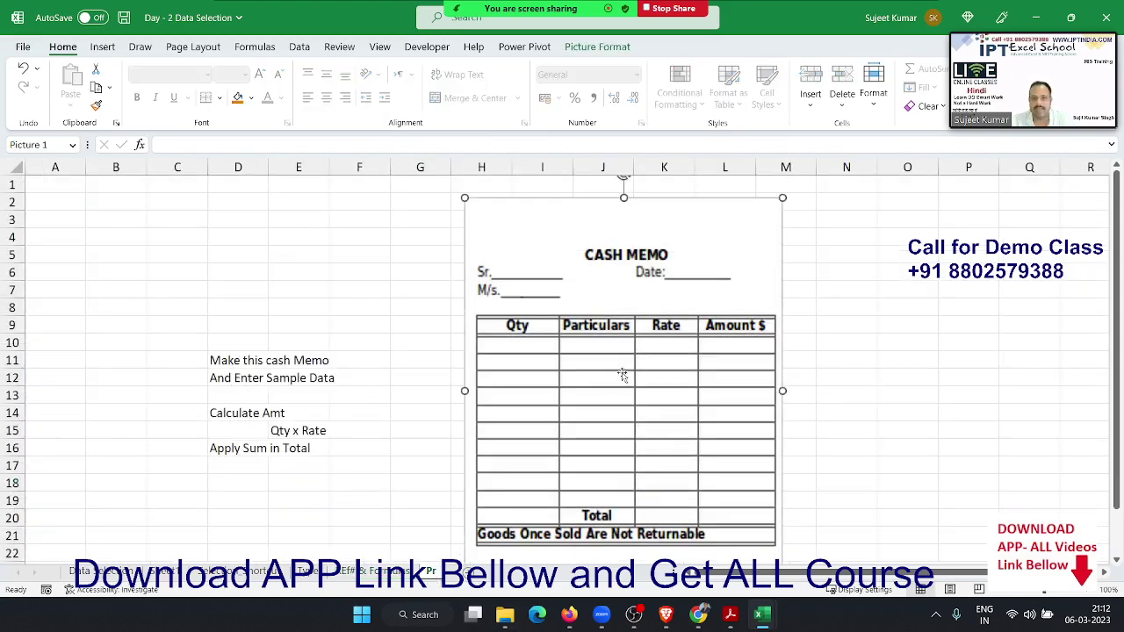
{"action": "mouse_move", "coordinate": [622, 376]}
{"action": "left_mouse_down"}
{"action": "mouse_move", "coordinate": [656, 361]}
{"action": "mouse_move", "coordinate": [743, 355]}
{"action": "left_mouse_up"}
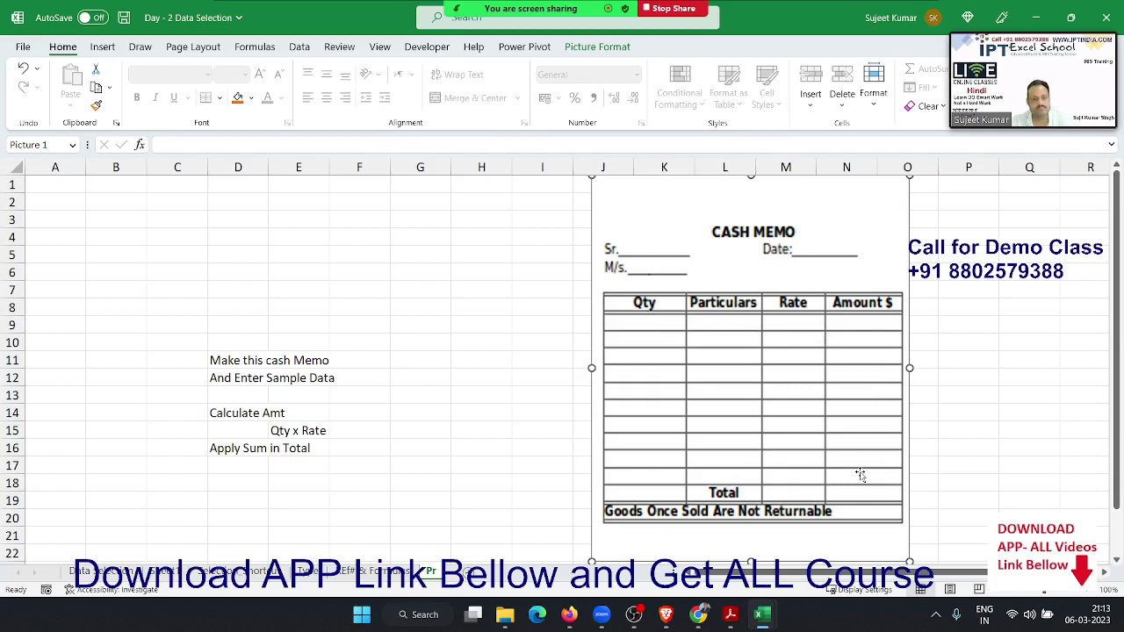
{"action": "left_click", "coordinate": [473, 289]}
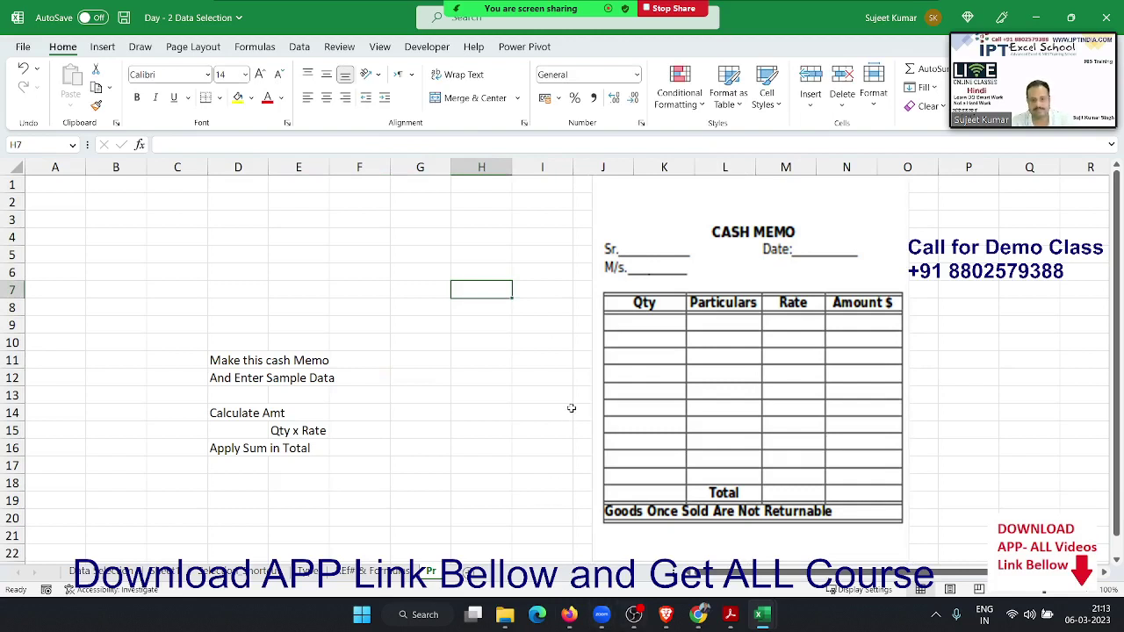
- Open and close Zoom's Participants list
{"action": "mouse_move", "coordinate": [530, 9]}
{"action": "left_click", "coordinate": [443, 22]}
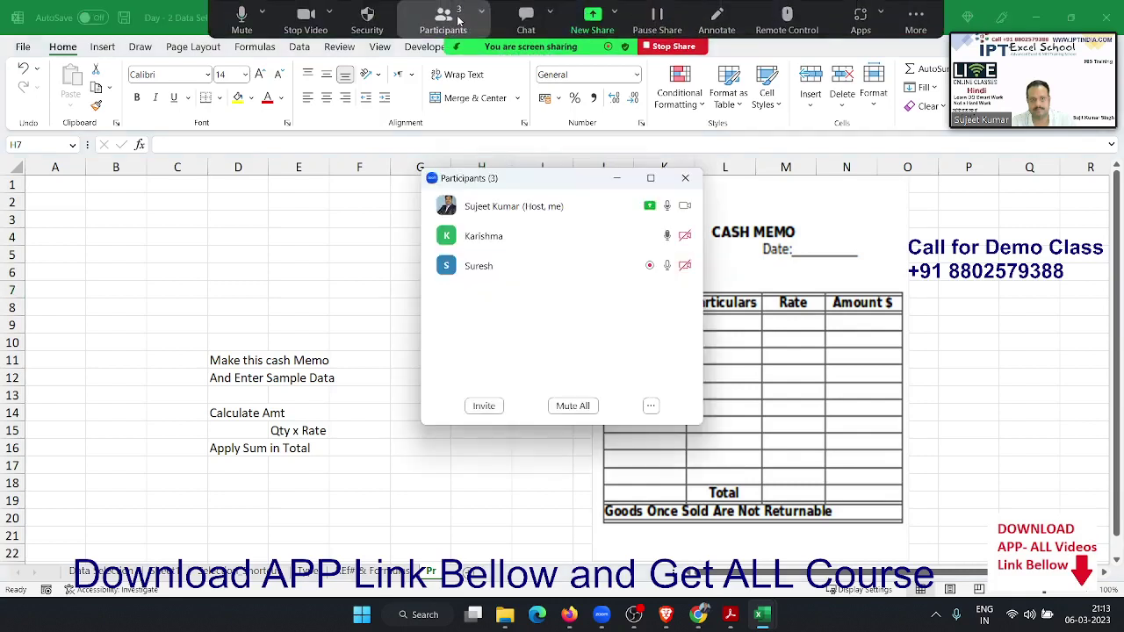
{"action": "left_click", "coordinate": [685, 178]}
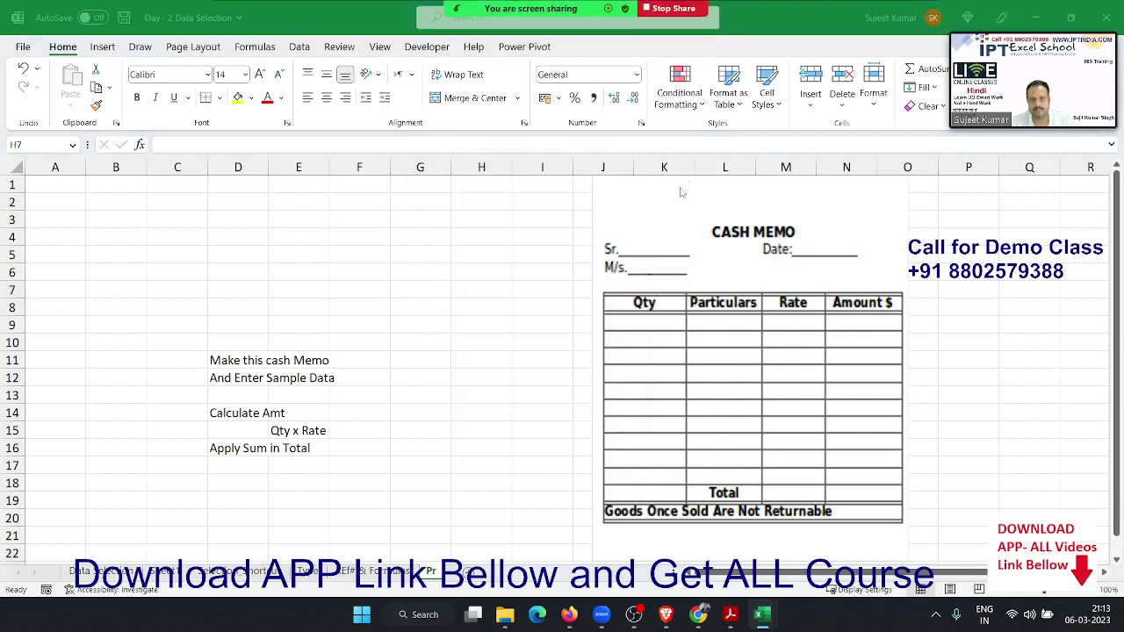